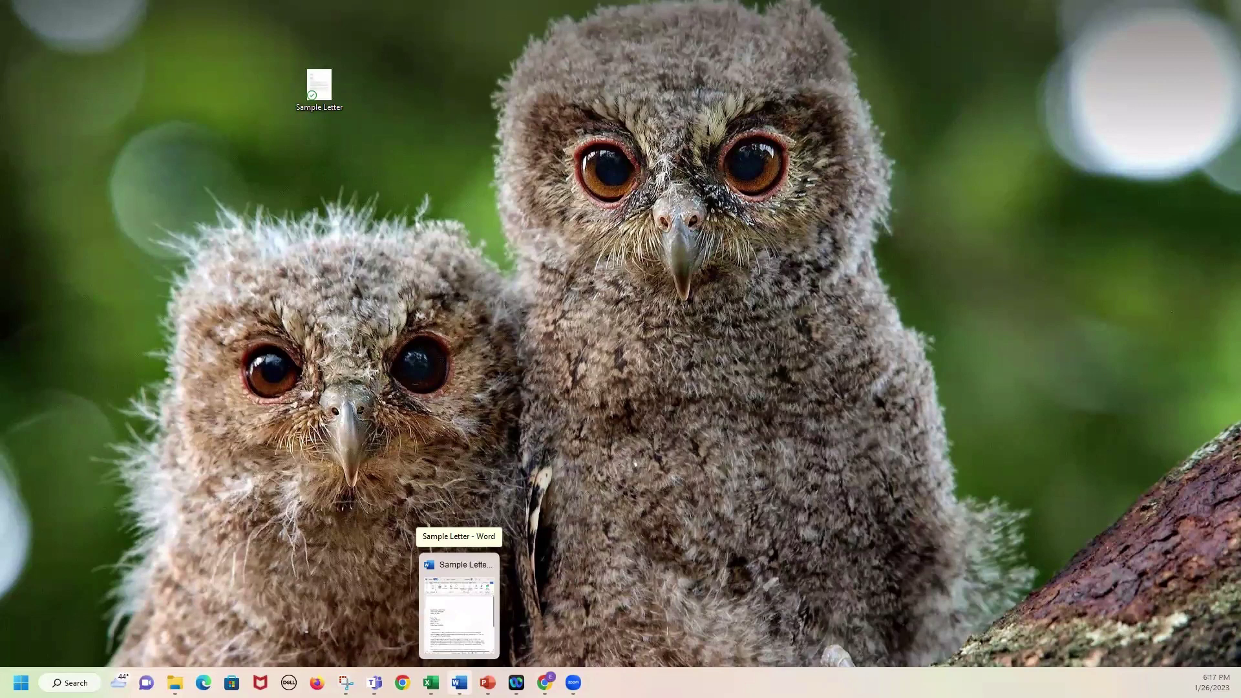
Bring the Sample Letter window back from the taskbar and close it, exiting Word
{"action": "mouse_move", "coordinate": [431, 683]}
{"action": "left_click", "coordinate": [459, 608]}
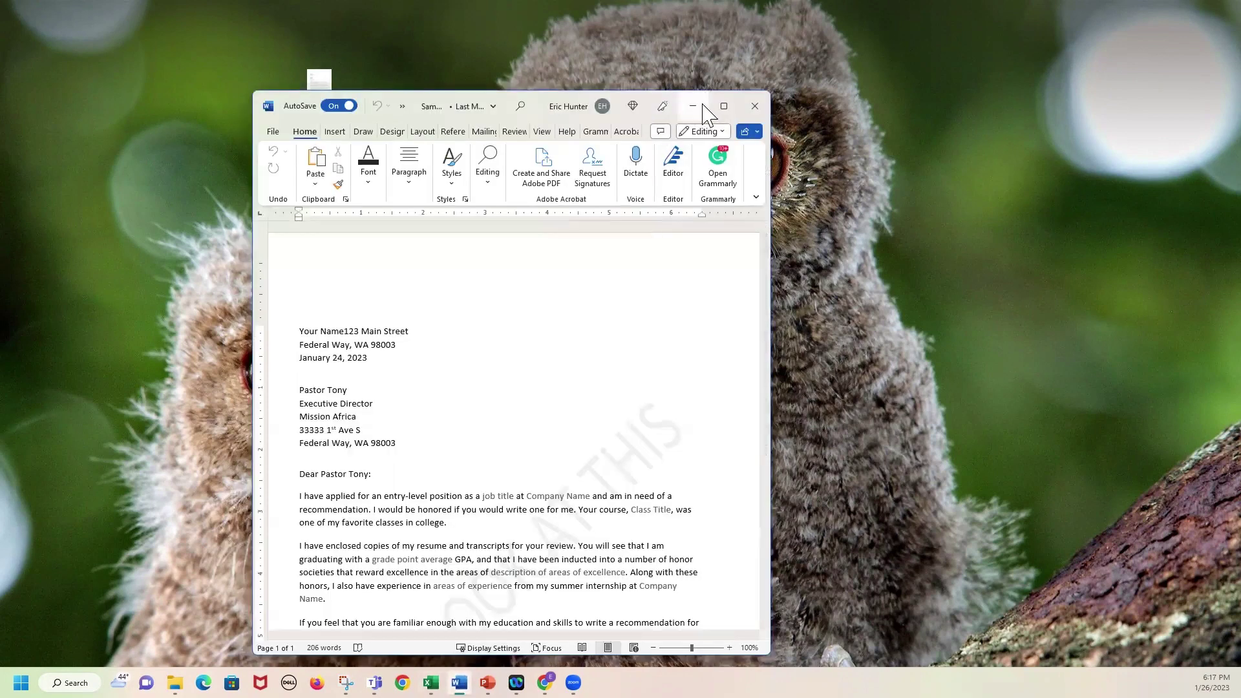
{"action": "left_click", "coordinate": [751, 104]}
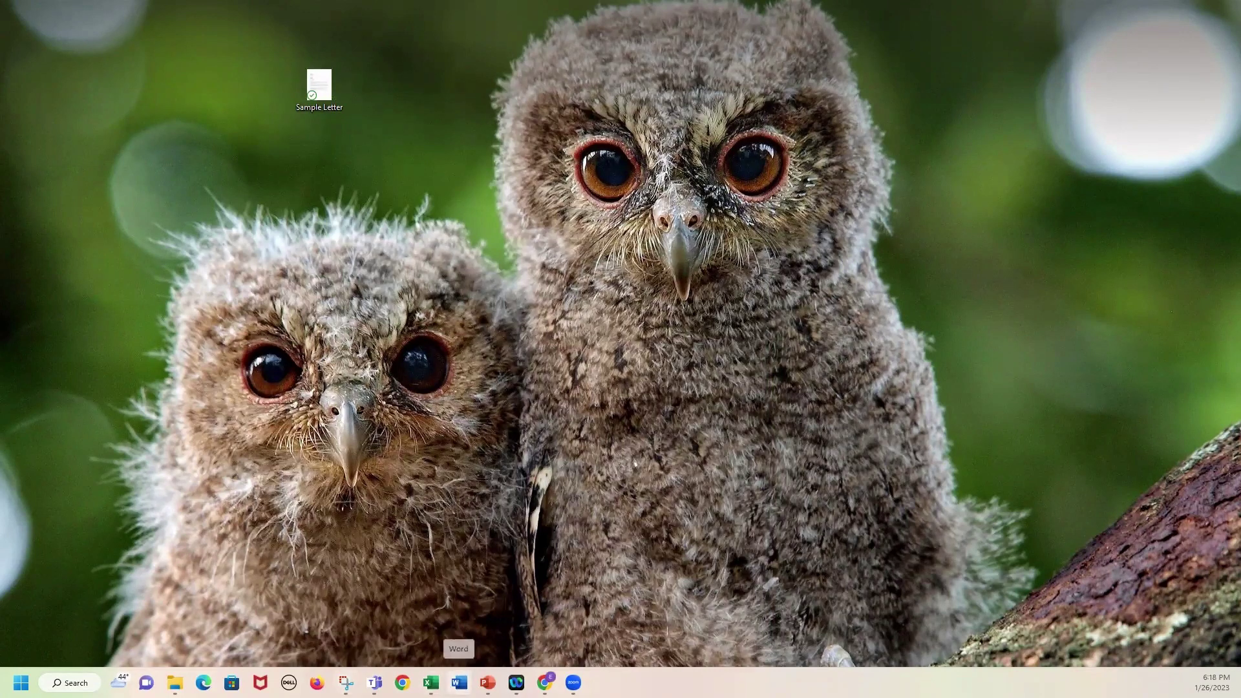
Launch Word, create a blank document, and toggle its window between maximized and restored
{"action": "left_click", "coordinate": [459, 681]}
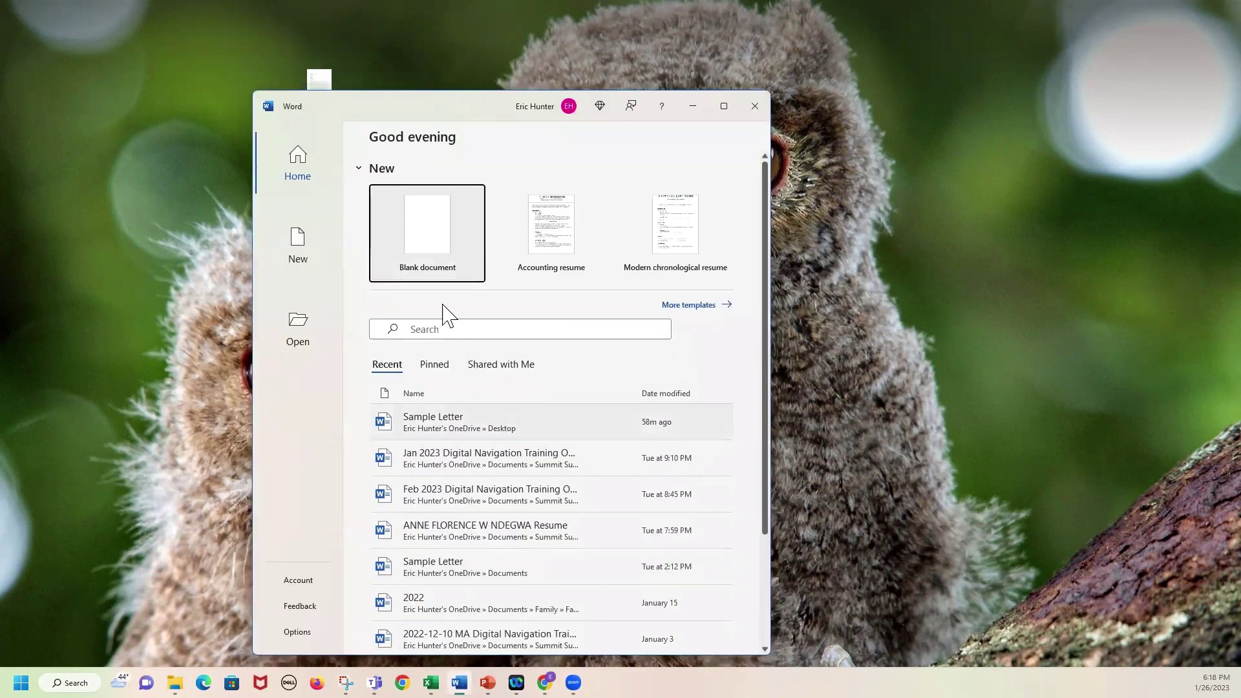
{"action": "left_click", "coordinate": [427, 244]}
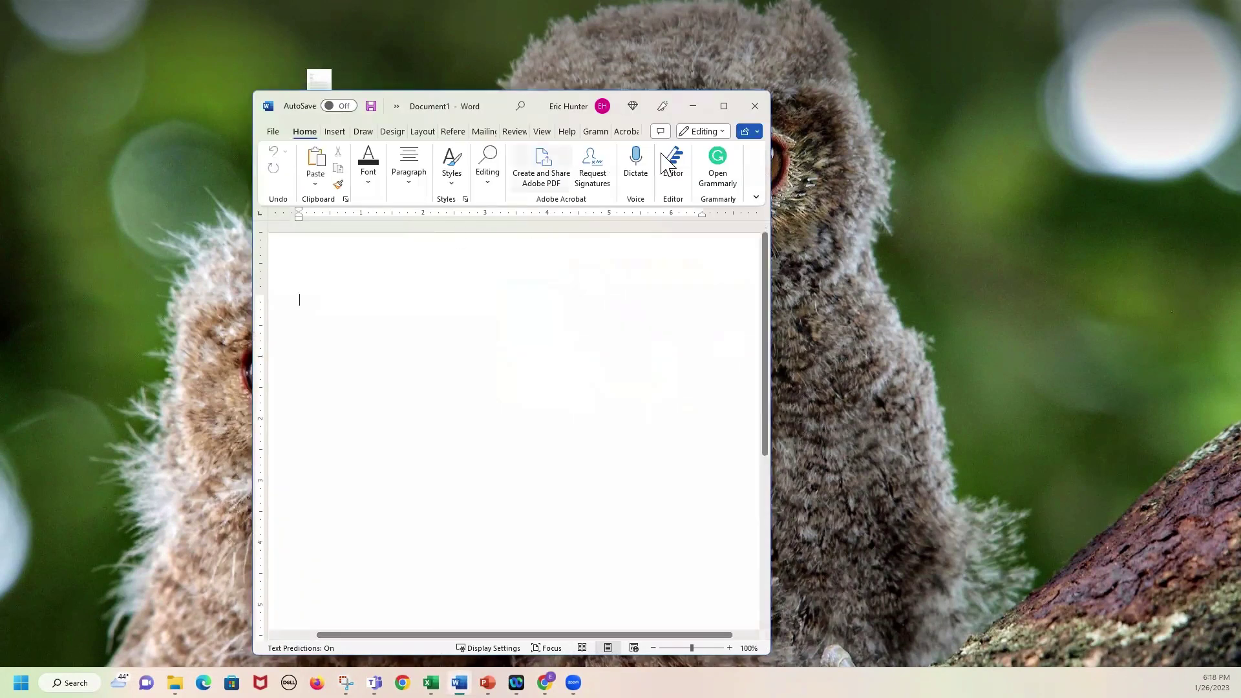
{"action": "left_click", "coordinate": [723, 107]}
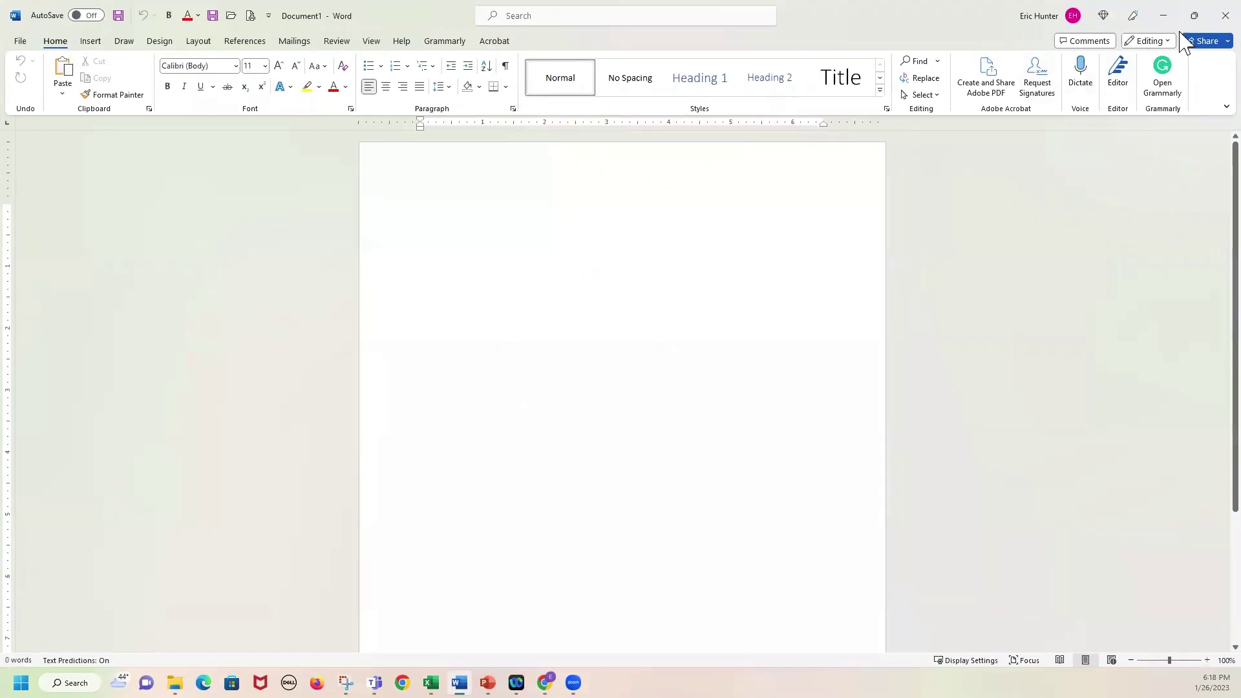
{"action": "left_click", "coordinate": [1194, 15]}
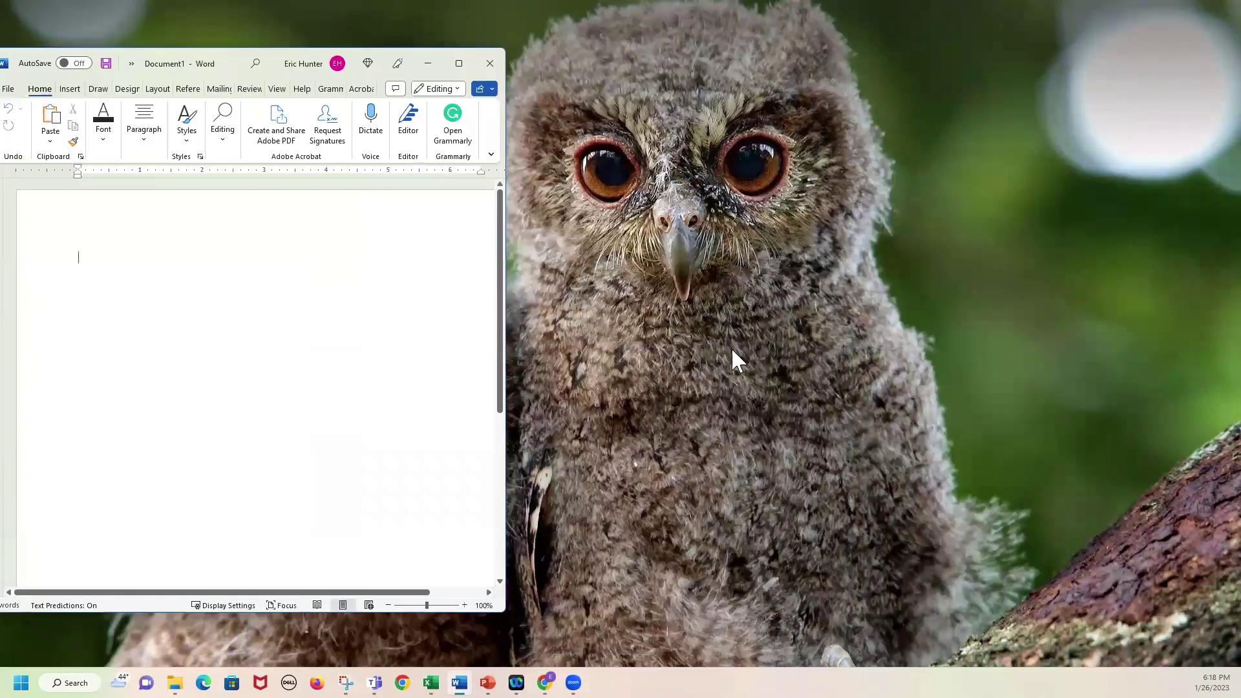
Maximize the window again, close Word, then relaunch it and choose Blank document
{"action": "left_click", "coordinate": [458, 65]}
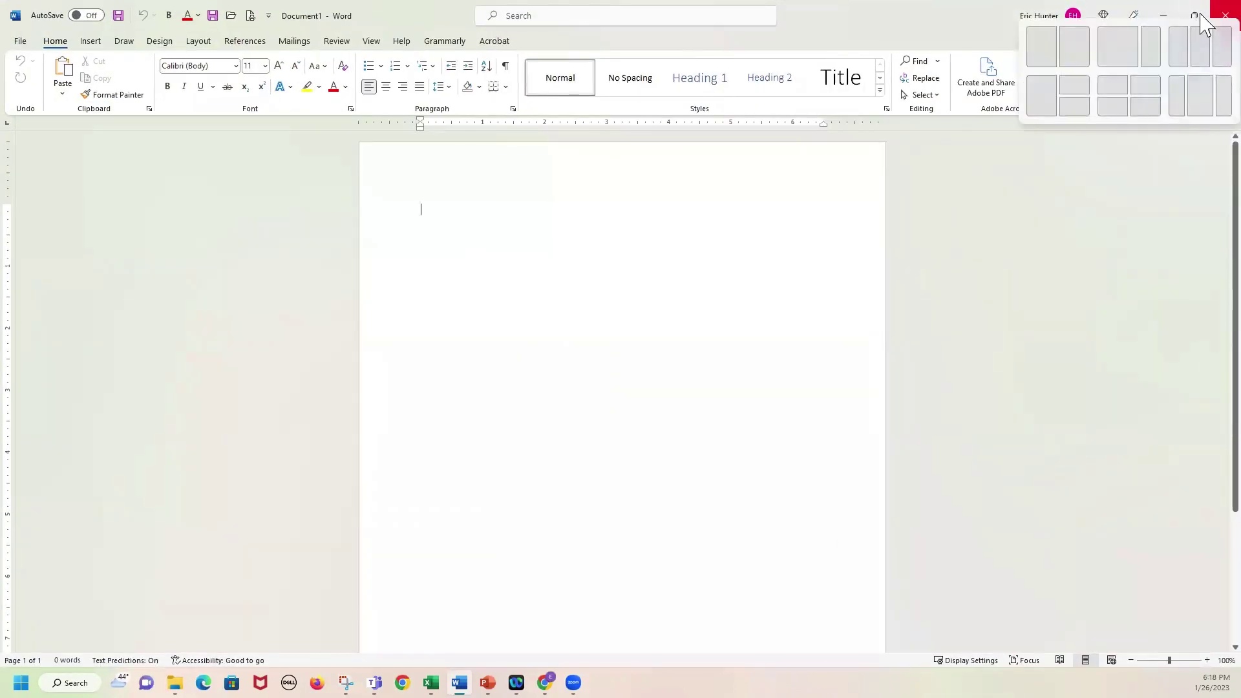
{"action": "left_click", "coordinate": [1222, 19]}
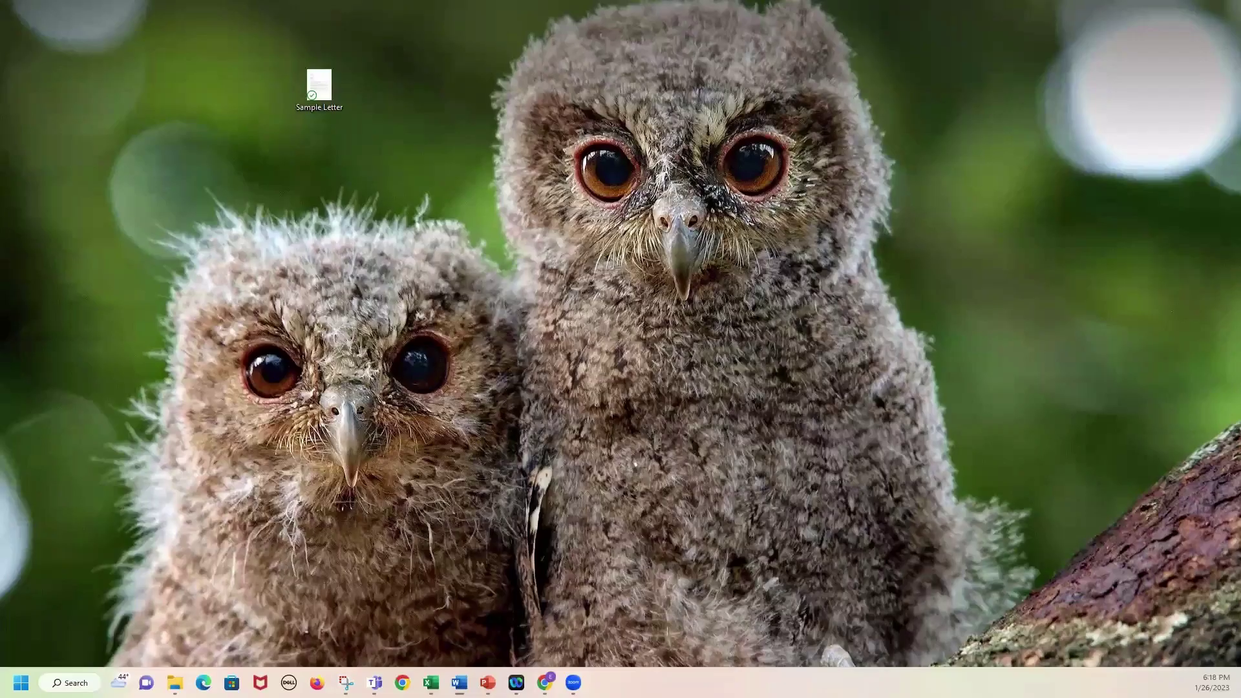
{"action": "left_click", "coordinate": [459, 682]}
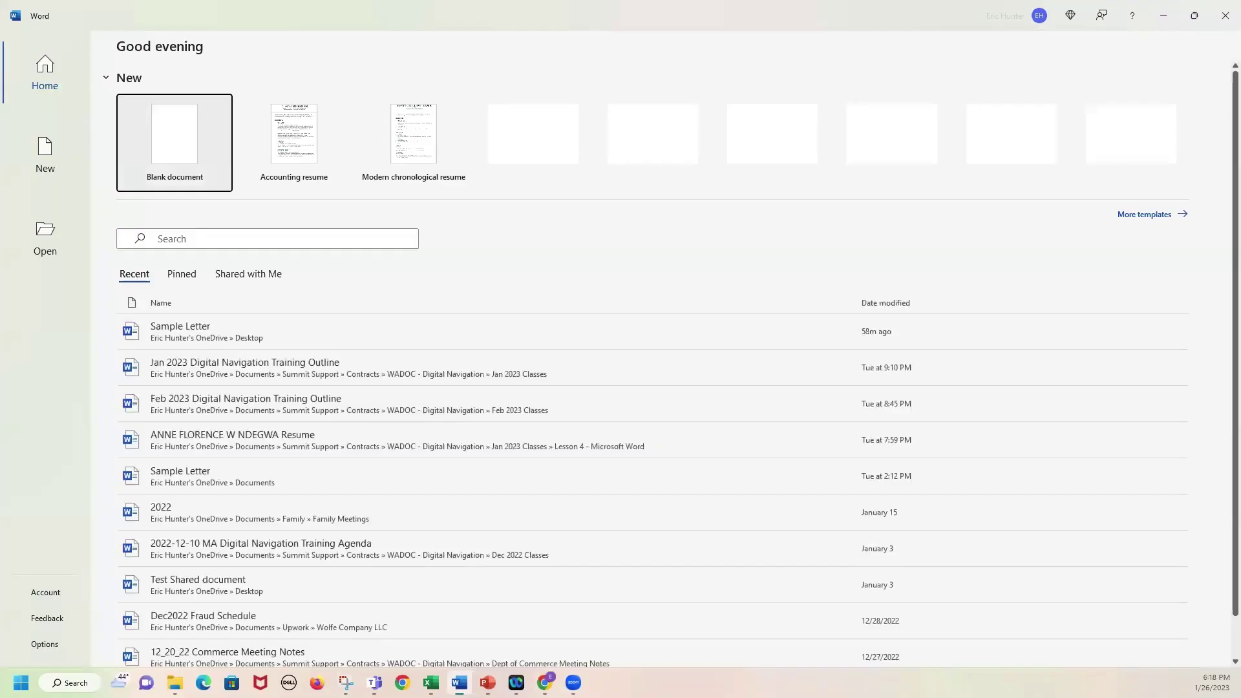
{"action": "left_click", "coordinate": [162, 161]}
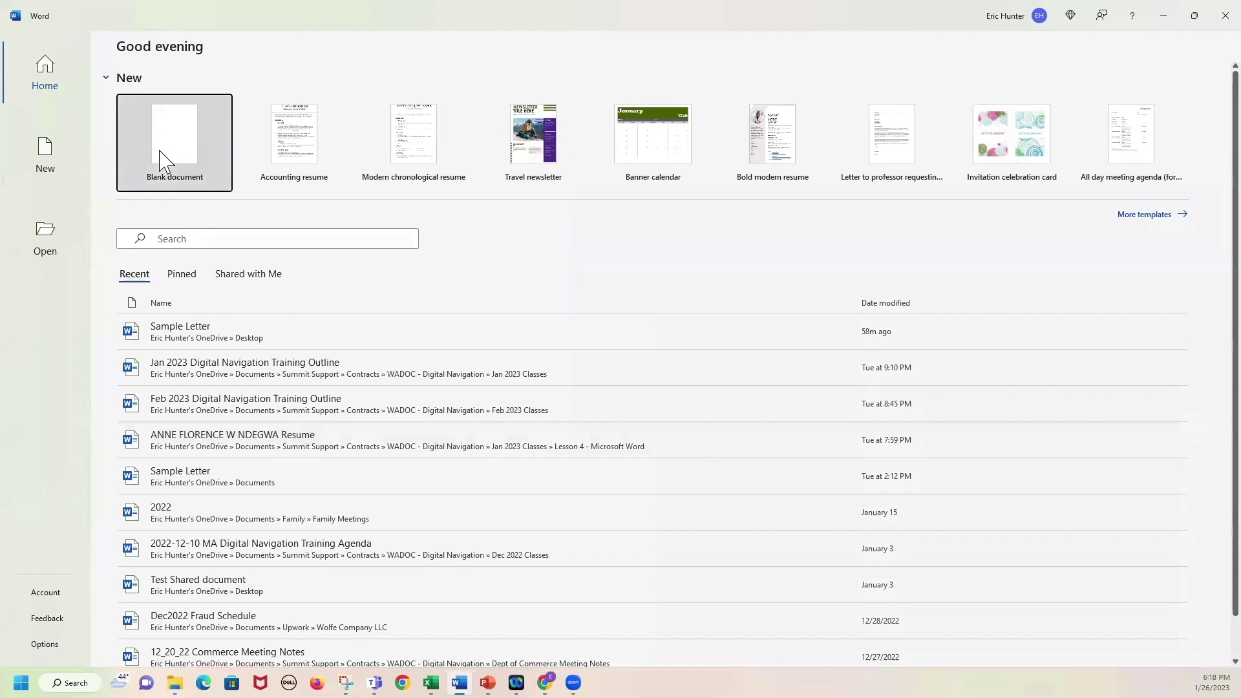
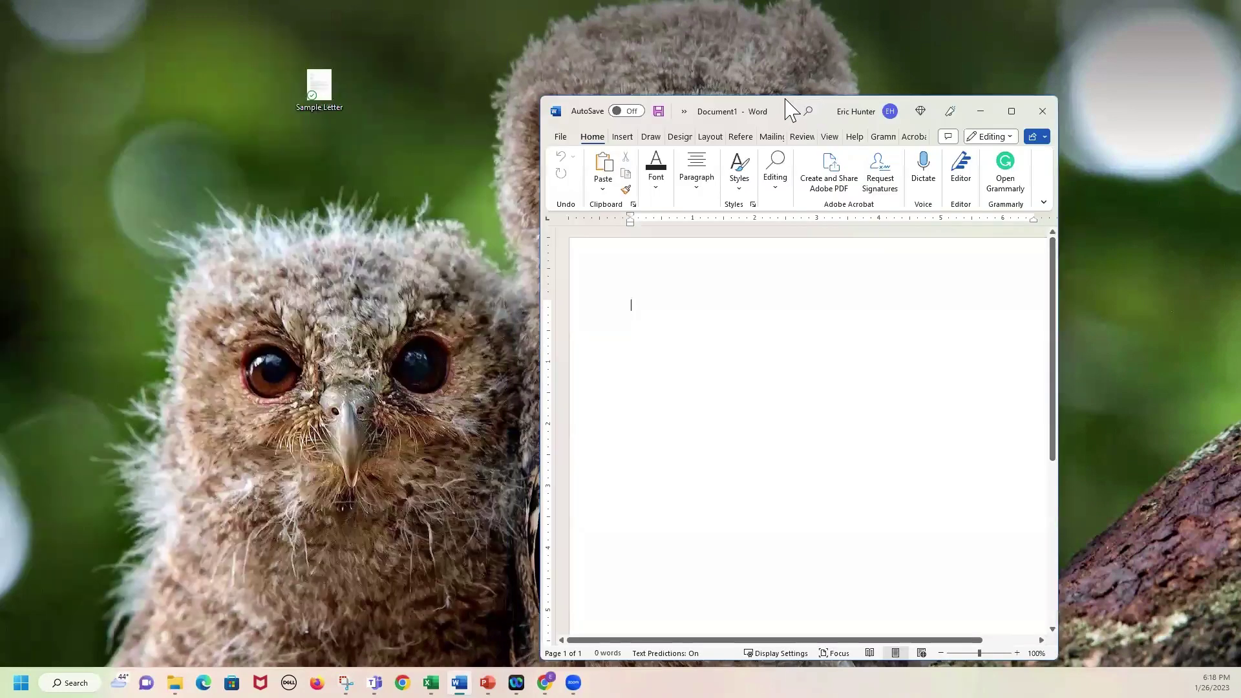
Drag the blank Document1 window over to the left side of the desktop
{"action": "left_click_drag", "start_coordinate": [790, 110], "coordinate": [944, 26]}
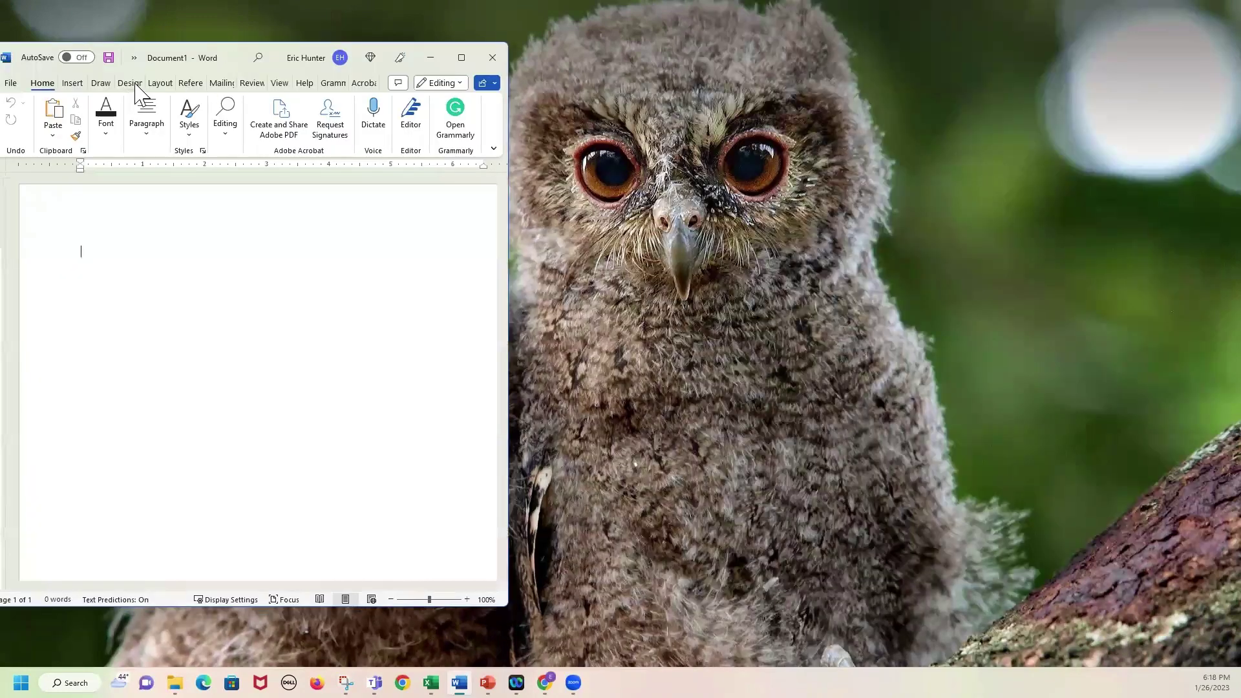
{"action": "left_click_drag", "start_coordinate": [172, 55], "coordinate": [208, 47]}
Create a second blank document and place its window on the right side
{"action": "left_click", "coordinate": [75, 68]}
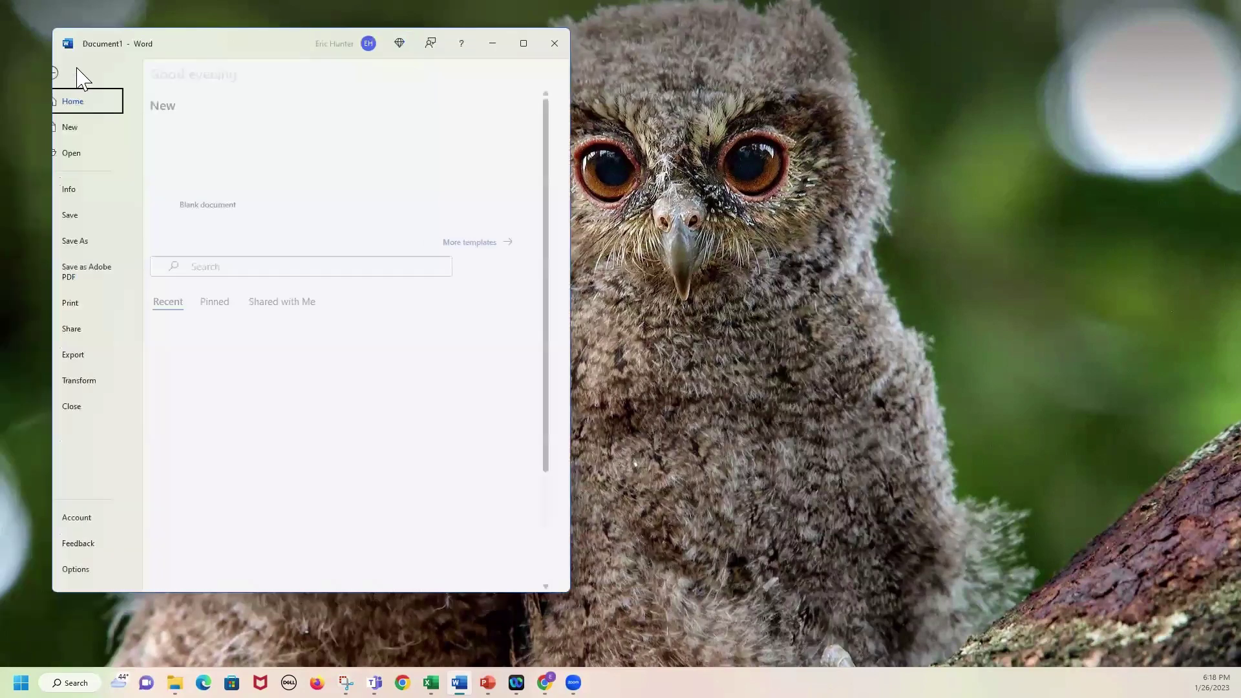
{"action": "left_click", "coordinate": [81, 127]}
{"action": "left_click", "coordinate": [277, 196]}
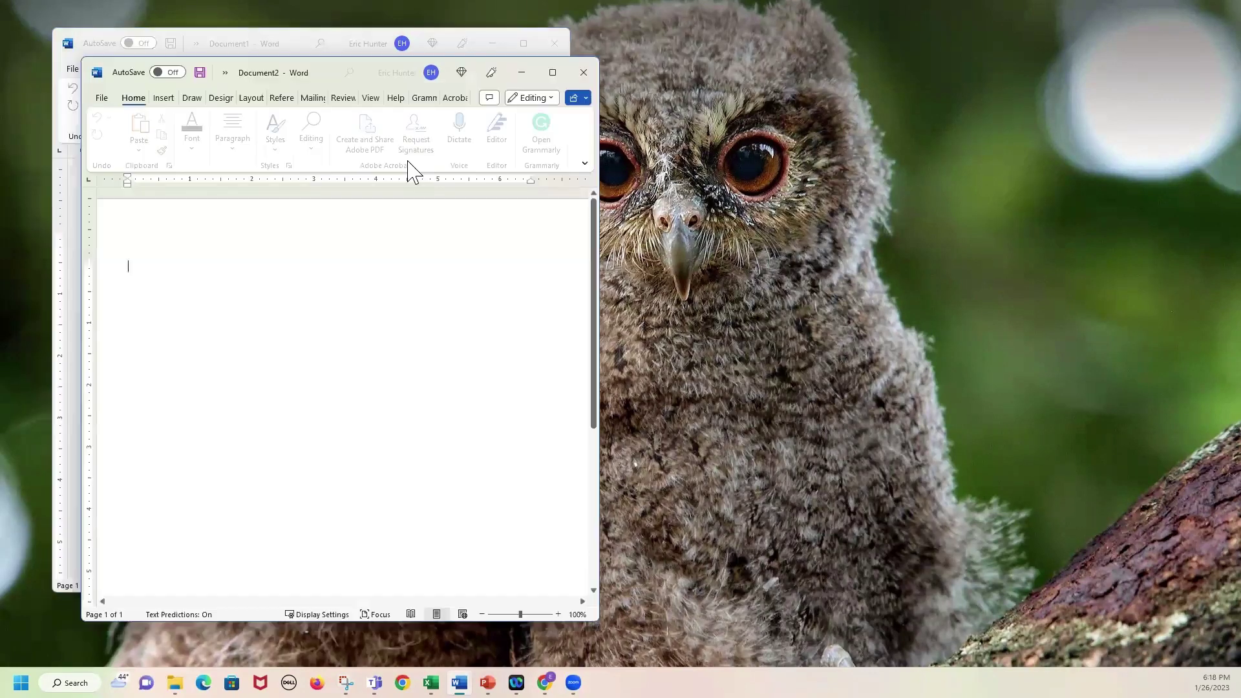
{"action": "left_click_drag", "start_coordinate": [329, 70], "coordinate": [876, 41]}
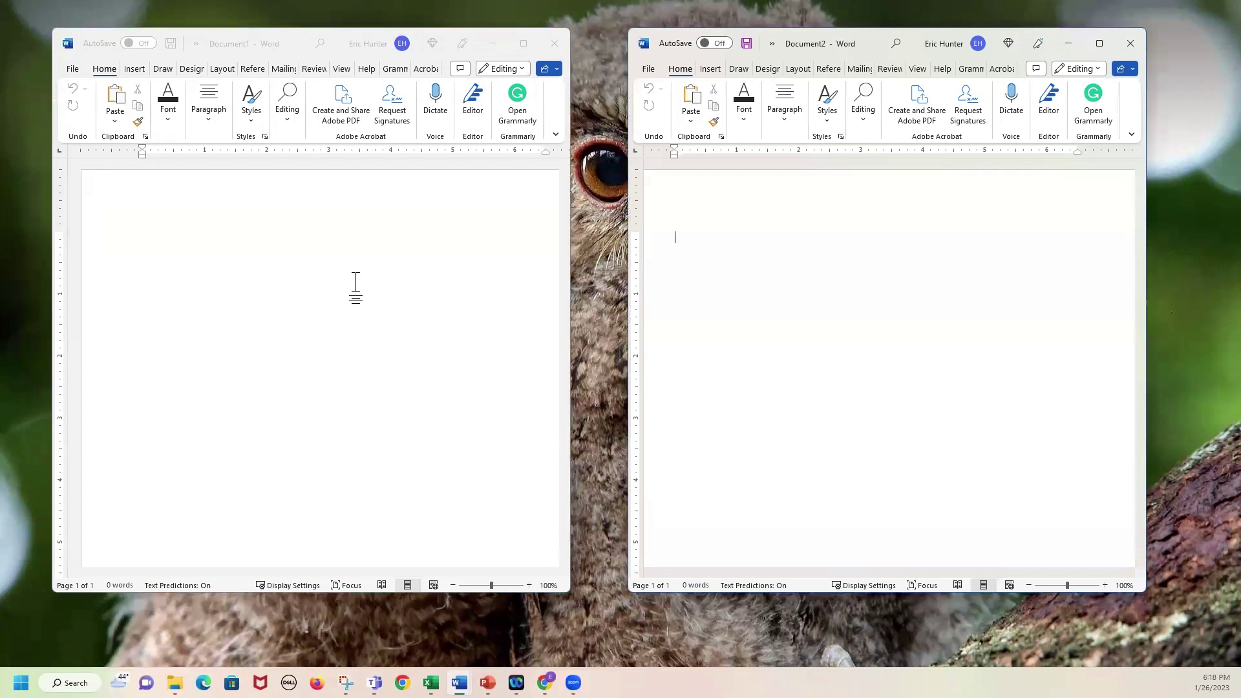
Type 'Document 1' in the first document and 'Document 2' in the second, then zoom in
{"action": "left_click", "coordinate": [349, 287]}
{"action": "type", "text": "Document 1"}
{"action": "left_click", "coordinate": [789, 325]}
{"action": "type", "text": "Document 2"}
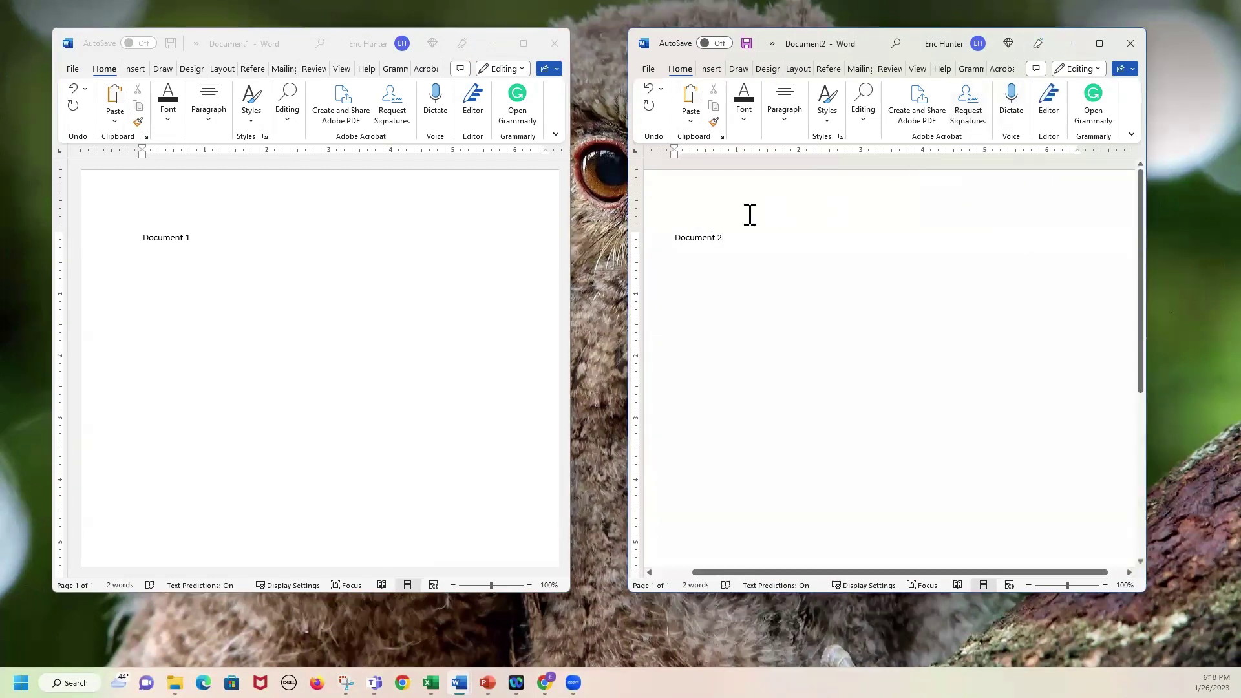
{"action": "scroll", "coordinate": [765, 252], "scroll_direction": "up", "scroll_amount": 5, "text": "ctrl"}
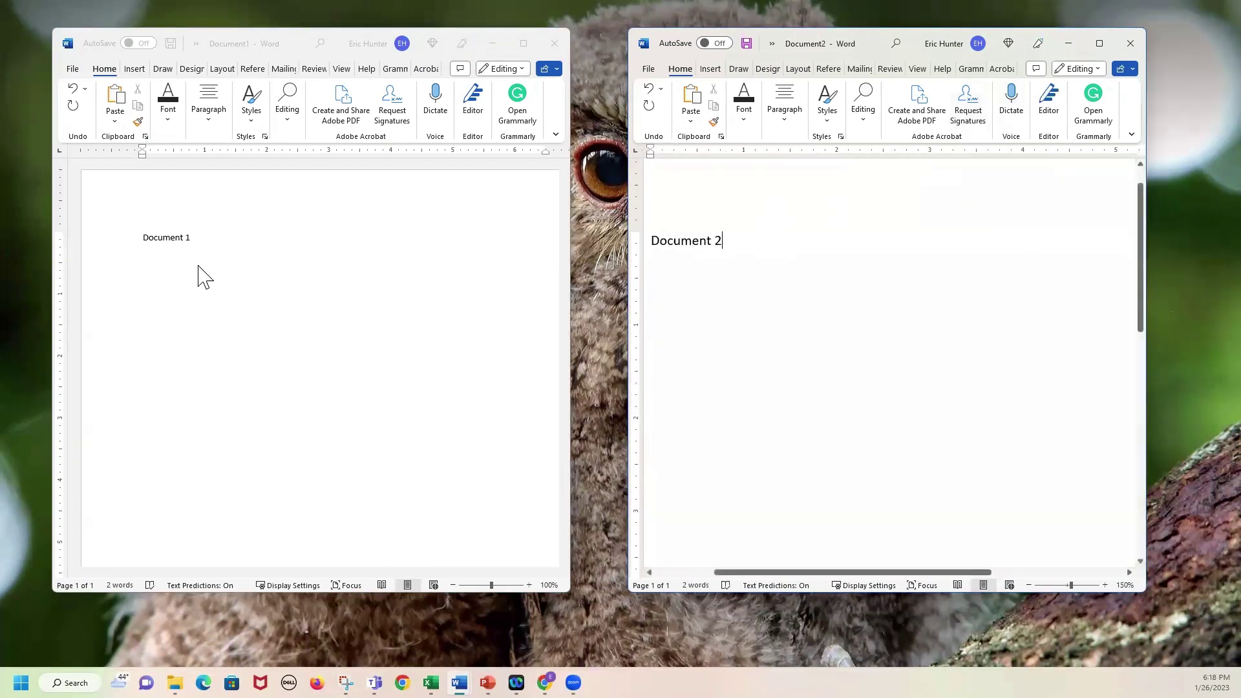
{"action": "scroll", "coordinate": [204, 278], "scroll_direction": "up", "scroll_amount": 5, "text": "ctrl"}
{"action": "scroll", "coordinate": [773, 255], "scroll_direction": "up", "scroll_amount": 2, "text": "ctrl"}
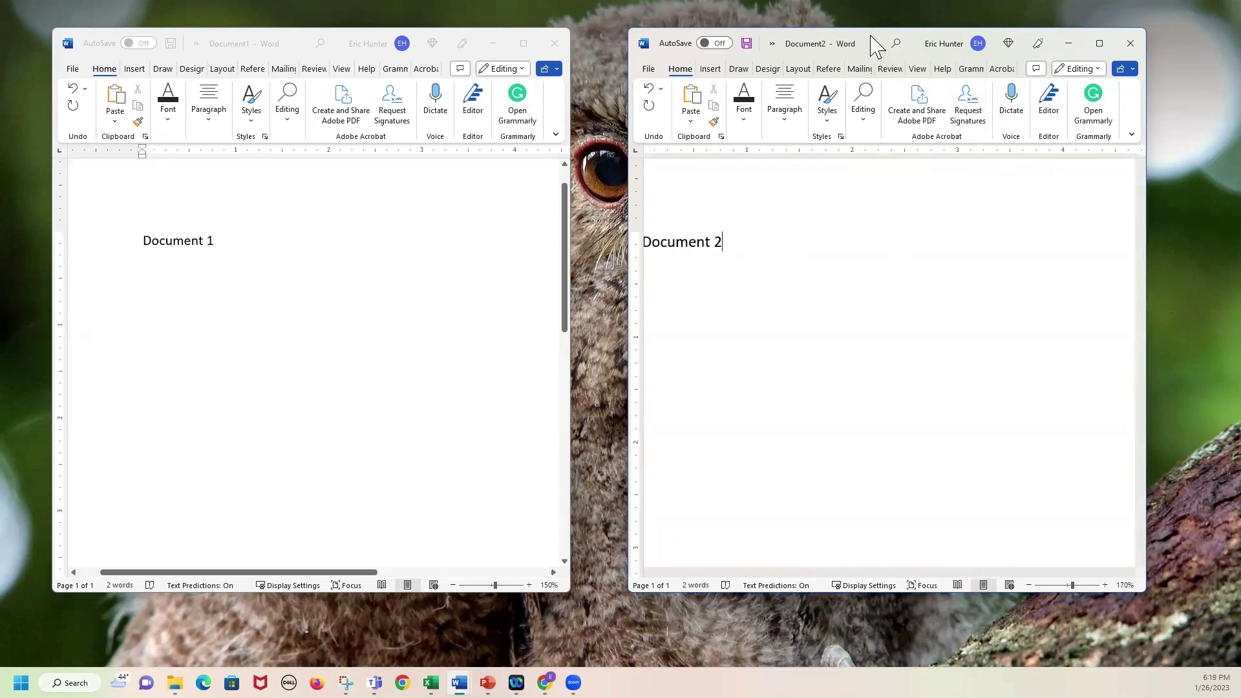
Close Document2 and choose Don't Save to discard its changes
{"action": "left_click_drag", "start_coordinate": [870, 37], "coordinate": [898, 40]}
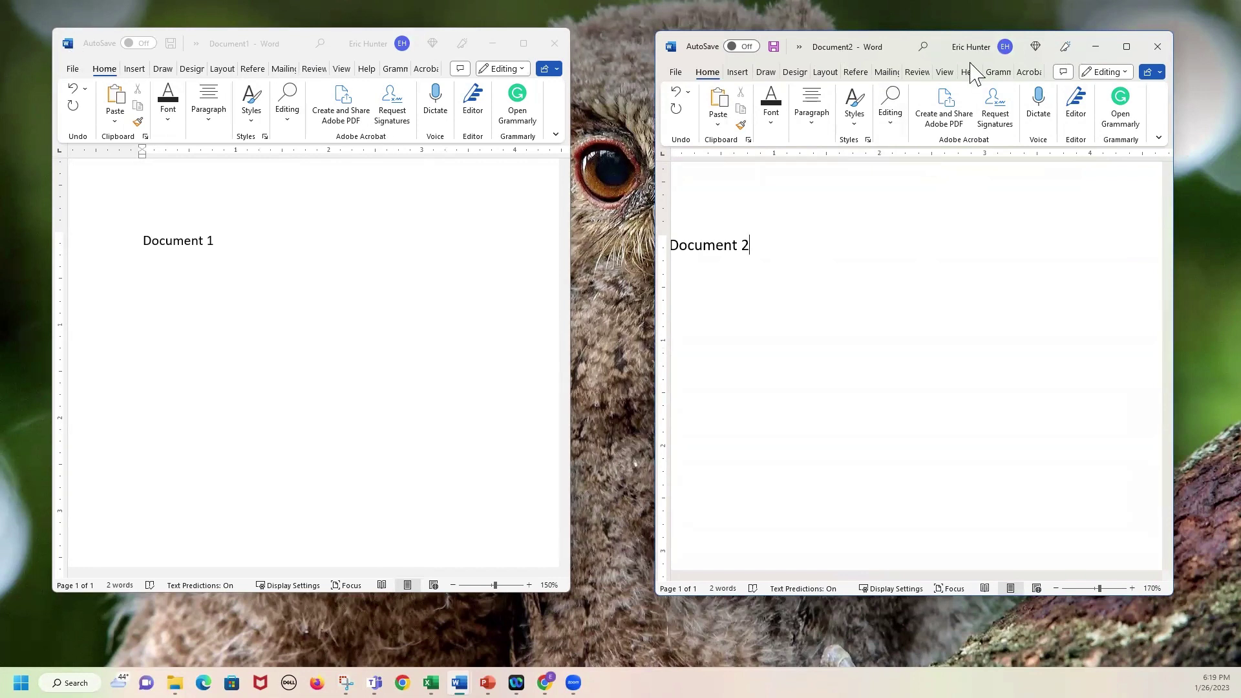
{"action": "left_click", "coordinate": [1156, 48]}
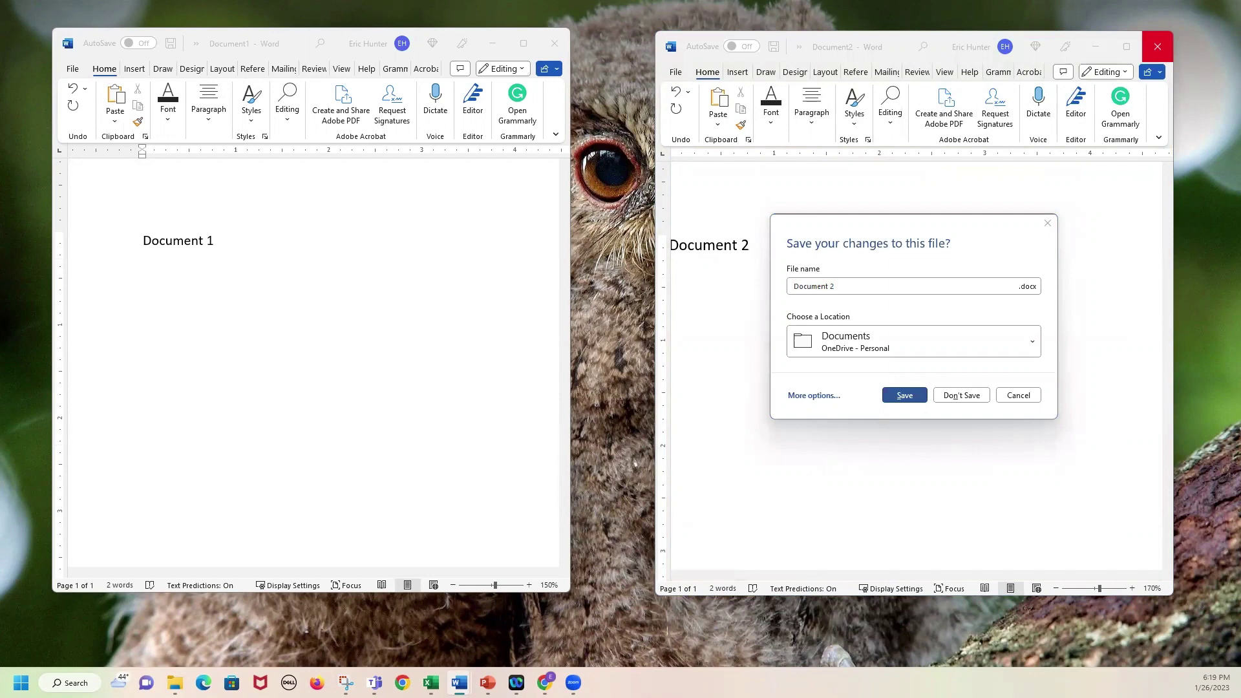
{"action": "left_click", "coordinate": [963, 397]}
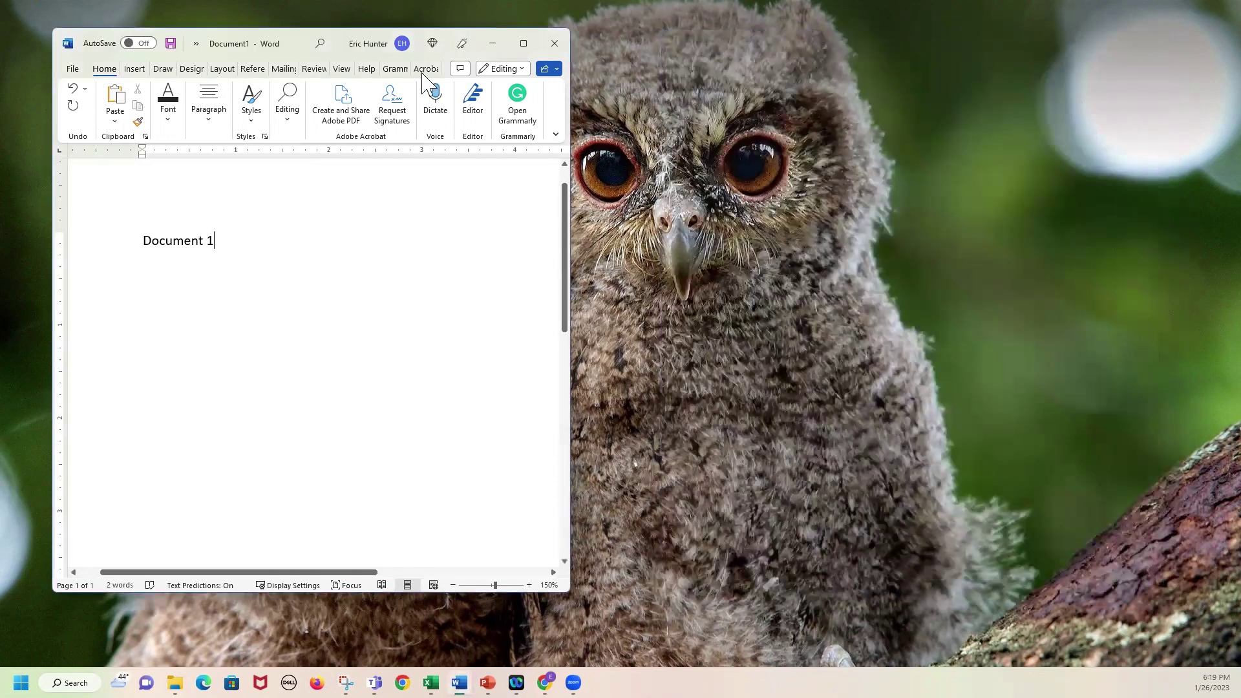
Maximize the Document1 window and zoom the page in to 180%
{"action": "left_click_drag", "start_coordinate": [293, 43], "coordinate": [374, 70]}
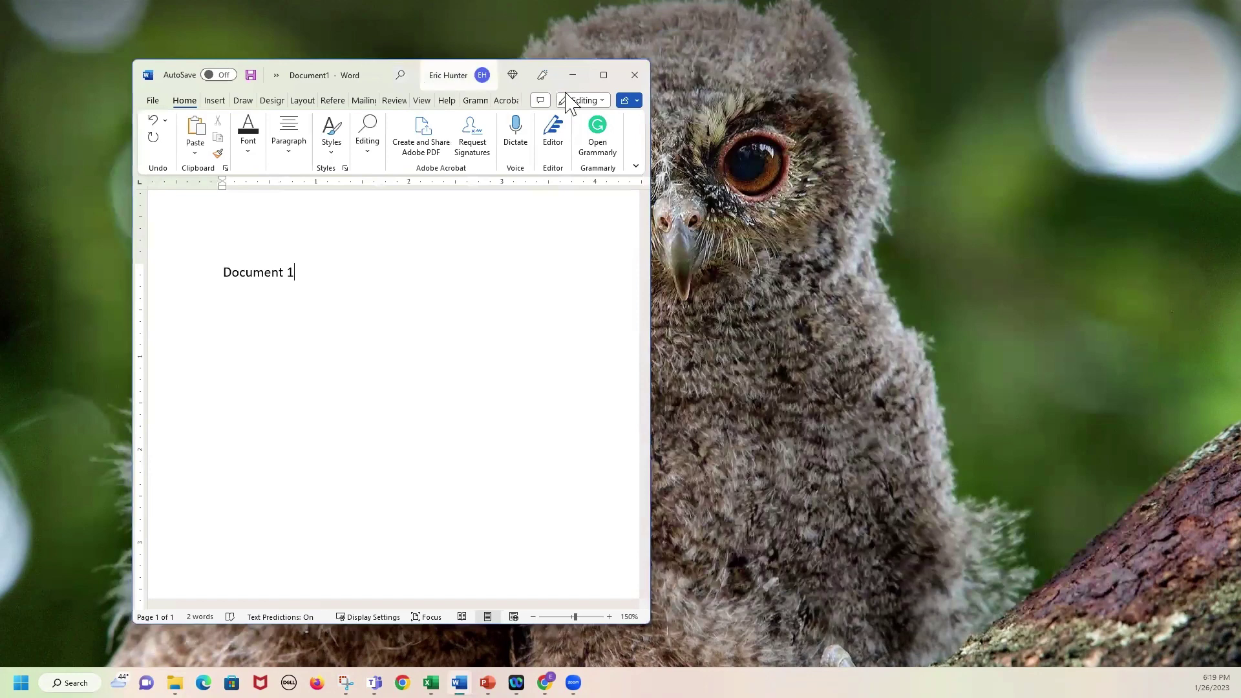
{"action": "left_click", "coordinate": [603, 75]}
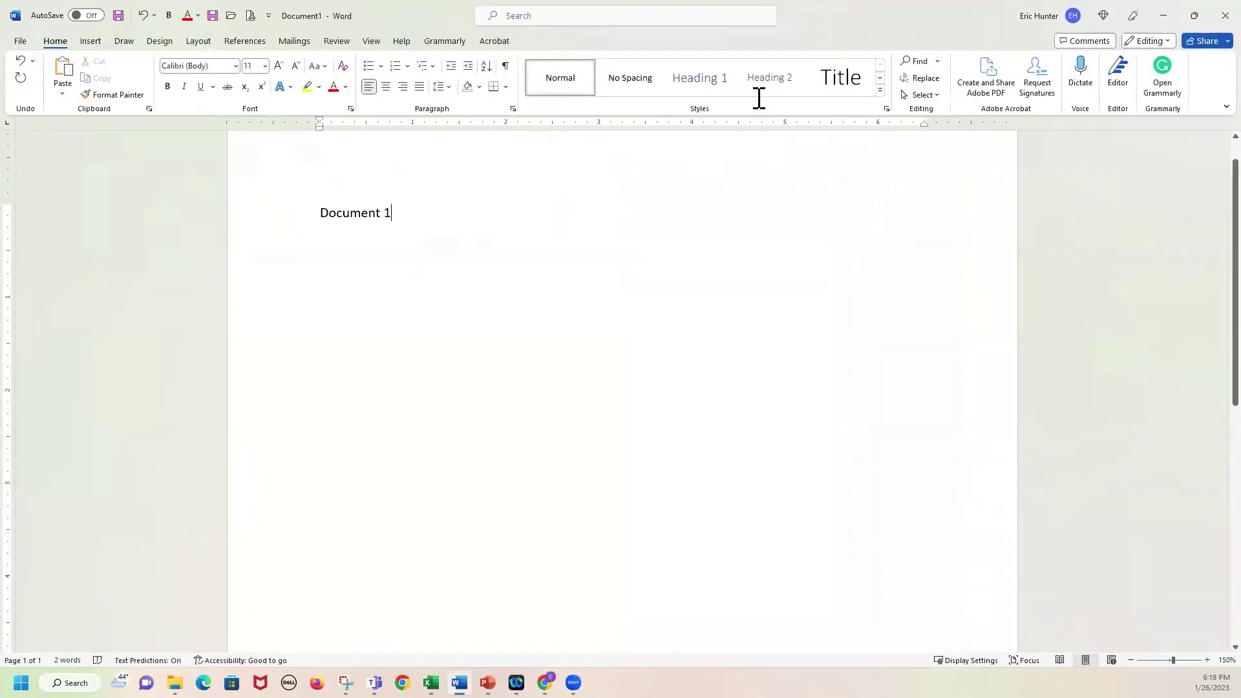
{"action": "scroll", "coordinate": [230, 207], "scroll_direction": "up", "scroll_amount": 1}
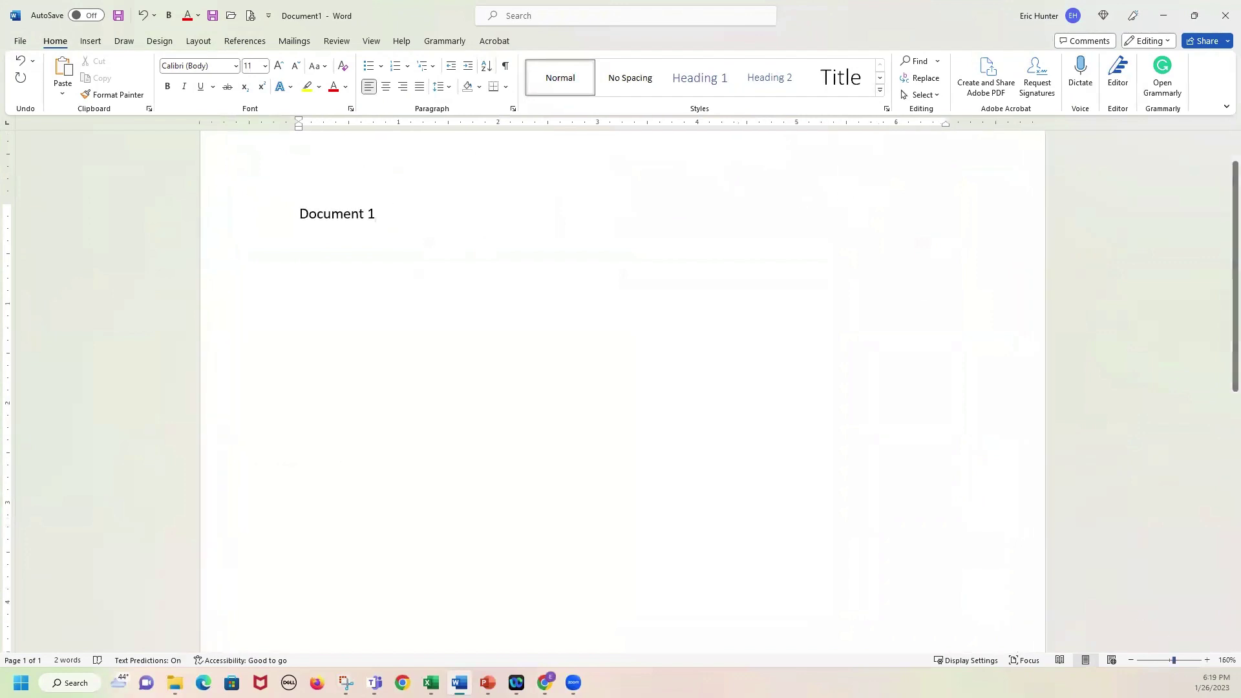
{"action": "scroll", "coordinate": [620, 388], "scroll_direction": "up", "scroll_amount": 1}
{"action": "scroll", "coordinate": [393, 252], "scroll_direction": "up", "scroll_amount": 1}
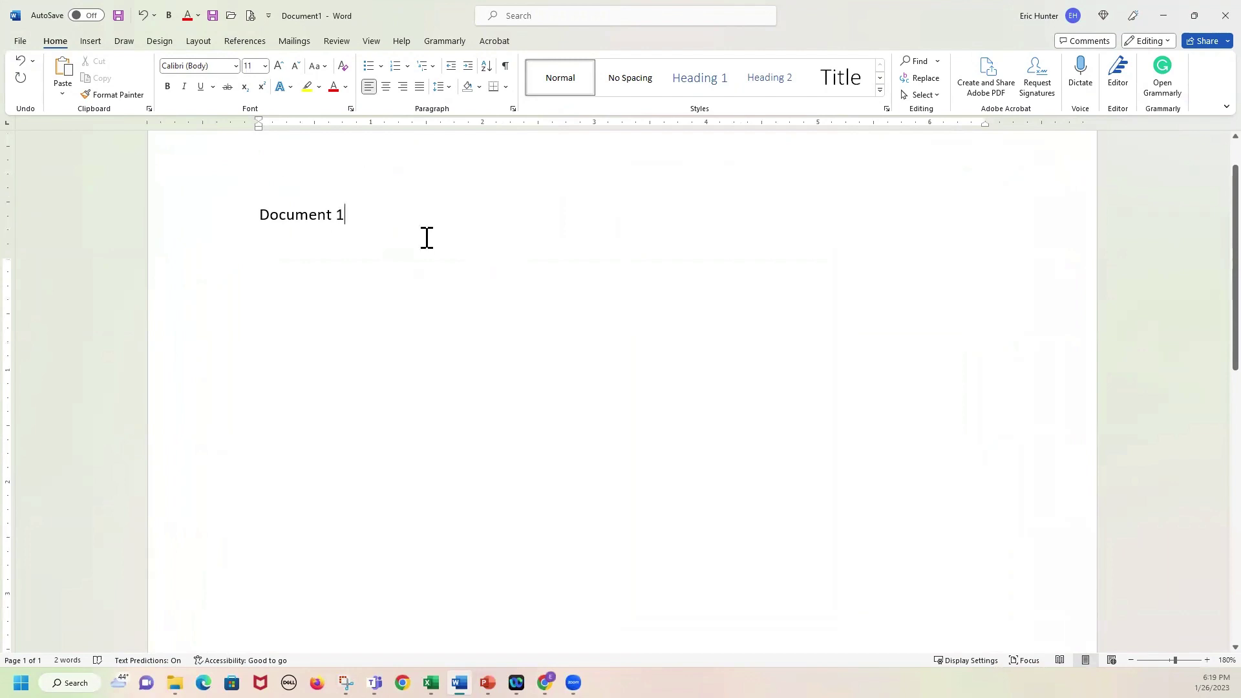
{"action": "scroll", "coordinate": [432, 265], "scroll_direction": "up", "scroll_amount": 1}
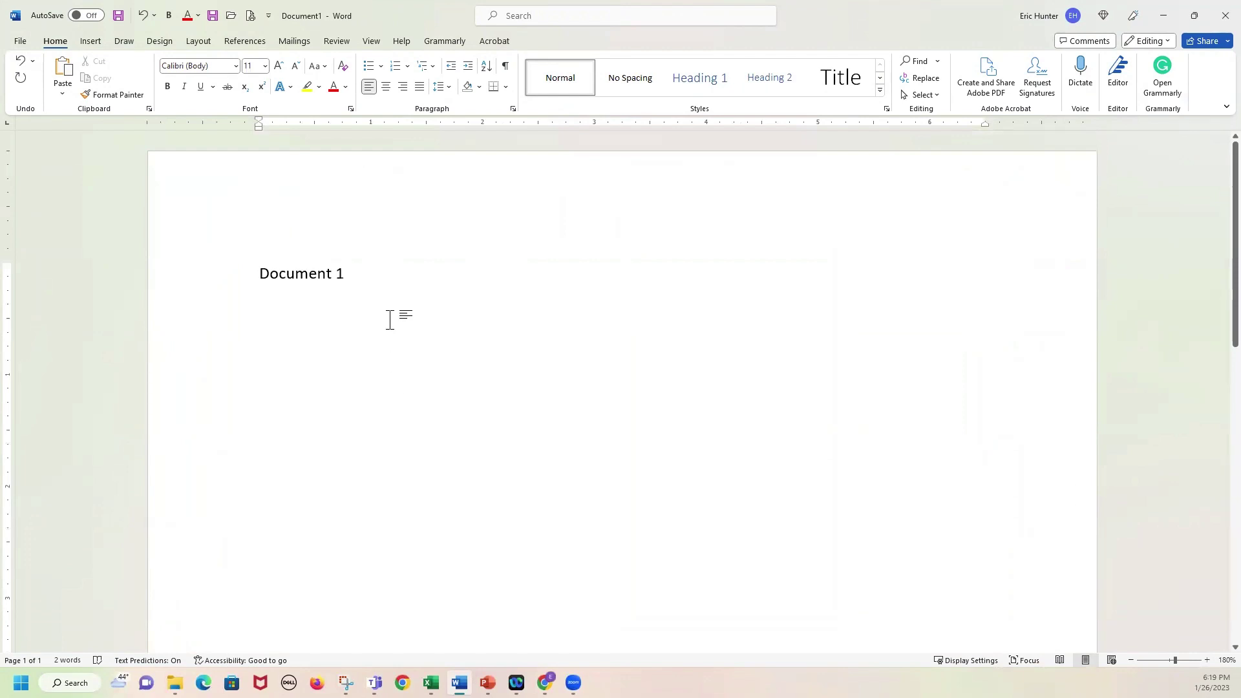
Replace 'Document 1' with 'Hello,' and add a line 'This is a beautiful' using text prediction
{"action": "left_click_drag", "start_coordinate": [351, 280], "coordinate": [276, 278]}
{"action": "type", "text": "Hello,"}
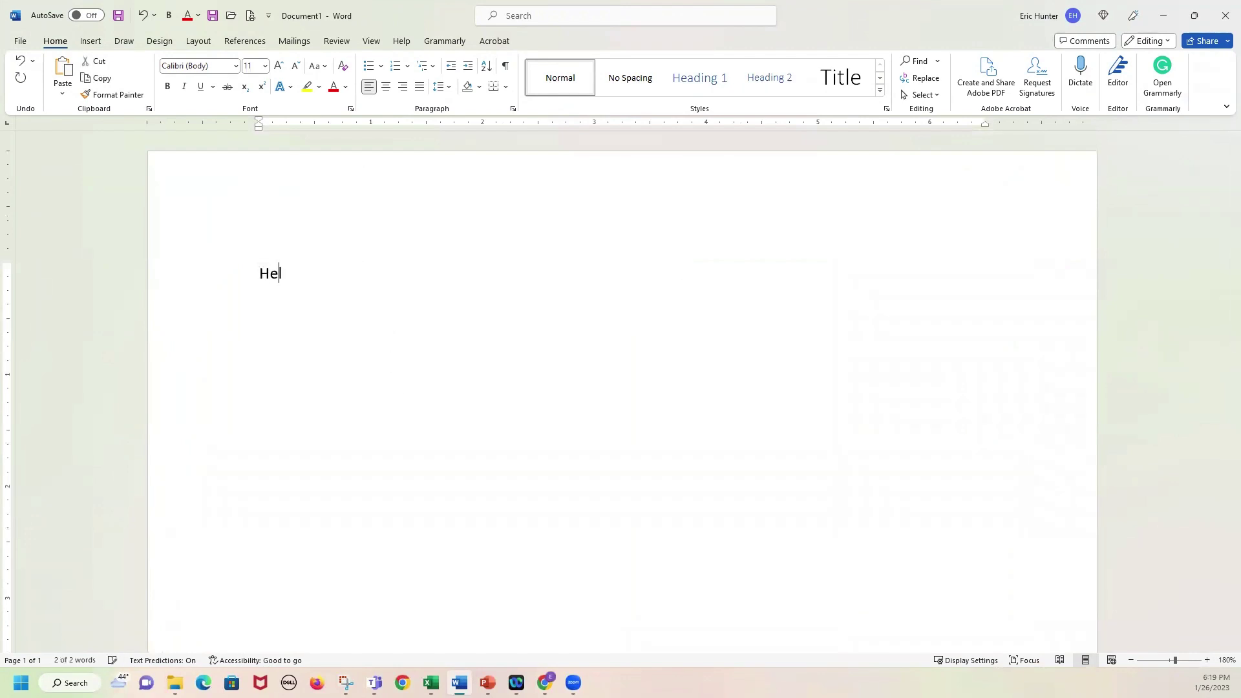
{"action": "key", "text": "Return"}
{"action": "type", "text": "This is a beaut"}
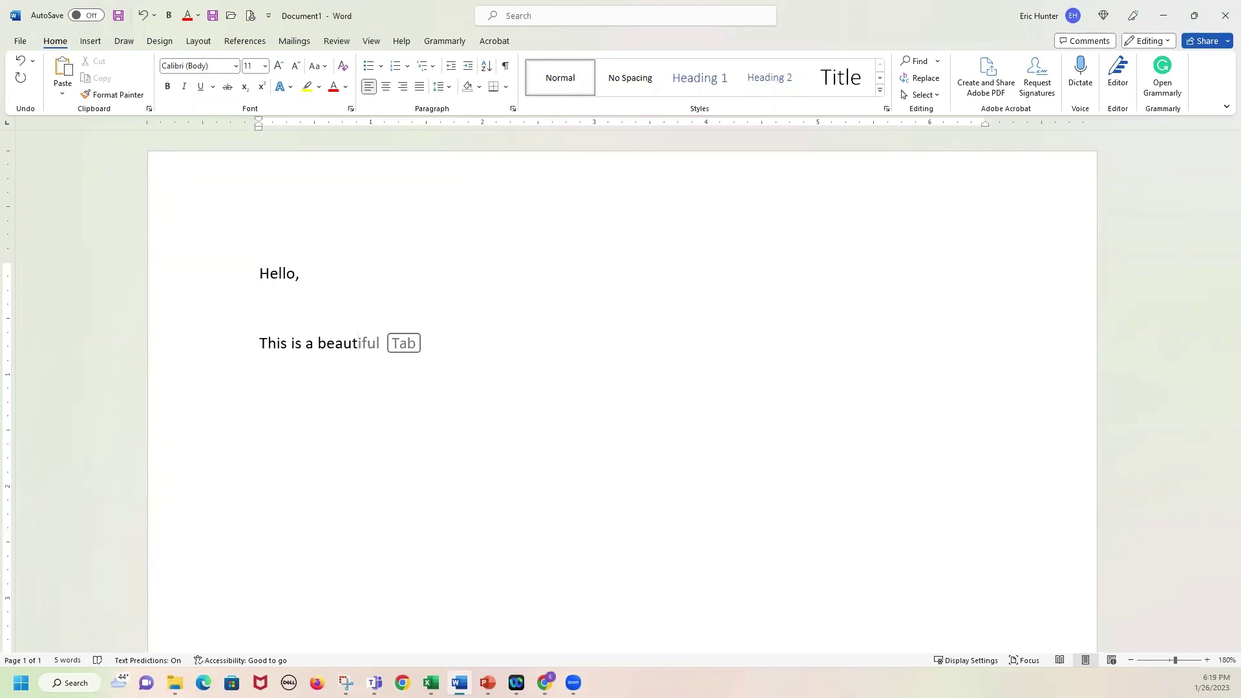
{"action": "key", "text": "Tab"}
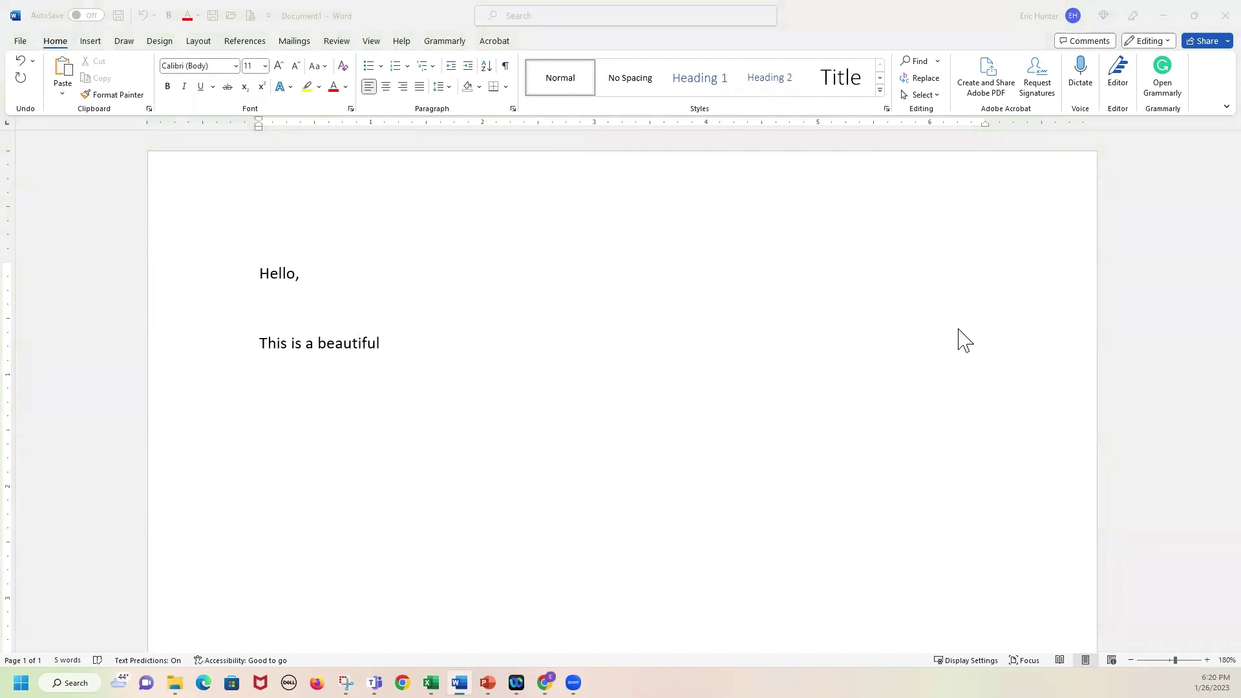
Restore the Document1 window from full screen, then move and widen it on the desktop
{"action": "left_click", "coordinate": [1194, 16]}
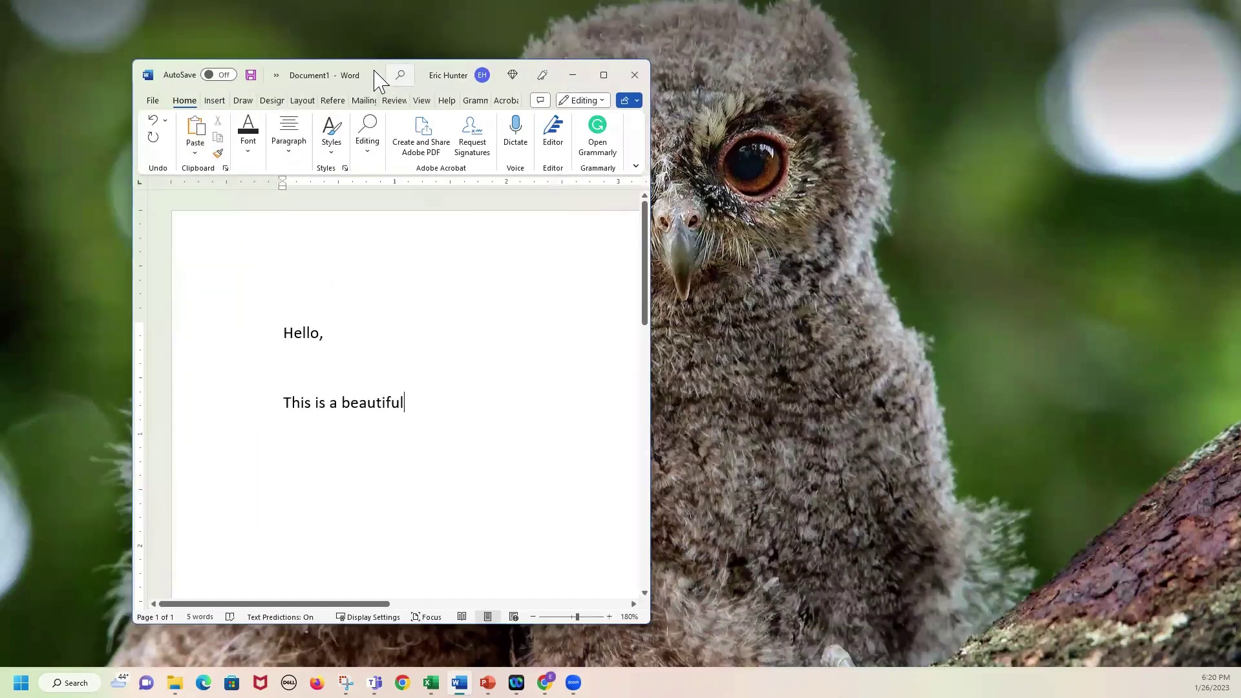
{"action": "left_click_drag", "start_coordinate": [368, 73], "coordinate": [411, 76]}
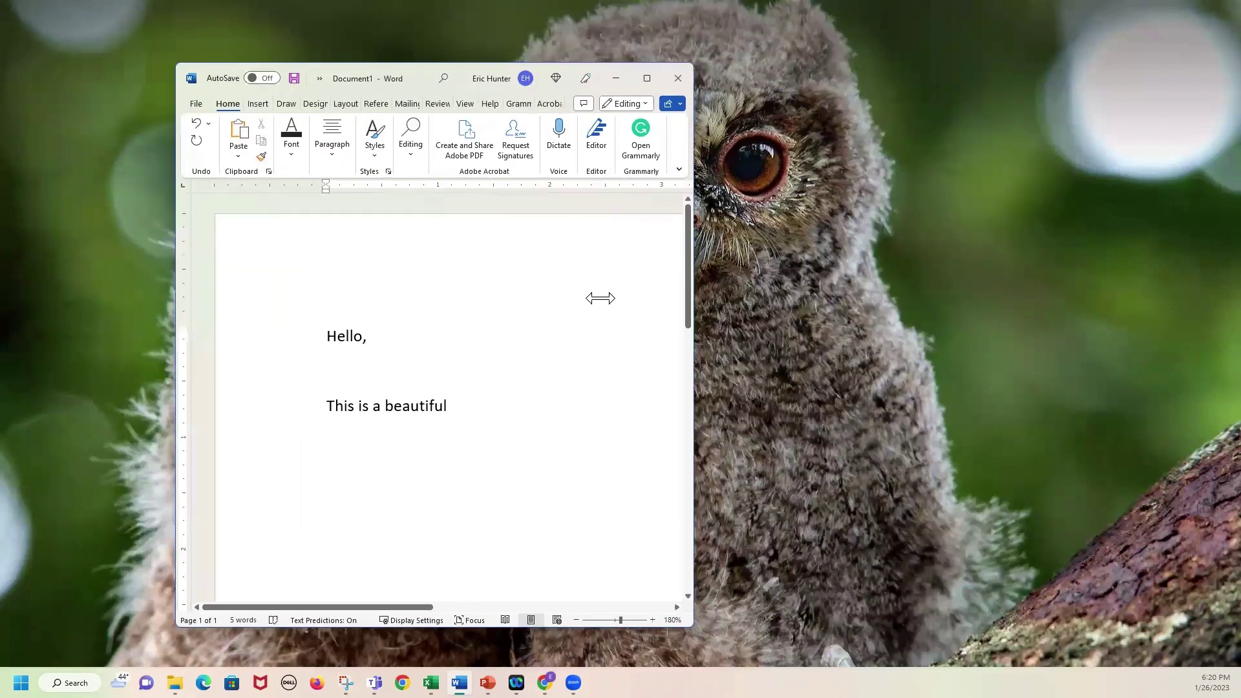
{"action": "left_click_drag", "start_coordinate": [600, 298], "coordinate": [1066, 363]}
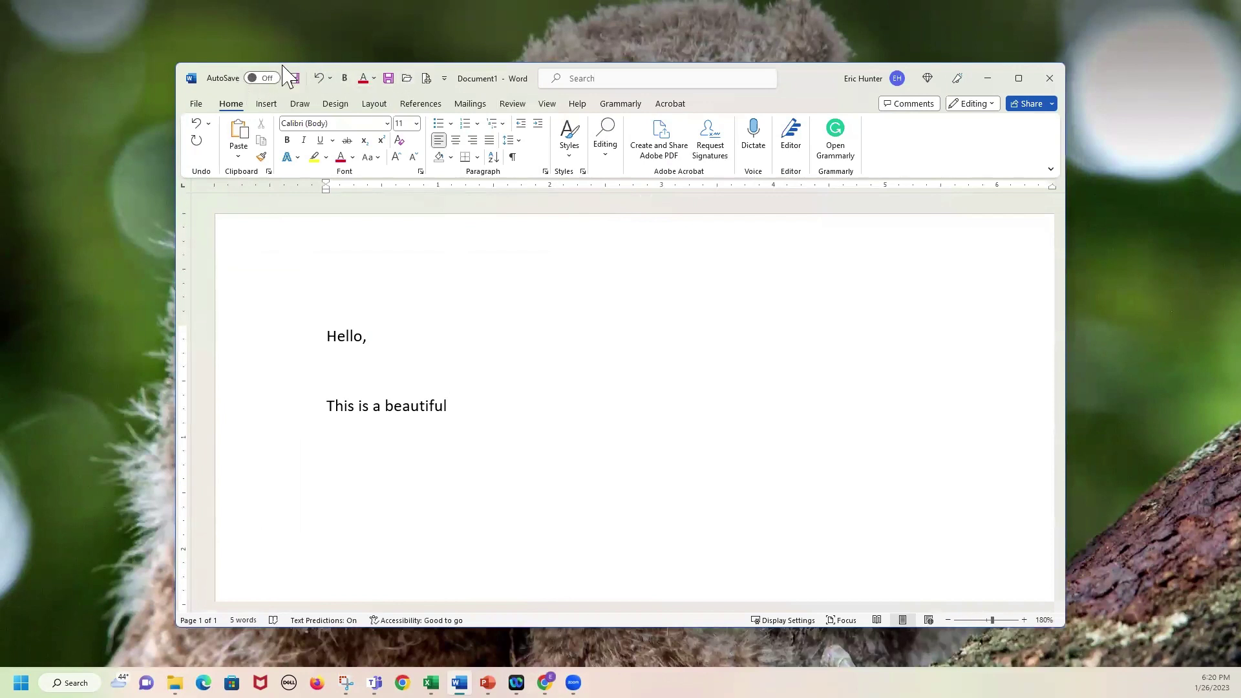
{"action": "left_click_drag", "start_coordinate": [172, 60], "coordinate": [435, 95]}
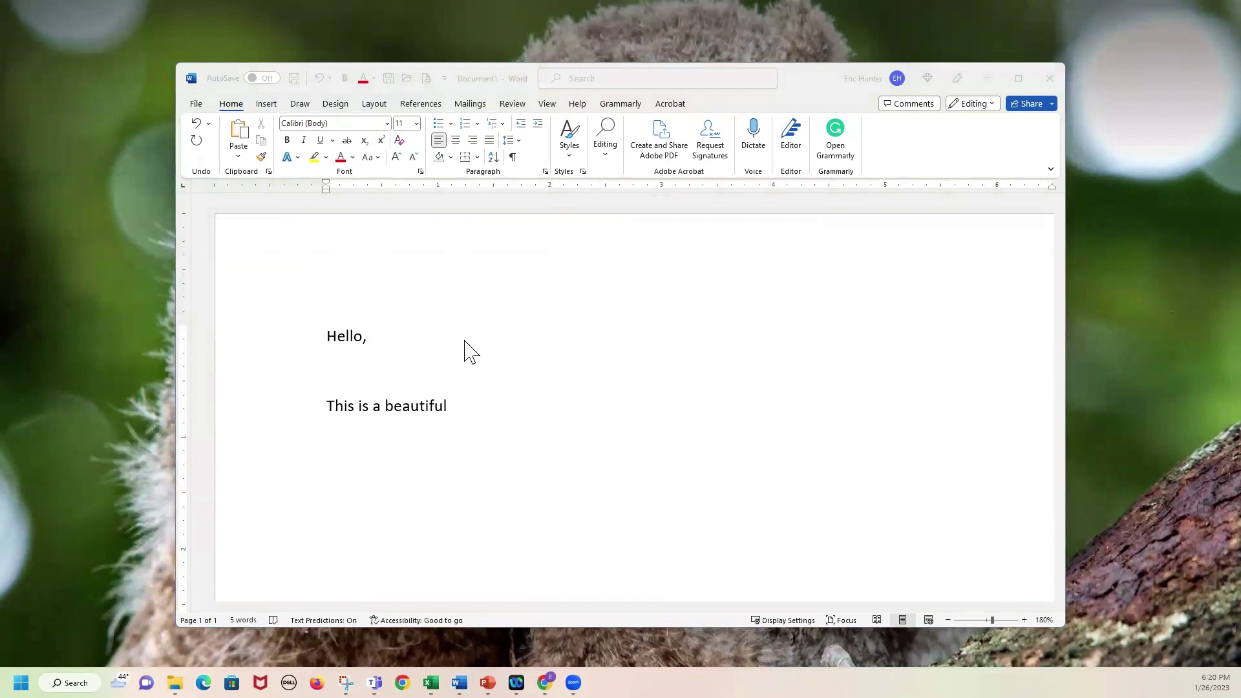
{"action": "left_click", "coordinate": [260, 97]}
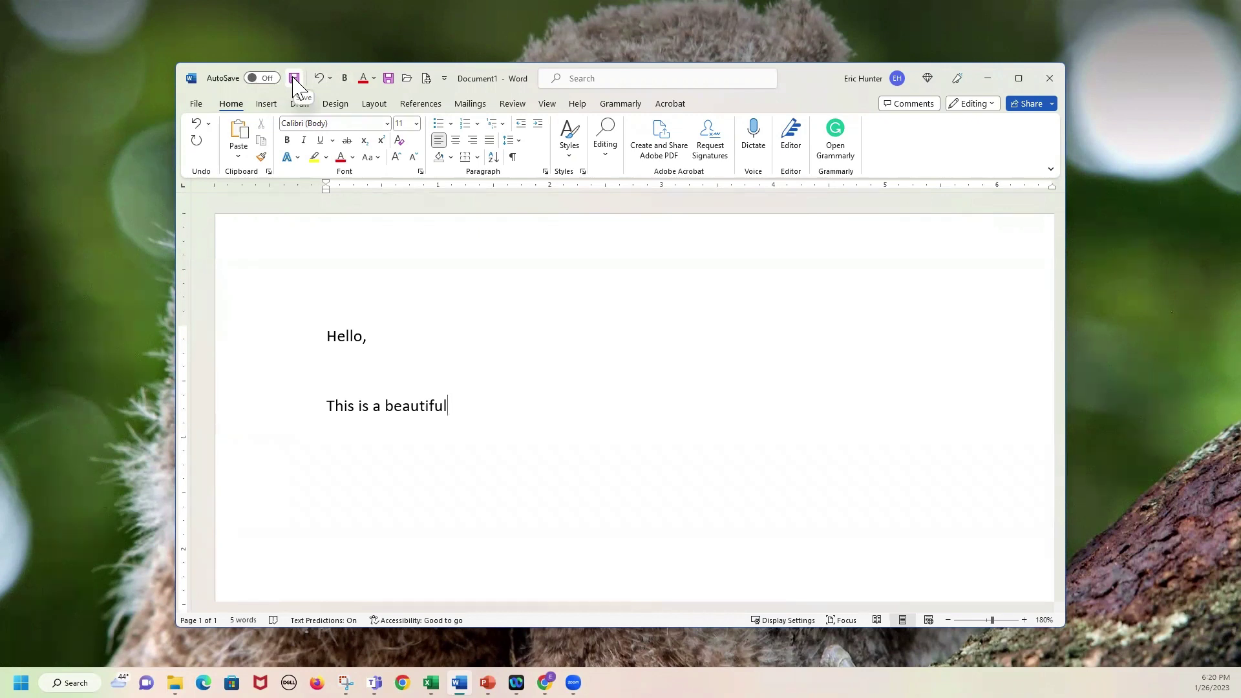
Step through the Acrobat, Grammarly, Help and View ribbon tabs, ending on Review
{"action": "left_click", "coordinate": [670, 103]}
{"action": "left_click", "coordinate": [620, 105]}
{"action": "left_click", "coordinate": [578, 105]}
{"action": "left_click", "coordinate": [547, 104]}
{"action": "left_click", "coordinate": [512, 105]}
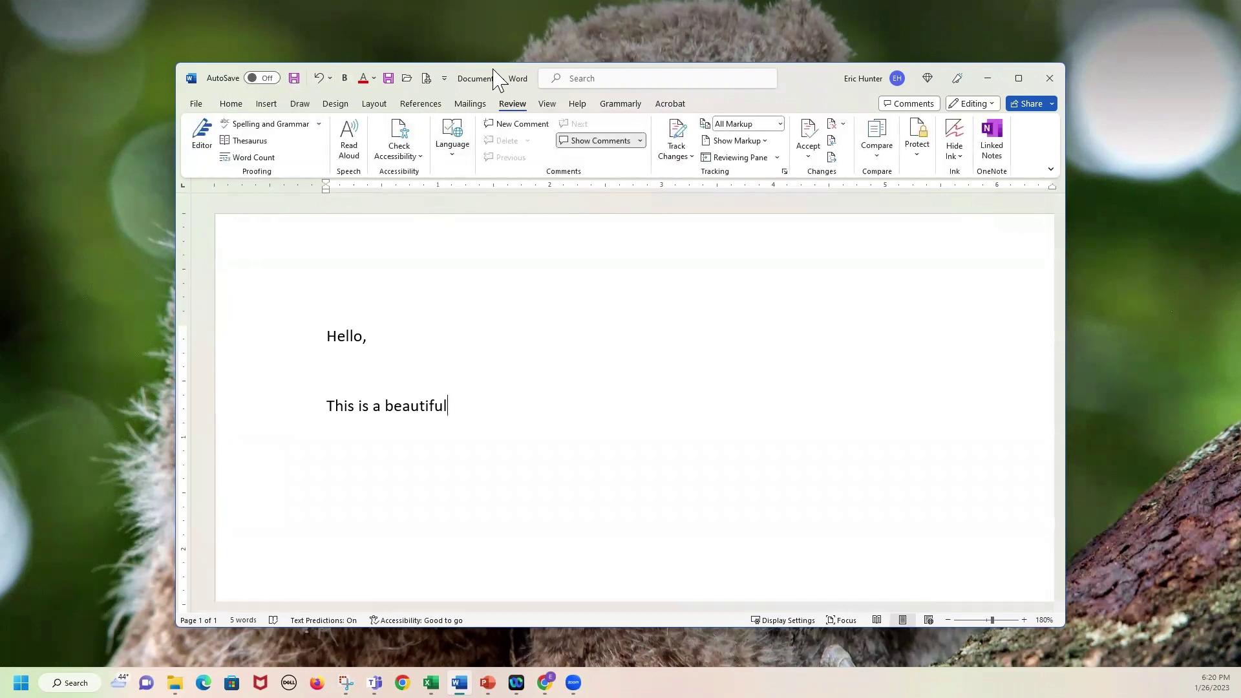
Save the file as 'Hello', choosing Desktop as the location after briefly trying Documents
{"action": "left_click", "coordinate": [388, 78]}
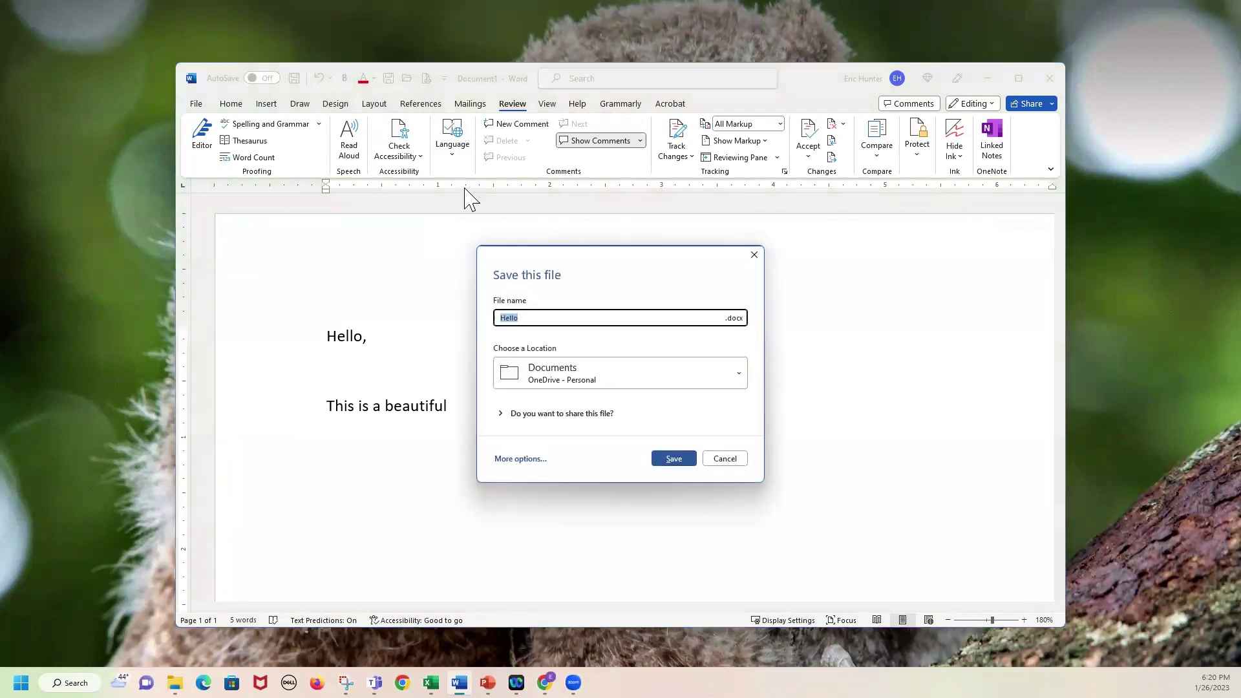
{"action": "left_click", "coordinate": [557, 381]}
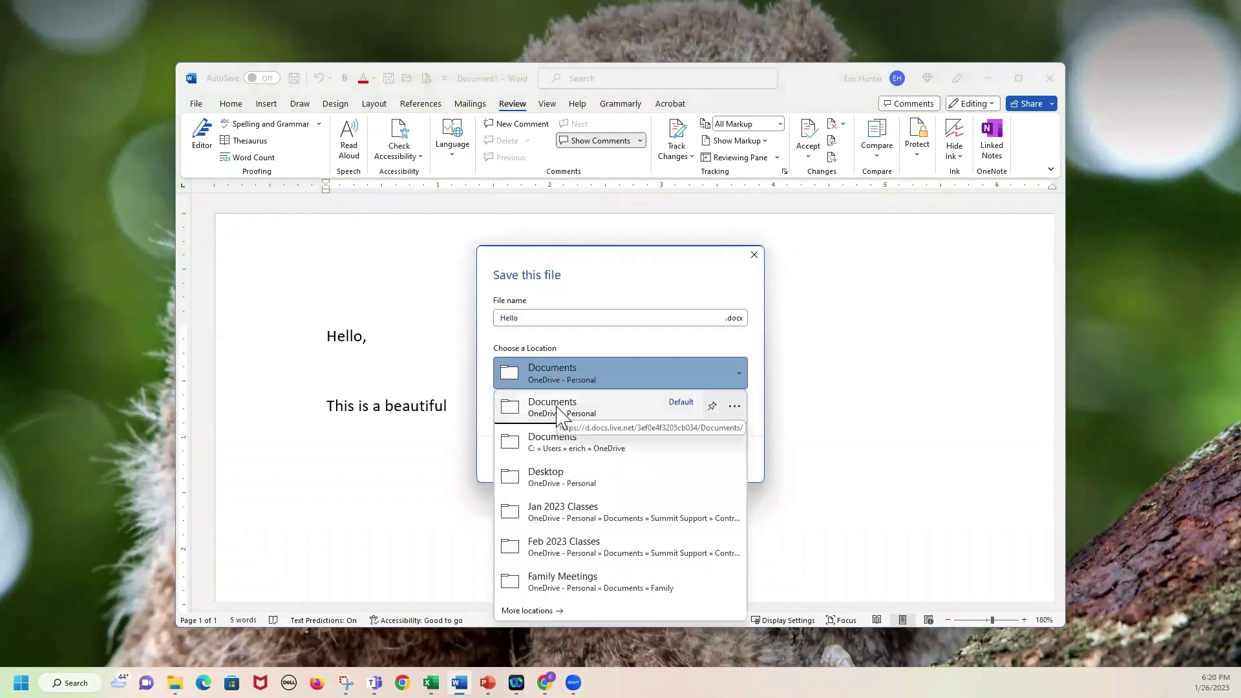
{"action": "left_click", "coordinate": [551, 483]}
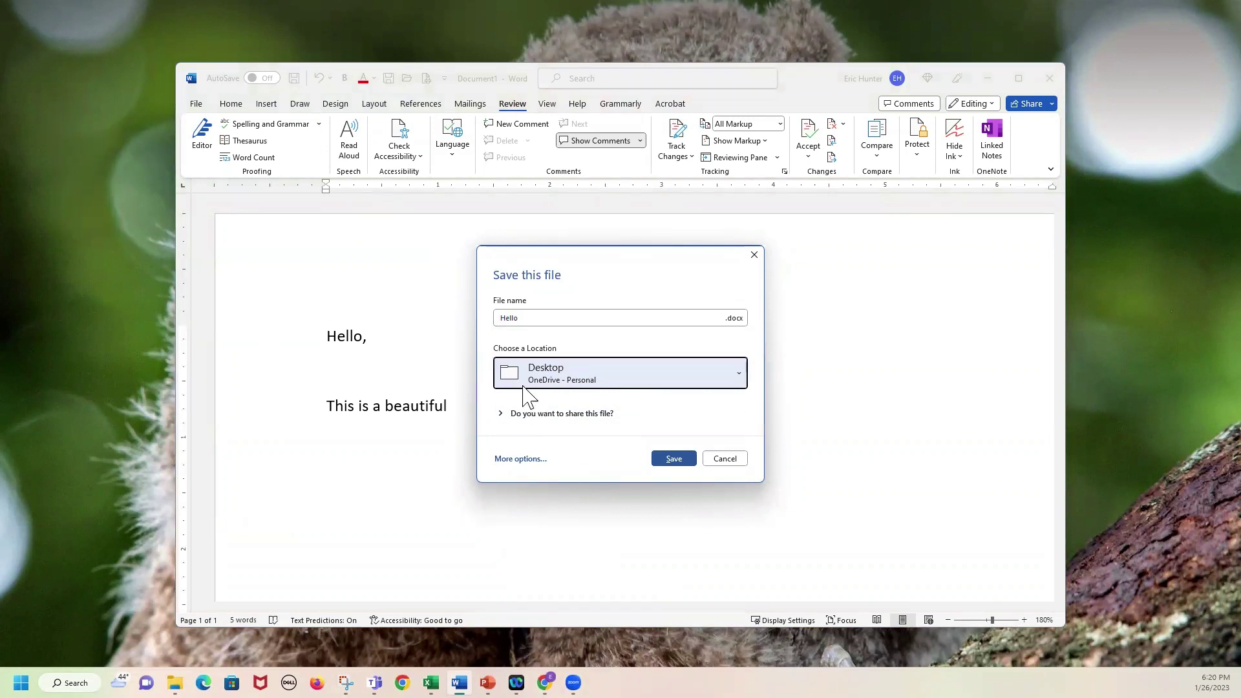
{"action": "left_click", "coordinate": [570, 380]}
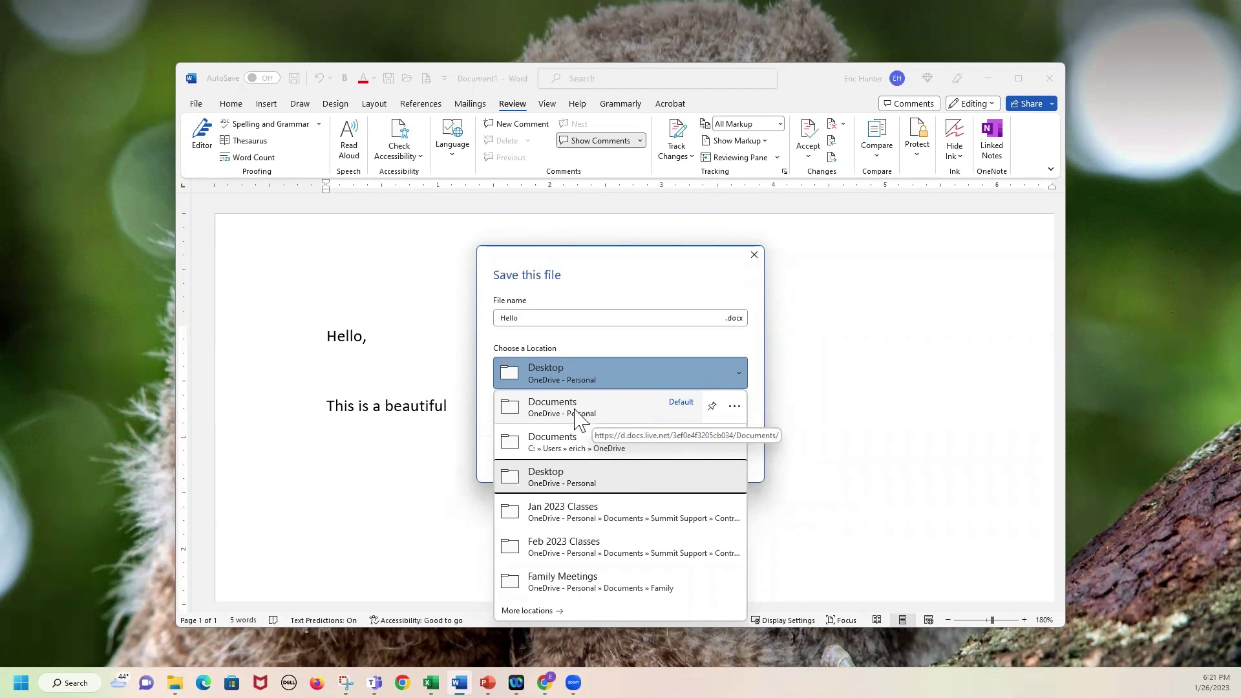
{"action": "left_click", "coordinate": [589, 415]}
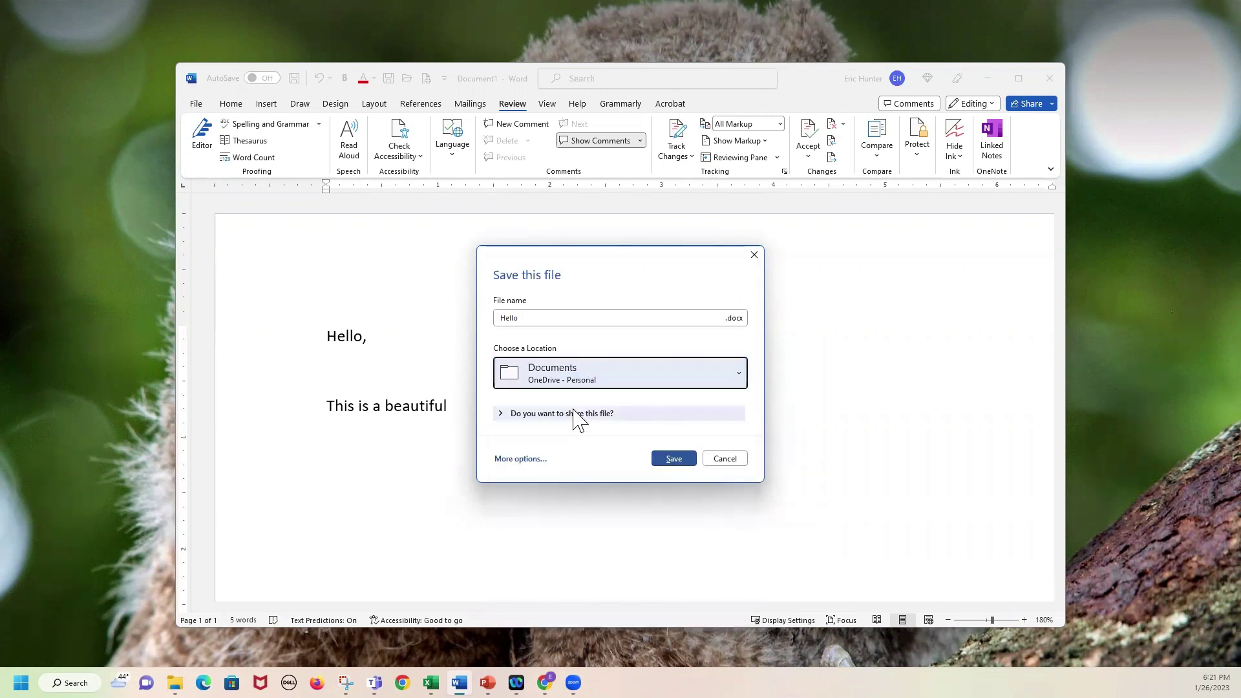
{"action": "left_click", "coordinate": [595, 382]}
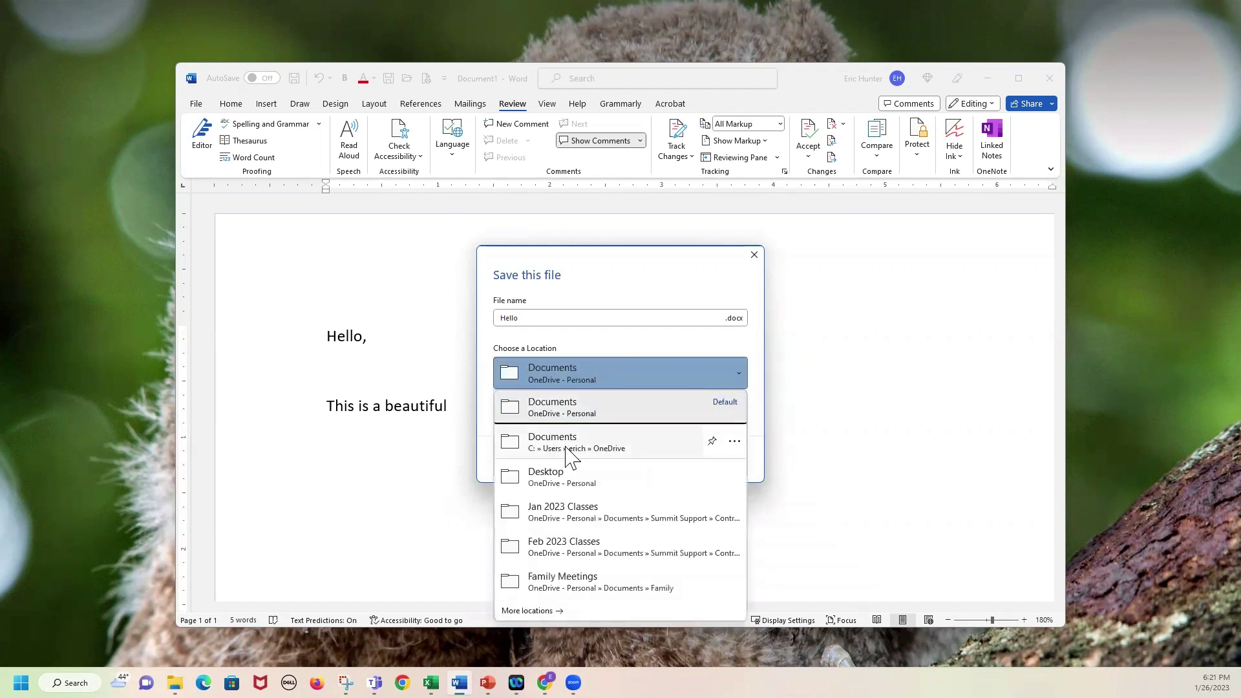
{"action": "left_click", "coordinate": [556, 478]}
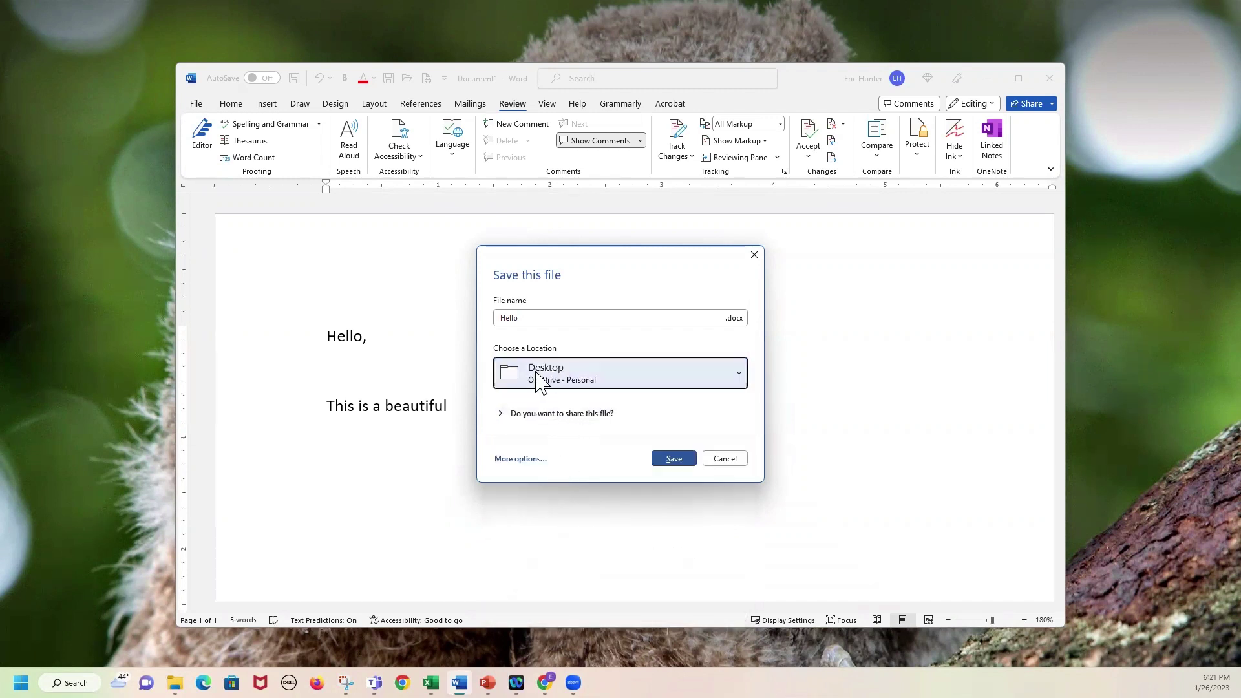
{"action": "left_click", "coordinate": [527, 320]}
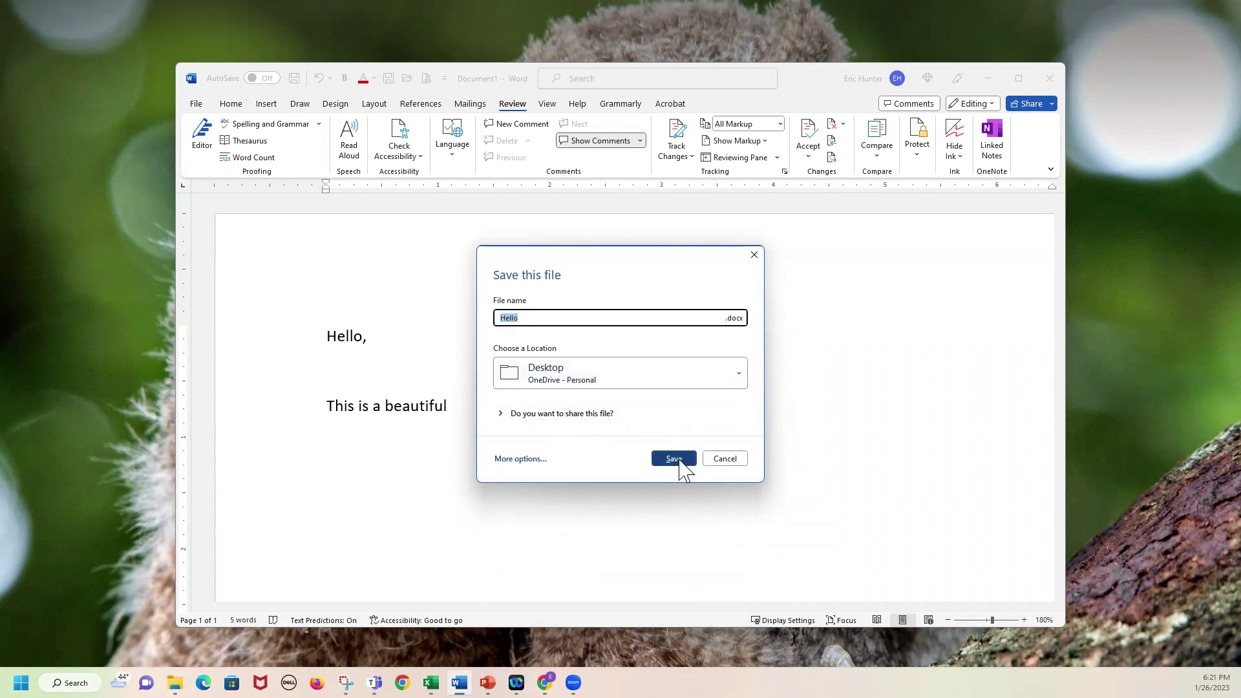
{"action": "left_click", "coordinate": [674, 459]}
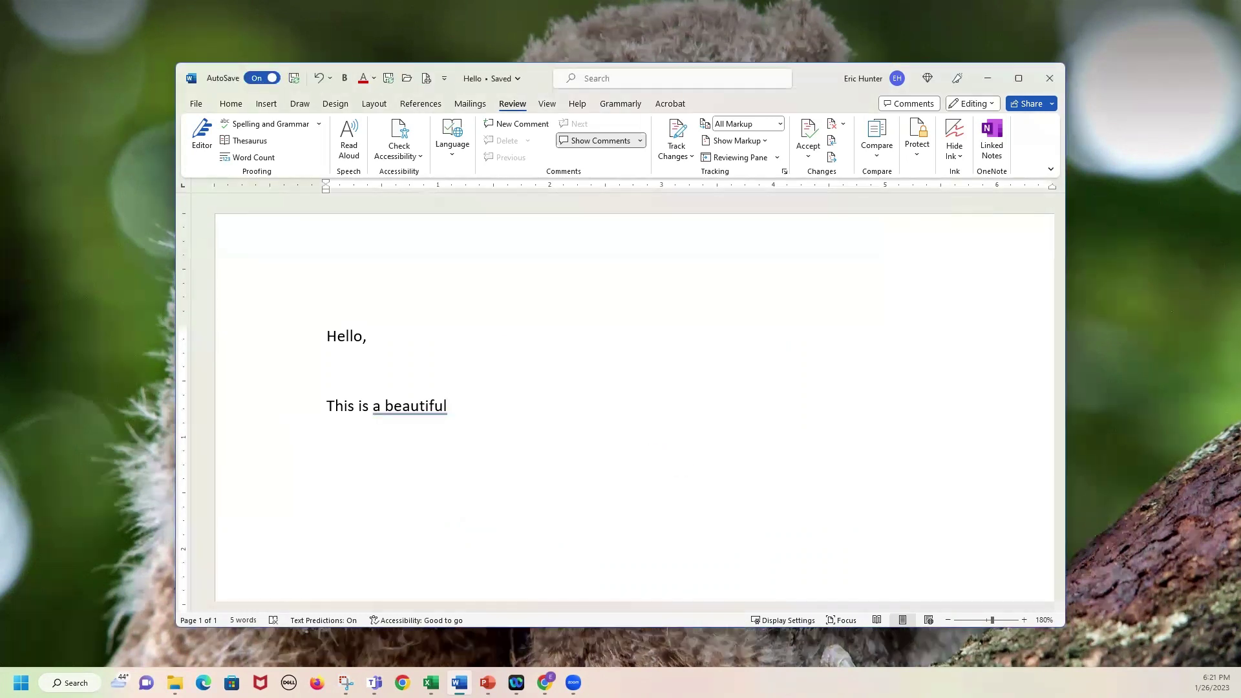
Move the Hello file icon to the desktop's top-left, then select 'Hello' in the document
{"action": "left_click_drag", "start_coordinate": [60, 206], "coordinate": [118, 124]}
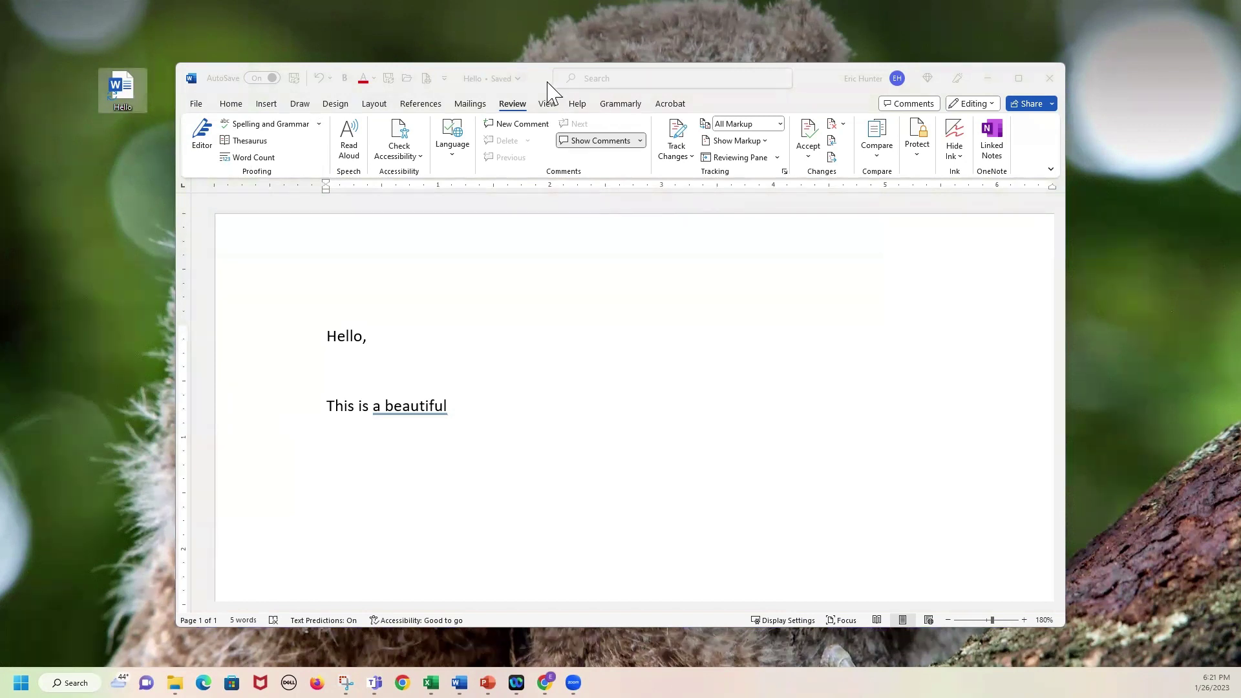
{"action": "left_click", "coordinate": [520, 76]}
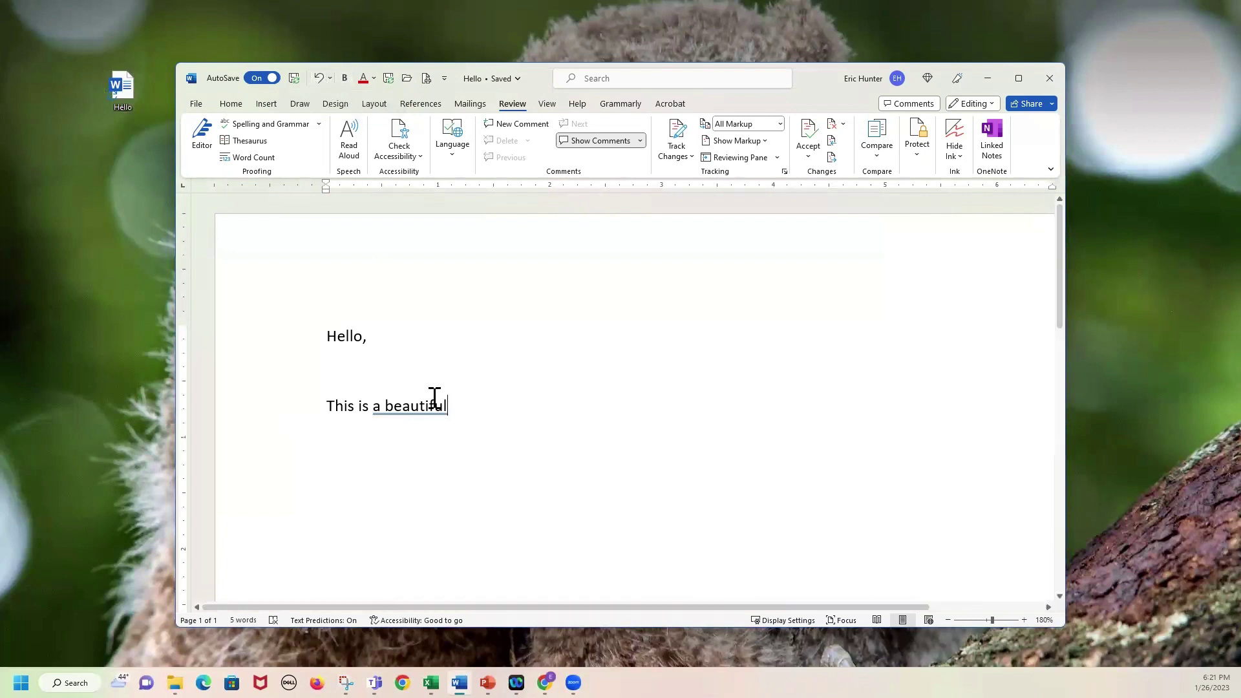
{"action": "left_click", "coordinate": [393, 361]}
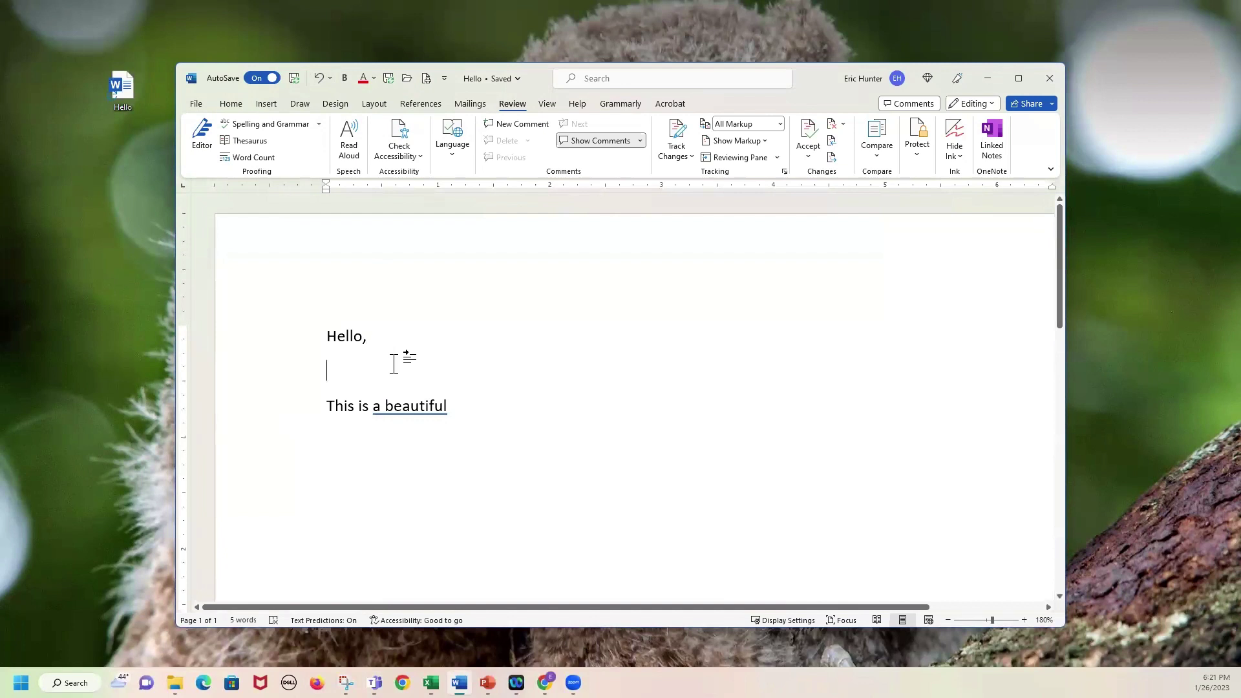
{"action": "left_click_drag", "start_coordinate": [361, 335], "coordinate": [326, 335]}
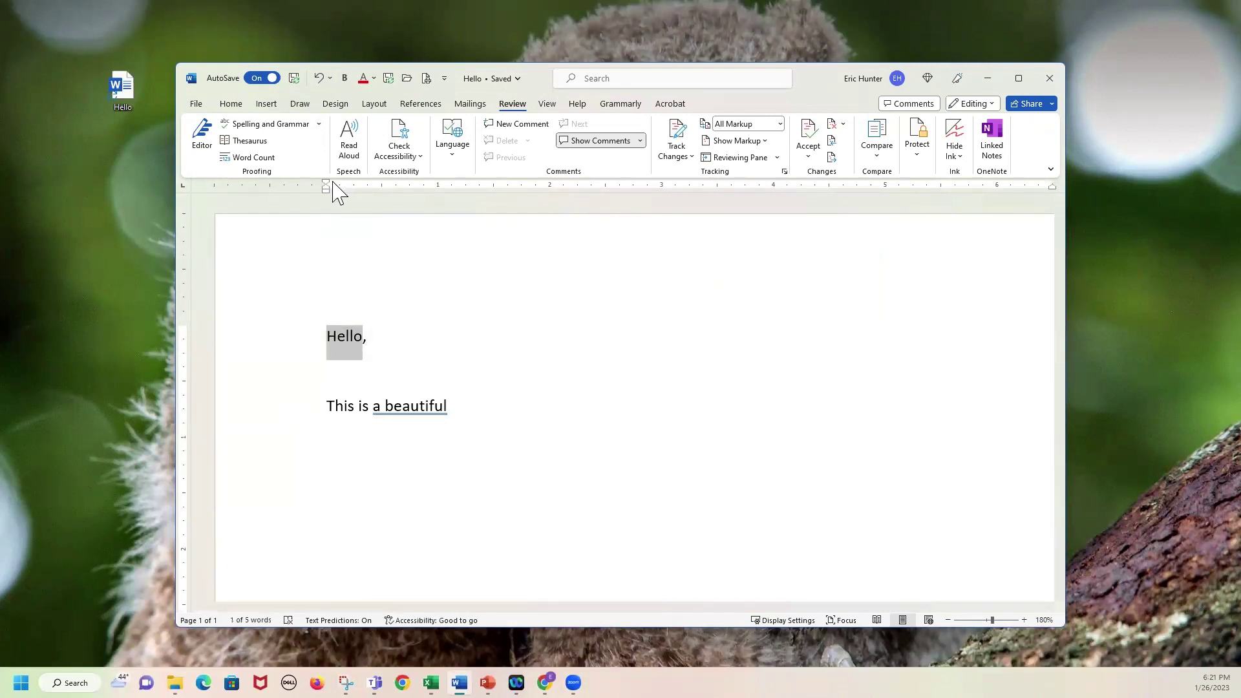
Bold 'Hello', then undo four times back to the original 'Document 1s' text
{"action": "key", "text": "ctrl+b"}
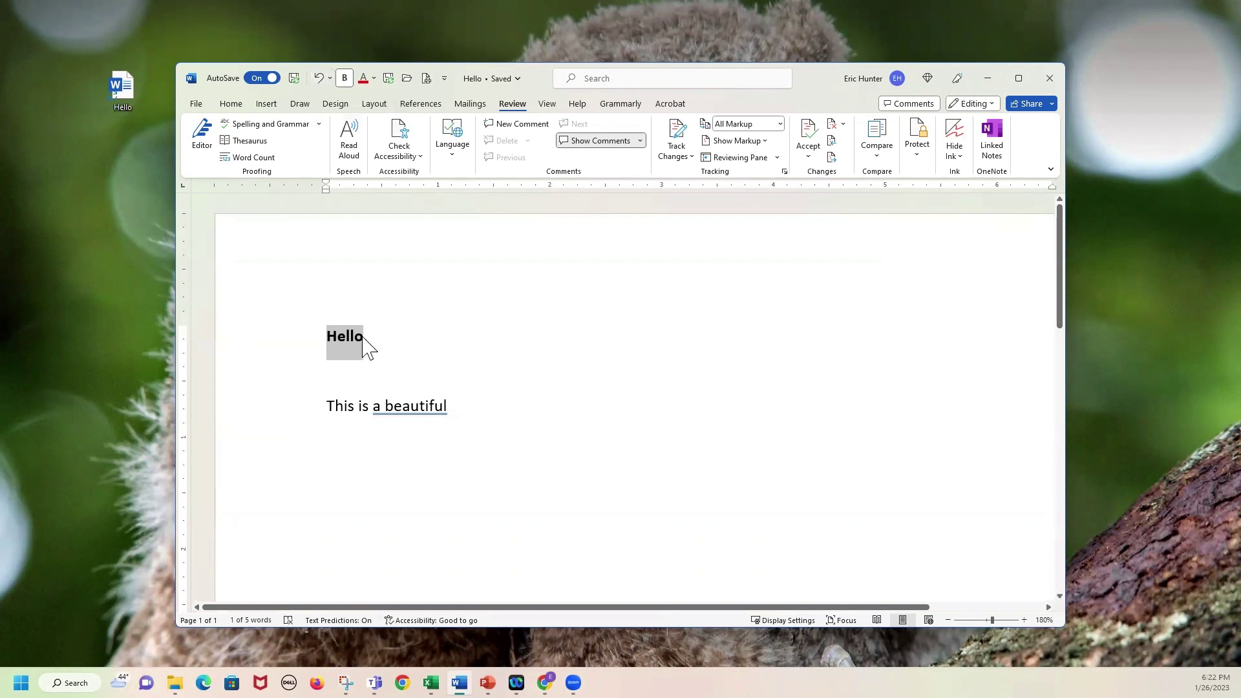
{"action": "left_click", "coordinate": [319, 78]}
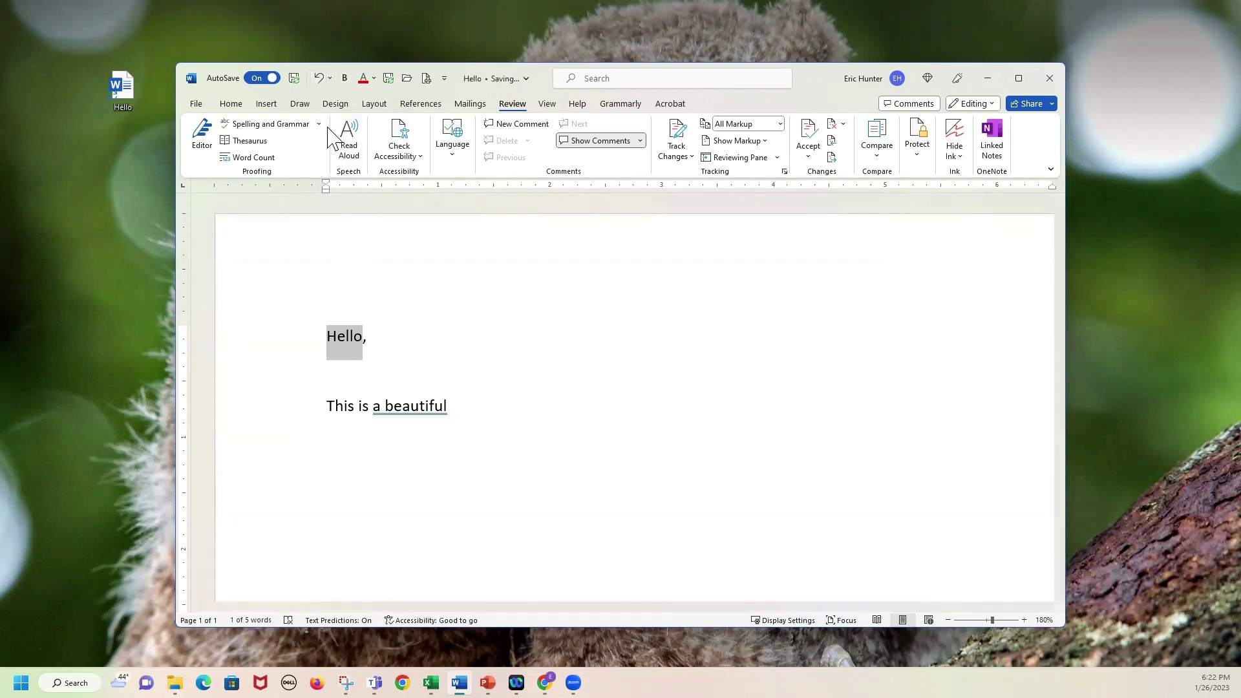
{"action": "left_click", "coordinate": [319, 79]}
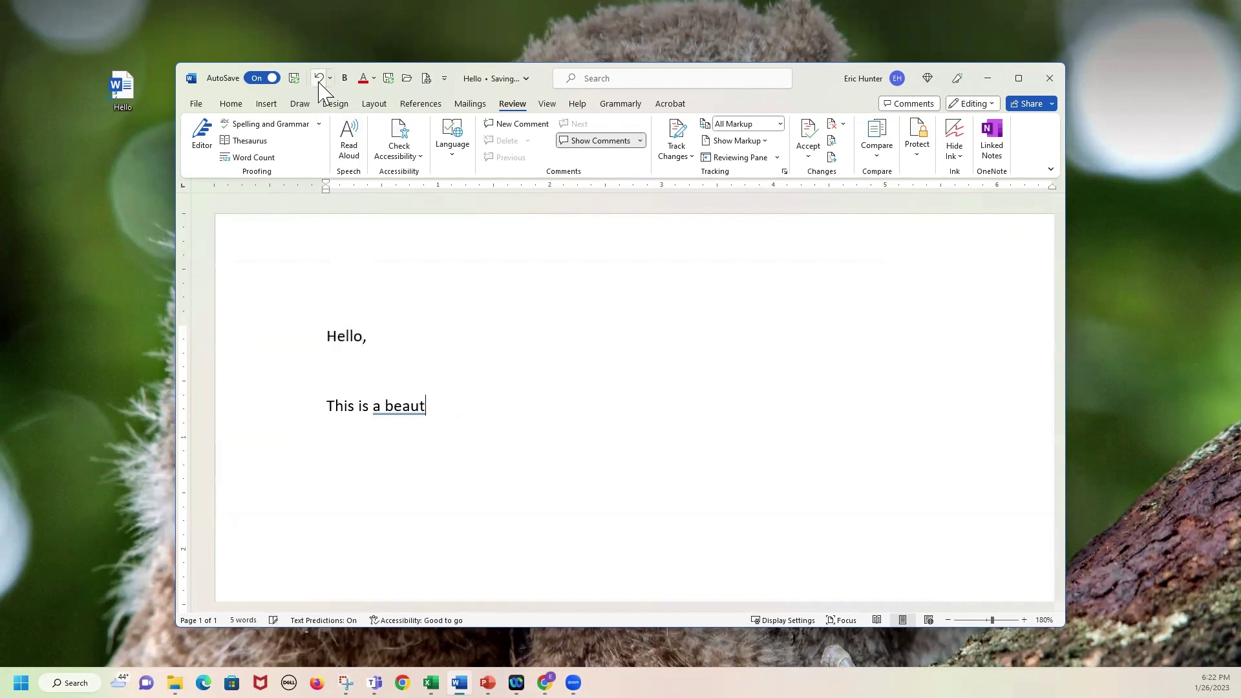
{"action": "left_click", "coordinate": [318, 78]}
{"action": "left_click", "coordinate": [319, 78]}
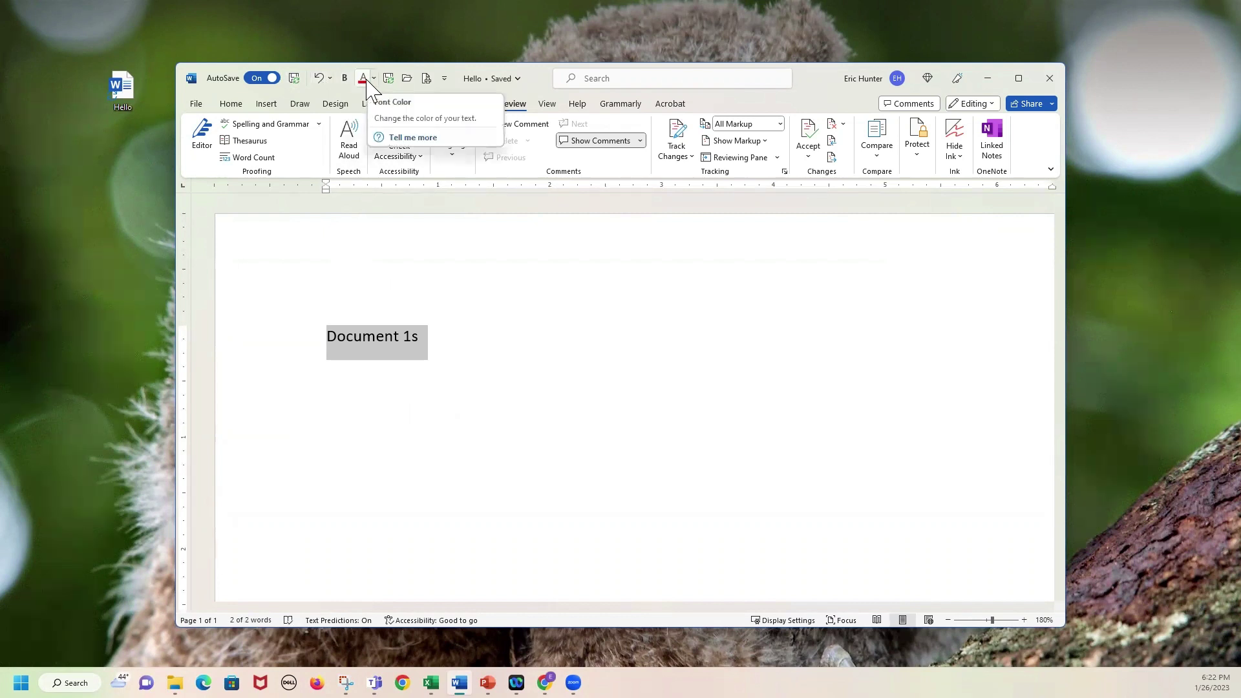
Select the 'Document 1s' line and apply Red from the Font Color palette
{"action": "left_click", "coordinate": [423, 341]}
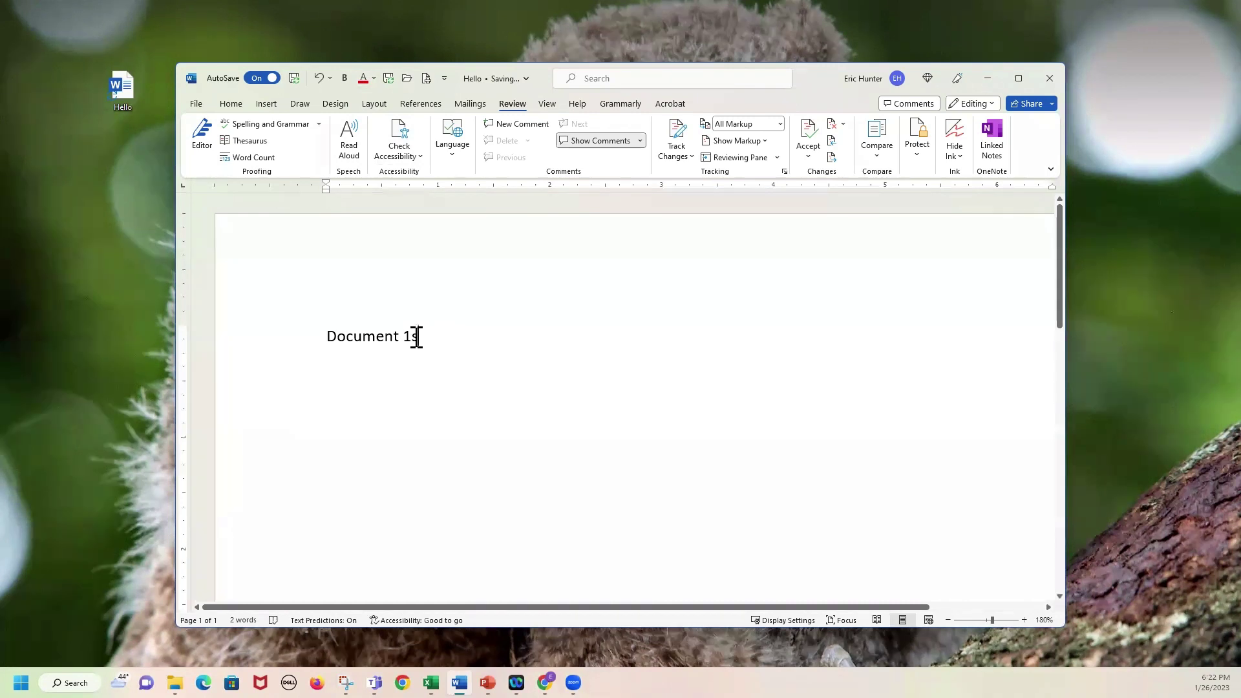
{"action": "left_click_drag", "start_coordinate": [409, 336], "coordinate": [346, 343]}
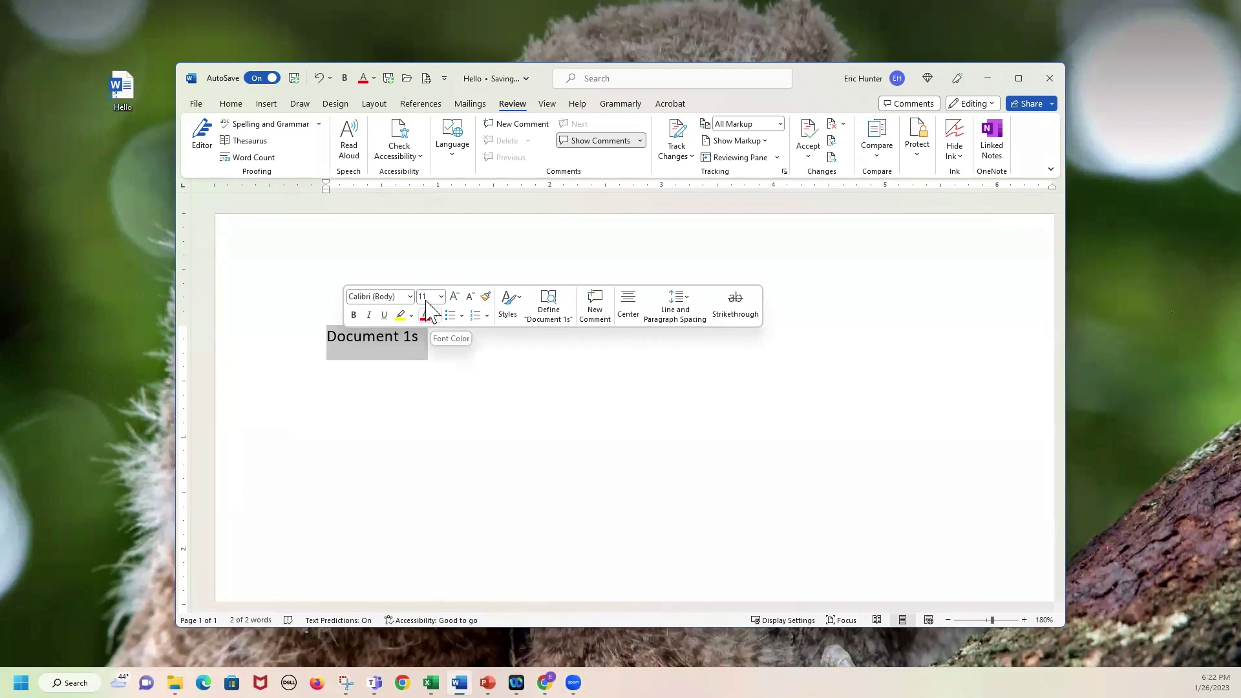
{"action": "left_click", "coordinate": [374, 79]}
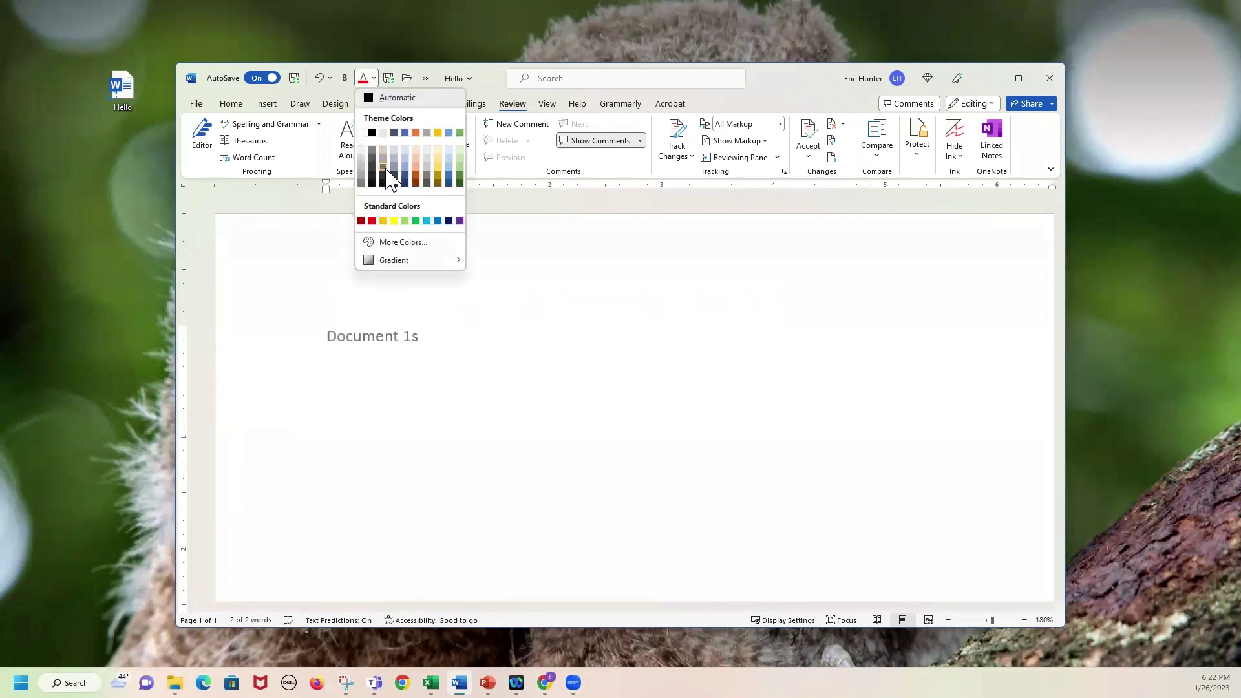
{"action": "left_click", "coordinate": [372, 221]}
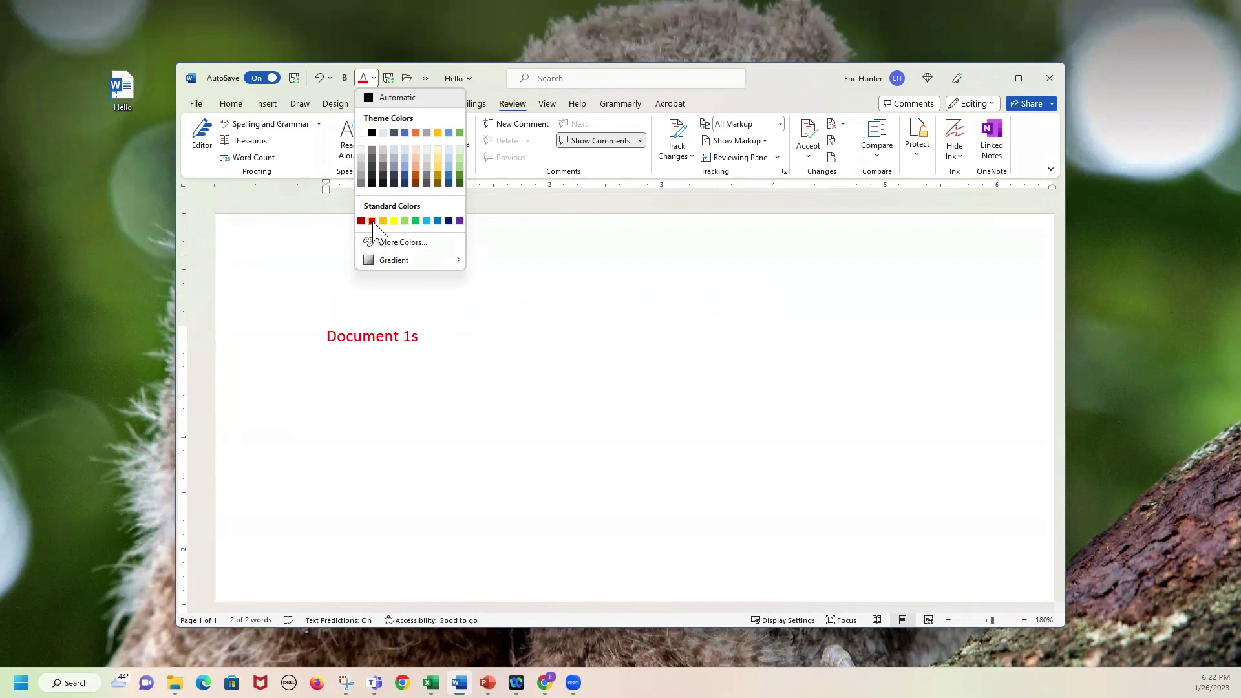
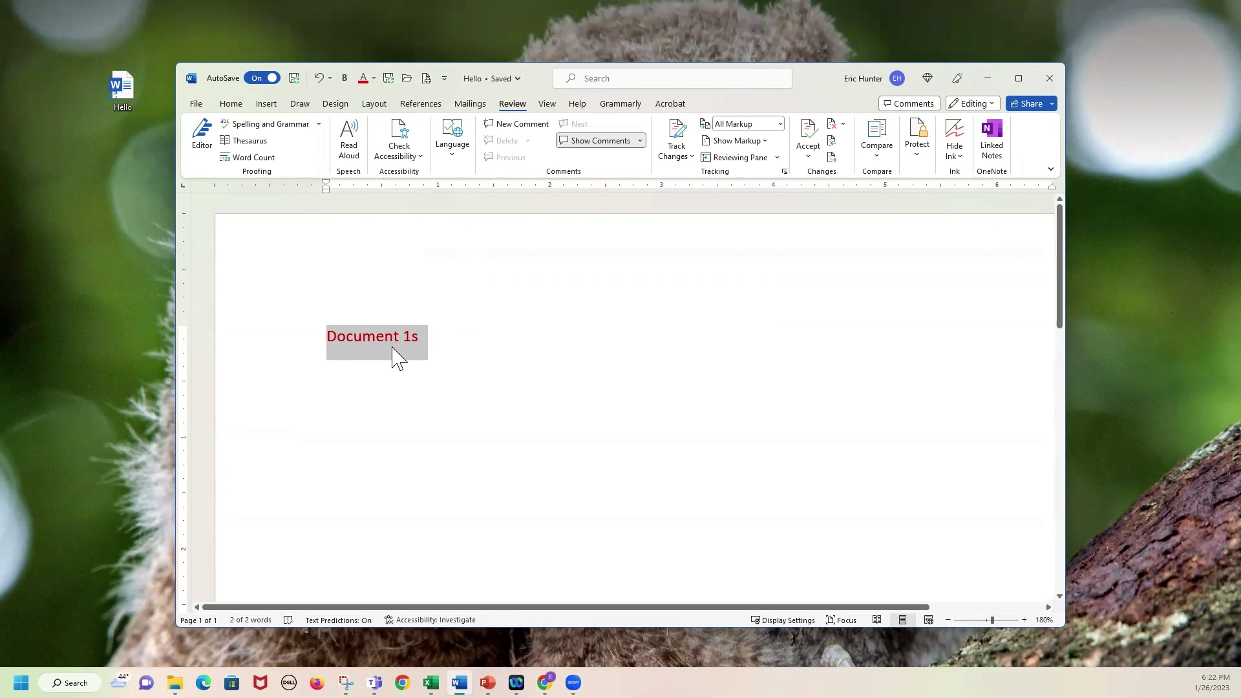
Set the DOCUMENT 1S heading to the Algerian font and enlarge it to 36 point
{"action": "right_click", "coordinate": [396, 357]}
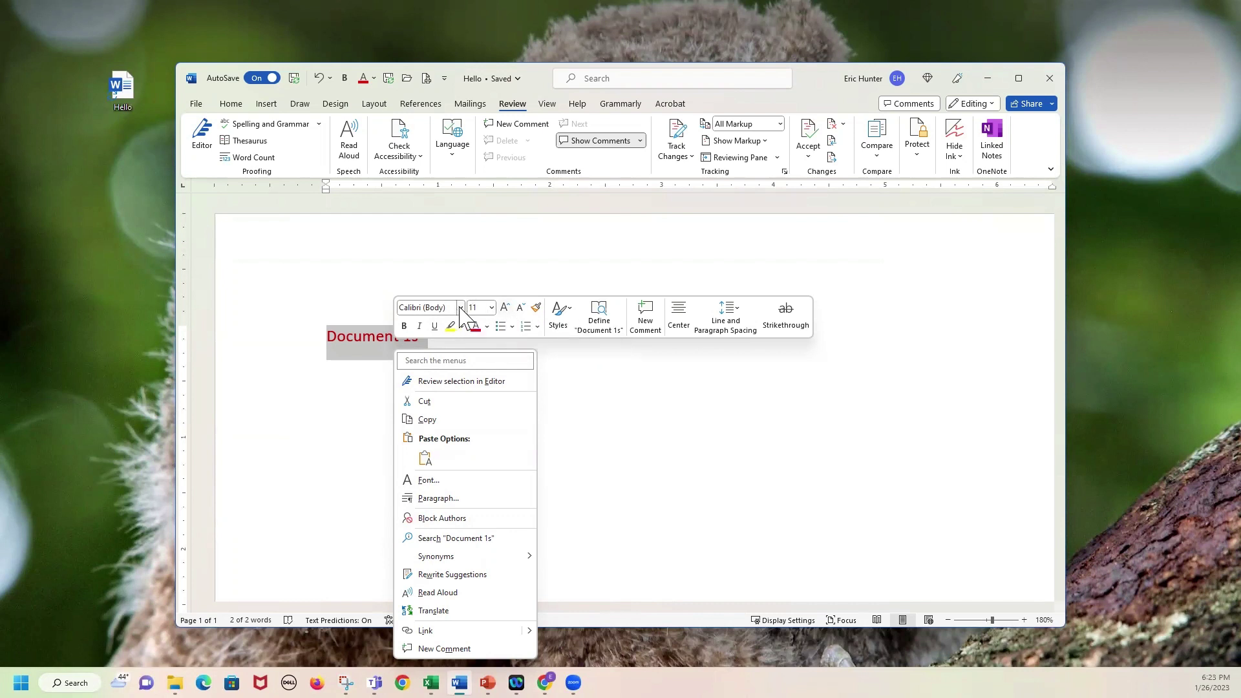
{"action": "left_click", "coordinate": [460, 307]}
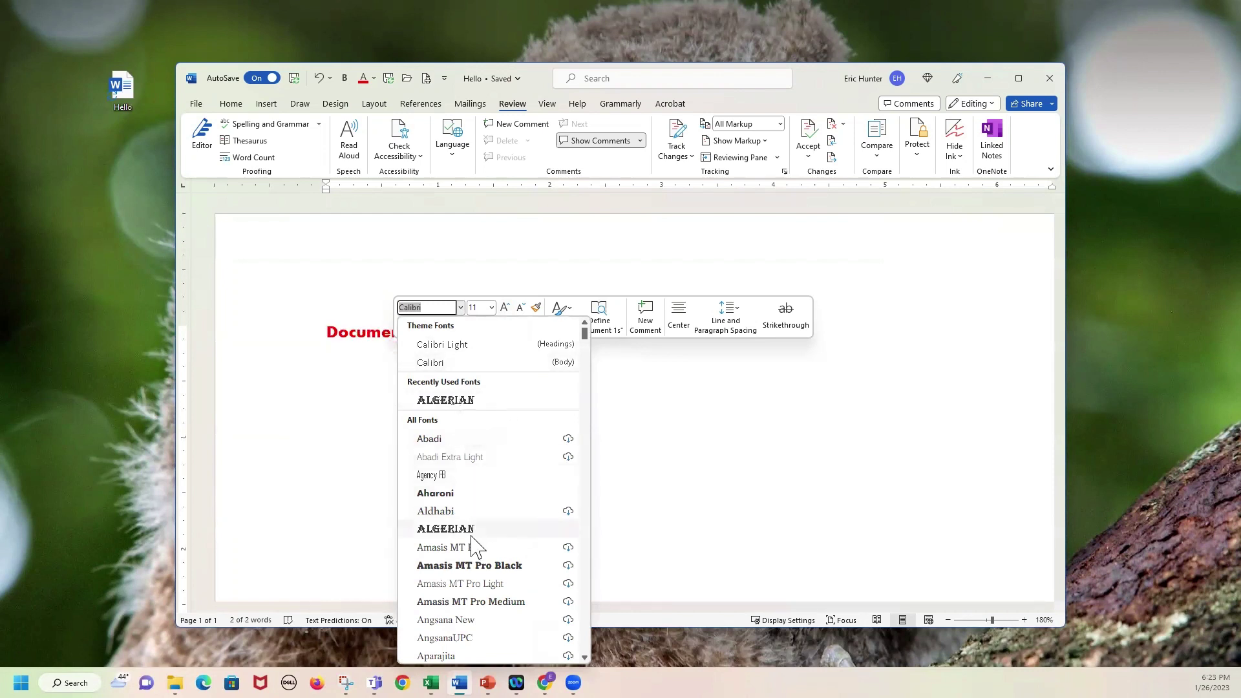
{"action": "scroll", "coordinate": [471, 575], "scroll_direction": "down", "scroll_amount": 3}
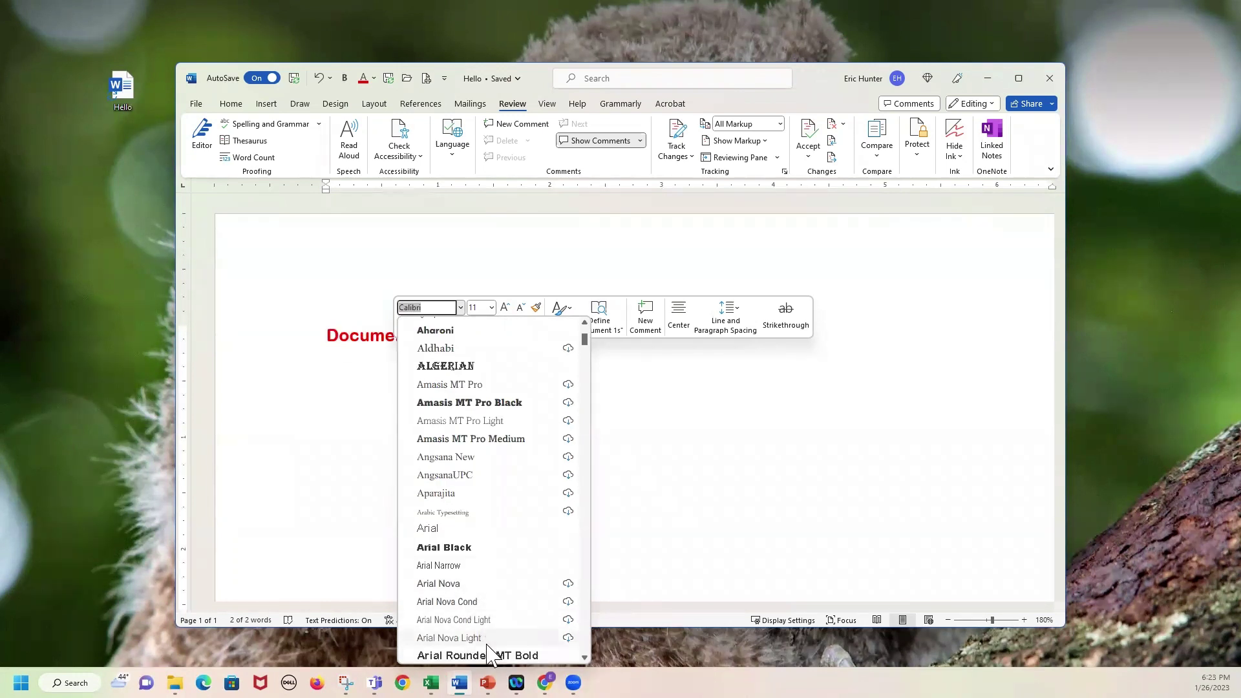
{"action": "scroll", "coordinate": [465, 467], "scroll_direction": "up", "scroll_amount": 3}
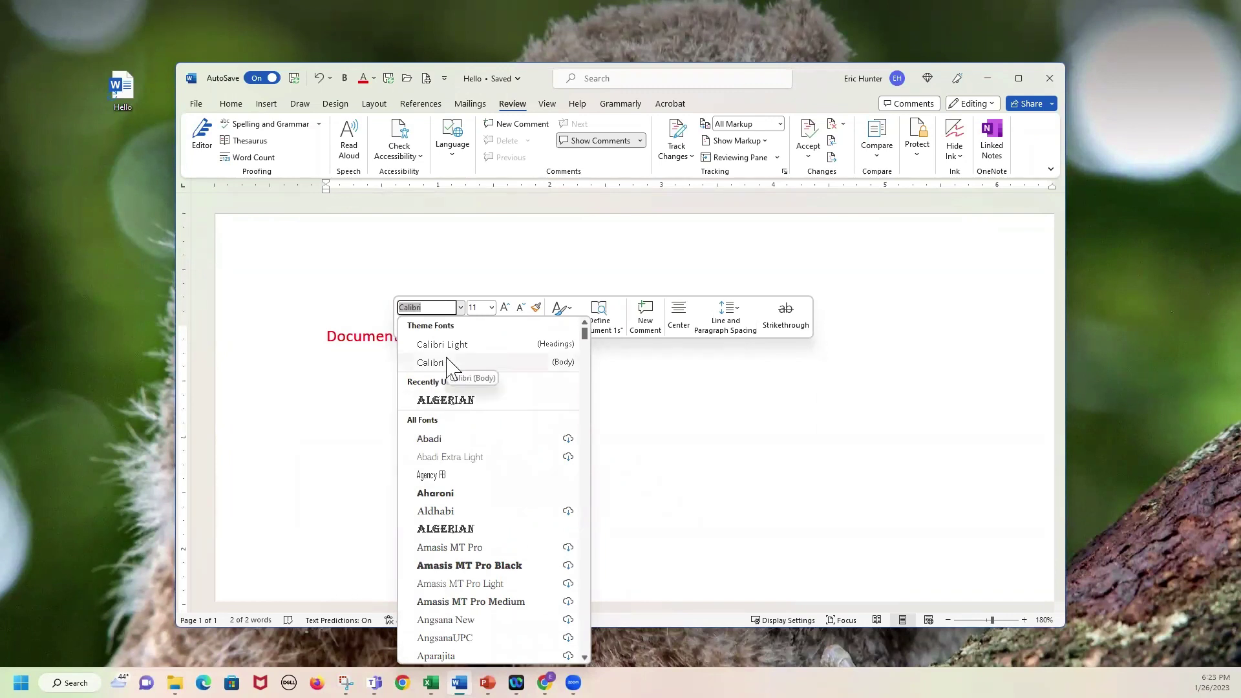
{"action": "left_click", "coordinate": [446, 400]}
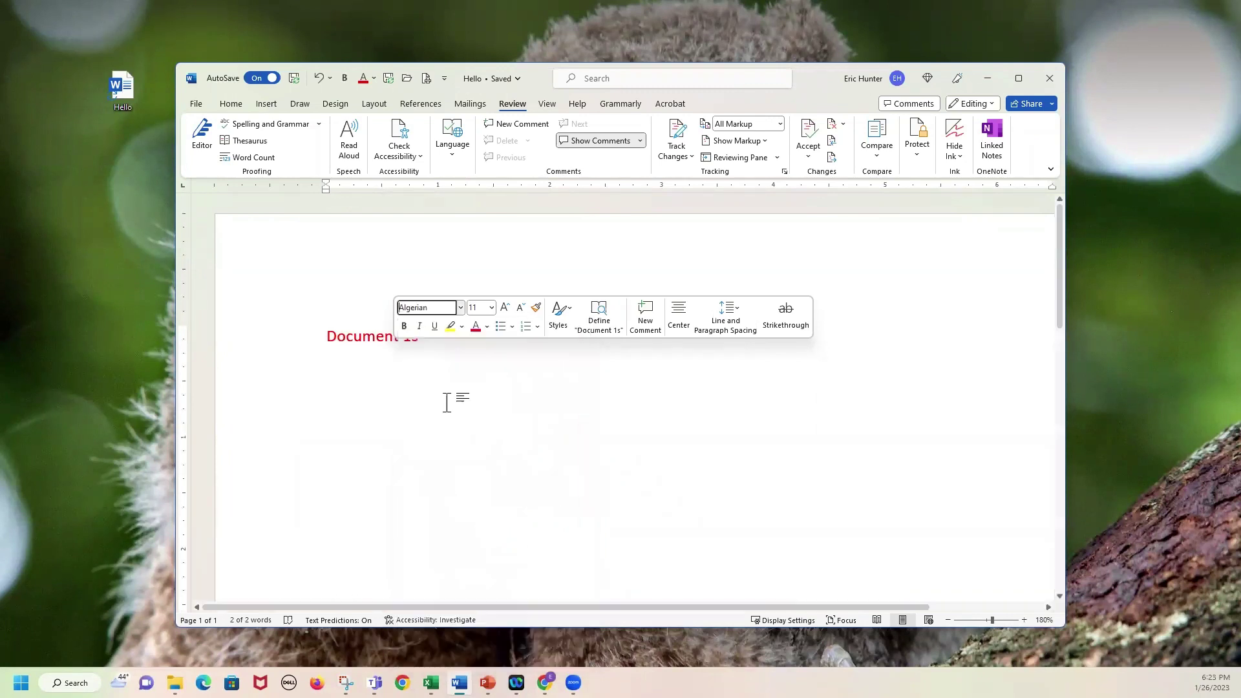
{"action": "left_click", "coordinate": [504, 307]}
{"action": "left_click", "coordinate": [504, 308]}
{"action": "left_click", "coordinate": [505, 308]}
{"action": "left_click", "coordinate": [505, 308]}
{"action": "left_click", "coordinate": [504, 307]}
{"action": "left_click", "coordinate": [505, 308]}
{"action": "left_click", "coordinate": [504, 308]}
{"action": "left_click", "coordinate": [505, 307]}
{"action": "left_click", "coordinate": [505, 308]}
{"action": "left_click", "coordinate": [505, 308]}
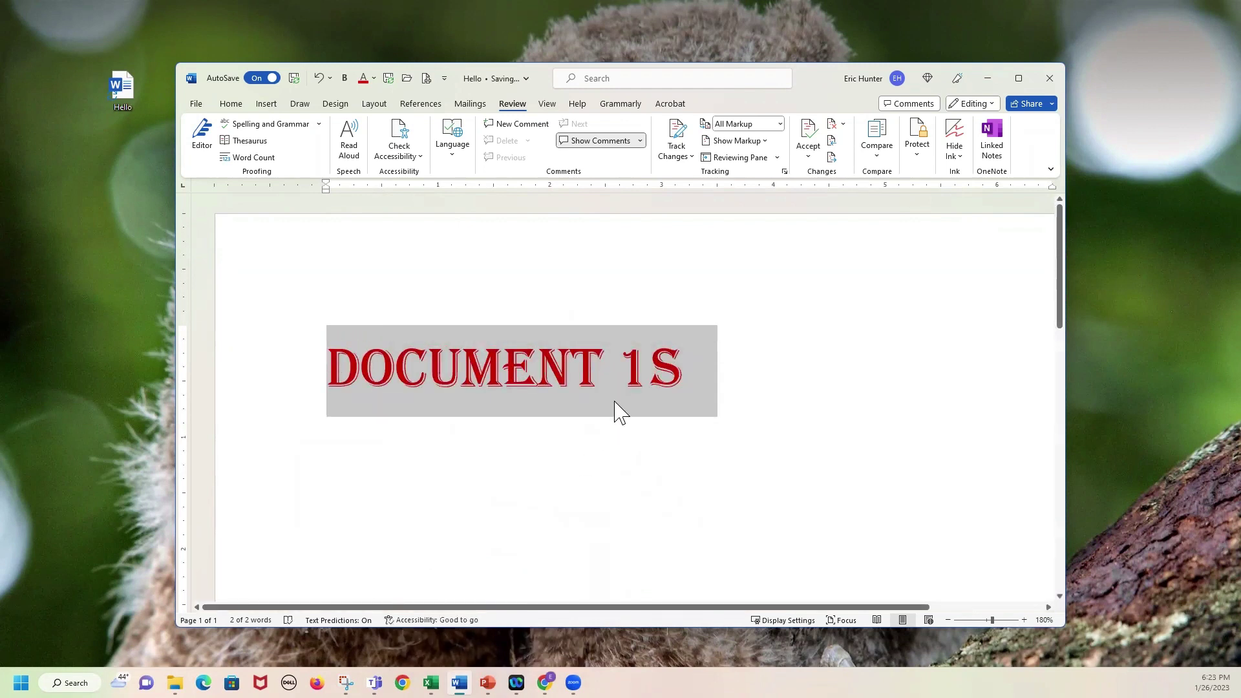
Apply a yellow text highlight to the red Algerian DOCUMENT 1S heading
{"action": "right_click", "coordinate": [615, 406]}
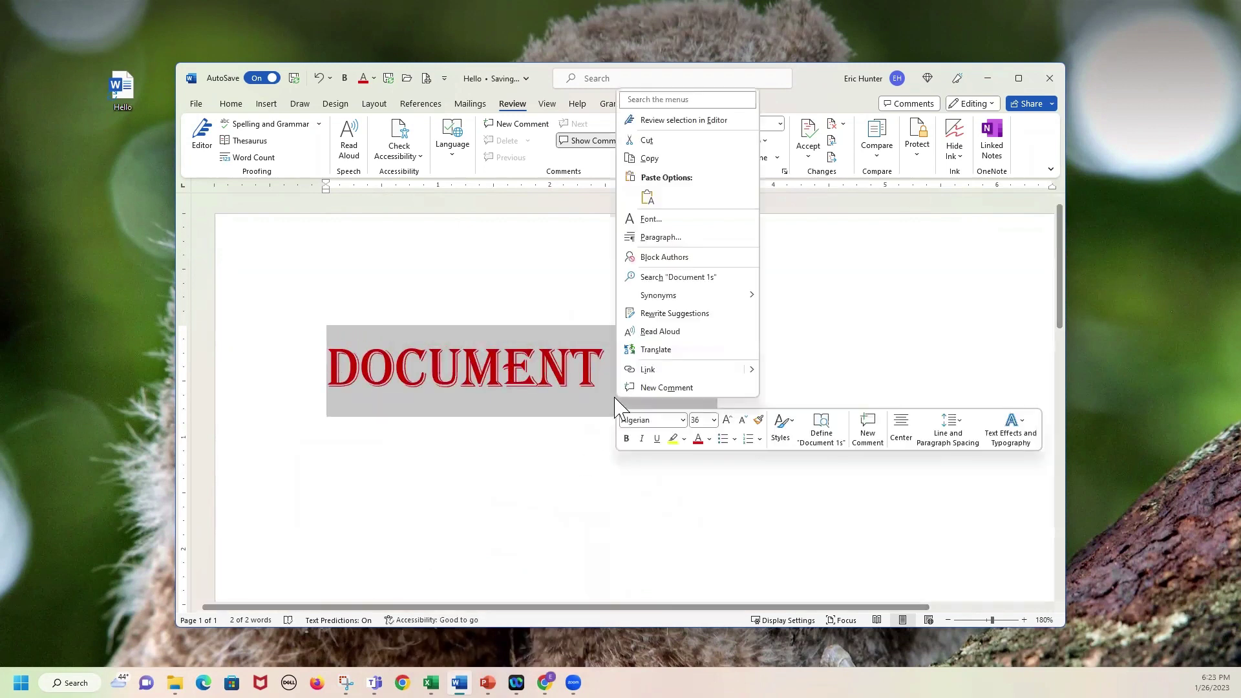
{"action": "left_click", "coordinate": [673, 439]}
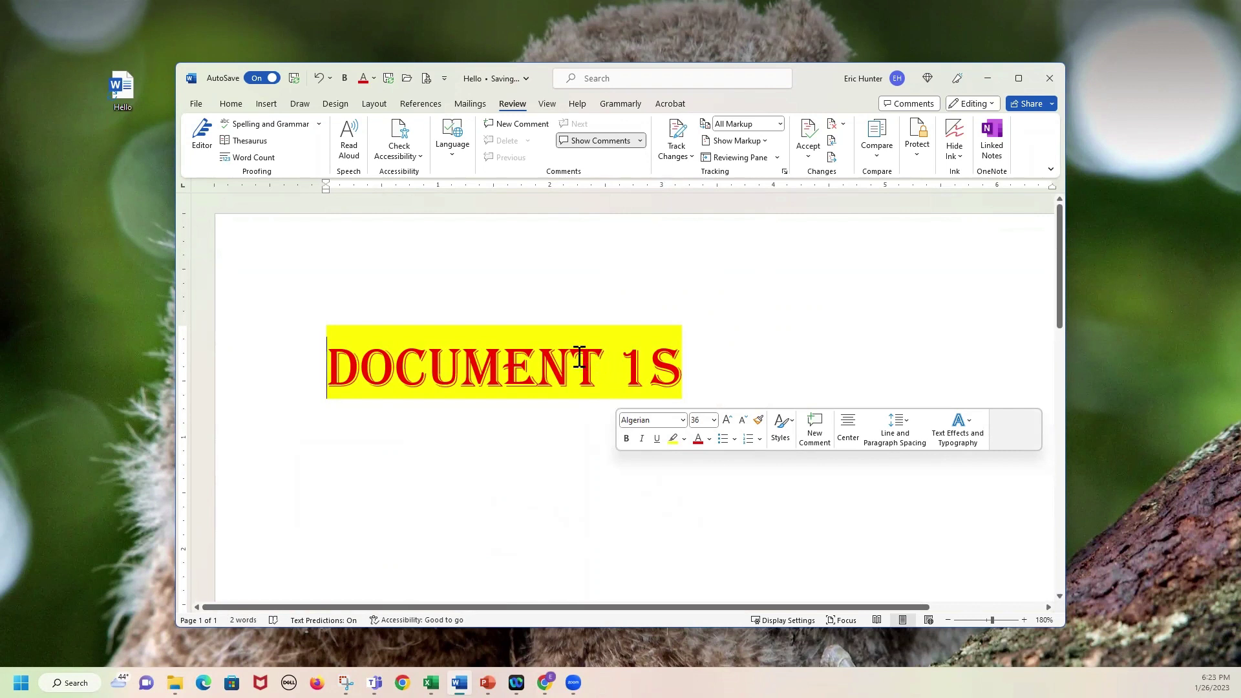
{"action": "left_click", "coordinate": [577, 357]}
{"action": "left_click_drag", "start_coordinate": [686, 359], "coordinate": [437, 376]}
{"action": "right_click", "coordinate": [436, 376]}
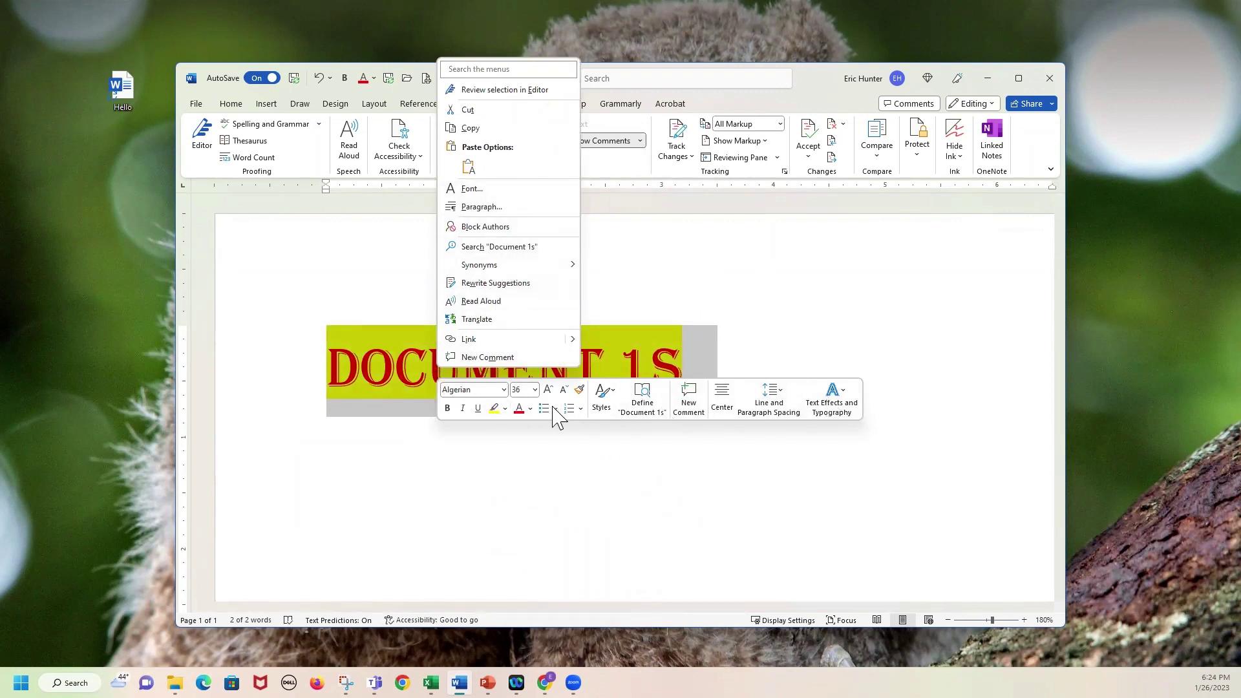
{"action": "key", "text": "Escape"}
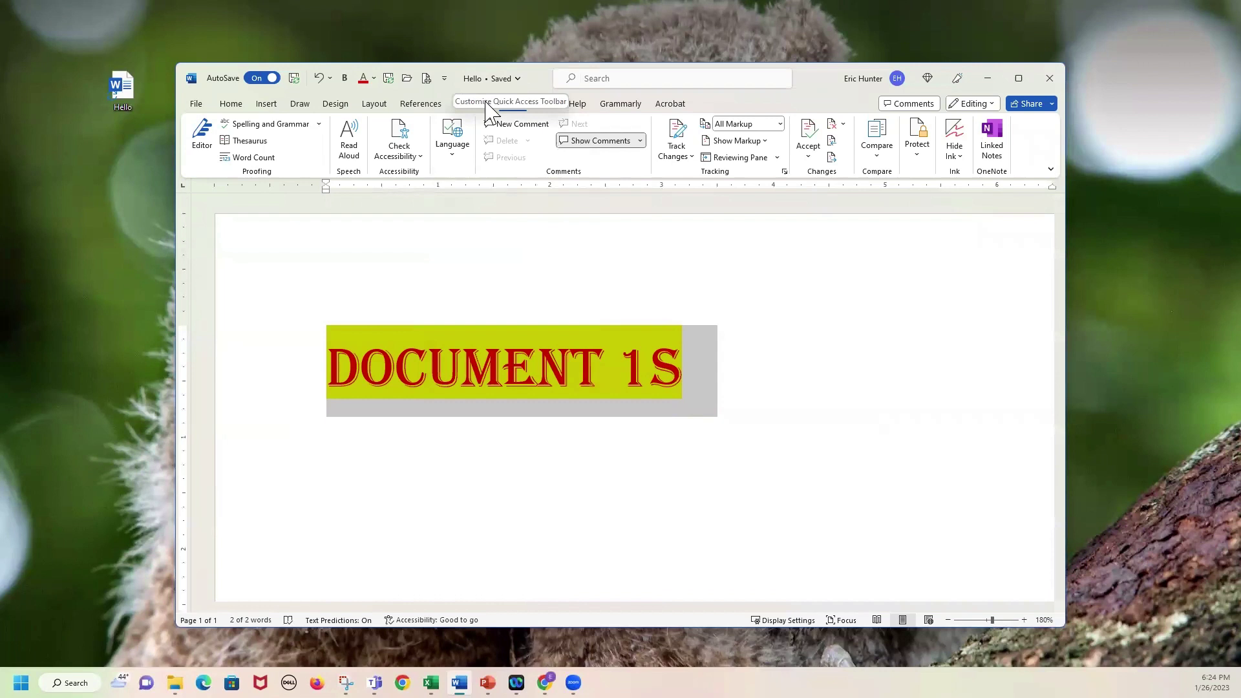
{"action": "left_click", "coordinate": [560, 471]}
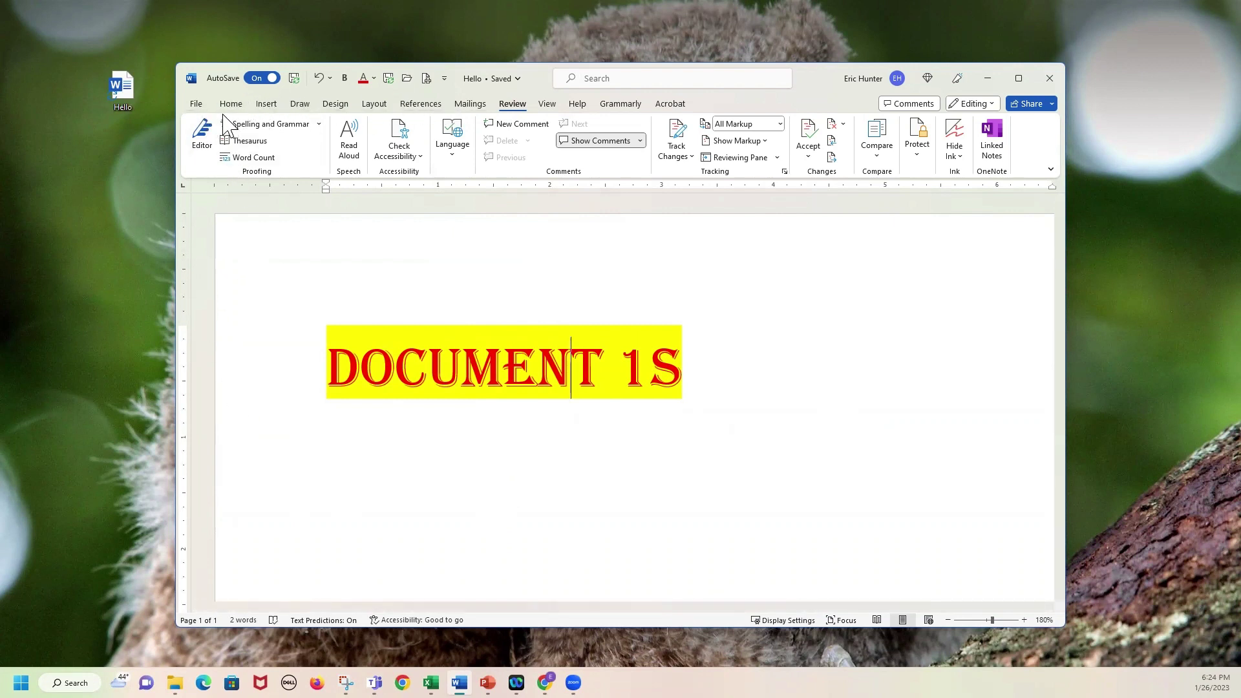
{"action": "left_click", "coordinate": [195, 104]}
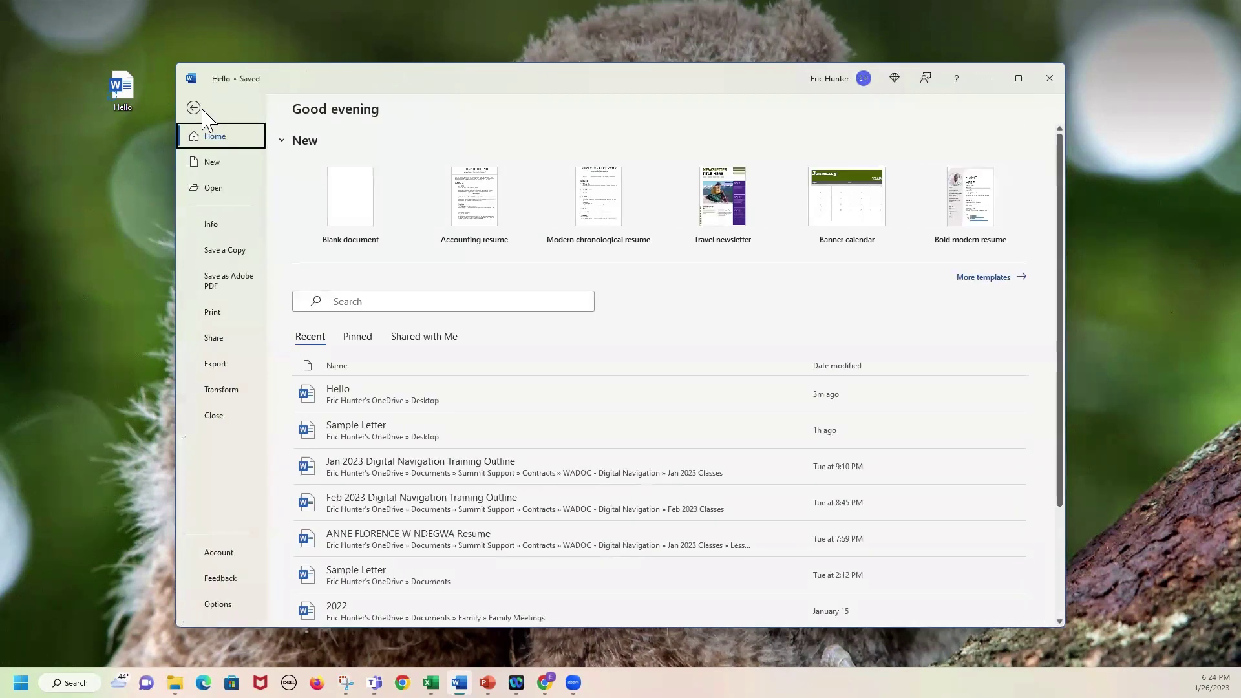
{"action": "left_click", "coordinate": [195, 108]}
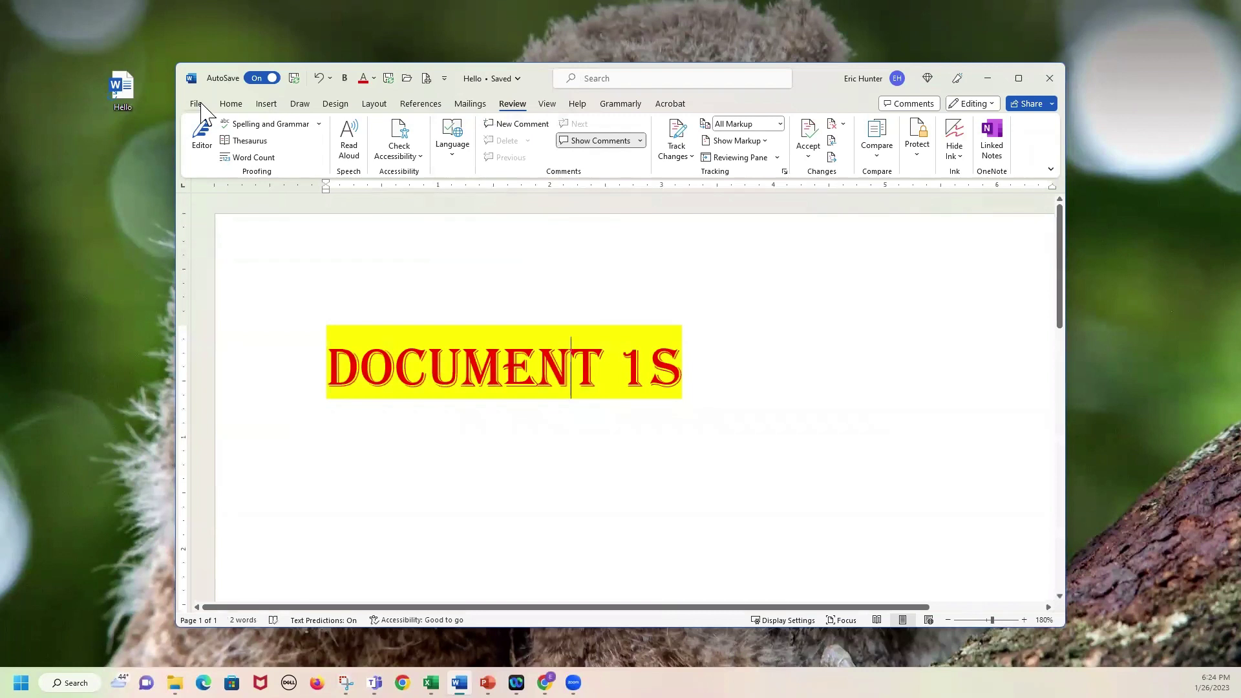
{"action": "left_click", "coordinate": [197, 104]}
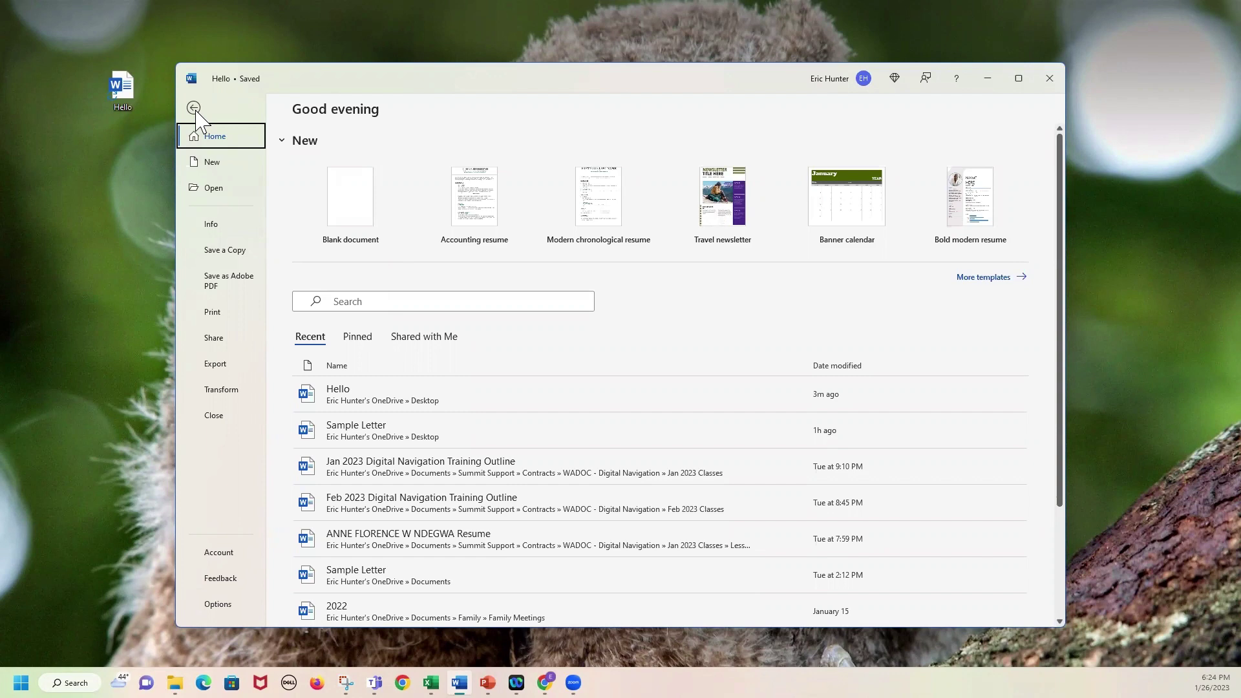
{"action": "left_click", "coordinate": [194, 107]}
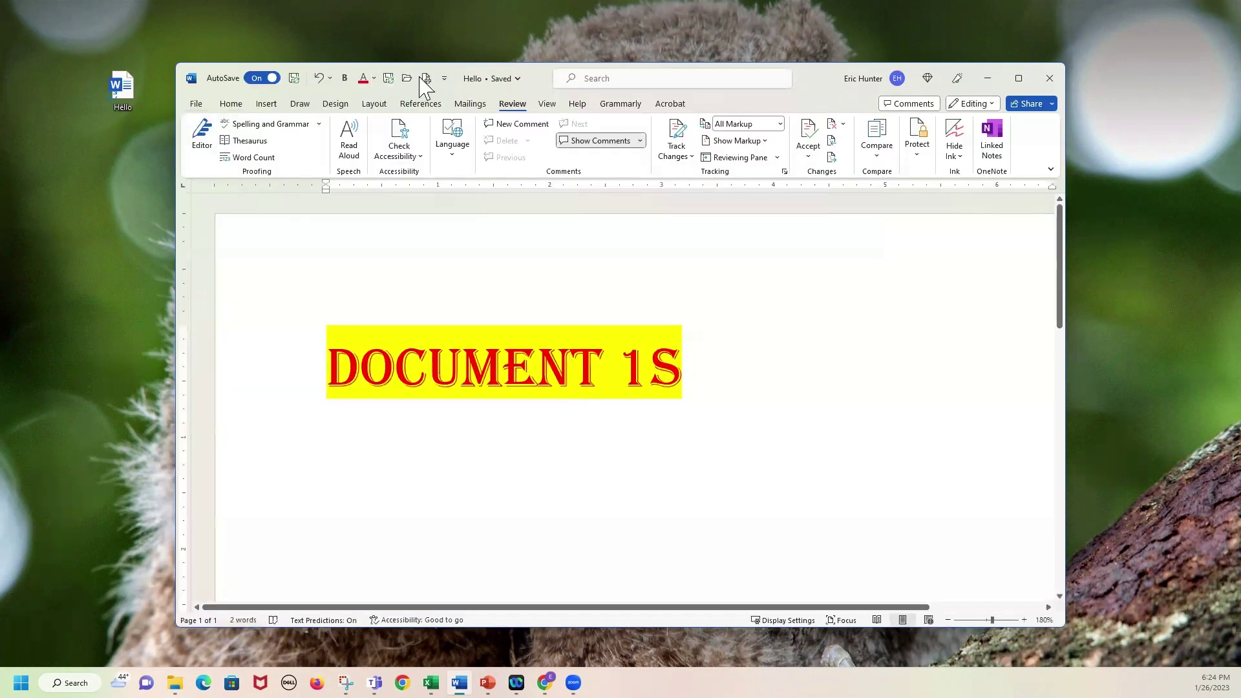
{"action": "left_click_drag", "start_coordinate": [459, 73], "coordinate": [376, 59]}
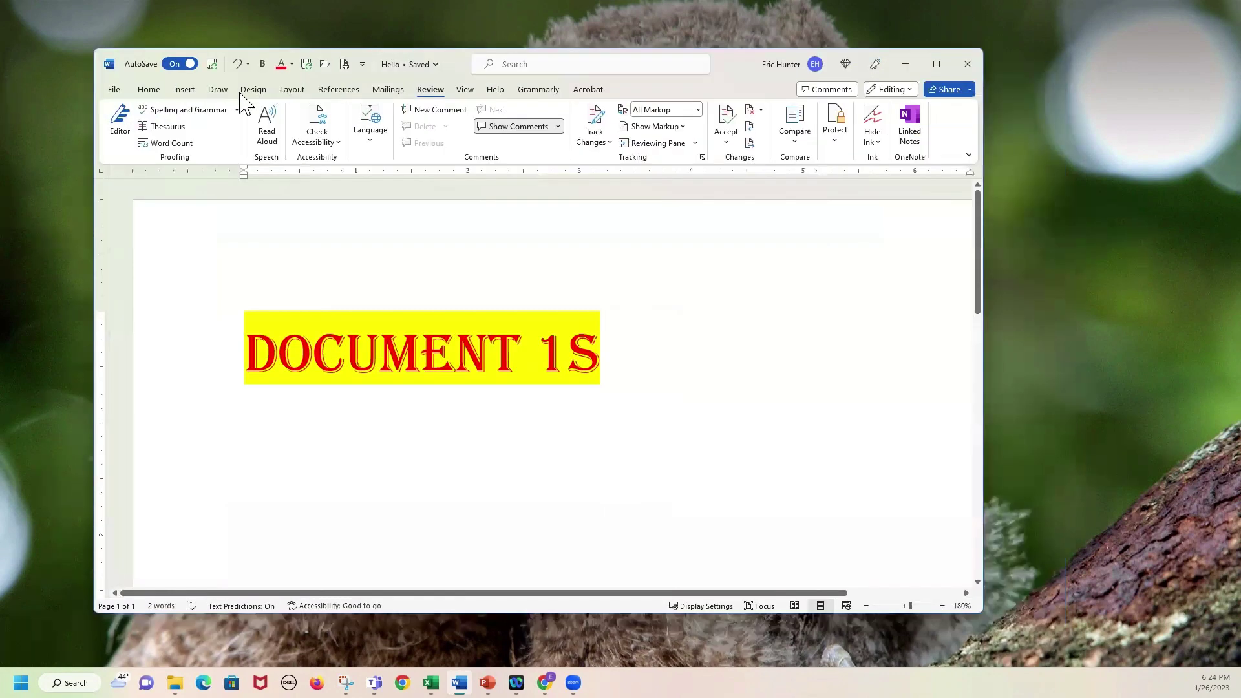
{"action": "left_click", "coordinate": [115, 90]}
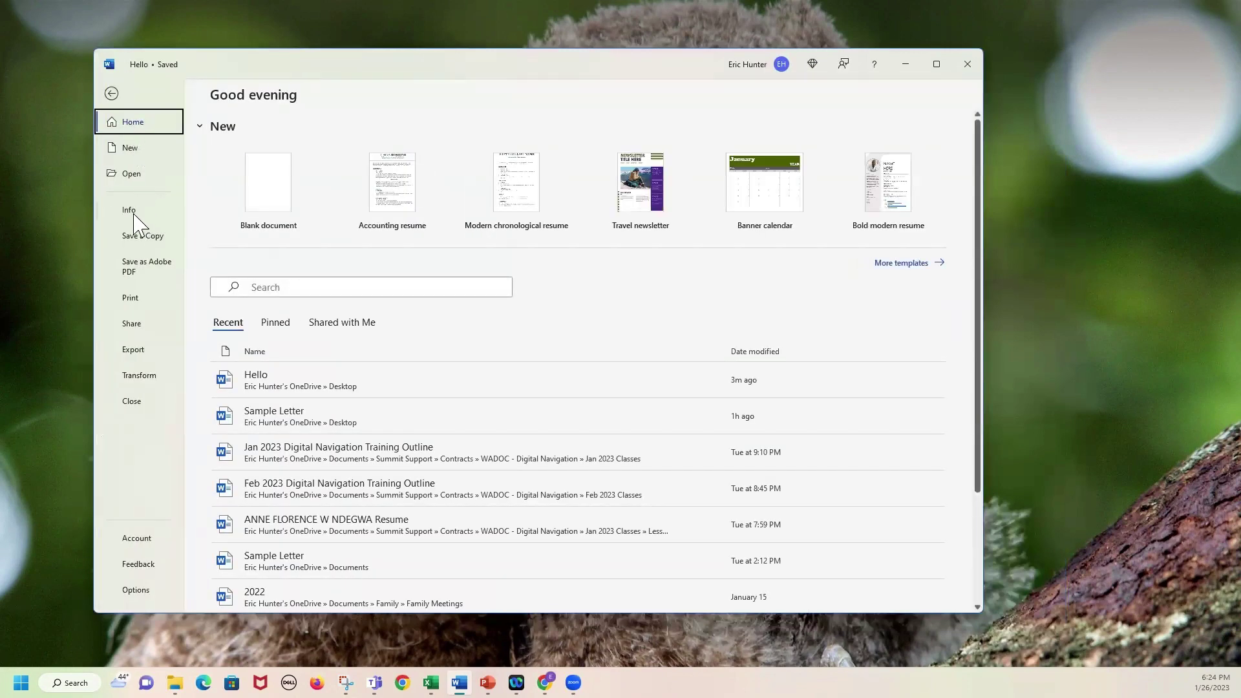
{"action": "left_click", "coordinate": [133, 325]}
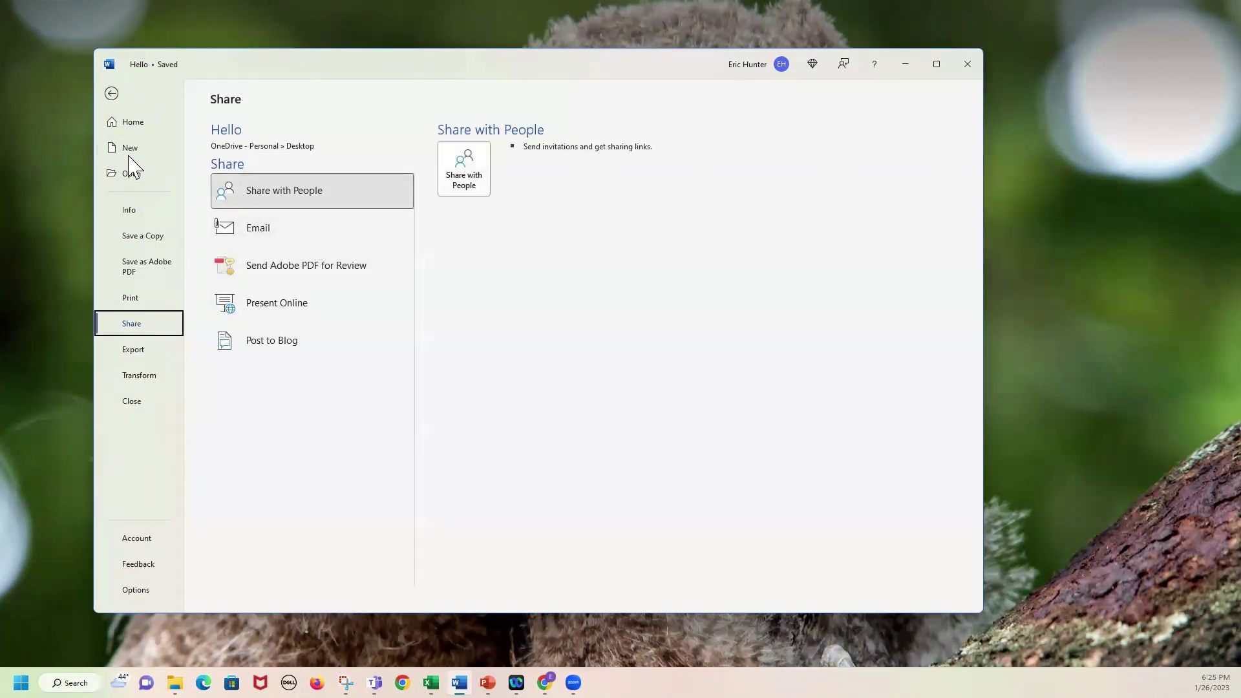
{"action": "left_click", "coordinate": [112, 94]}
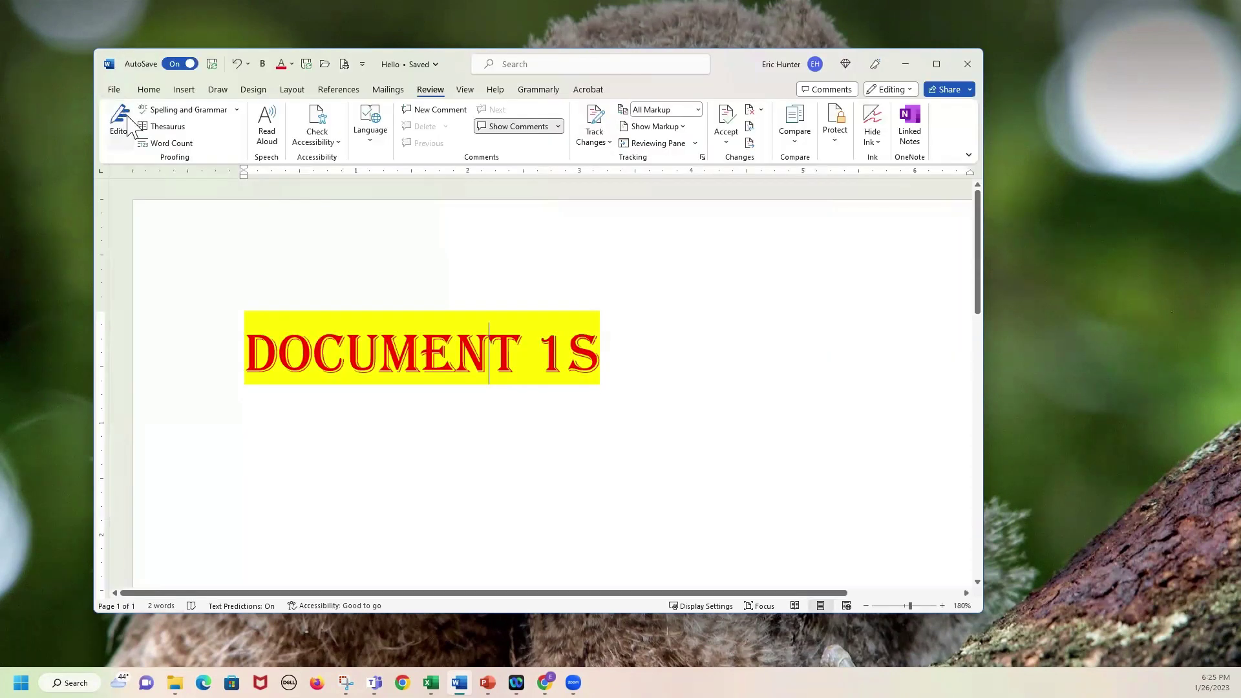
Start a new bulleted paragraph directly below the heading
{"action": "left_click", "coordinate": [148, 91]}
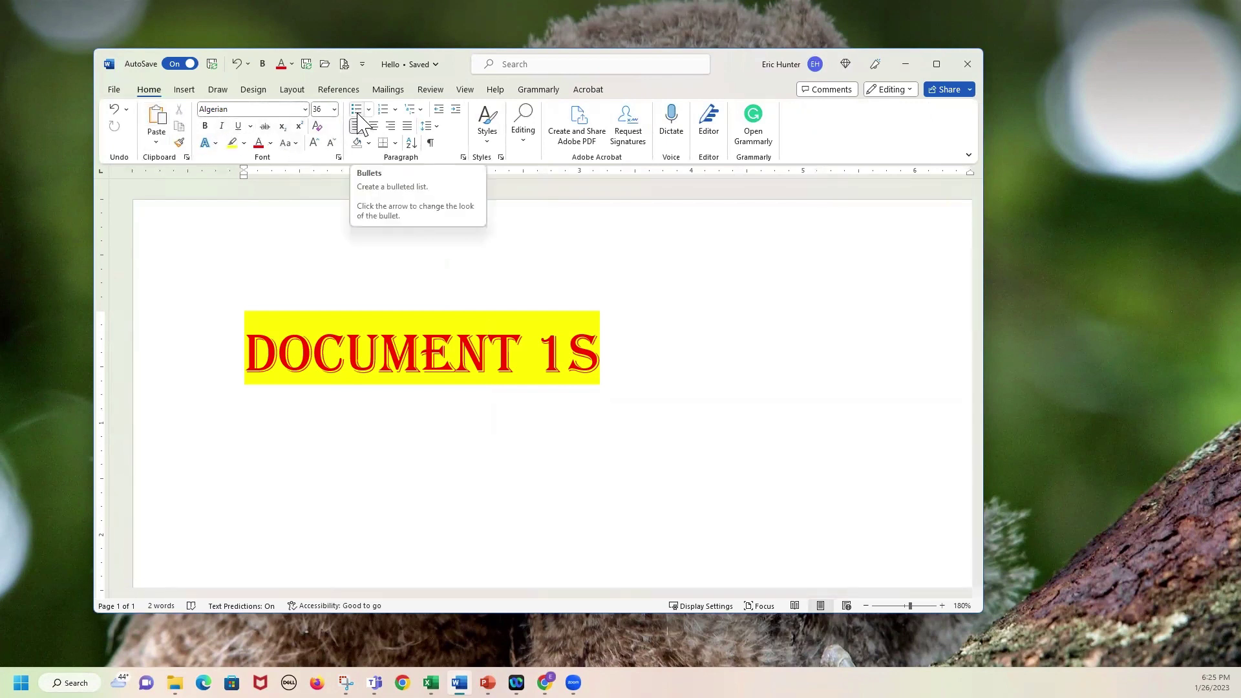
{"action": "left_click", "coordinate": [617, 354]}
{"action": "key", "text": "Return"}
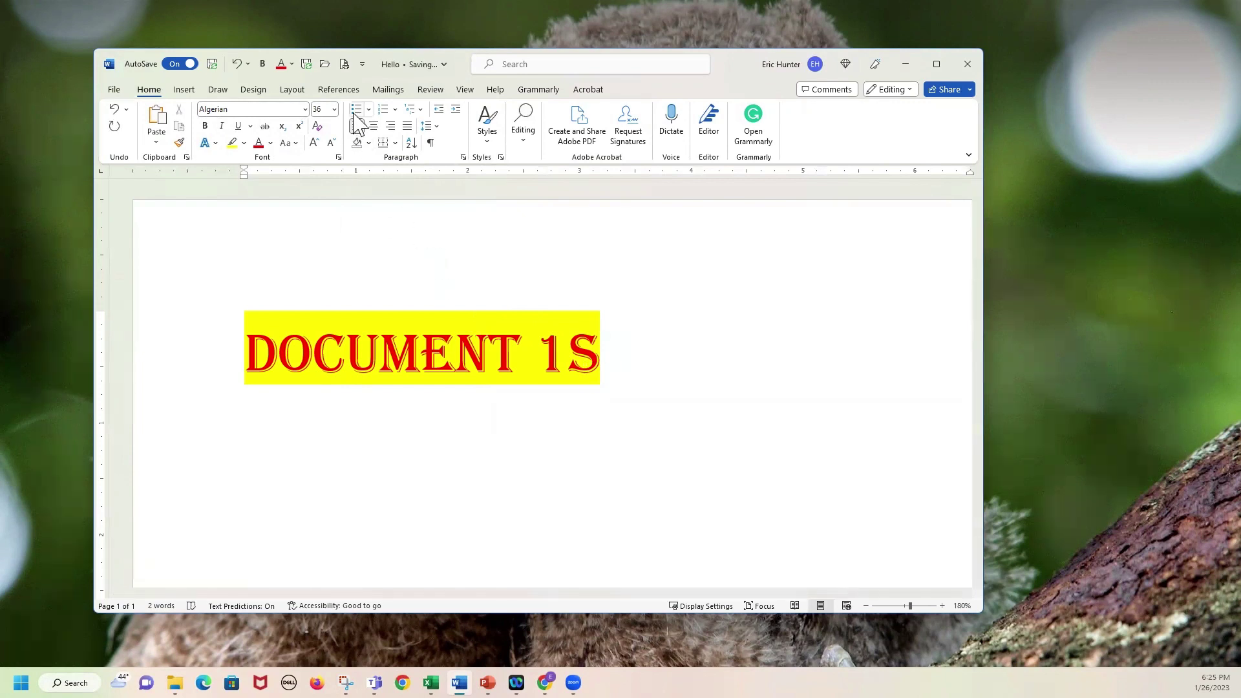
{"action": "left_click", "coordinate": [356, 109]}
Type the bullet items '1 – IDEA 1', '2 – IDEA 2' and '3 – IDEA 3'
{"action": "type", "text": "SD"}
{"action": "key", "text": "BackSpace"}
{"action": "key", "text": "BackSpace"}
{"action": "type", "text": "1"}
{"action": "key", "text": "Return"}
{"action": "type", "text": "2"}
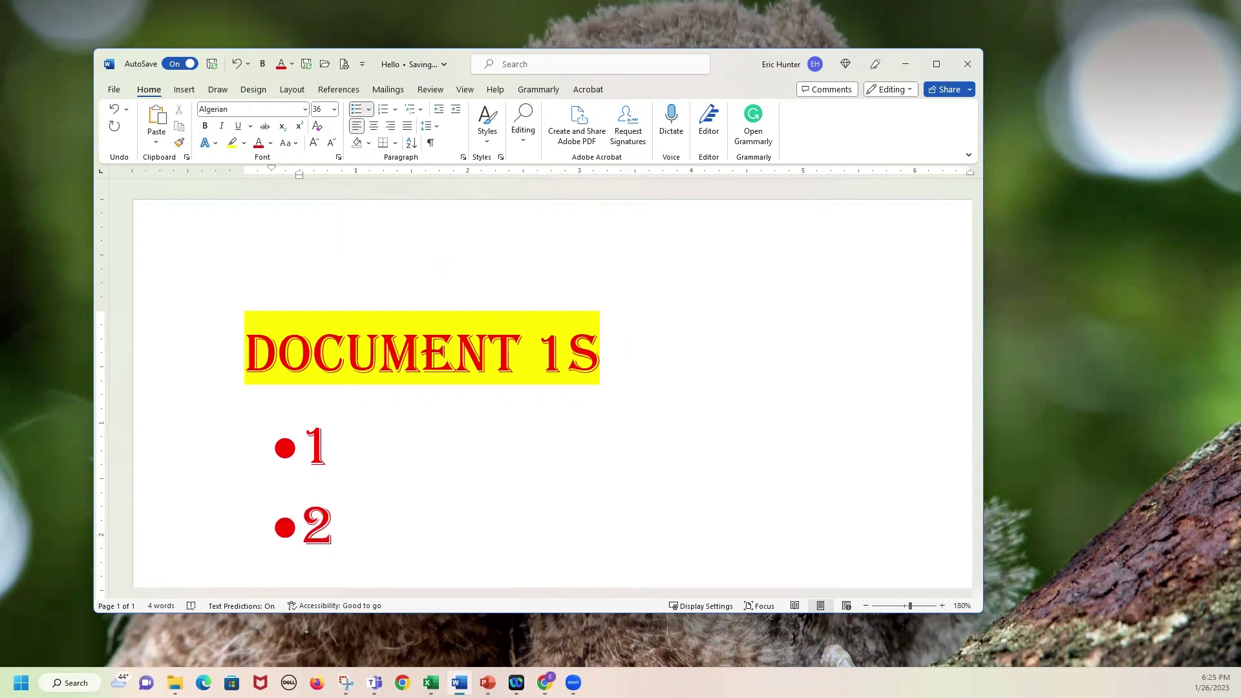
{"action": "key", "text": "Return"}
{"action": "type", "text": "3 -"}
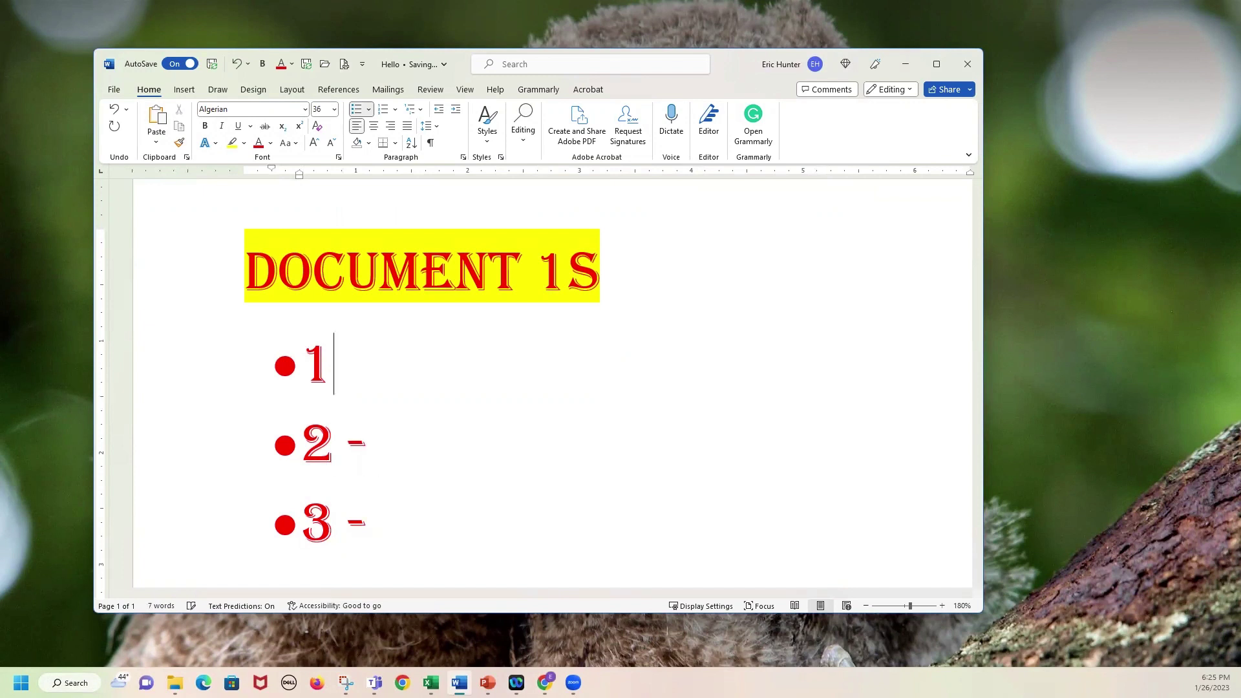
{"action": "type", "text": "IDEA 1 2 – "}
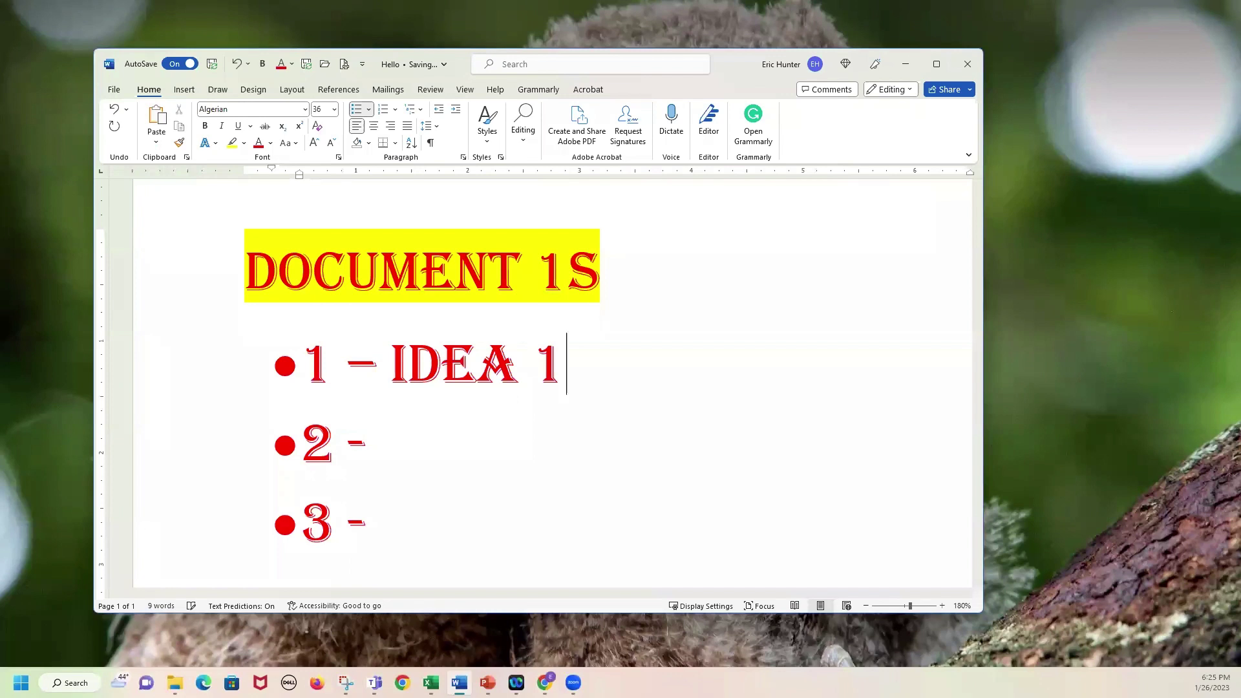
{"action": "type", "text": "IDEA 2 3 – "}
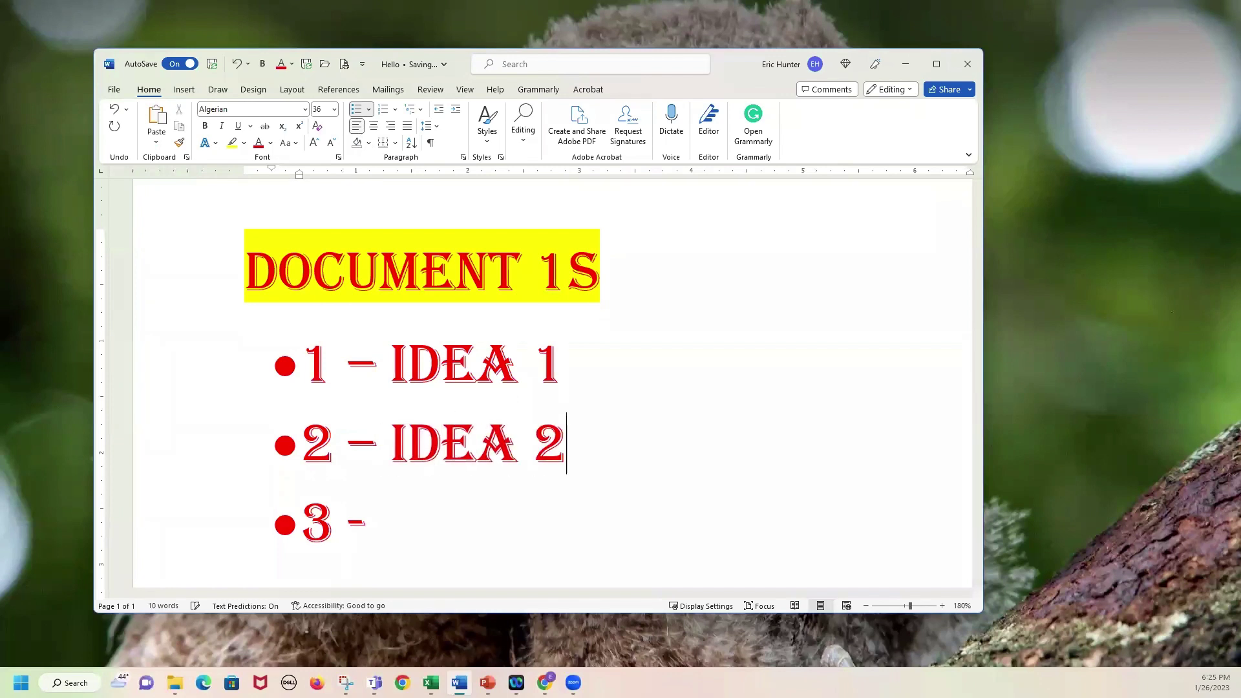
{"action": "type", "text": "IDEA 2"}
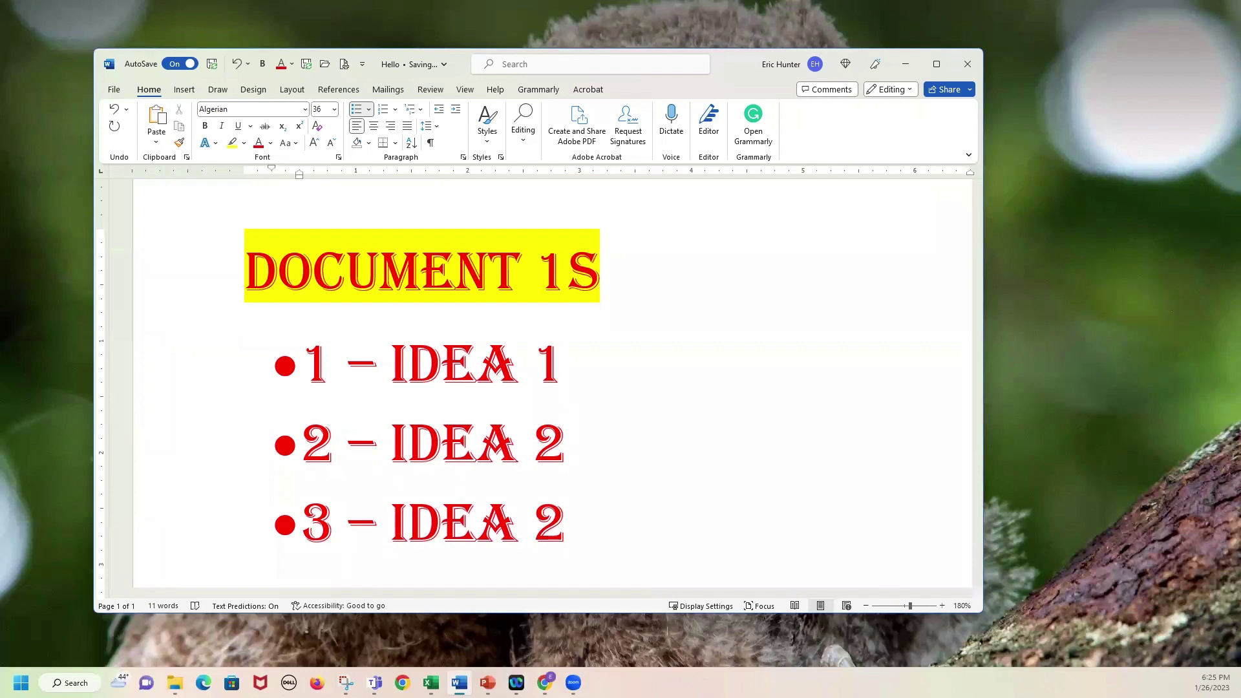
{"action": "key", "text": "BackSpace"}
{"action": "type", "text": "3"}
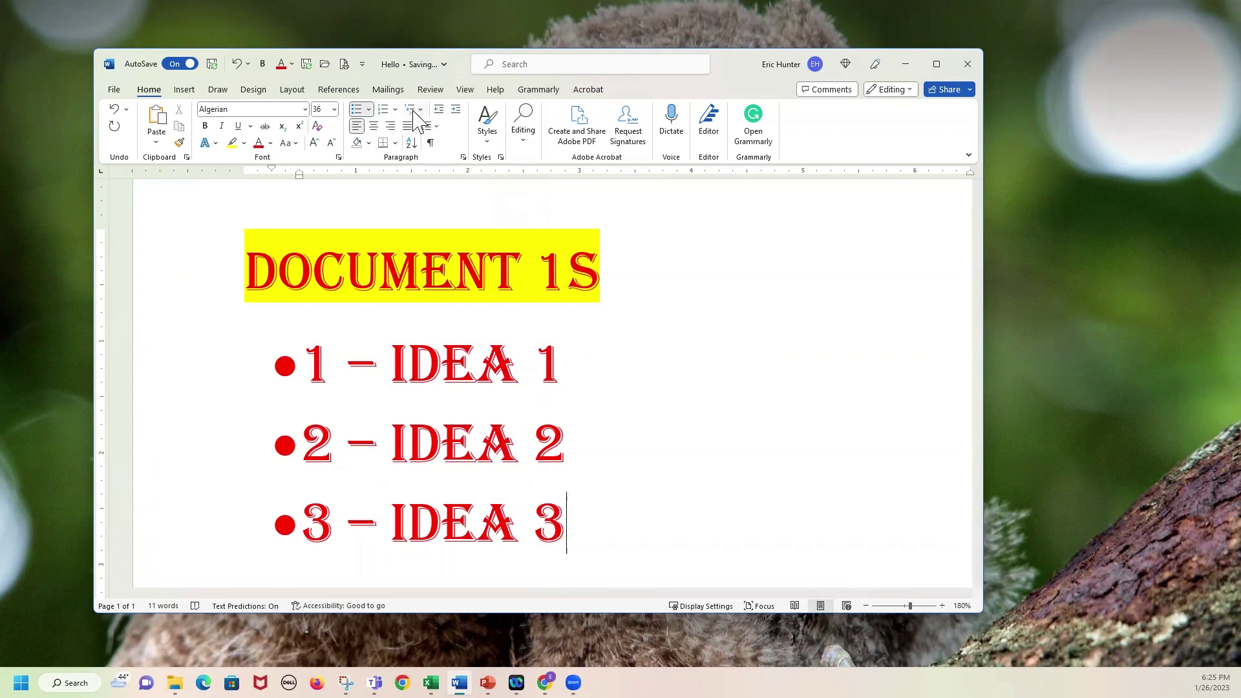
Delete the second and third bullet items, keeping only '1 – IDEA 1'
{"action": "left_click_drag", "start_coordinate": [563, 517], "coordinate": [300, 367]}
{"action": "left_click", "coordinate": [411, 109]}
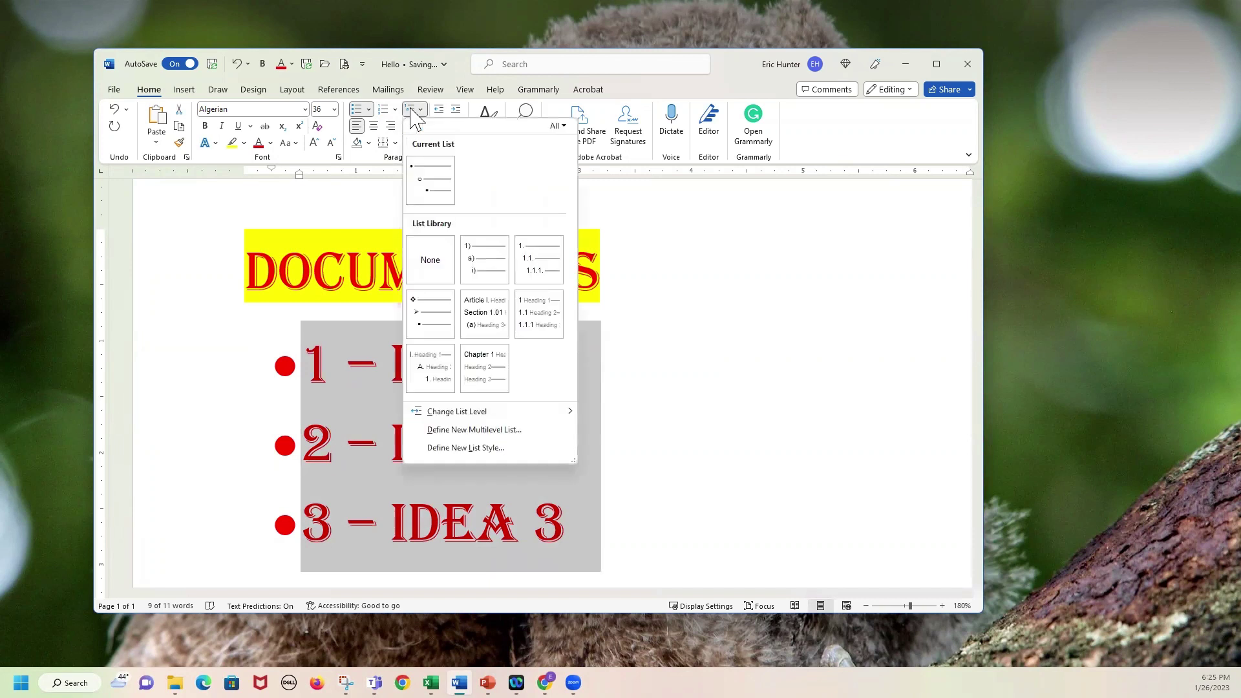
{"action": "left_click", "coordinate": [424, 184]}
{"action": "left_click", "coordinate": [349, 449]}
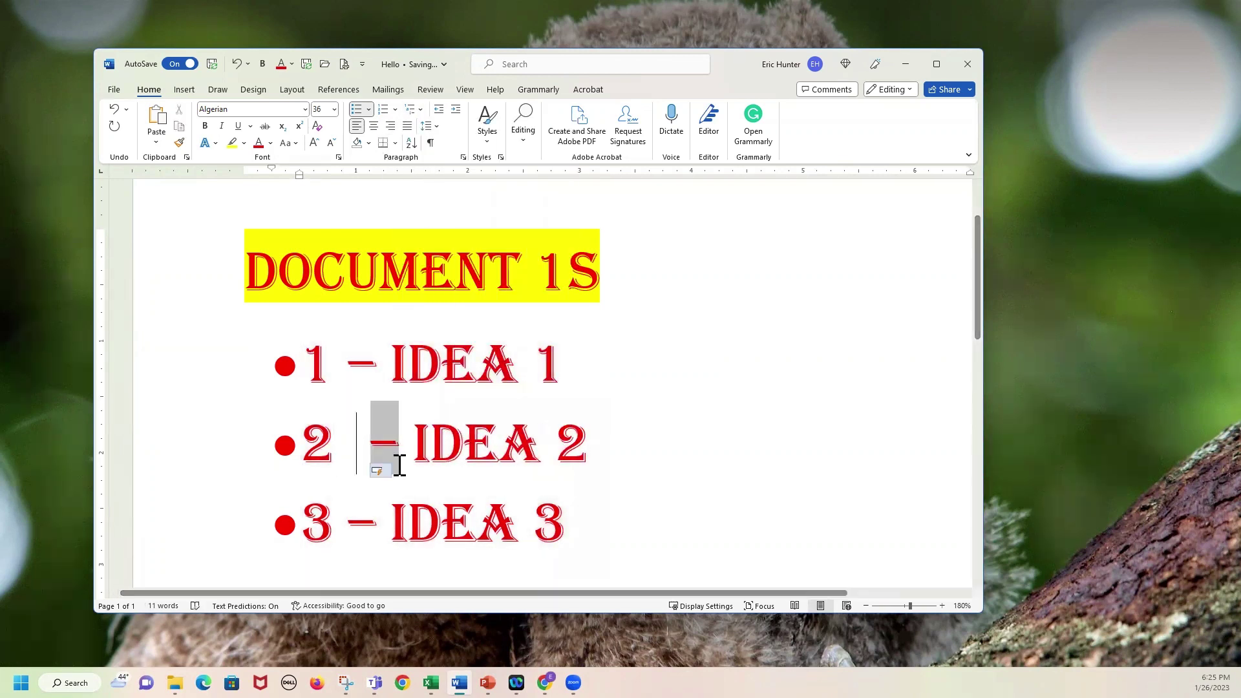
{"action": "left_click_drag", "start_coordinate": [567, 527], "coordinate": [288, 443]}
{"action": "key", "text": "BackSpace"}
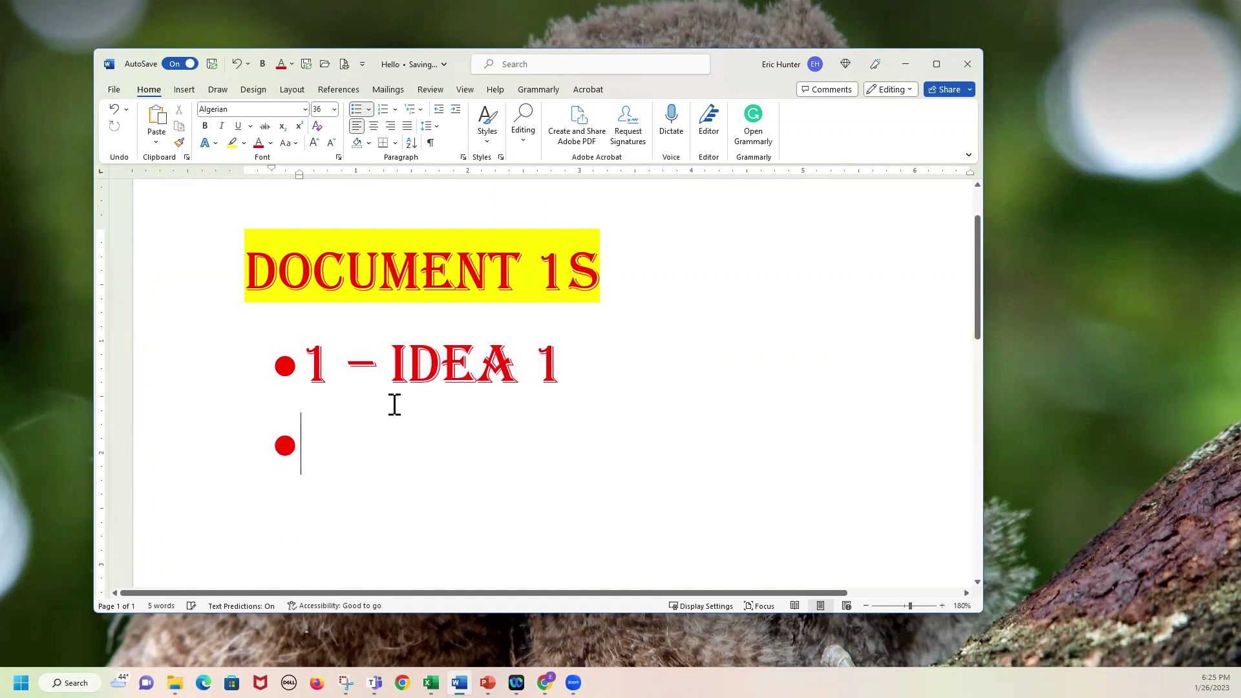
Add a GDFG sub-bullet under item 1 and a deeper square-bullet FGDFG
{"action": "left_click", "coordinate": [593, 364]}
{"action": "key", "text": "Return"}
{"action": "key", "text": "Tab"}
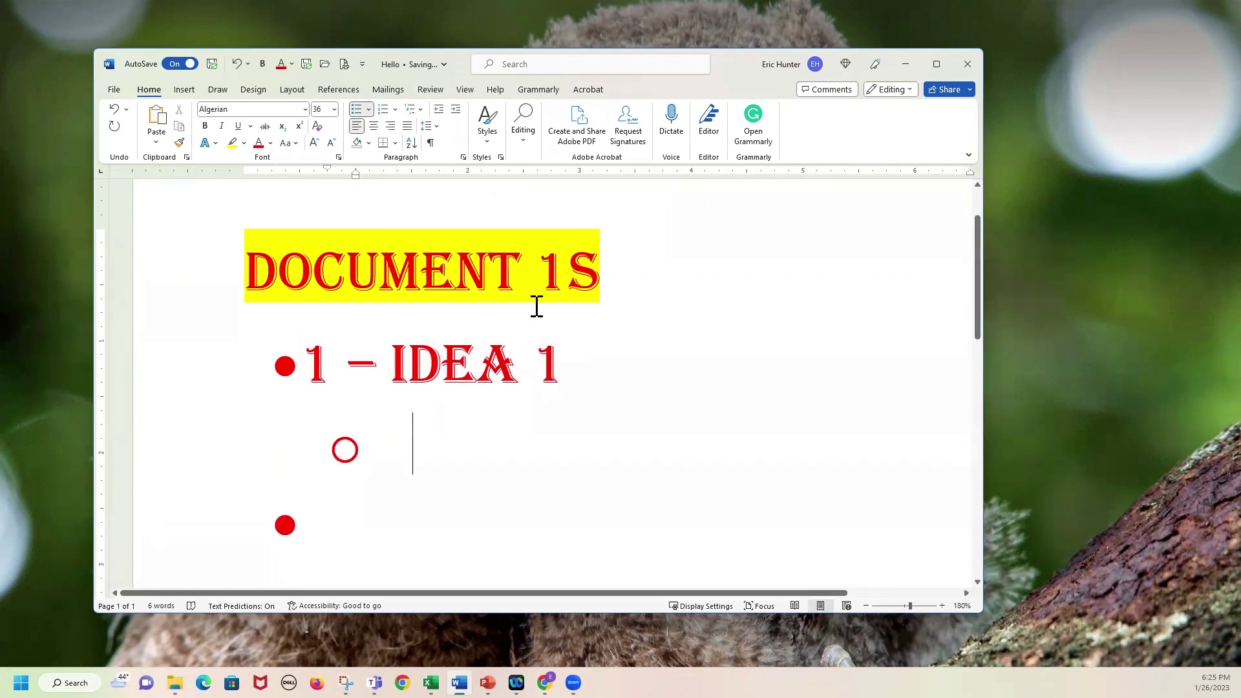
{"action": "type", "text": "GDFG"}
{"action": "key", "text": "Tab"}
{"action": "key", "text": "Tab"}
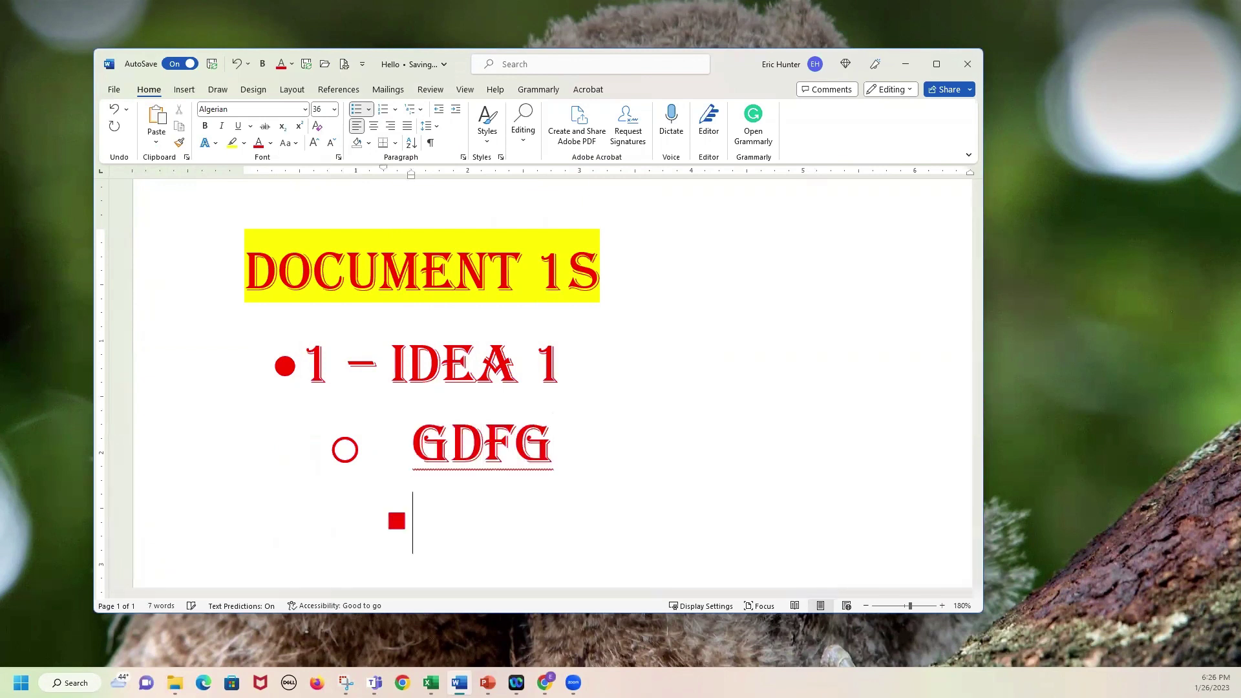
{"action": "type", "text": "FGDFG"}
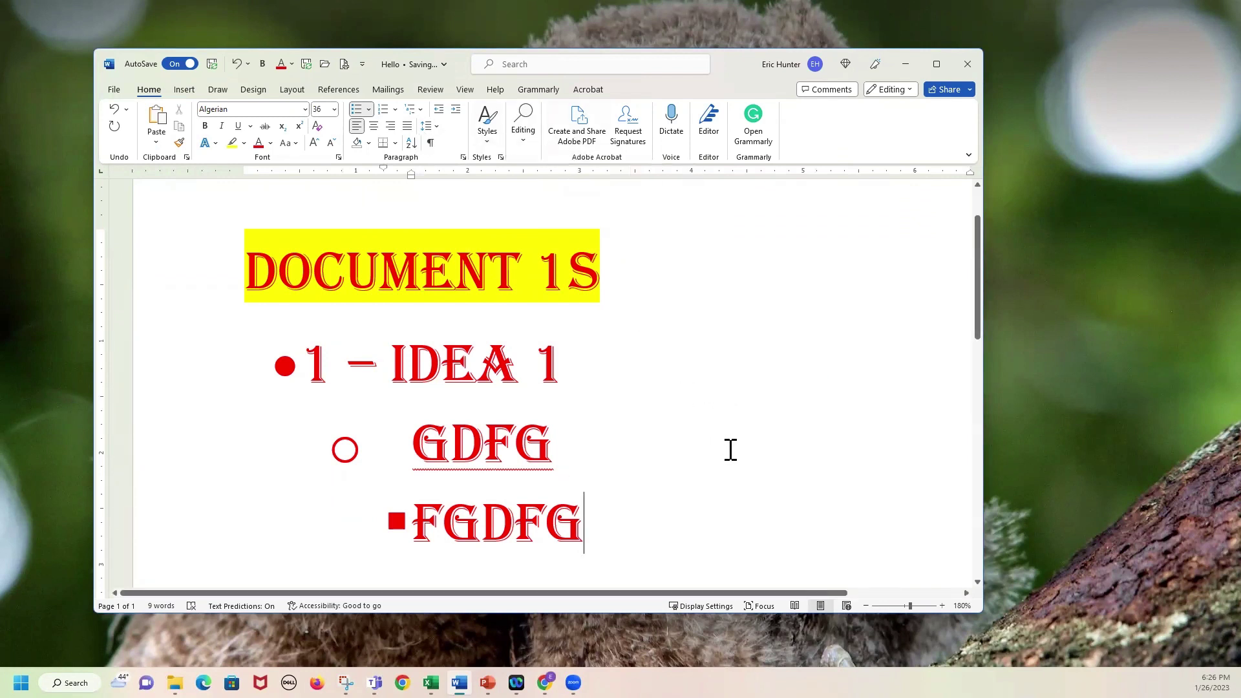
Type FGFGHHFGFG on the empty top-level bullet below
{"action": "scroll", "coordinate": [678, 443], "scroll_direction": "down", "scroll_amount": 2, "text": "ctrl"}
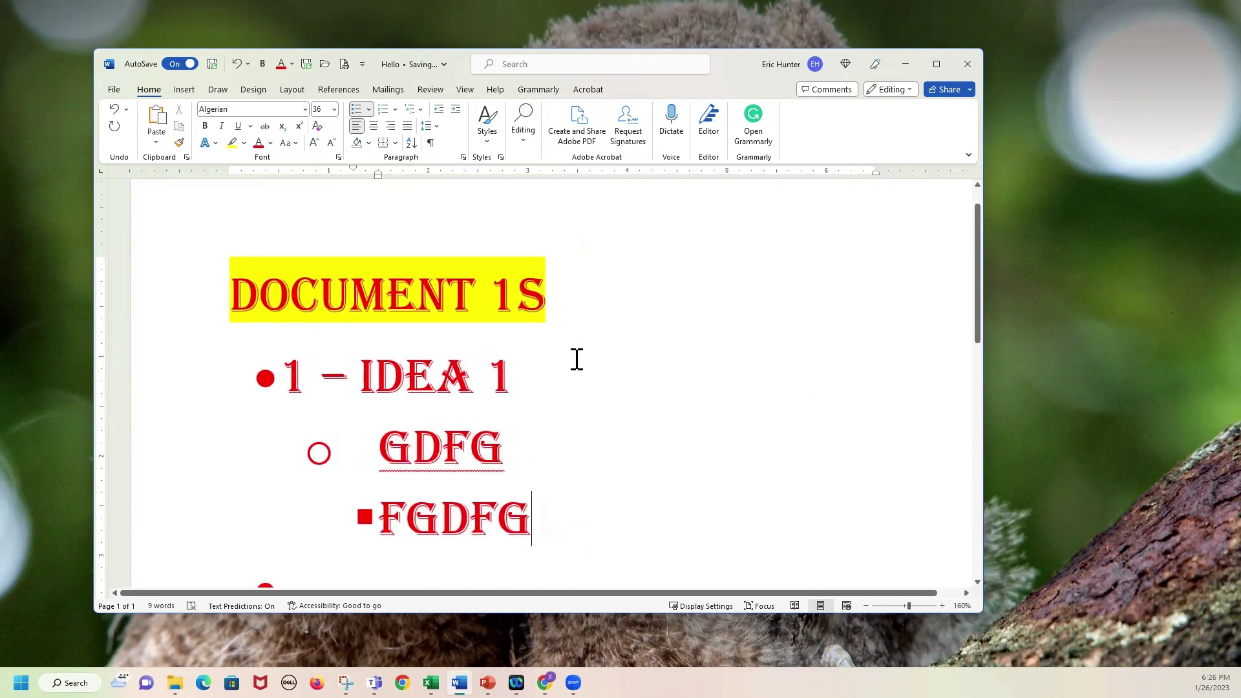
{"action": "scroll", "coordinate": [576, 359], "scroll_direction": "down", "scroll_amount": 2}
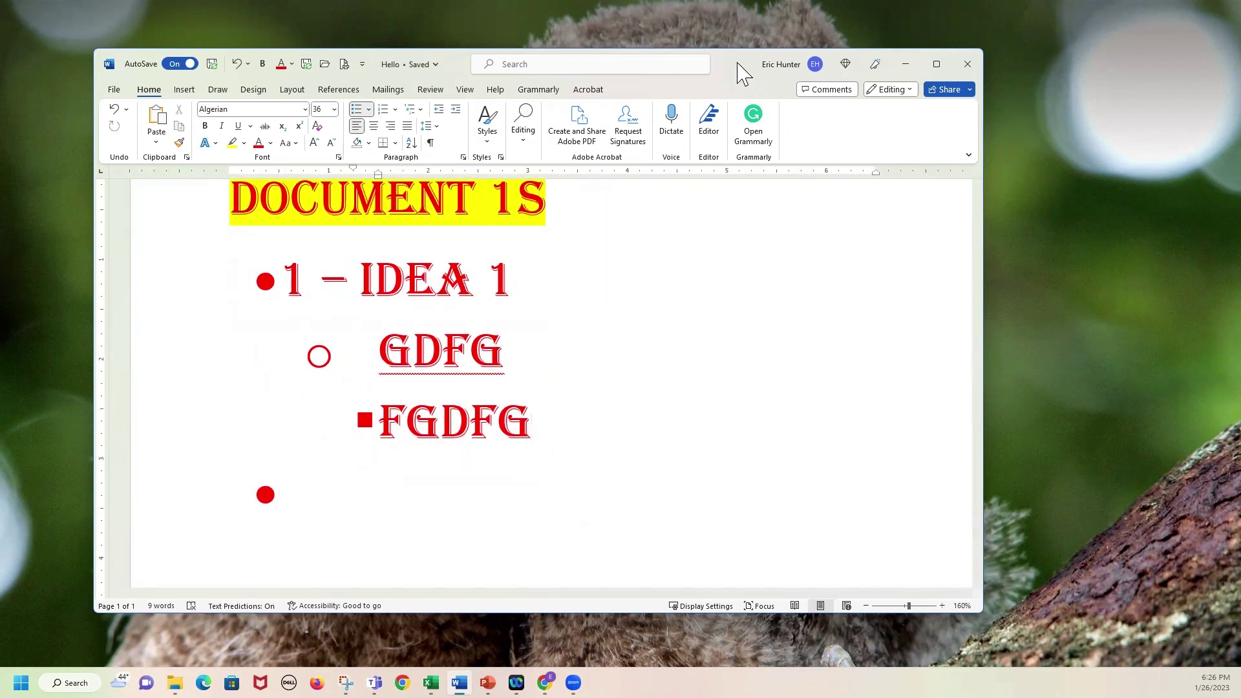
{"action": "left_click", "coordinate": [416, 495]}
{"action": "type", "text": "FGHFG"}
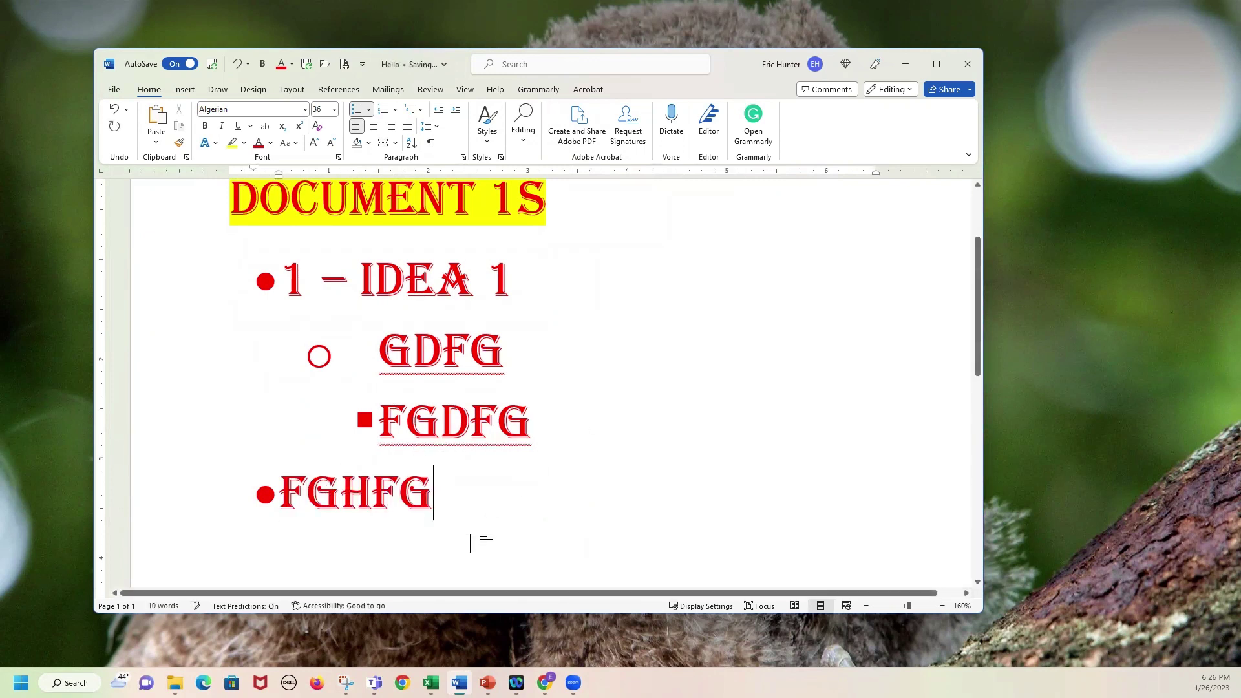
{"action": "left_click", "coordinate": [355, 550]}
{"action": "type", "text": "FGH"}
{"action": "left_click", "coordinate": [527, 491]}
{"action": "type", "text": "FG"}
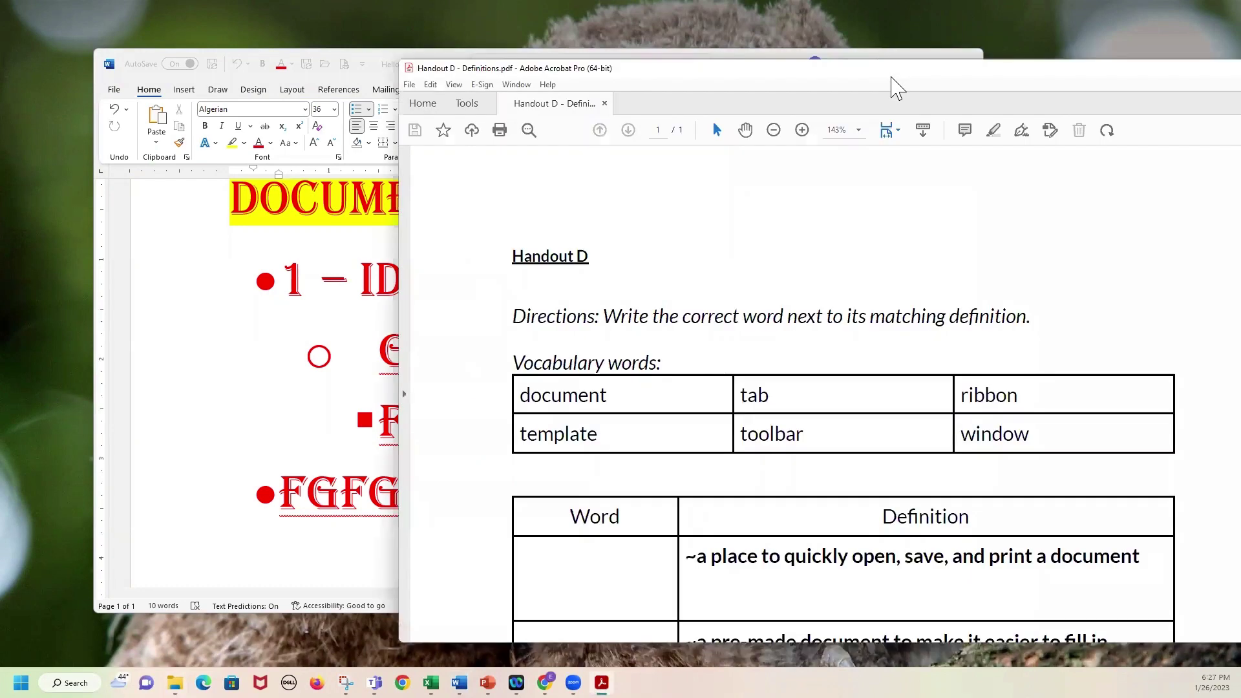
Fit the full Handout D page in Acrobat's view, then close the PDF
{"action": "left_click", "coordinate": [889, 131]}
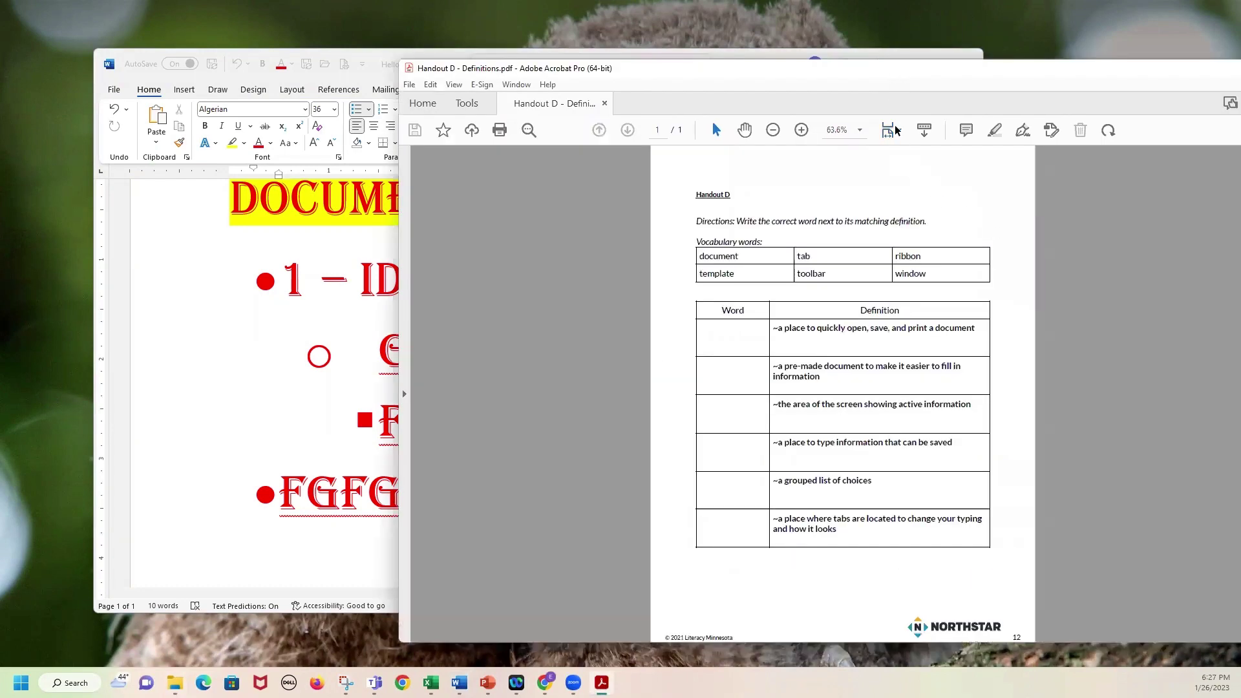
{"action": "left_click_drag", "start_coordinate": [767, 61], "coordinate": [658, 48]}
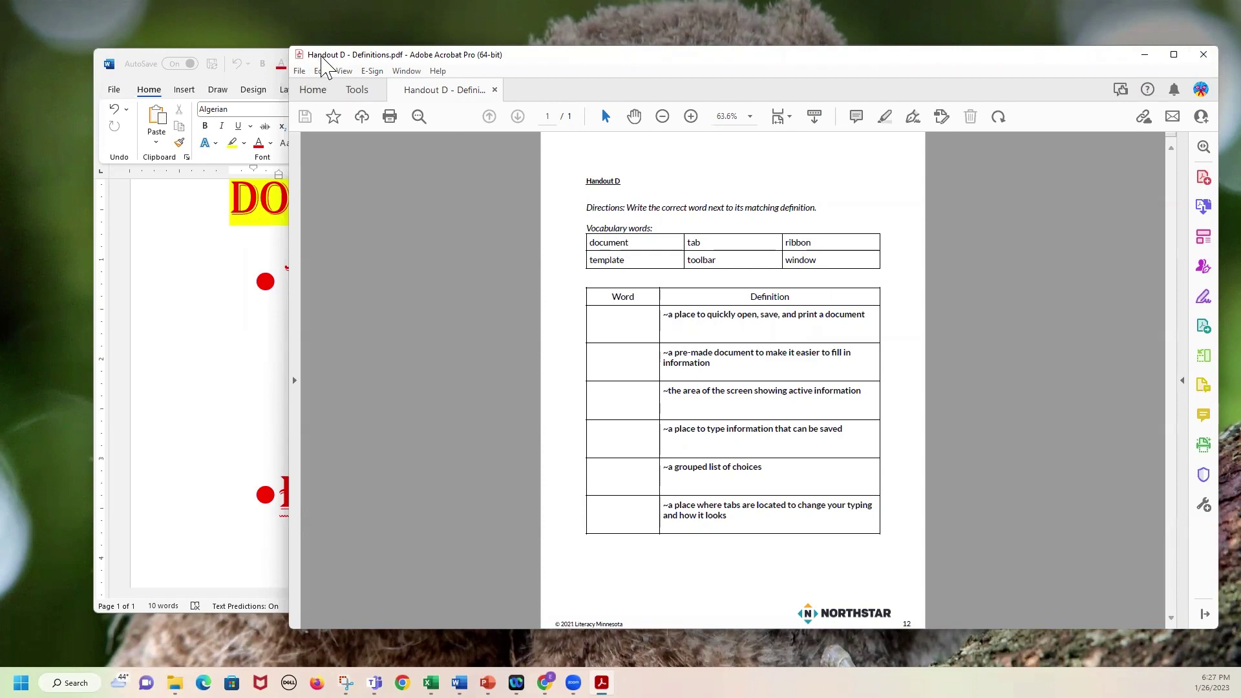
{"action": "left_click_drag", "start_coordinate": [321, 61], "coordinate": [631, 118]}
{"action": "left_click_drag", "start_coordinate": [1141, 121], "coordinate": [838, 161]}
{"action": "left_click", "coordinate": [1189, 144]}
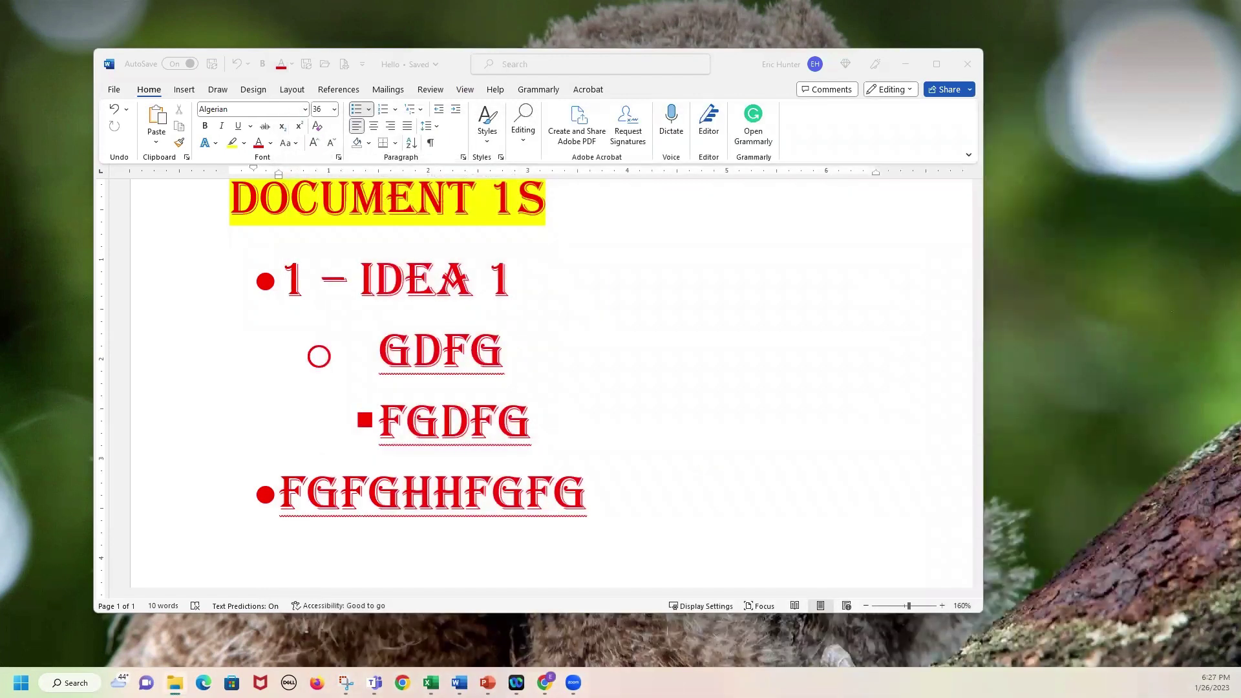
Move Word aside and place the Handout D PDF below Hello on the desktop
{"action": "left_click_drag", "start_coordinate": [725, 65], "coordinate": [892, 55]}
{"action": "left_click", "coordinate": [129, 213]}
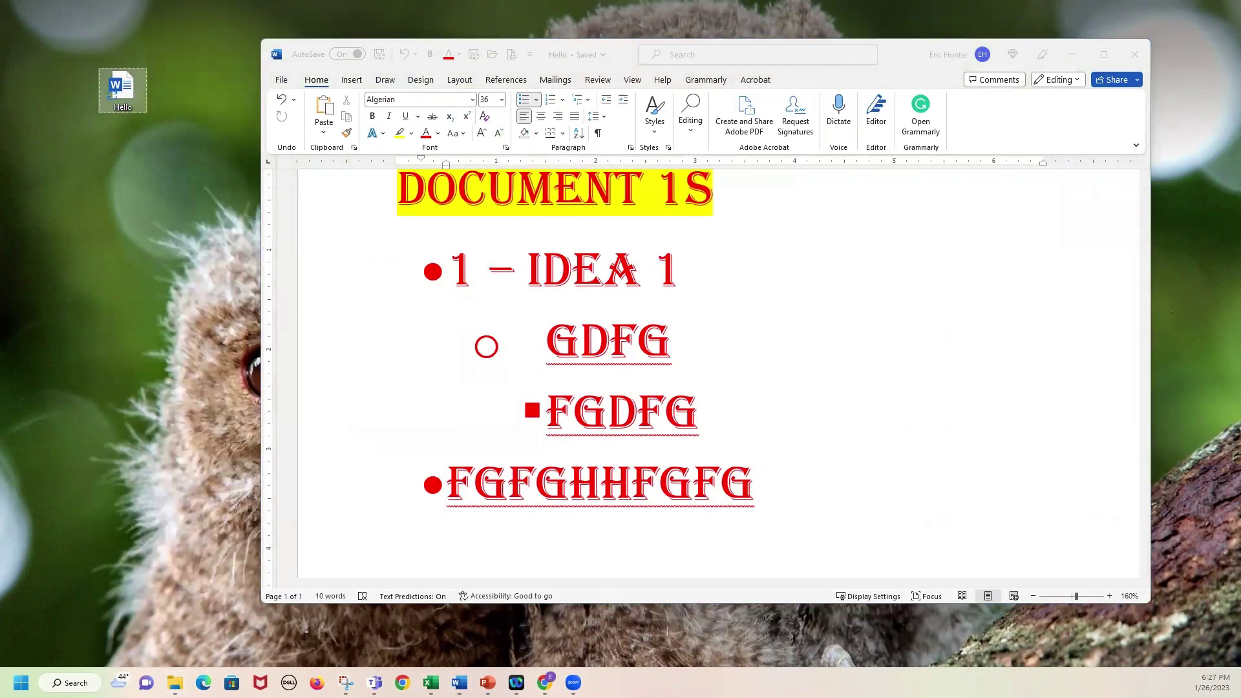
{"action": "left_click_drag", "start_coordinate": [183, 364], "coordinate": [123, 167]}
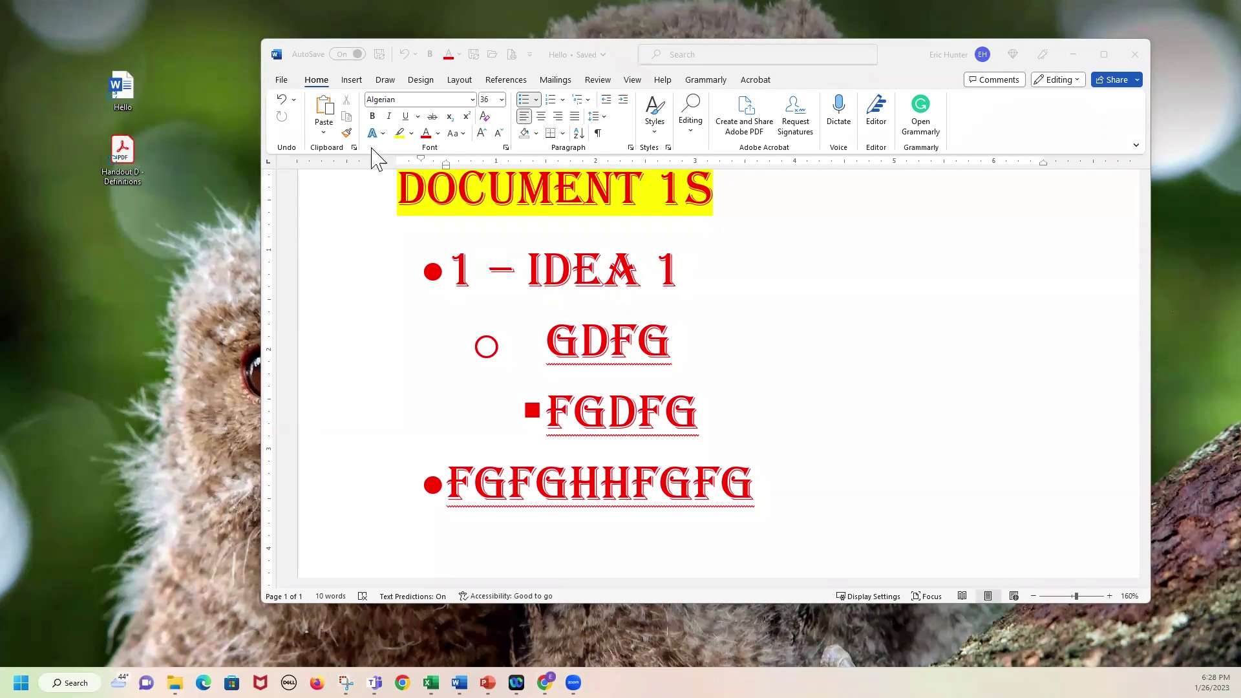
Select all the bulleted lines in Word and delete them
{"action": "left_click", "coordinate": [352, 81]}
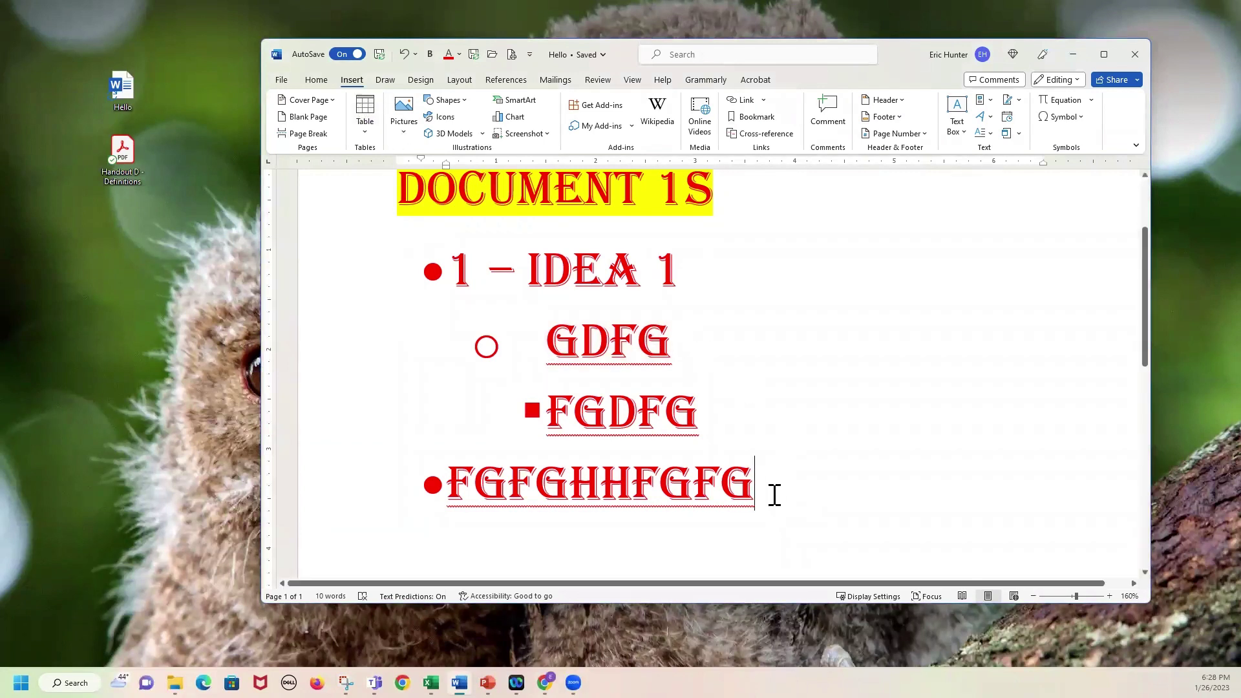
{"action": "left_click", "coordinate": [467, 295], "text": "shift"}
{"action": "left_click", "coordinate": [443, 285], "text": "shift"}
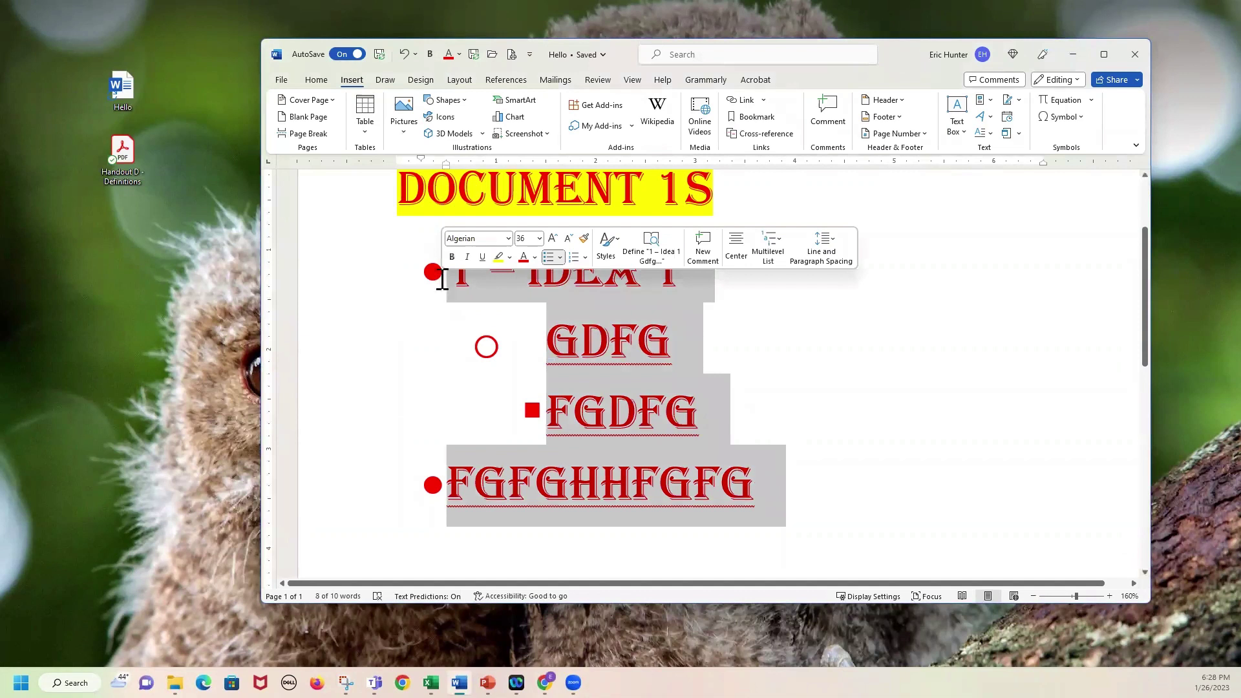
{"action": "key", "text": "BackSpace"}
{"action": "key", "text": "BackSpace"}
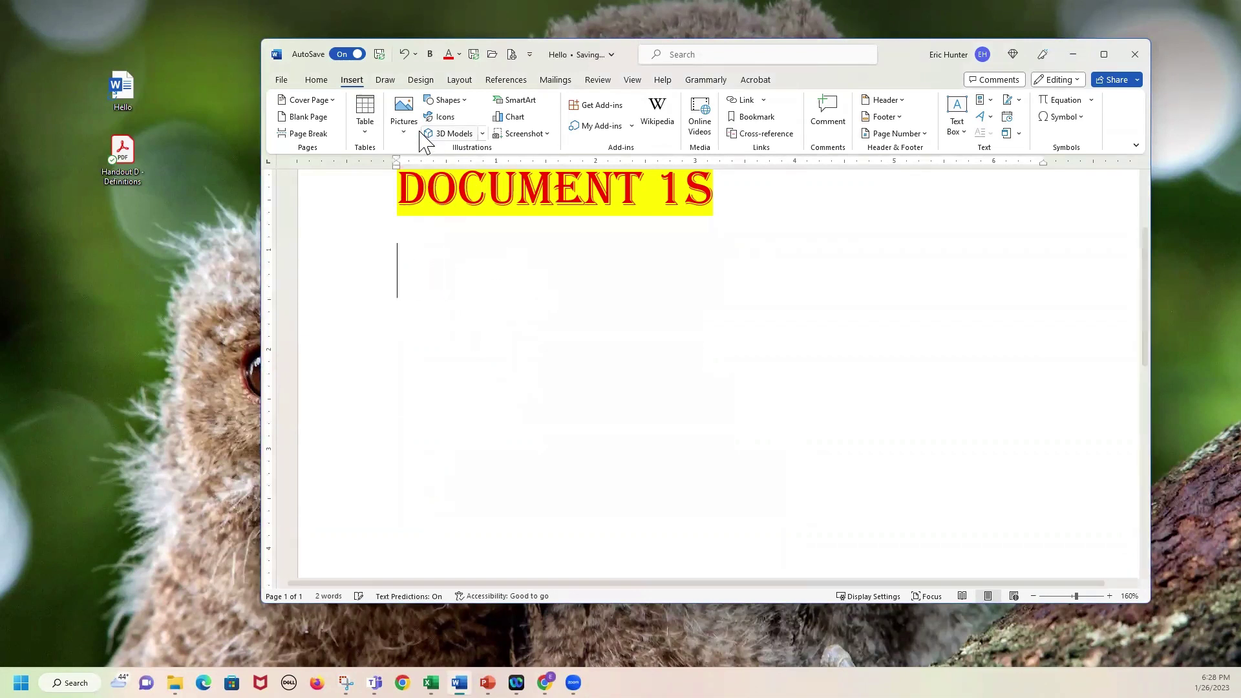
{"action": "left_click", "coordinate": [405, 126]}
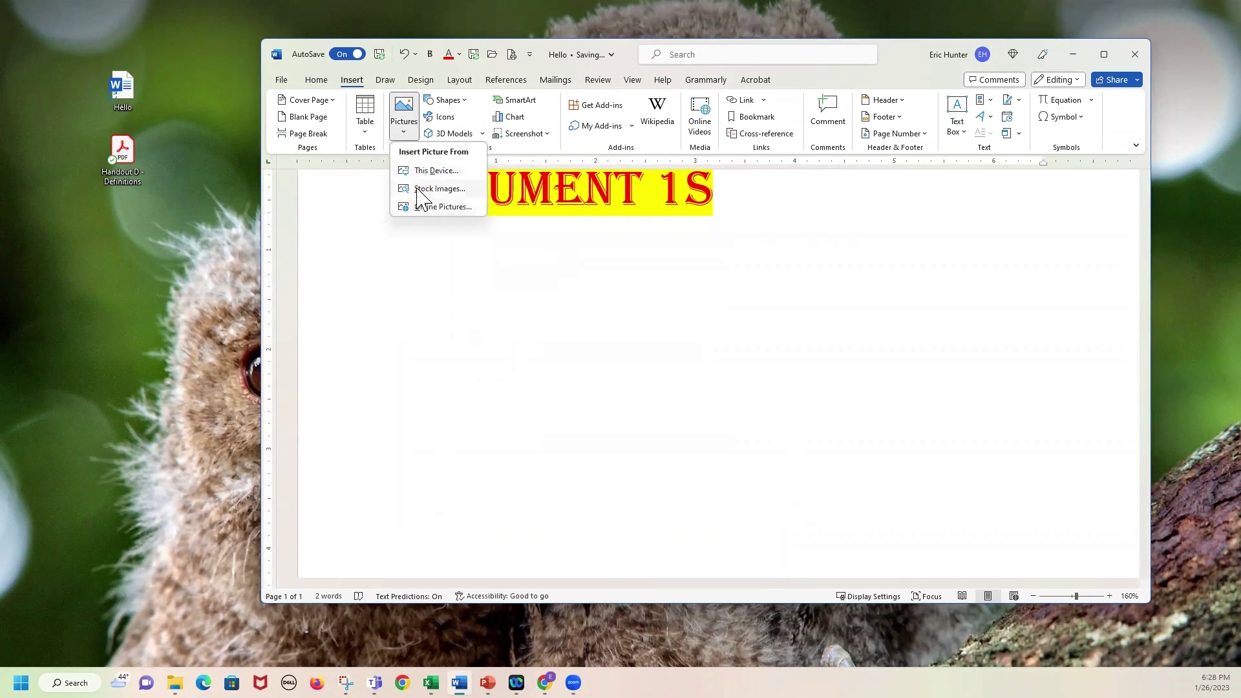
Insert the yellow seaplane photo from Stock Images beneath the heading
{"action": "left_click", "coordinate": [417, 188]}
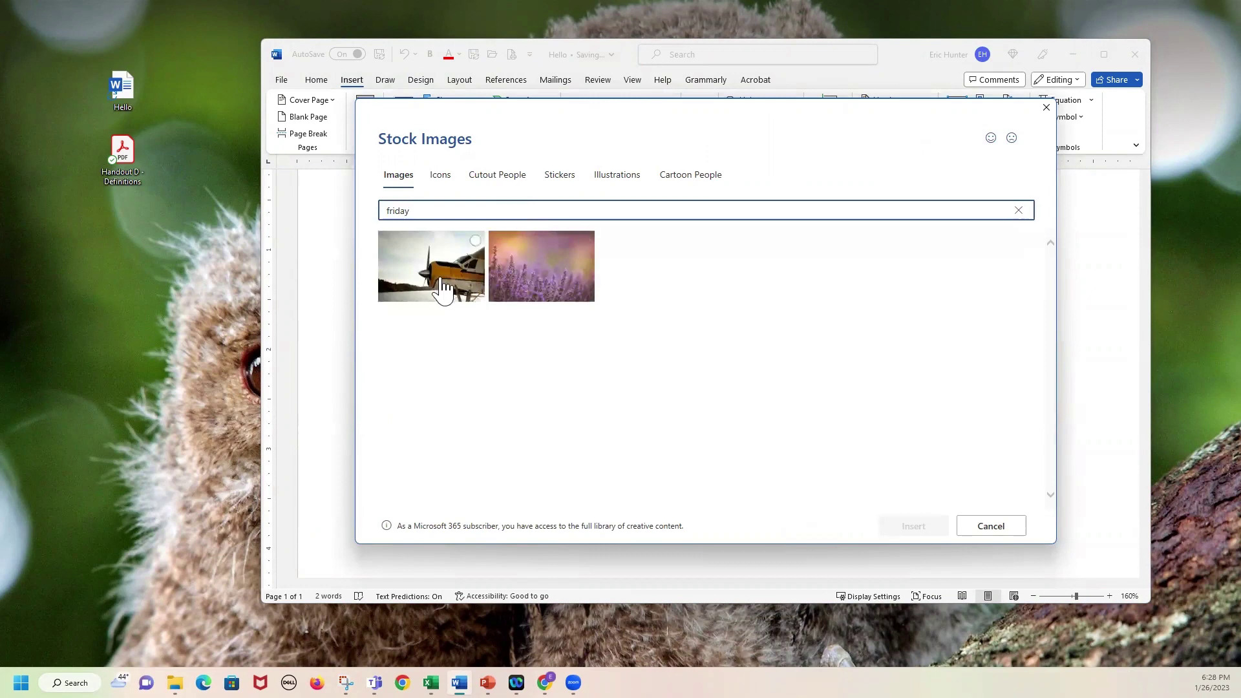
{"action": "left_click", "coordinate": [443, 284]}
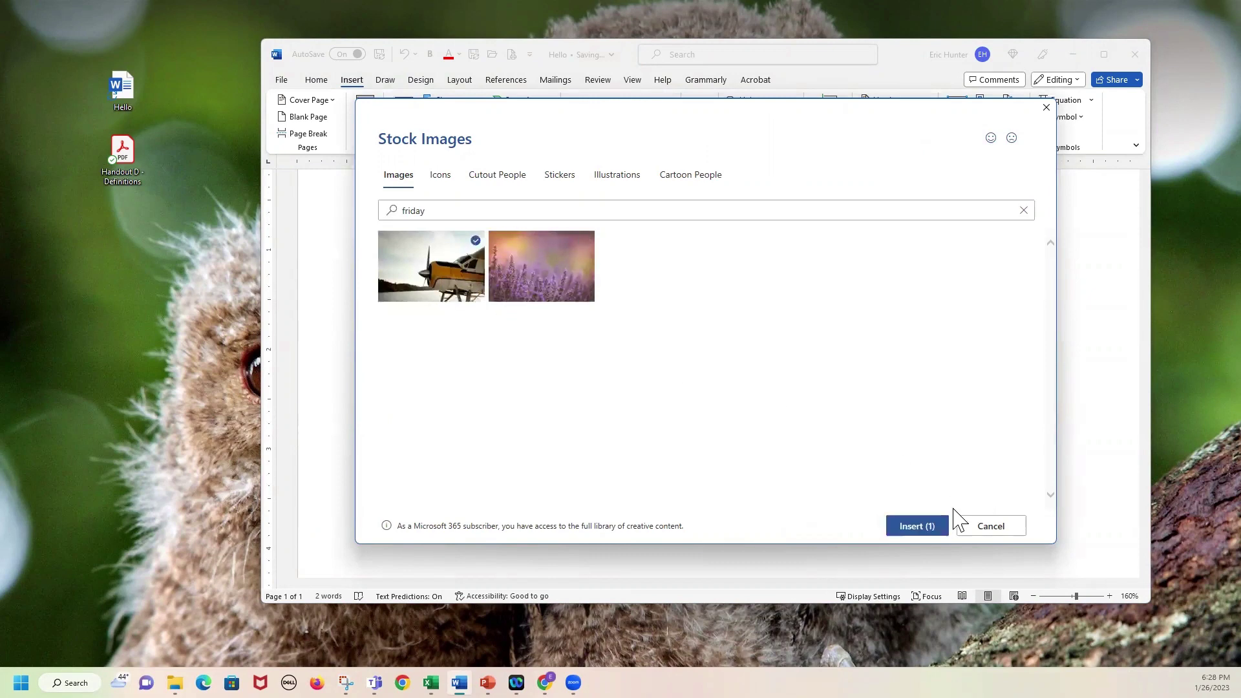
{"action": "left_click", "coordinate": [916, 526]}
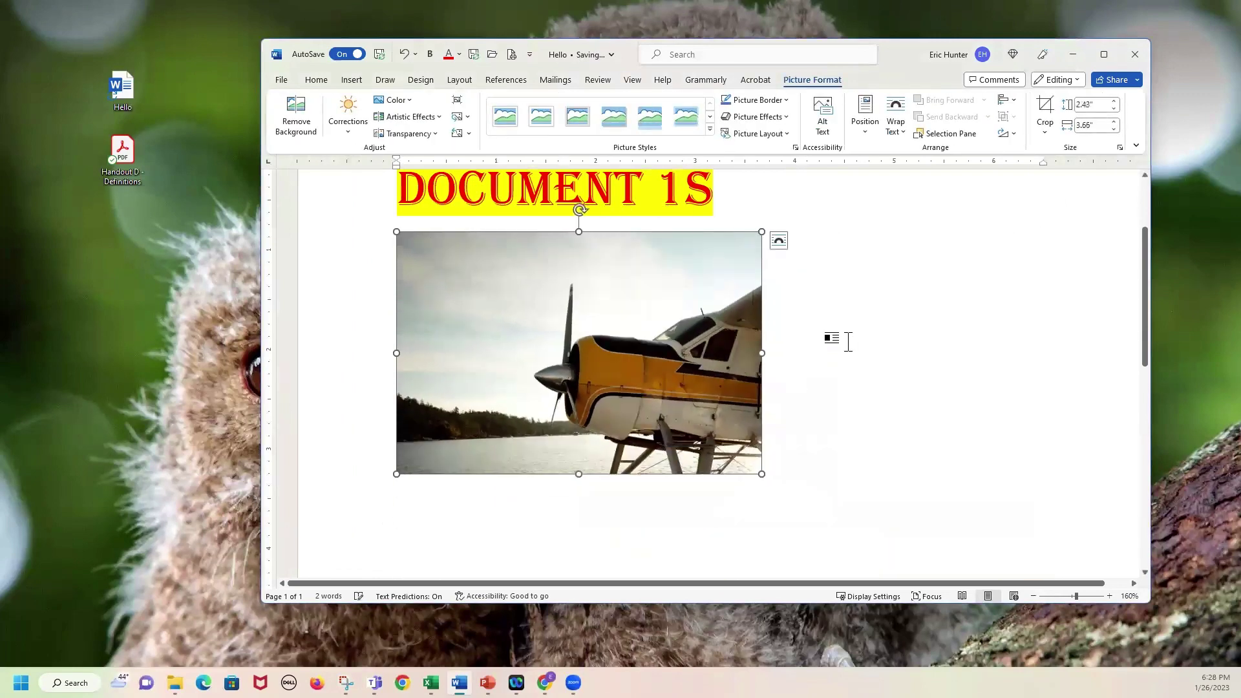
{"action": "left_click", "coordinate": [847, 341]}
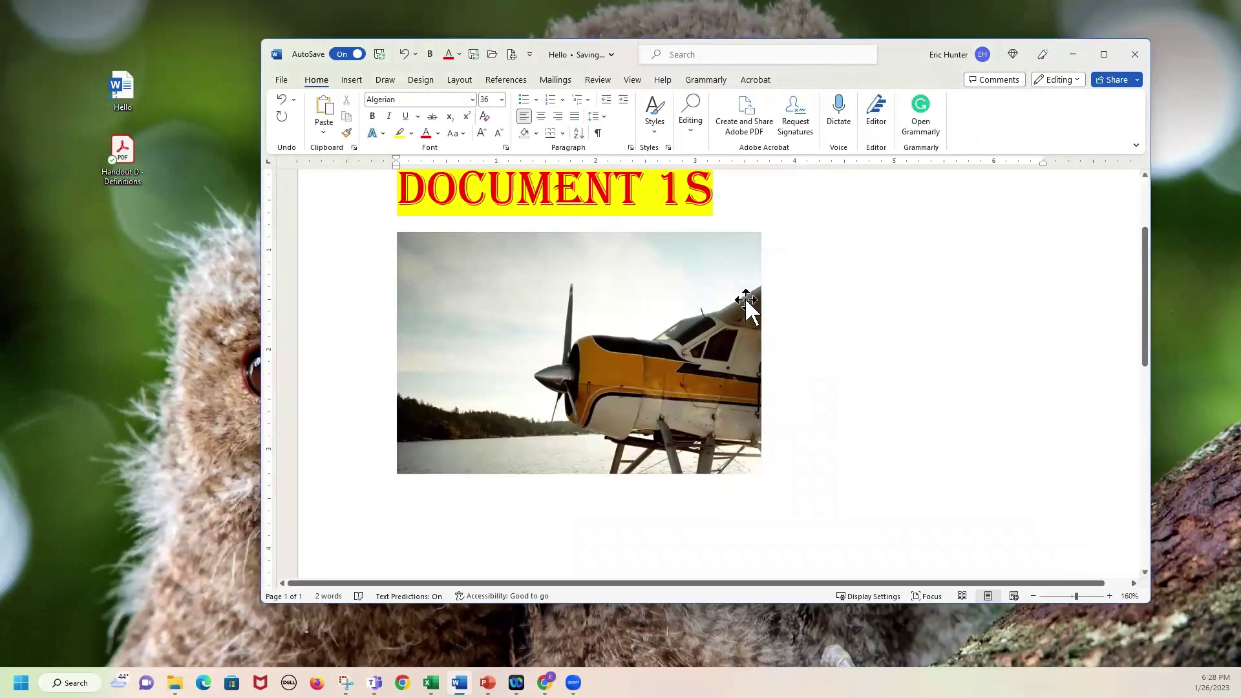
Insert the Family Photo picture from the Pictures folder
{"action": "left_click", "coordinate": [351, 80]}
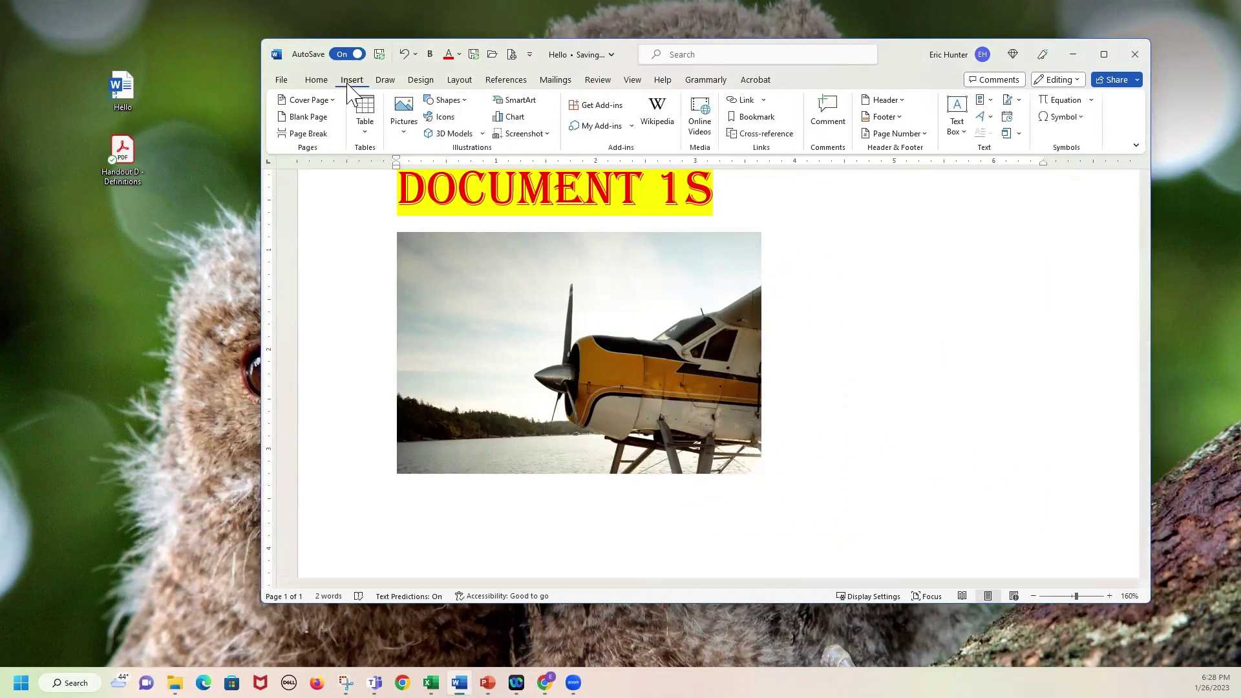
{"action": "left_click", "coordinate": [400, 126]}
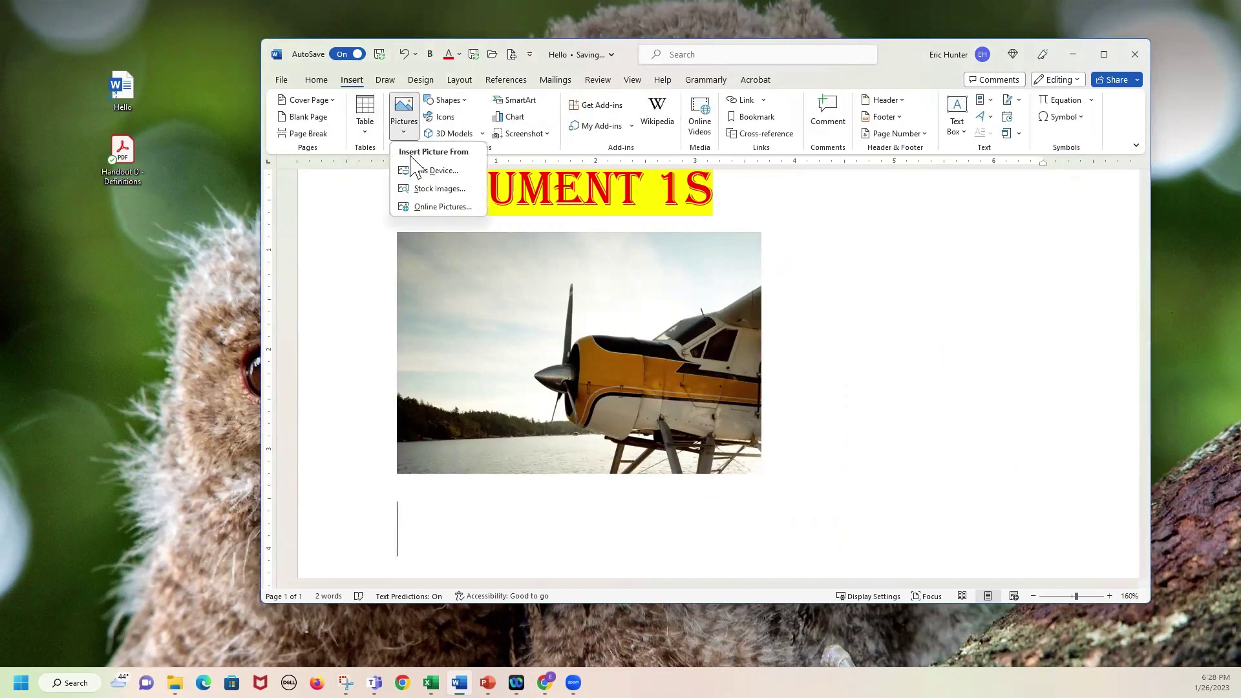
{"action": "left_click", "coordinate": [417, 184]}
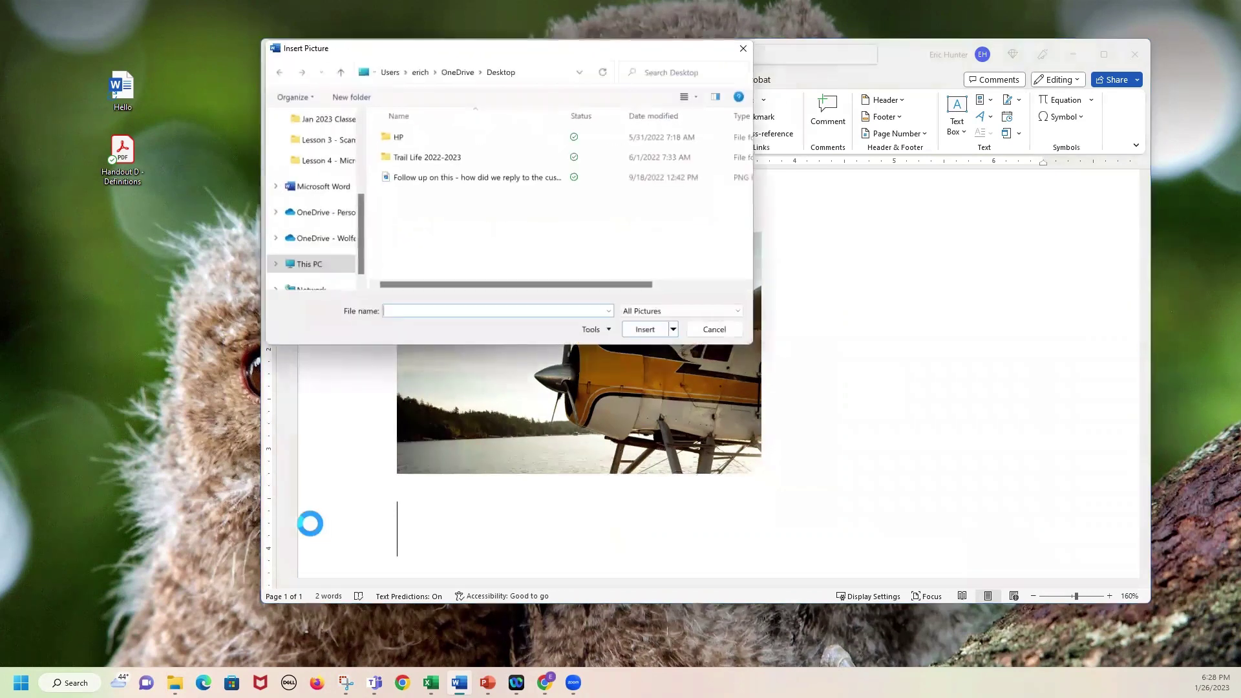
{"action": "scroll", "coordinate": [362, 176], "scroll_direction": "up", "scroll_amount": 5}
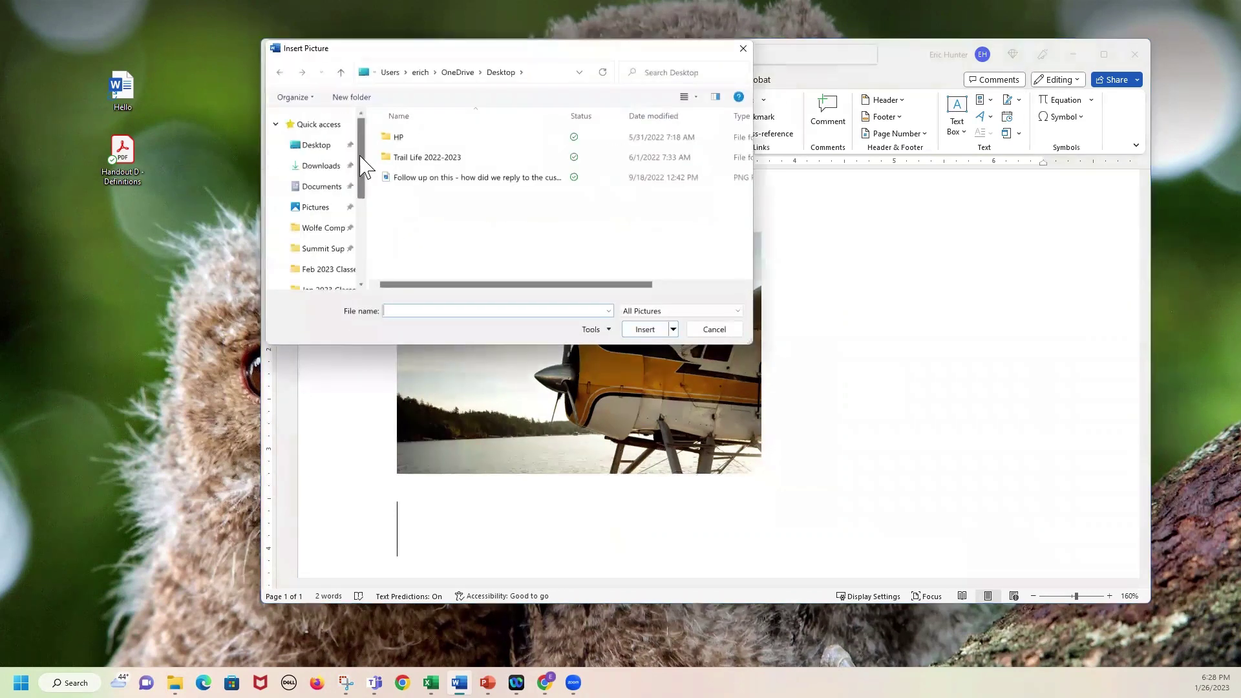
{"action": "left_click", "coordinate": [317, 207]}
{"action": "left_click", "coordinate": [494, 245]}
{"action": "left_click", "coordinate": [412, 235]}
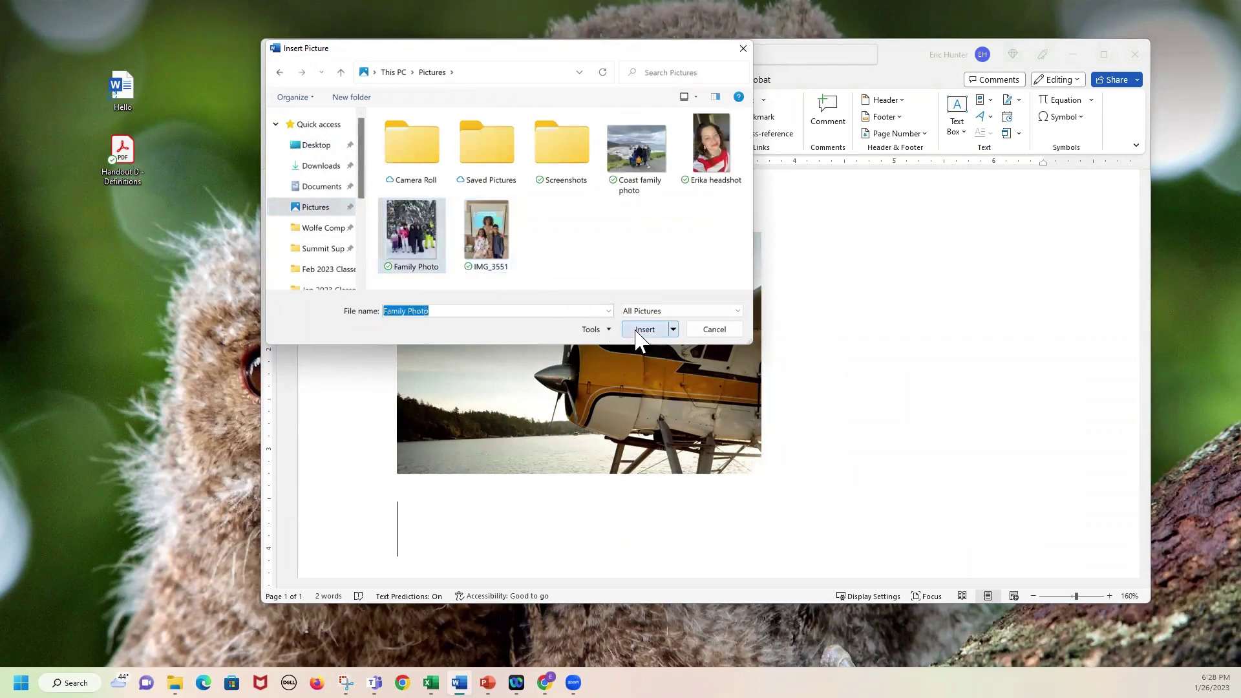
{"action": "left_click", "coordinate": [643, 330]}
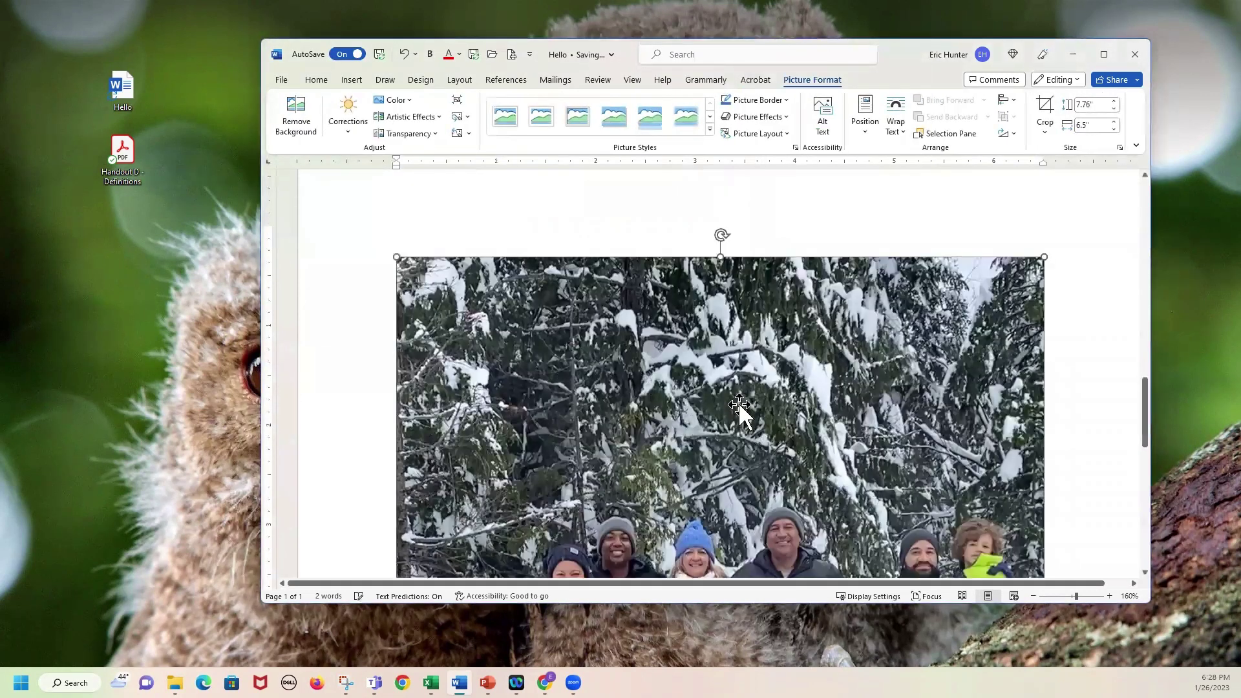
Scale the inserted family photo down proportionally
{"action": "scroll", "coordinate": [743, 401], "scroll_direction": "down", "scroll_amount": 5}
{"action": "scroll", "coordinate": [754, 389], "scroll_direction": "down", "scroll_amount": 3, "text": "ctrl"}
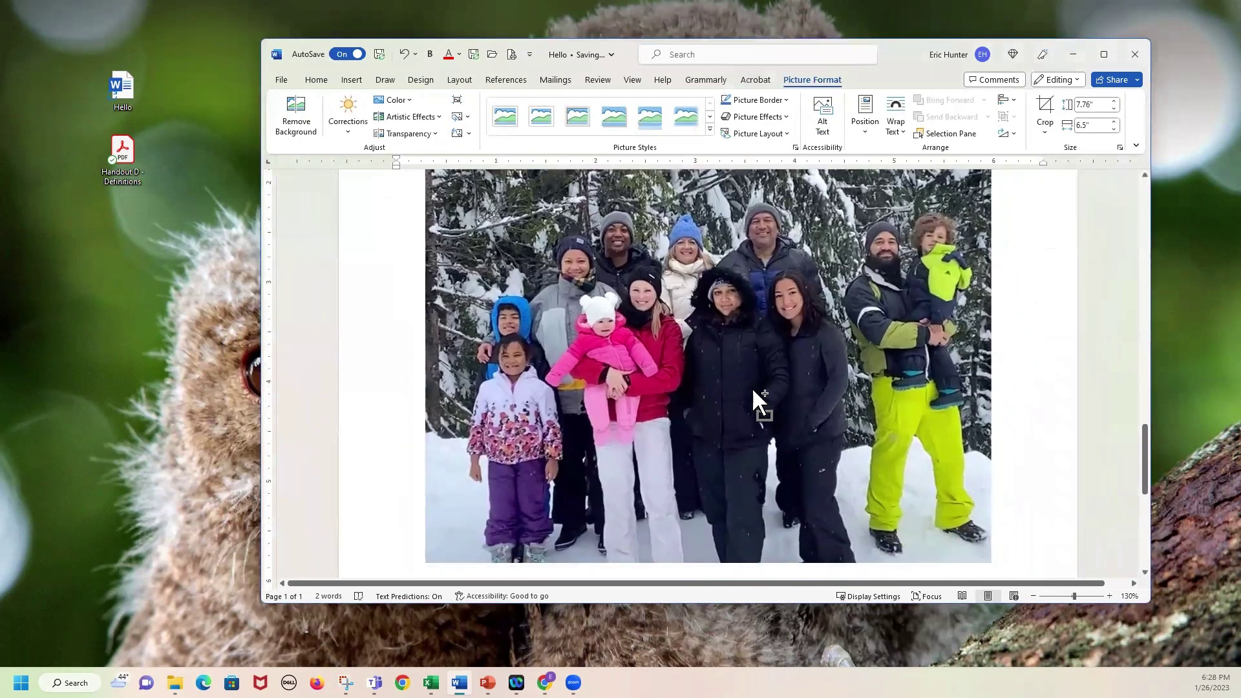
{"action": "scroll", "coordinate": [751, 386], "scroll_direction": "down", "scroll_amount": 5}
{"action": "scroll", "coordinate": [778, 397], "scroll_direction": "down", "scroll_amount": 2, "text": "ctrl"}
{"action": "left_click", "coordinate": [805, 394]}
{"action": "scroll", "coordinate": [807, 386], "scroll_direction": "up", "scroll_amount": 1}
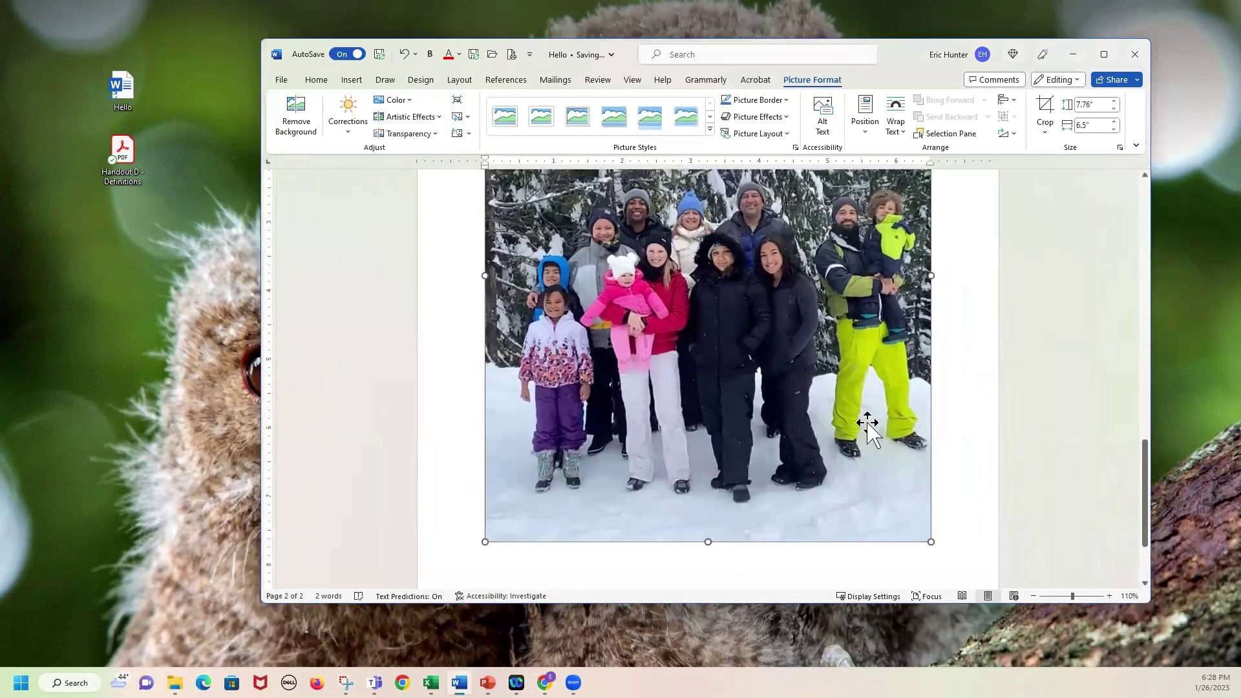
{"action": "left_click_drag", "start_coordinate": [931, 543], "coordinate": [856, 482]}
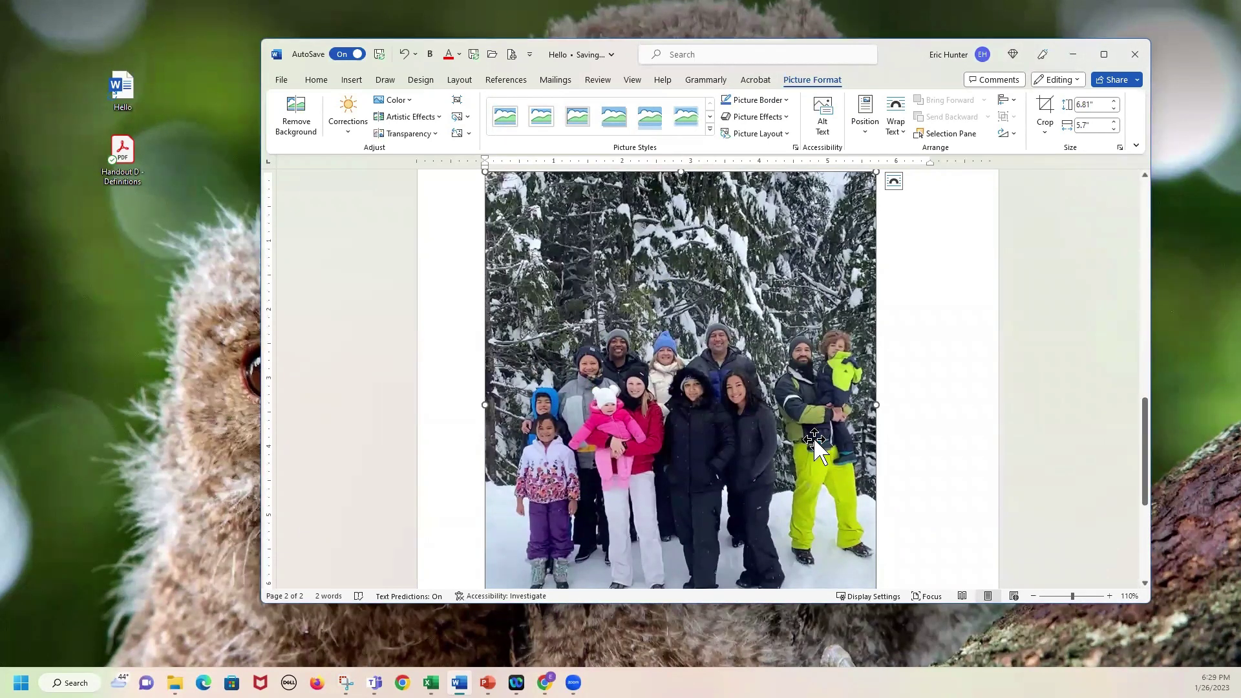
{"action": "scroll", "coordinate": [814, 436], "scroll_direction": "up", "scroll_amount": 3}
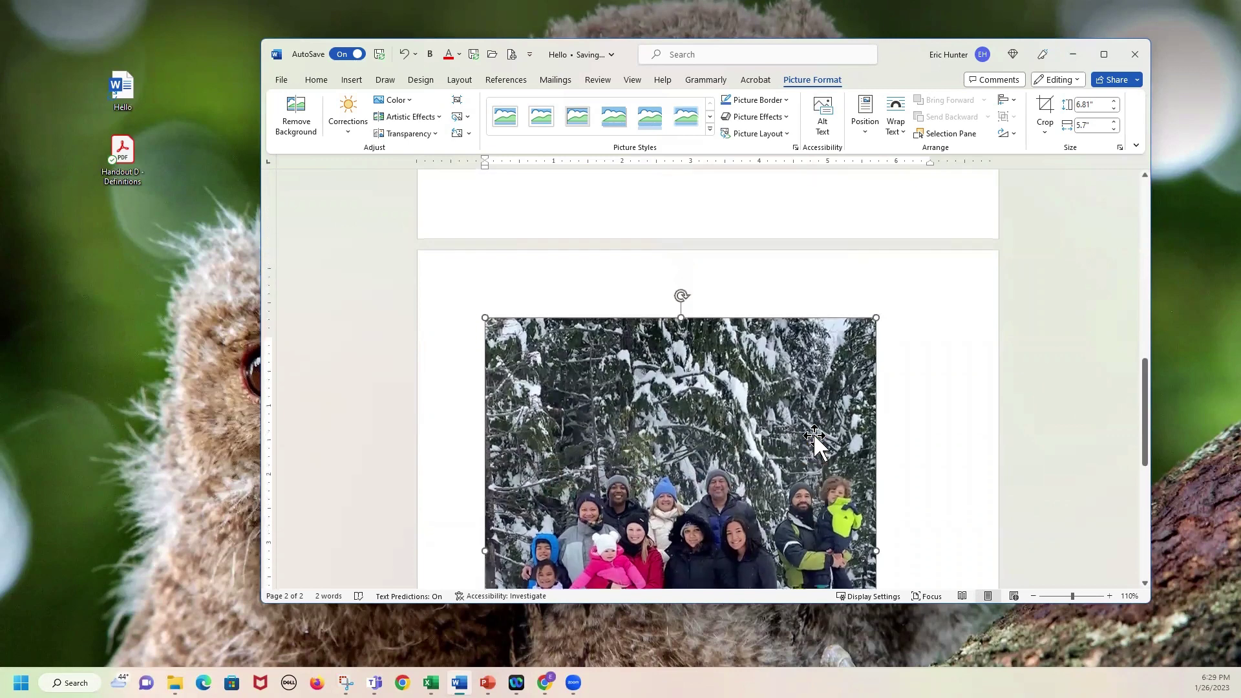
{"action": "scroll", "coordinate": [815, 437], "scroll_direction": "down", "scroll_amount": 4}
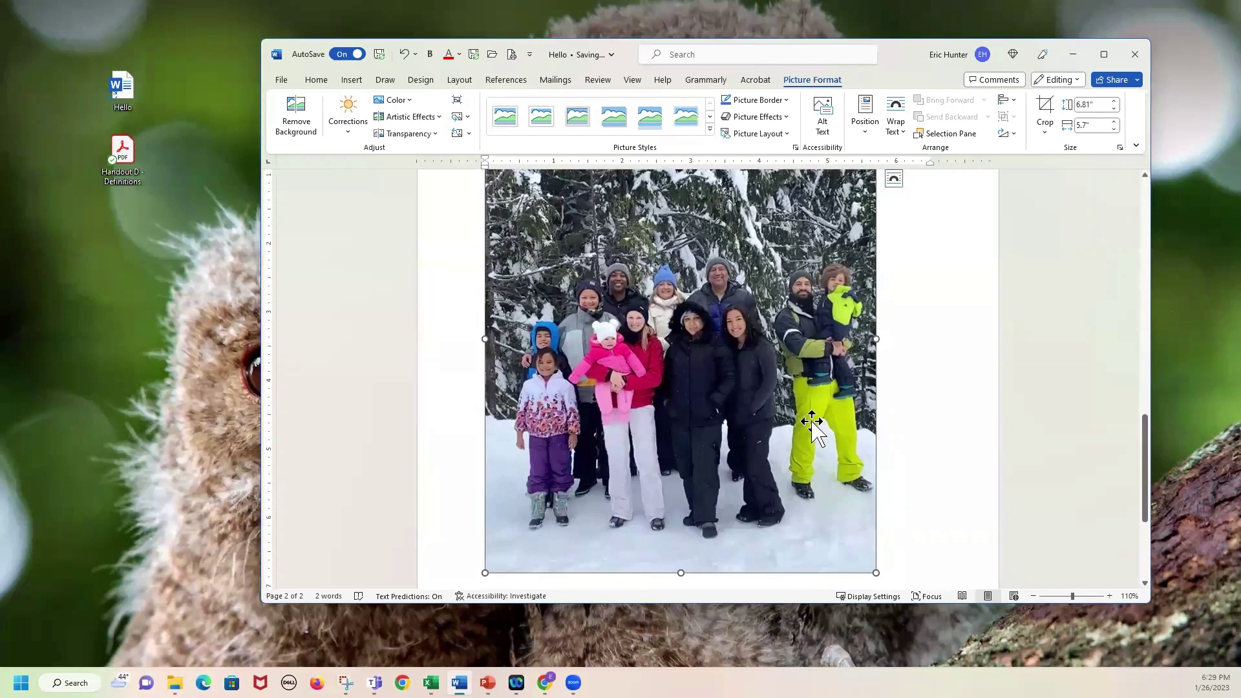
{"action": "scroll", "coordinate": [811, 425], "scroll_direction": "up", "scroll_amount": 10}
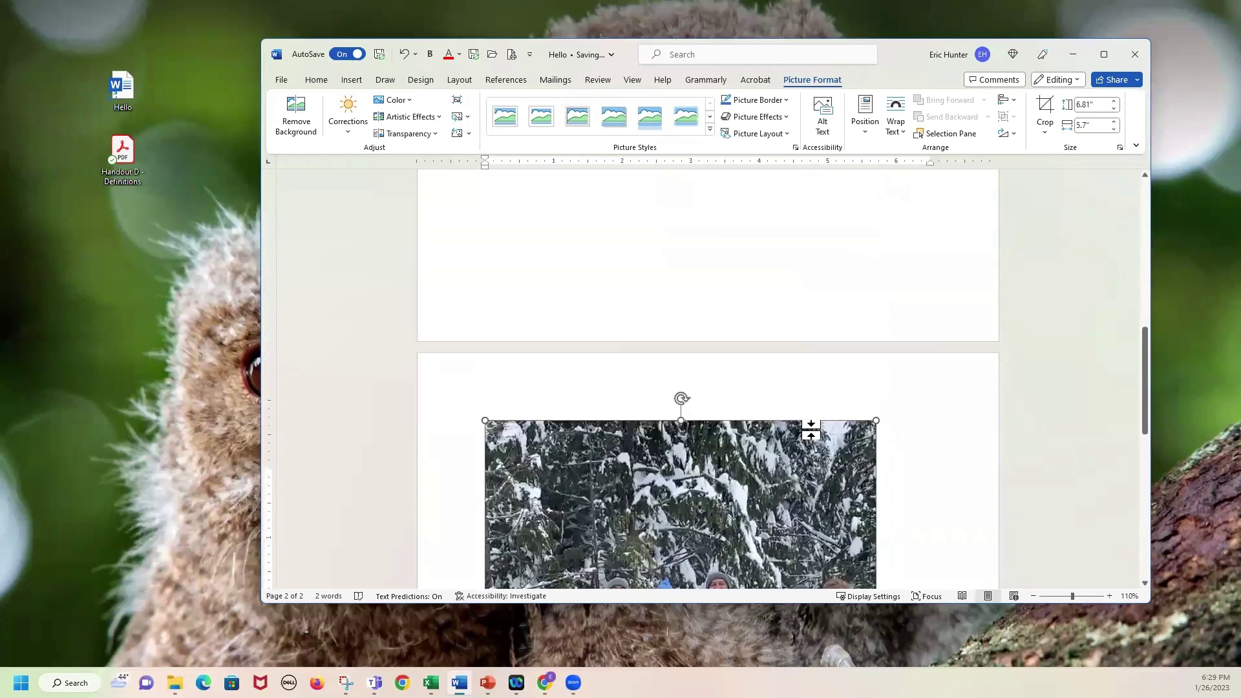
Frame the family photo in a single-cell table and move to the empty line below
{"action": "left_click", "coordinate": [351, 79]}
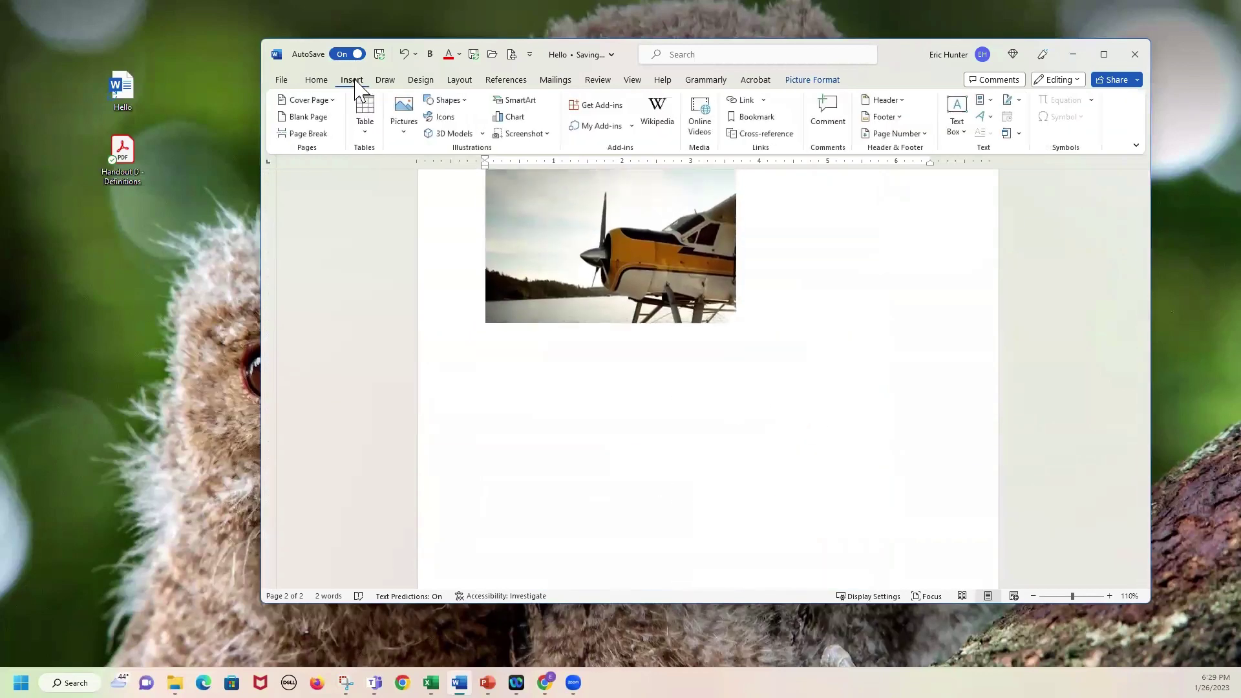
{"action": "left_click", "coordinate": [370, 126]}
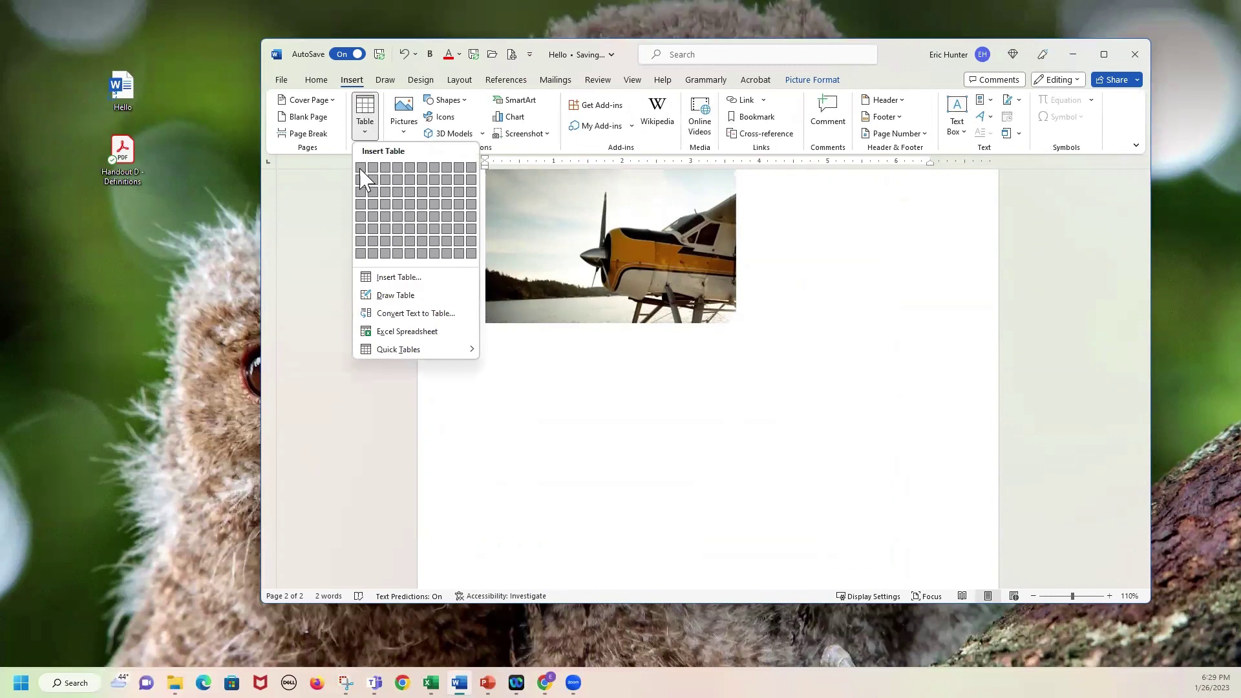
{"action": "left_click", "coordinate": [582, 365]}
{"action": "left_click", "coordinate": [365, 117]}
{"action": "scroll", "coordinate": [396, 297], "scroll_direction": "down", "scroll_amount": 10}
{"action": "left_click", "coordinate": [655, 388]}
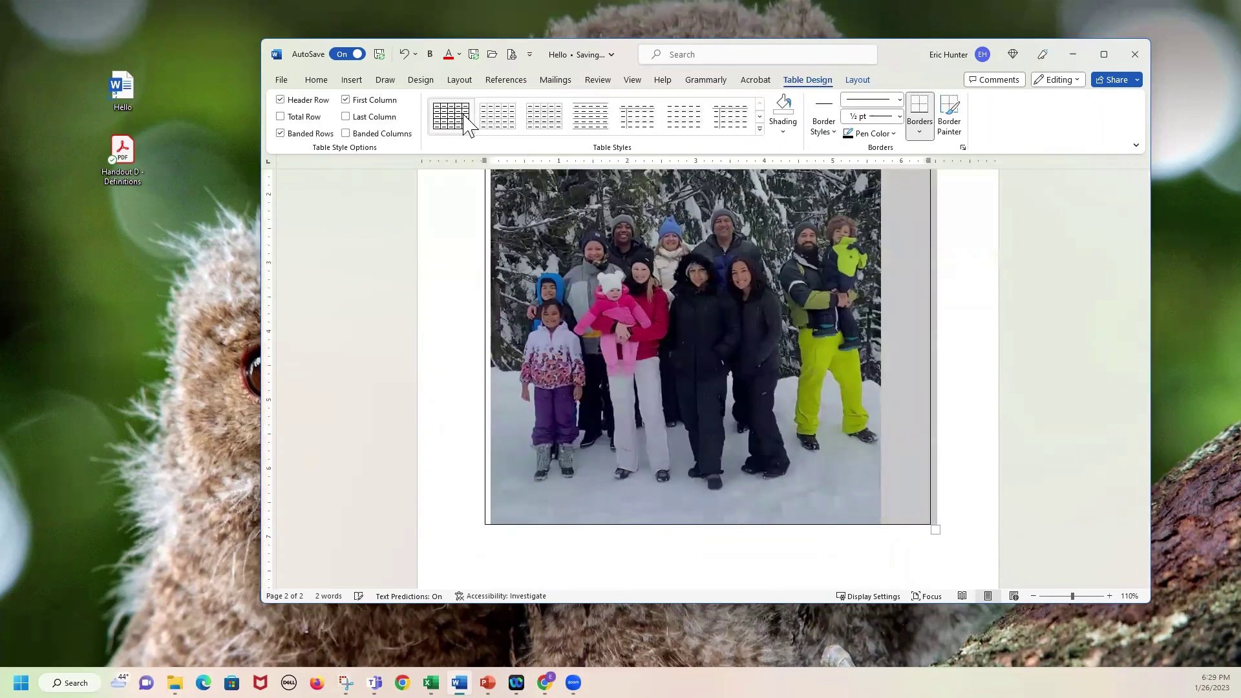
{"action": "scroll", "coordinate": [560, 481], "scroll_direction": "down", "scroll_amount": 4}
{"action": "left_click", "coordinate": [614, 542]}
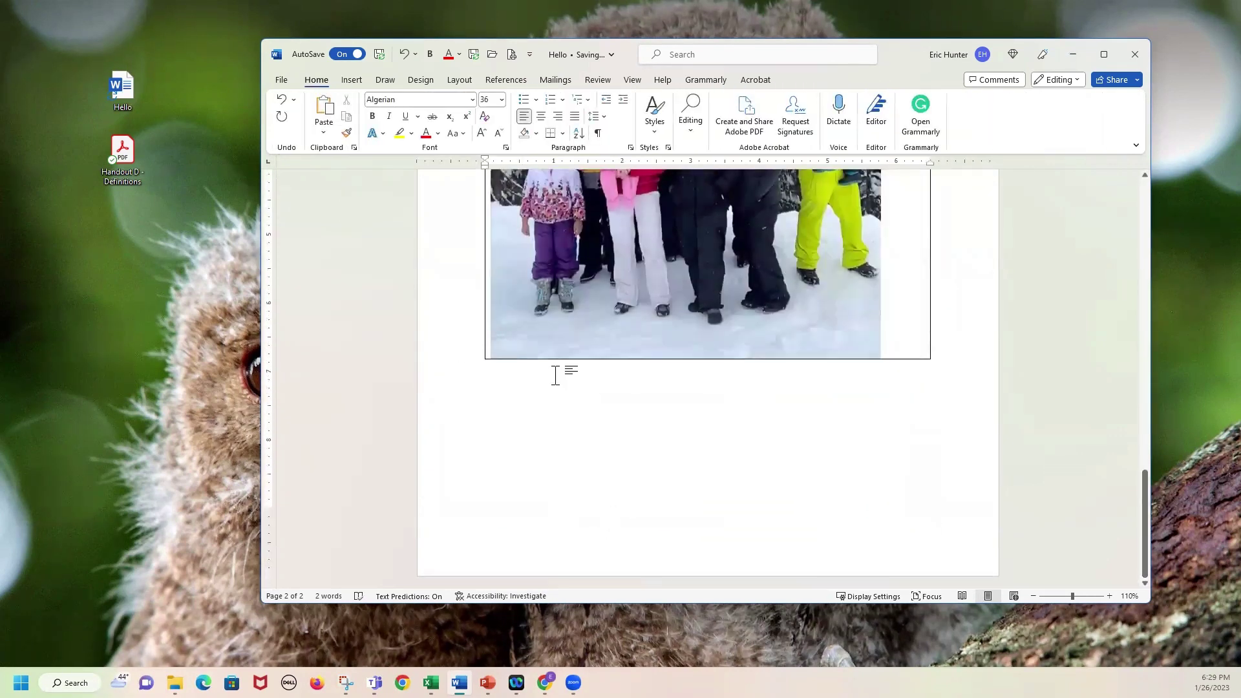
Draw black ink curls and a signature below the photo, highlighted in yellow
{"action": "left_click", "coordinate": [385, 80]}
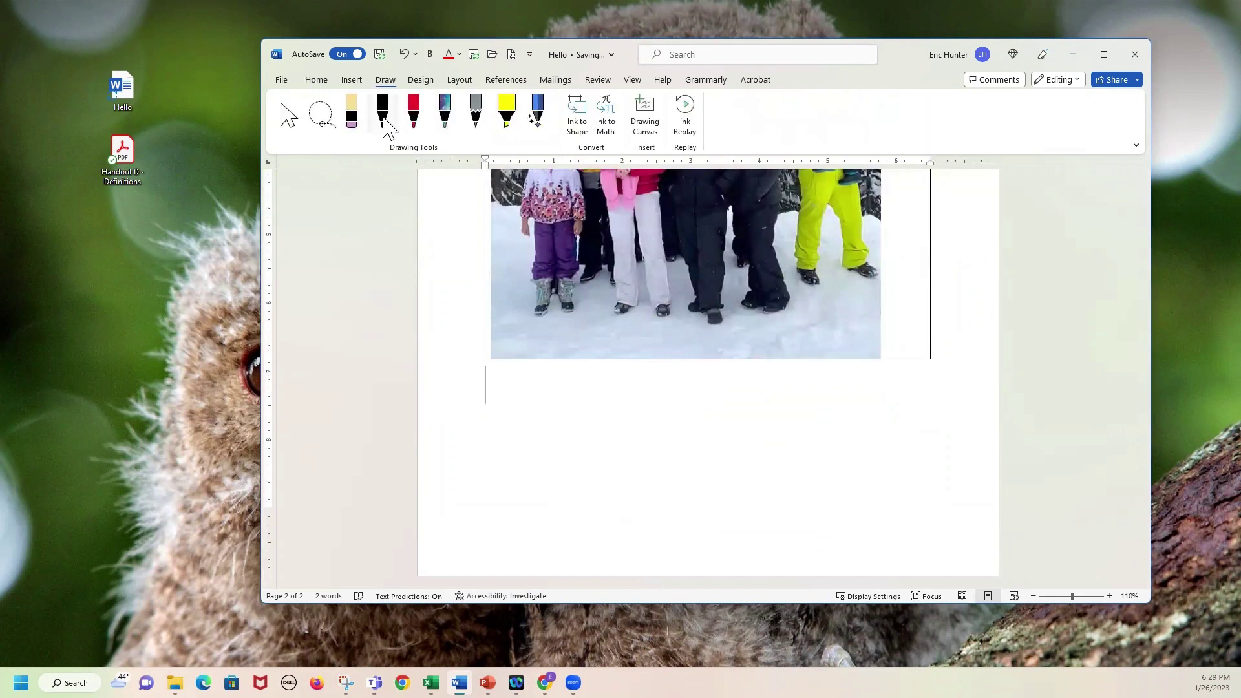
{"action": "mouse_move", "coordinate": [566, 399]}
{"action": "left_mouse_down"}
{"action": "mouse_move", "coordinate": [526, 429]}
{"action": "mouse_move", "coordinate": [576, 476]}
{"action": "mouse_move", "coordinate": [643, 484]}
{"action": "mouse_move", "coordinate": [698, 441]}
{"action": "left_mouse_up"}
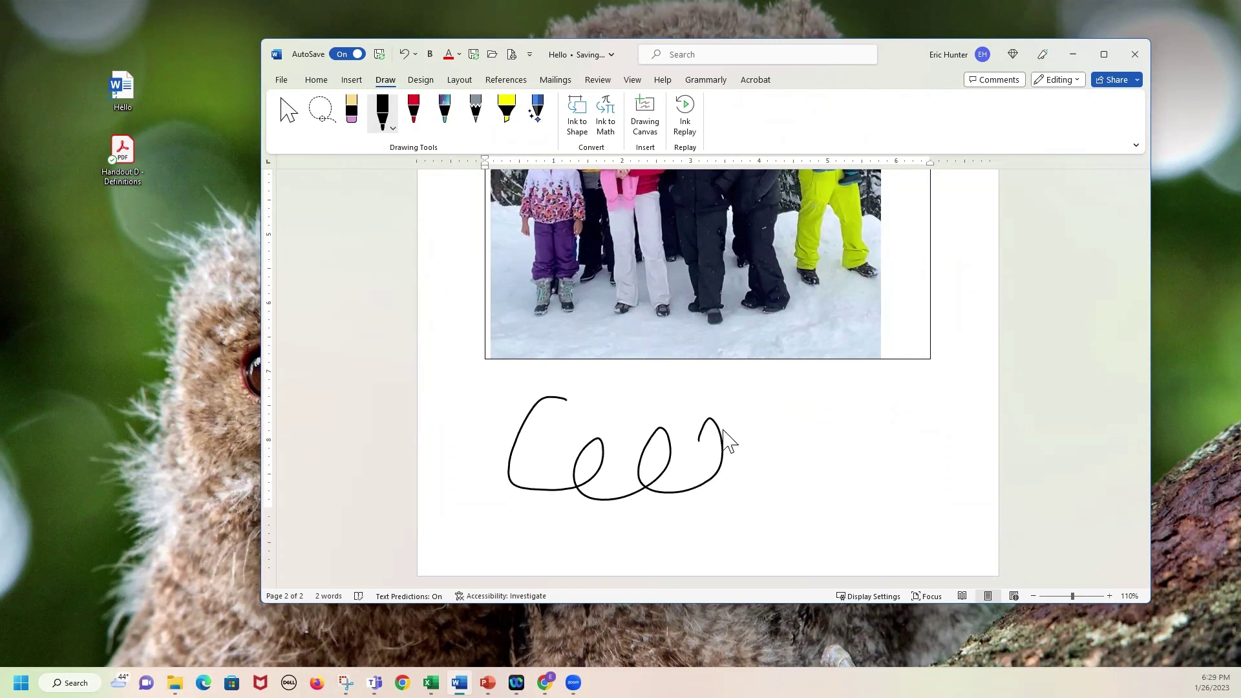
{"action": "mouse_move", "coordinate": [811, 376]}
{"action": "left_mouse_down"}
{"action": "mouse_move", "coordinate": [778, 395]}
{"action": "mouse_move", "coordinate": [820, 404]}
{"action": "mouse_move", "coordinate": [823, 393]}
{"action": "mouse_move", "coordinate": [826, 416]}
{"action": "mouse_move", "coordinate": [839, 396]}
{"action": "mouse_move", "coordinate": [859, 407]}
{"action": "mouse_move", "coordinate": [886, 366]}
{"action": "mouse_move", "coordinate": [895, 406]}
{"action": "left_mouse_up"}
{"action": "left_click_drag", "start_coordinate": [843, 406], "coordinate": [919, 384]}
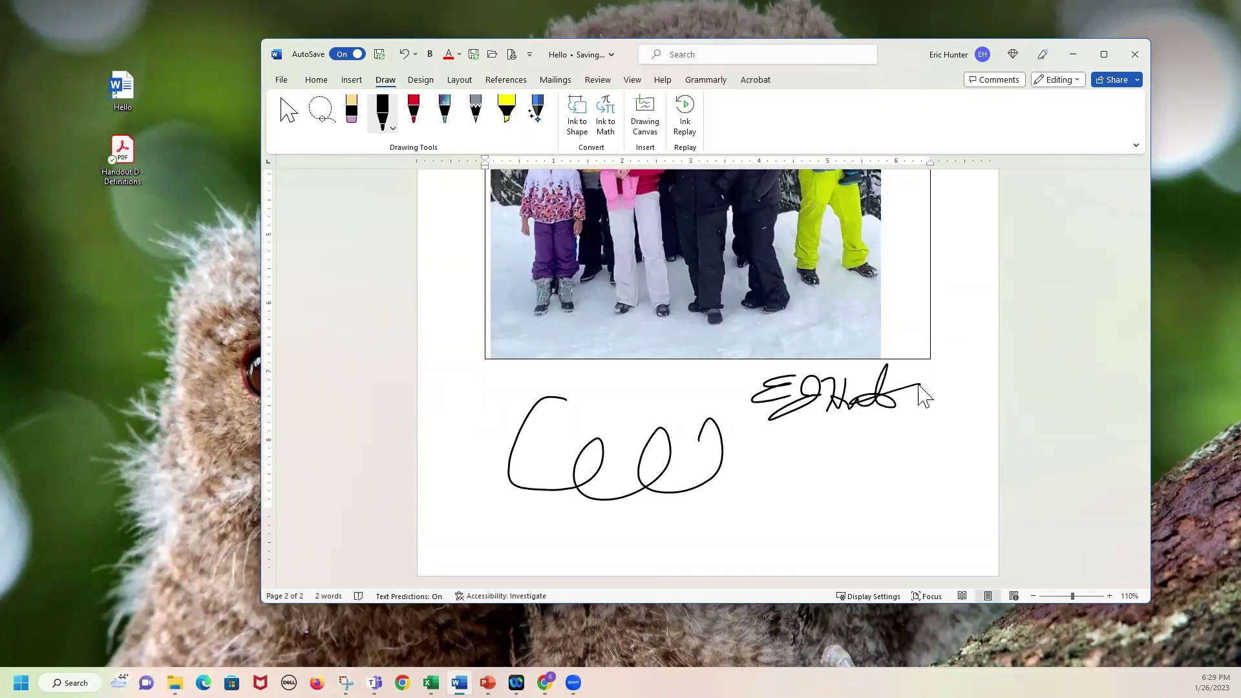
{"action": "left_click", "coordinate": [506, 110]}
{"action": "mouse_move", "coordinate": [772, 404]}
{"action": "left_mouse_down"}
{"action": "mouse_move", "coordinate": [886, 416]}
{"action": "mouse_move", "coordinate": [900, 397]}
{"action": "mouse_move", "coordinate": [888, 372]}
{"action": "left_mouse_up"}
{"action": "left_click_drag", "start_coordinate": [737, 395], "coordinate": [682, 391]}
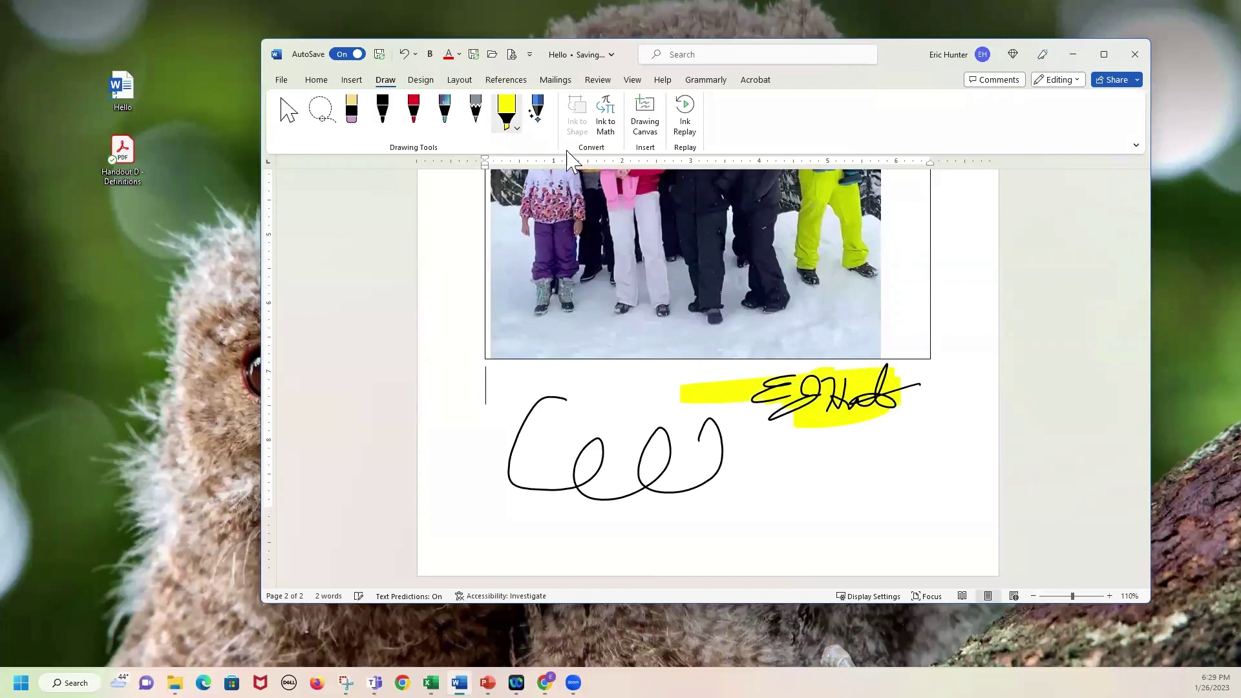
Strike through the DOCUMENT 1S title with red pen ink
{"action": "left_click", "coordinate": [475, 111]}
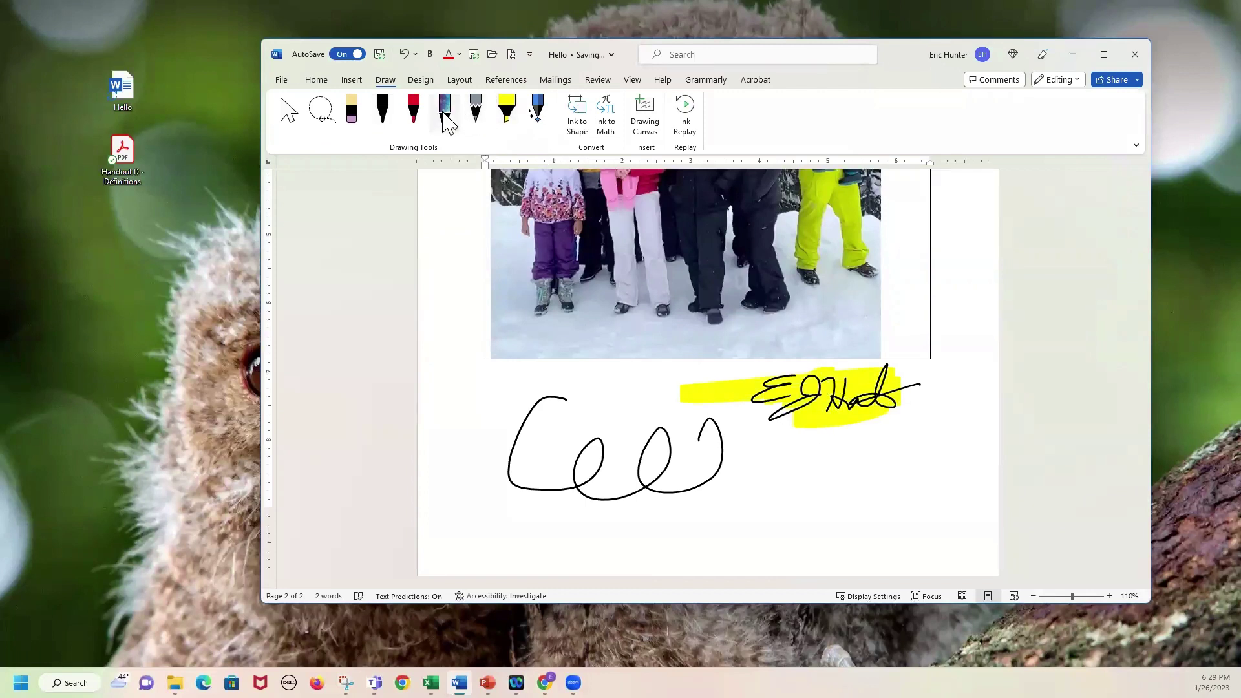
{"action": "left_click", "coordinate": [413, 113]}
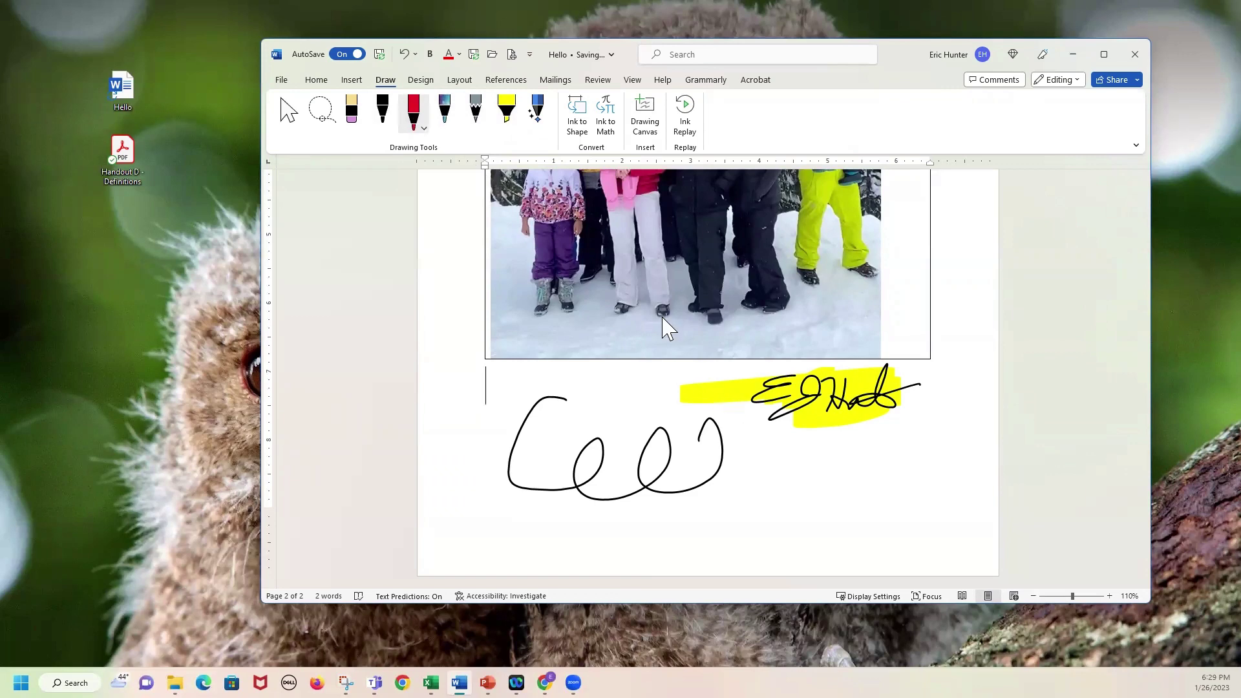
{"action": "scroll", "coordinate": [657, 312], "scroll_direction": "up", "scroll_amount": 8}
{"action": "scroll", "coordinate": [649, 308], "scroll_direction": "up", "scroll_amount": 10}
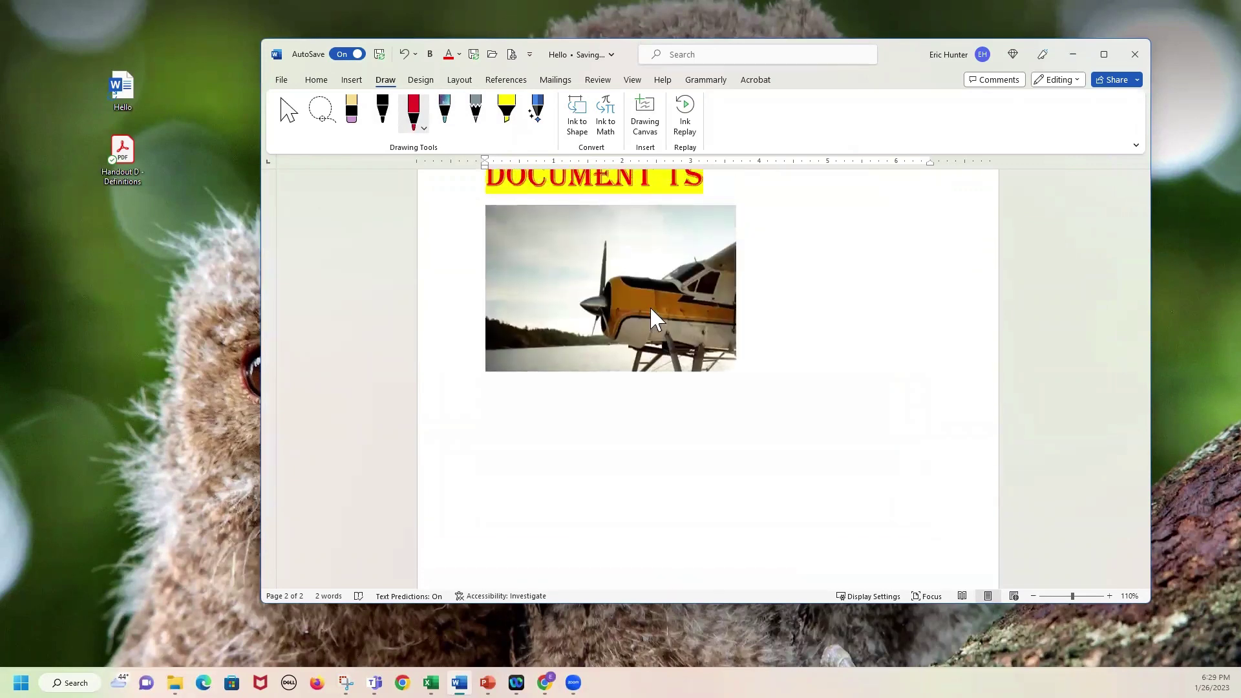
{"action": "left_click_drag", "start_coordinate": [631, 279], "coordinate": [716, 281]}
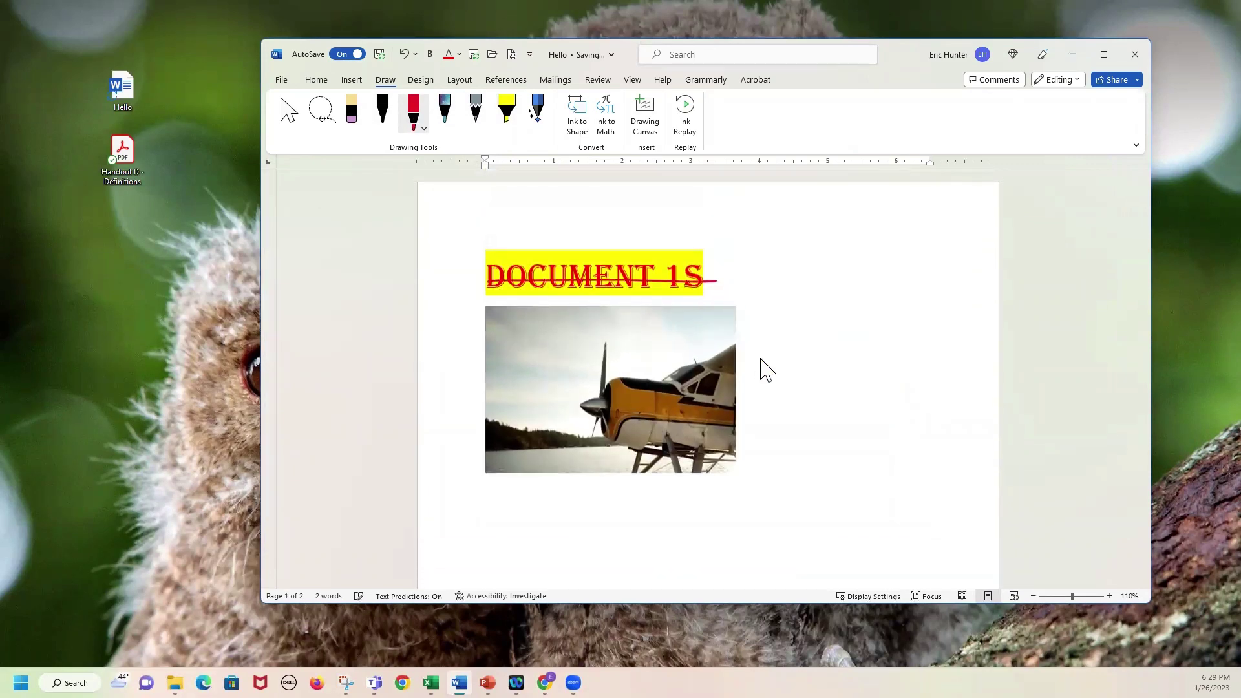
{"action": "left_click_drag", "start_coordinate": [495, 282], "coordinate": [682, 281]}
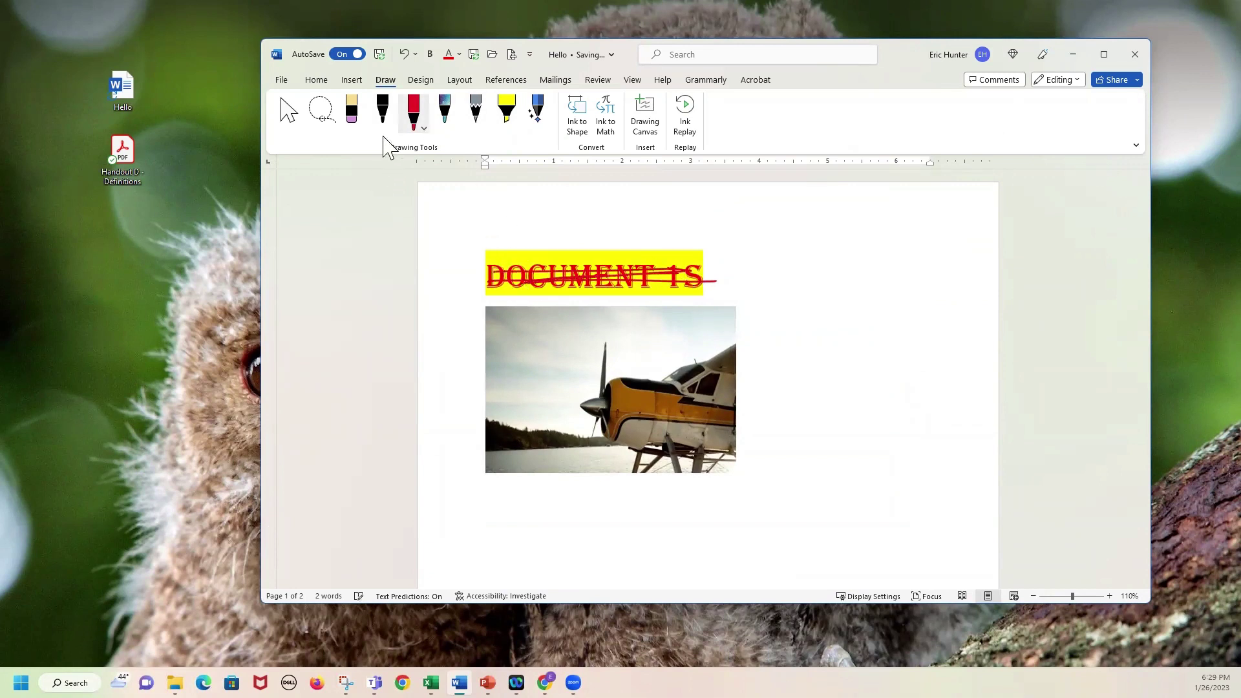
Erase all the ink strokes from both pages
{"action": "left_click", "coordinate": [355, 120]}
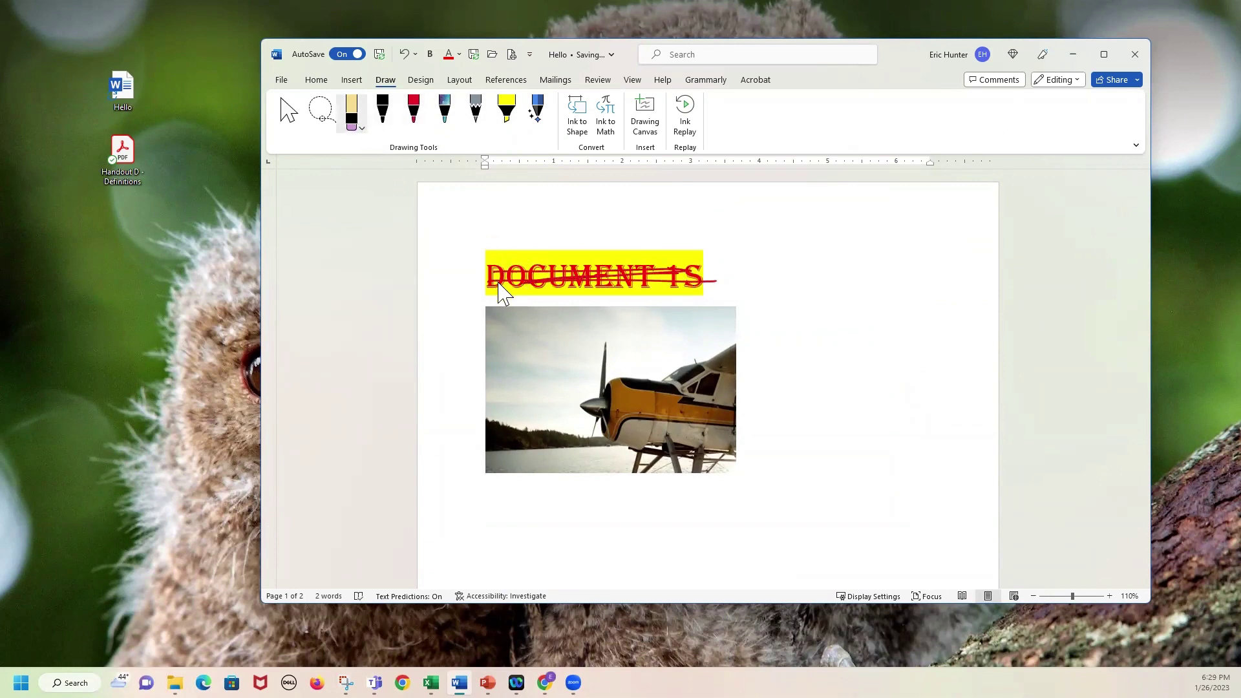
{"action": "left_click", "coordinate": [499, 284]}
{"action": "scroll", "coordinate": [657, 272], "scroll_direction": "down", "scroll_amount": 12}
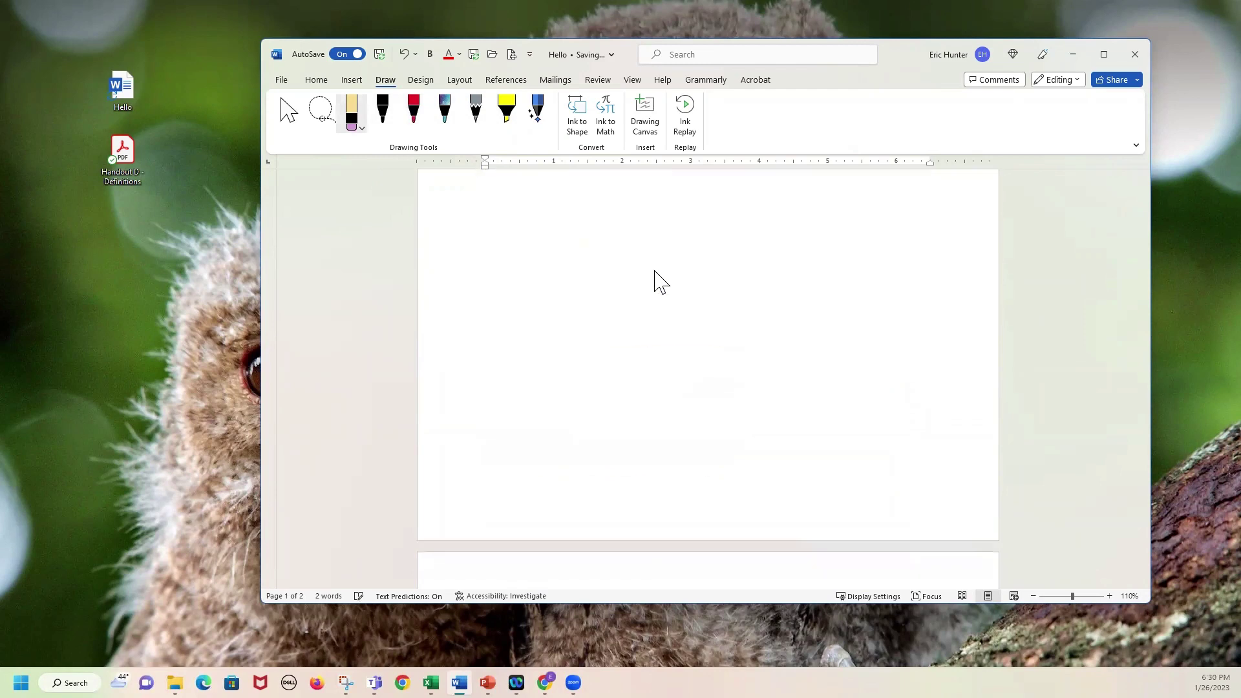
{"action": "scroll", "coordinate": [650, 257], "scroll_direction": "down", "scroll_amount": 3}
{"action": "left_click_drag", "start_coordinate": [687, 471], "coordinate": [898, 407]}
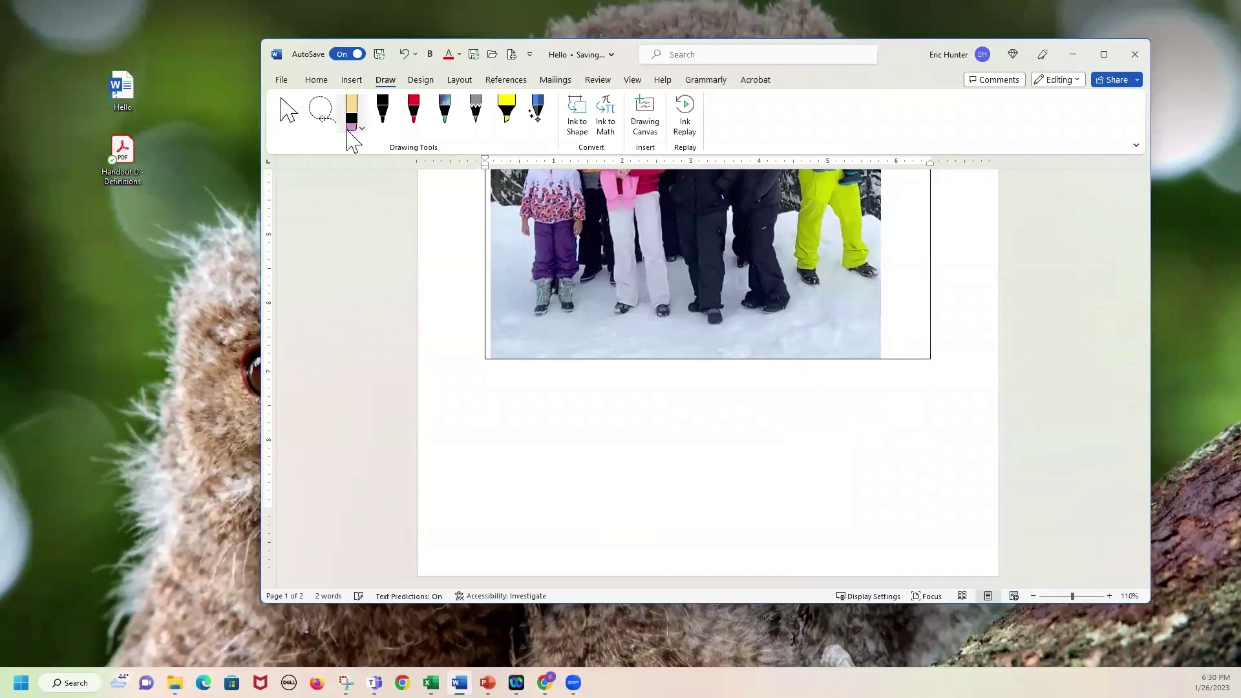
{"action": "left_click", "coordinate": [355, 123]}
{"action": "scroll", "coordinate": [494, 200], "scroll_direction": "up", "scroll_amount": 5}
{"action": "scroll", "coordinate": [493, 200], "scroll_direction": "up", "scroll_amount": 10}
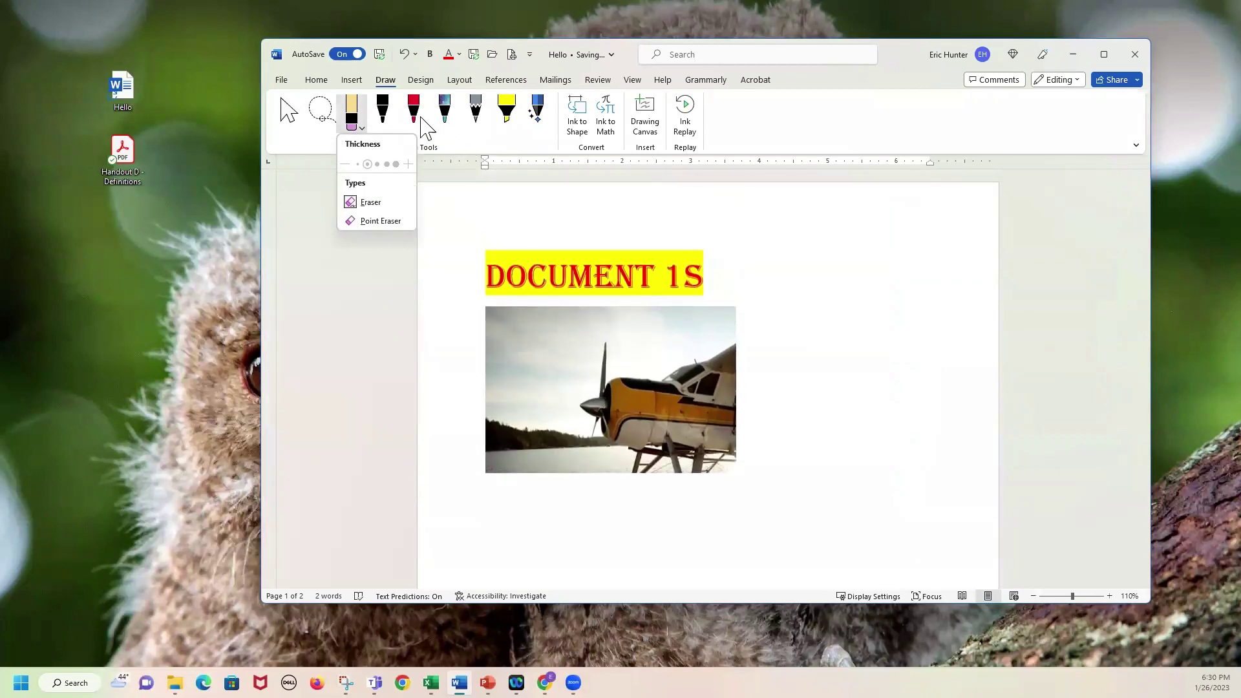
{"action": "left_click", "coordinate": [419, 82]}
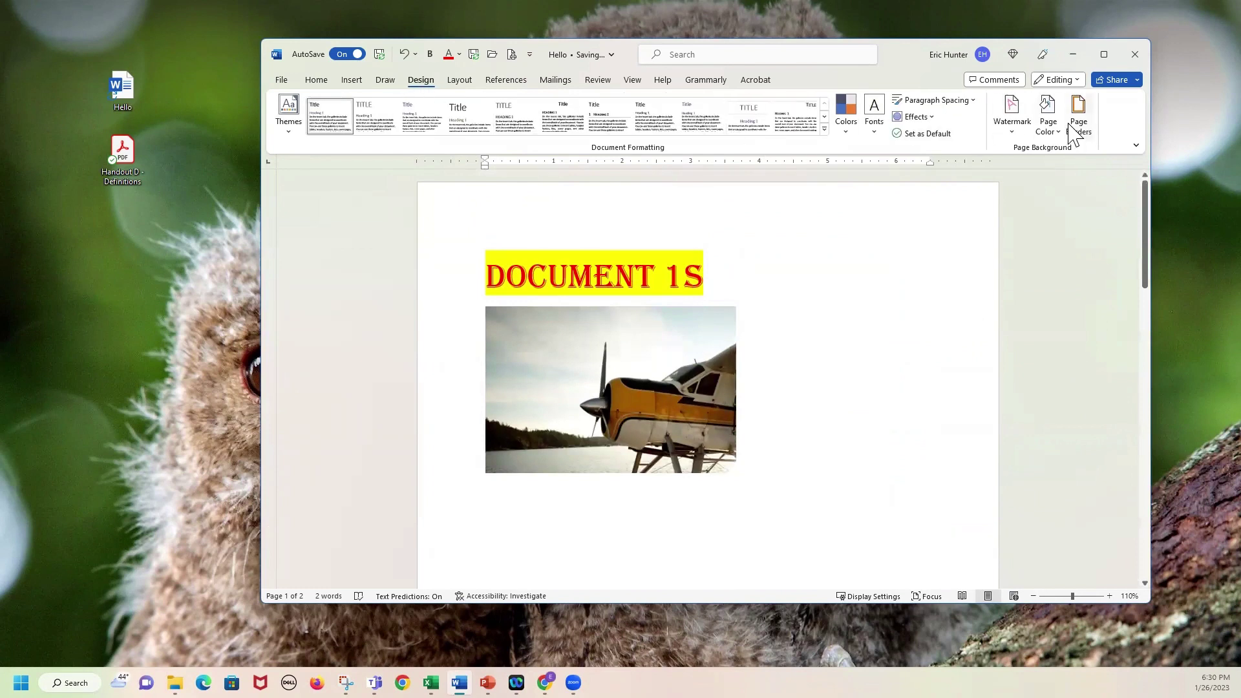
{"action": "left_click", "coordinate": [1013, 120]}
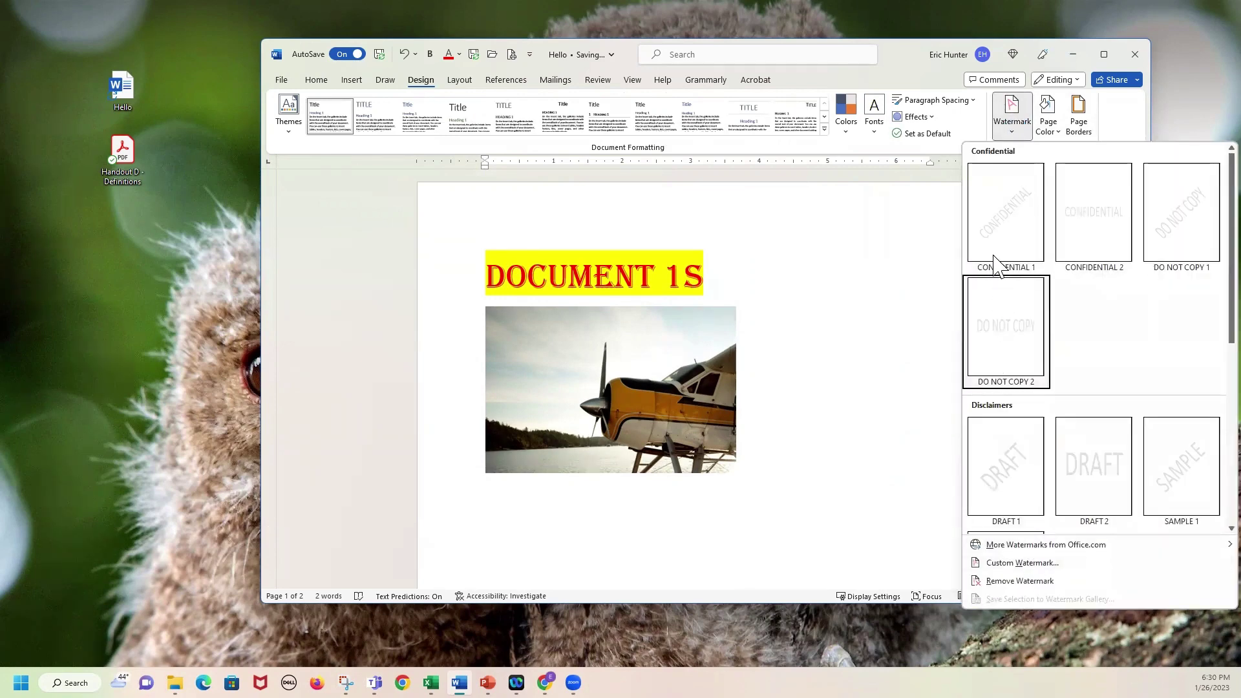
Try the CONFIDENTIAL 1 watermark, then replace it with DRAFT 1
{"action": "left_click", "coordinate": [1005, 241]}
{"action": "scroll", "coordinate": [906, 395], "scroll_direction": "down", "scroll_amount": 1}
{"action": "scroll", "coordinate": [892, 394], "scroll_direction": "down", "scroll_amount": 1}
{"action": "scroll", "coordinate": [874, 394], "scroll_direction": "down", "scroll_amount": 5, "text": "ctrl"}
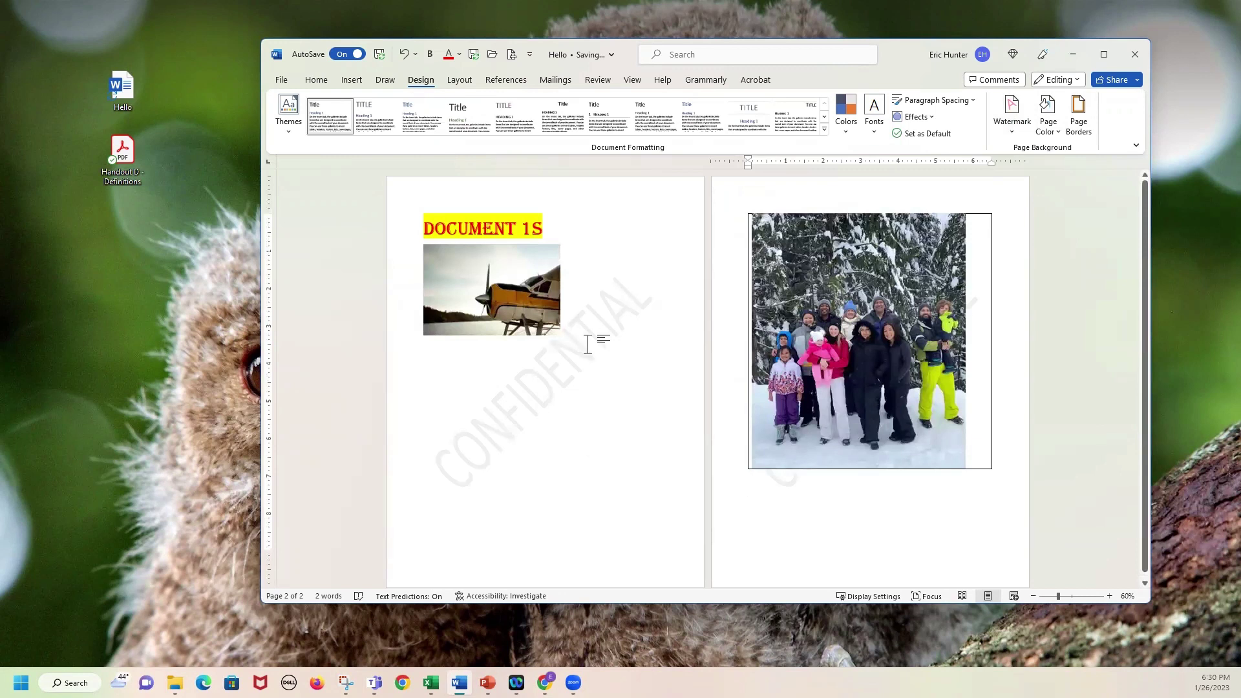
{"action": "left_click", "coordinate": [1015, 130]}
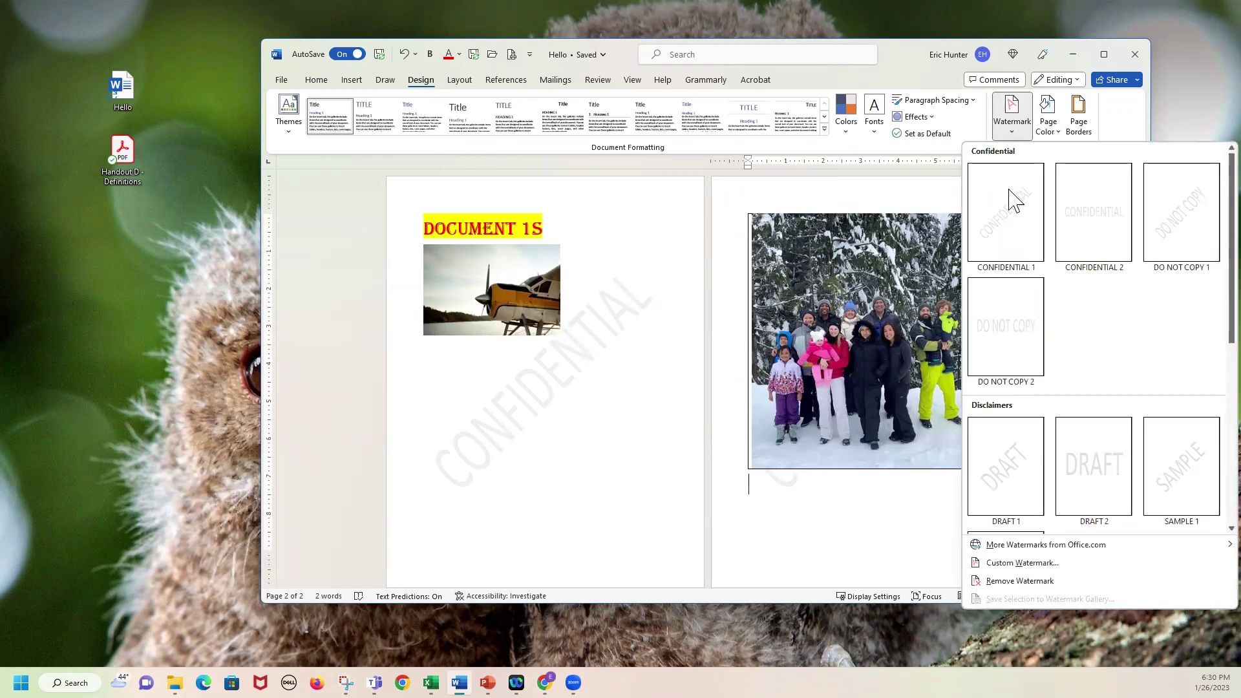
{"action": "left_click", "coordinate": [1026, 491]}
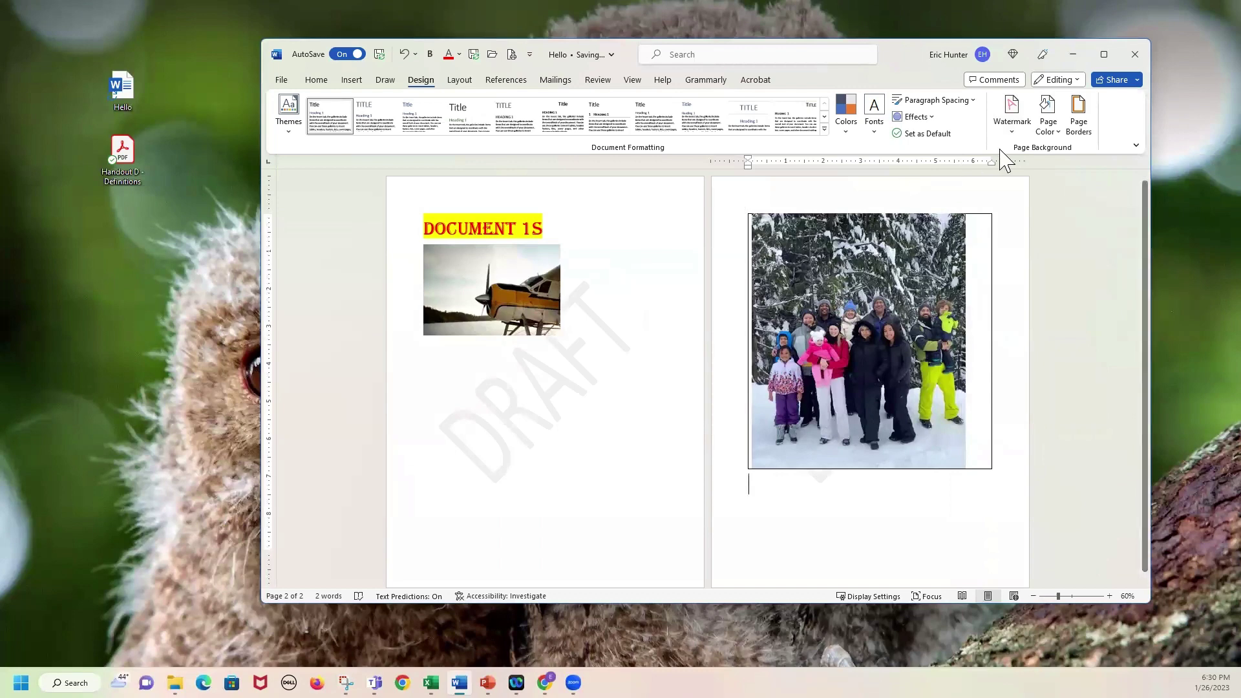
Create a custom text watermark reading TOP SECRET
{"action": "left_click", "coordinate": [1012, 123]}
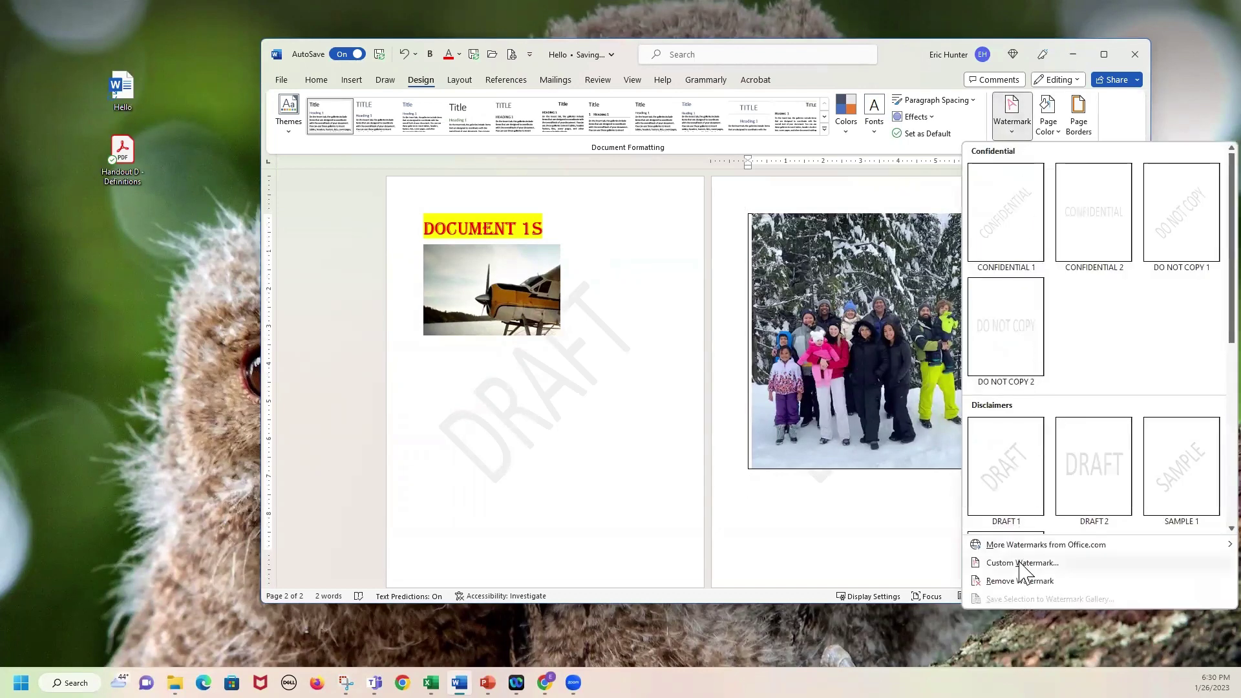
{"action": "left_click", "coordinate": [1019, 564]}
{"action": "double_click", "coordinate": [672, 326]}
{"action": "type", "text": "t"}
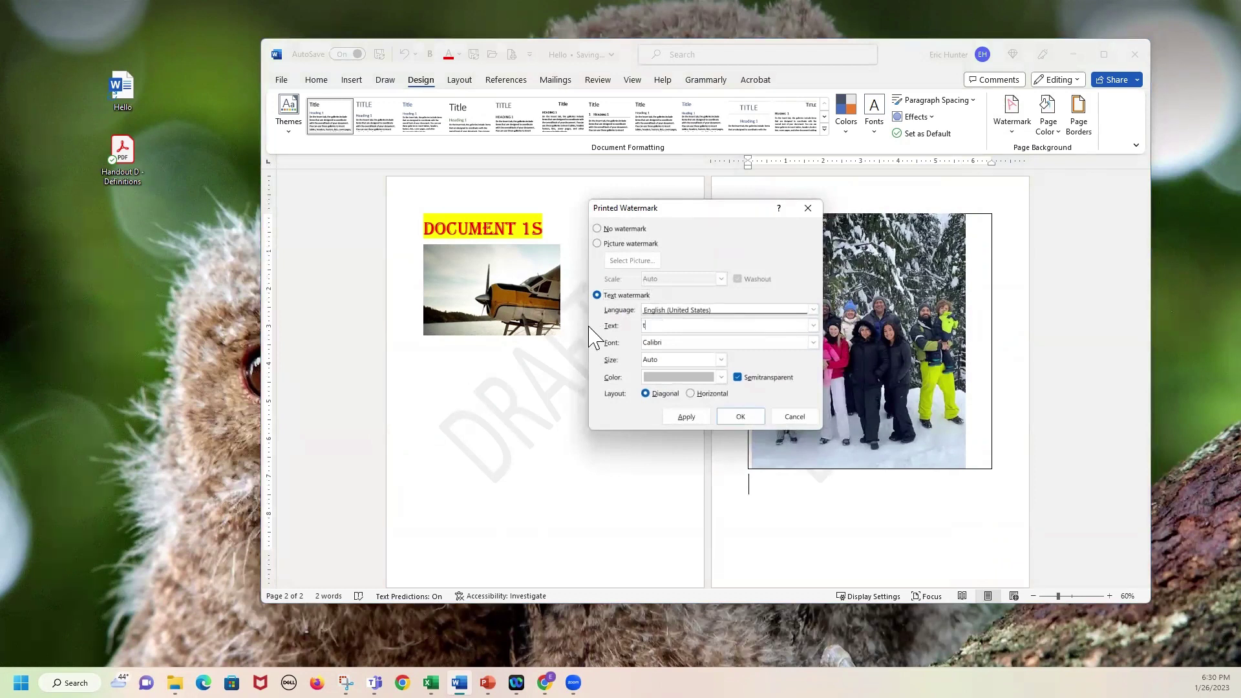
{"action": "key", "text": "BackSpace"}
{"action": "key", "text": "Caps_Lock"}
{"action": "type", "text": "TOP SECR"}
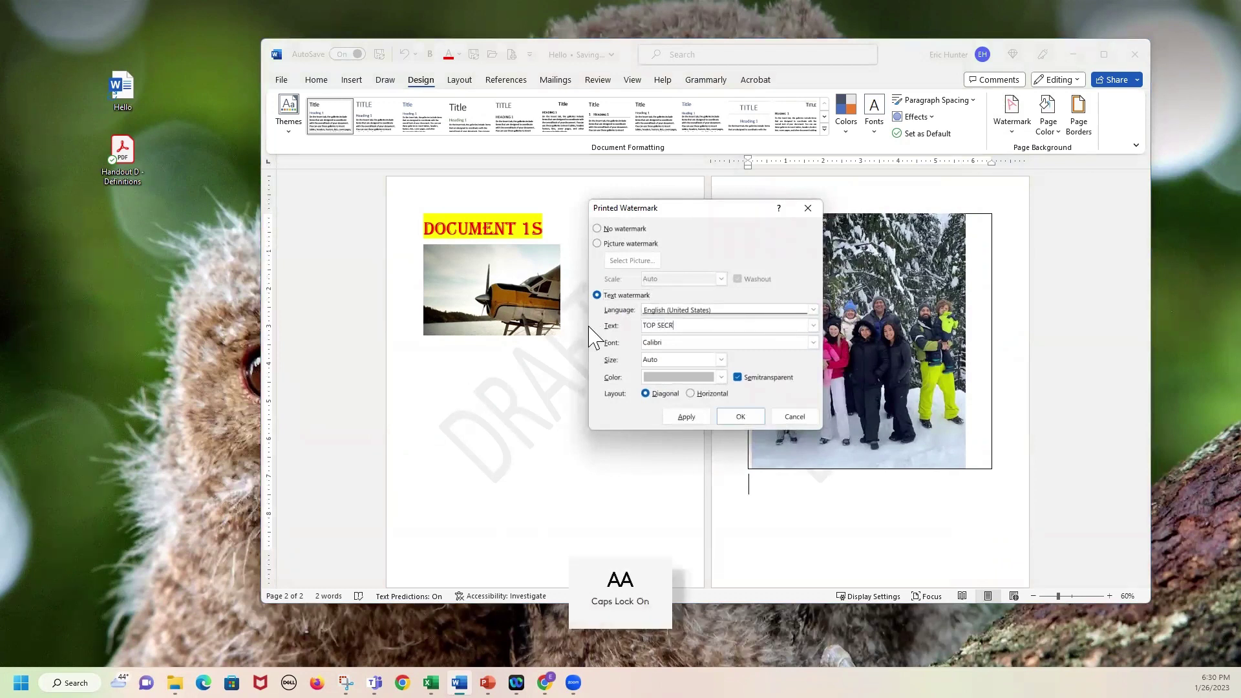
{"action": "type", "text": "ET"}
{"action": "left_click", "coordinate": [741, 416]}
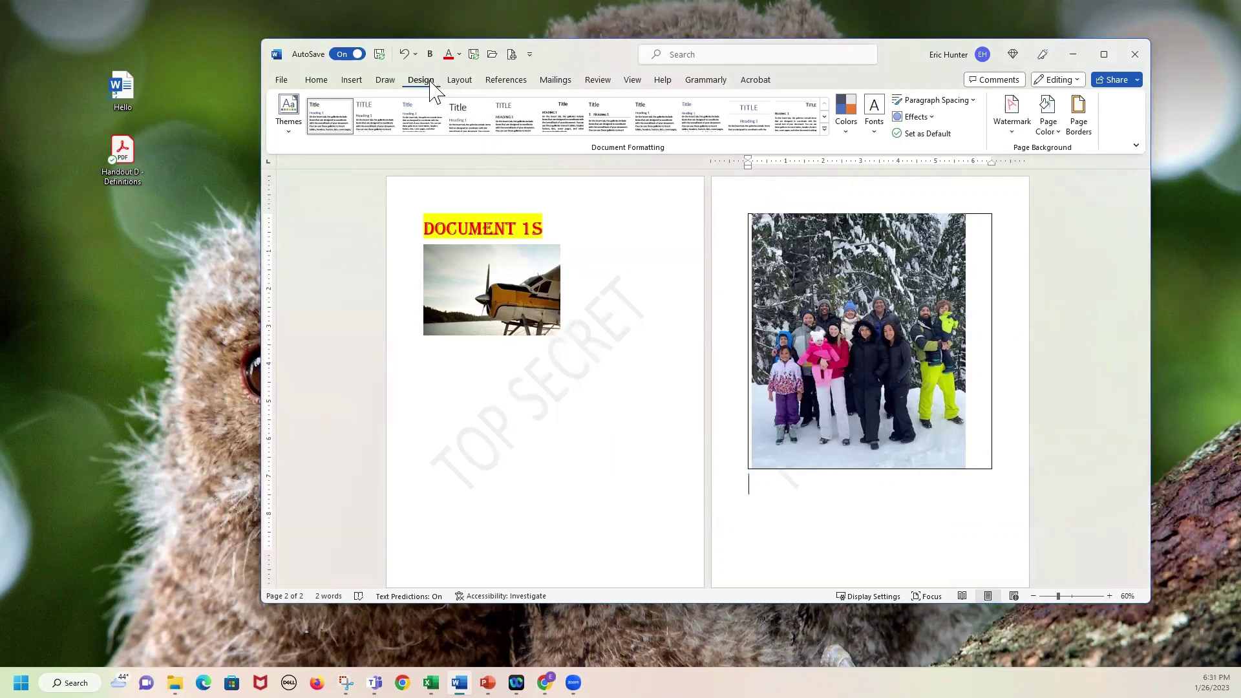
Set the Hello document's page orientation to Portrait, leaving two portrait pages
{"action": "left_click", "coordinate": [458, 82]}
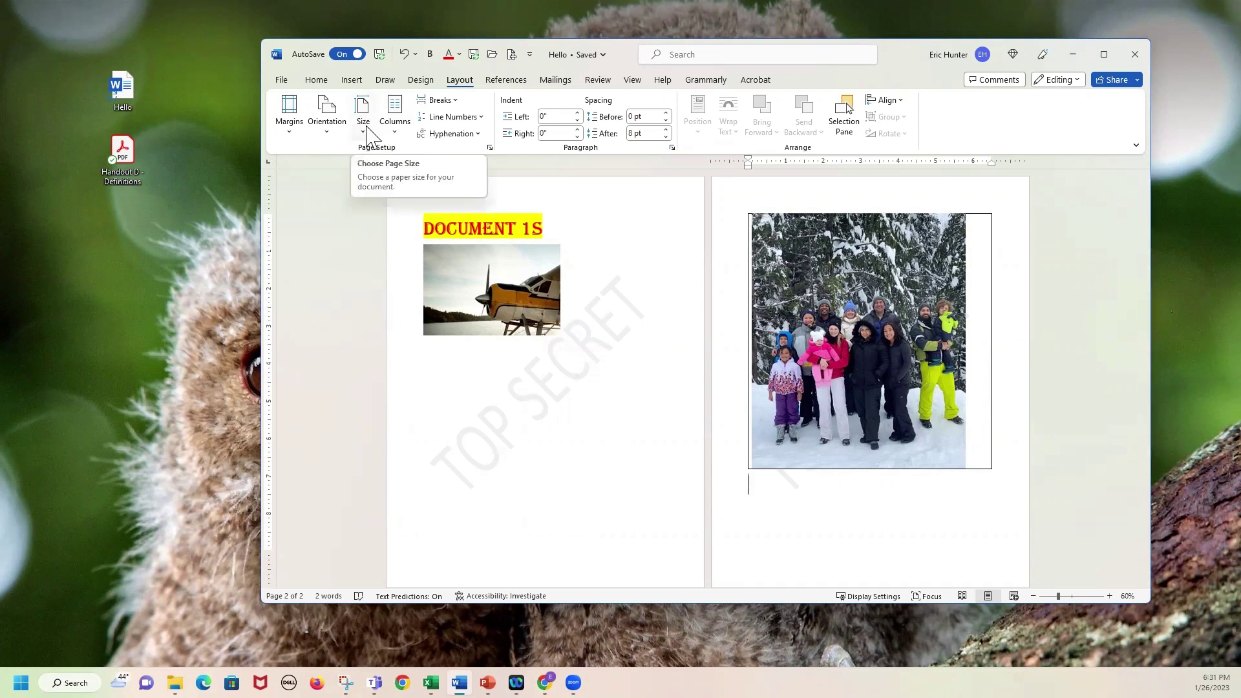
{"action": "left_click", "coordinate": [323, 129]}
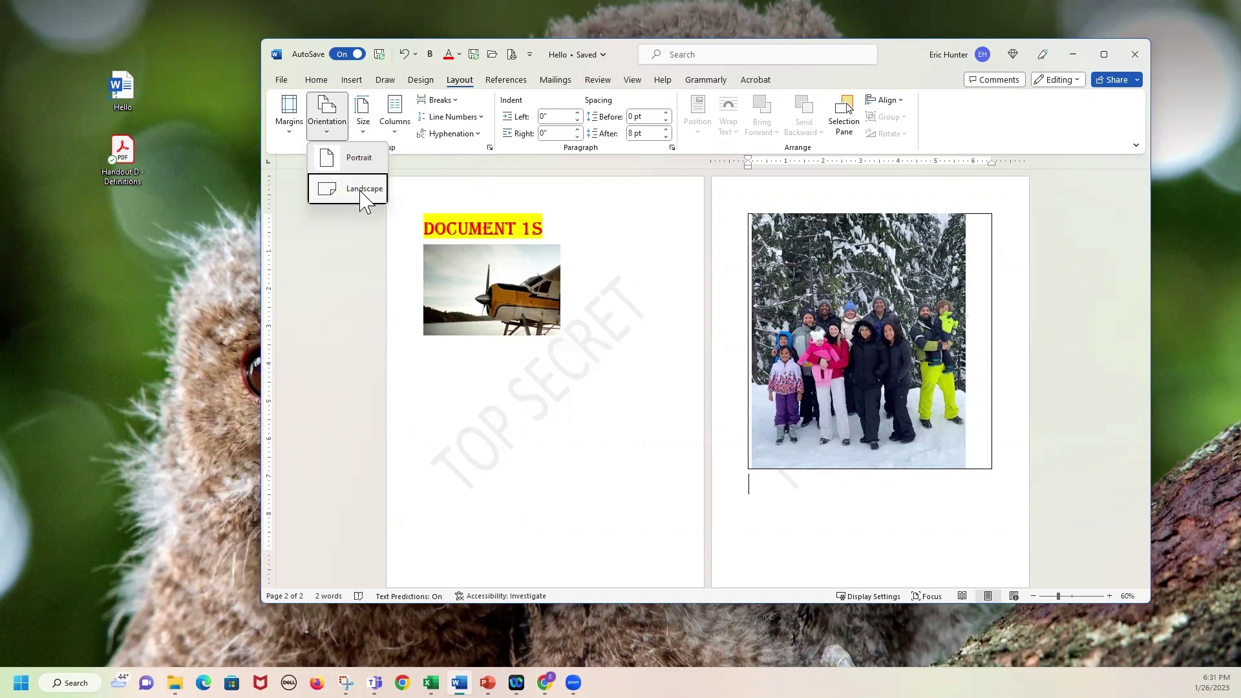
{"action": "left_click", "coordinate": [331, 130]}
{"action": "left_click", "coordinate": [332, 129]}
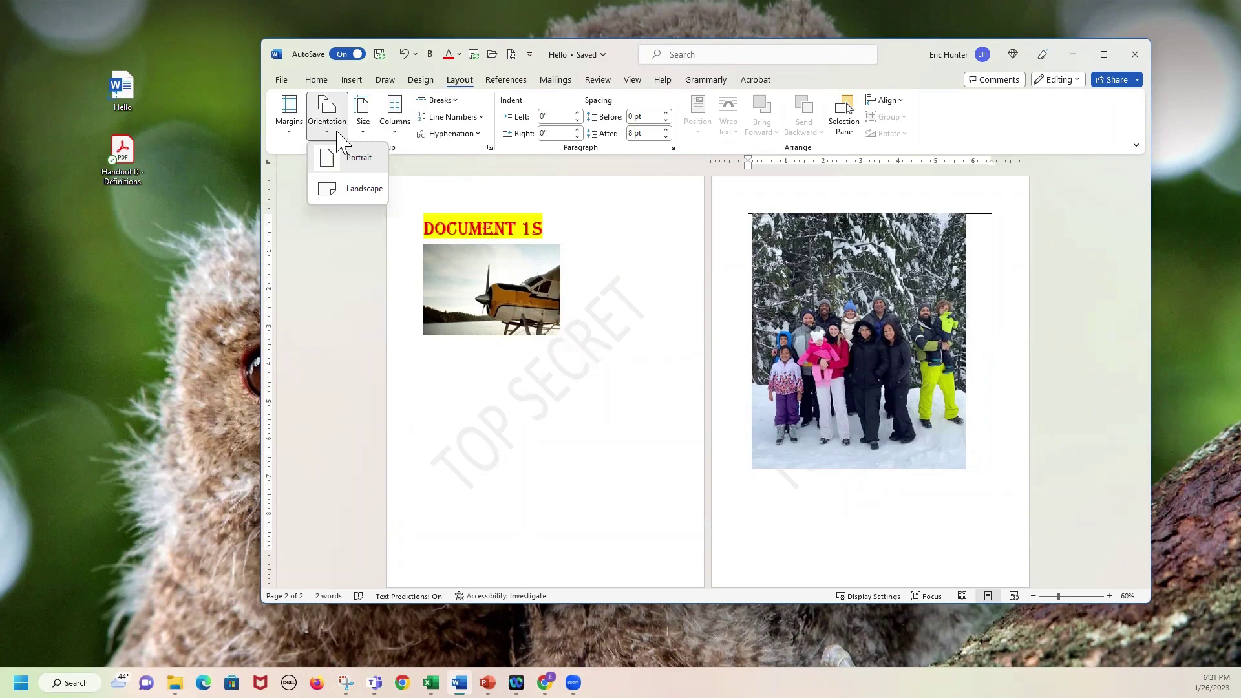
{"action": "left_click", "coordinate": [363, 210]}
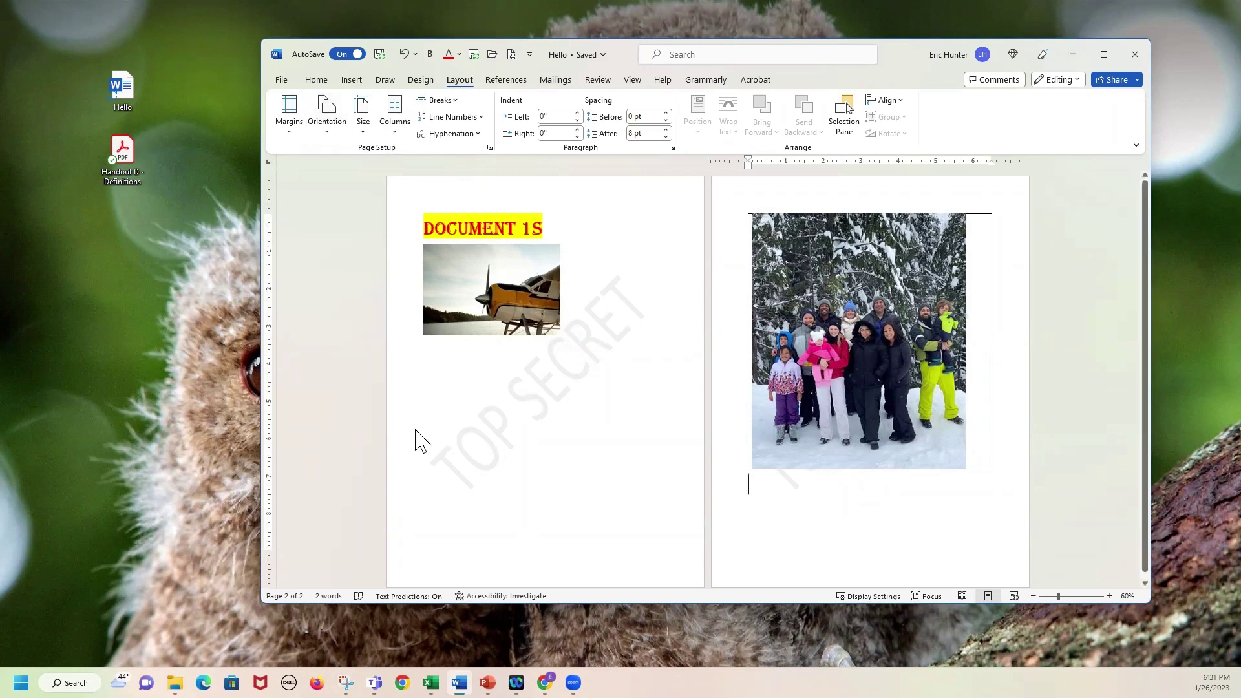
{"action": "scroll", "coordinate": [766, 569], "scroll_direction": "up", "scroll_amount": 1}
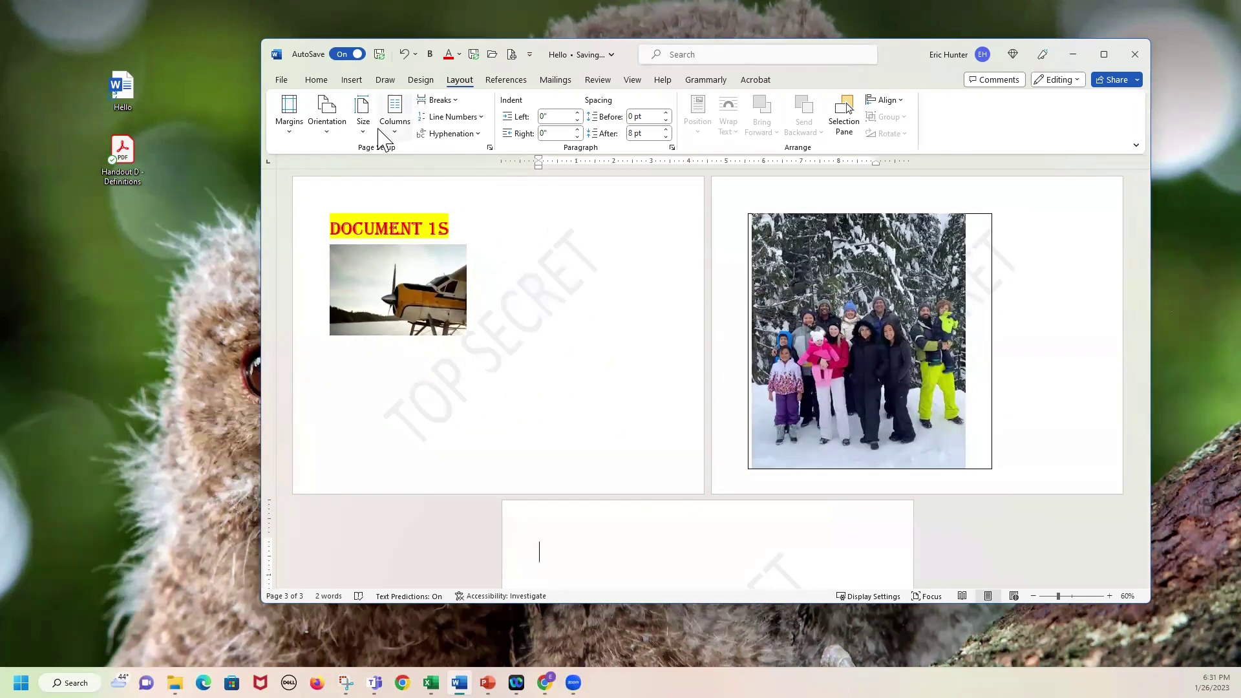
{"action": "left_click", "coordinate": [327, 122]}
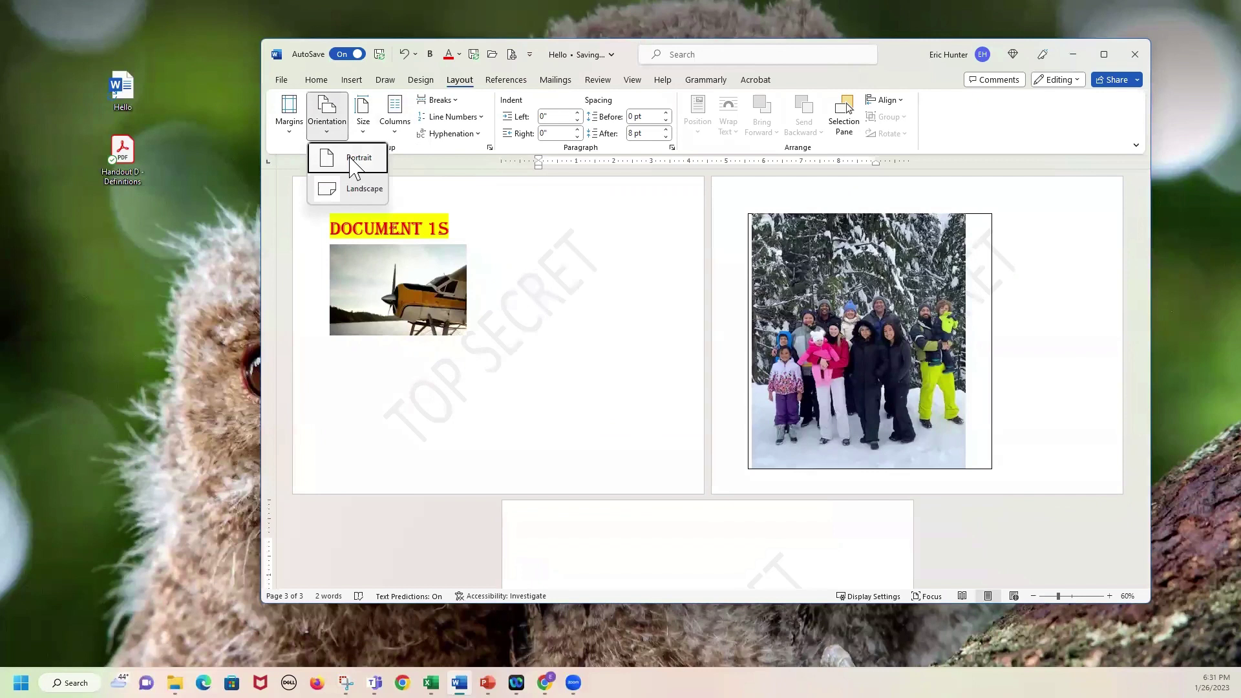
{"action": "left_click", "coordinate": [355, 166]}
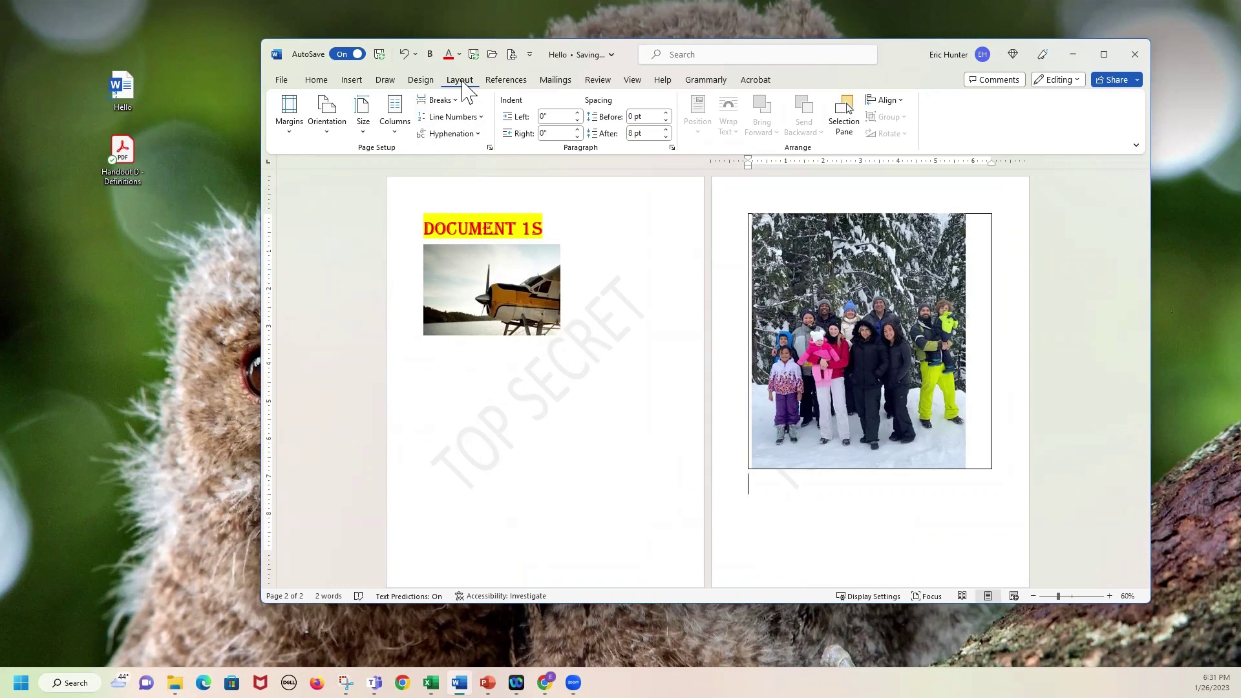
Look over the References, Mailings and Review tabs, then shorten the heading to 'DOCU 1S'
{"action": "left_click", "coordinate": [510, 81]}
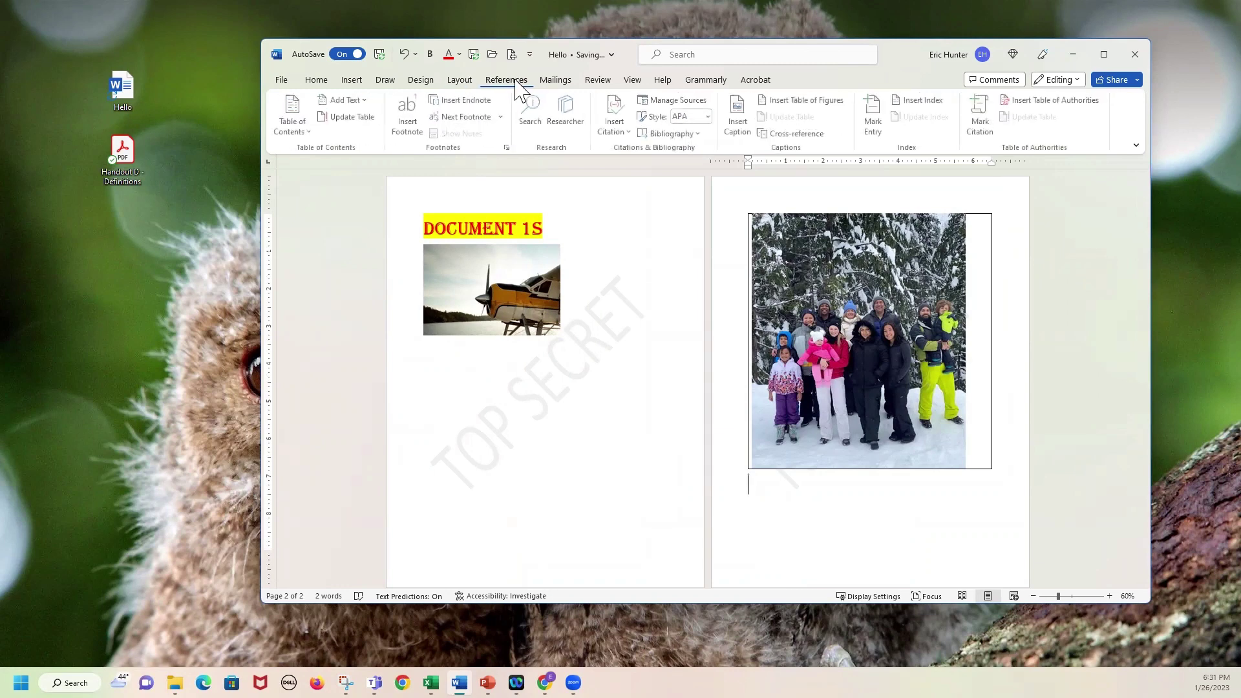
{"action": "left_click", "coordinate": [553, 80]}
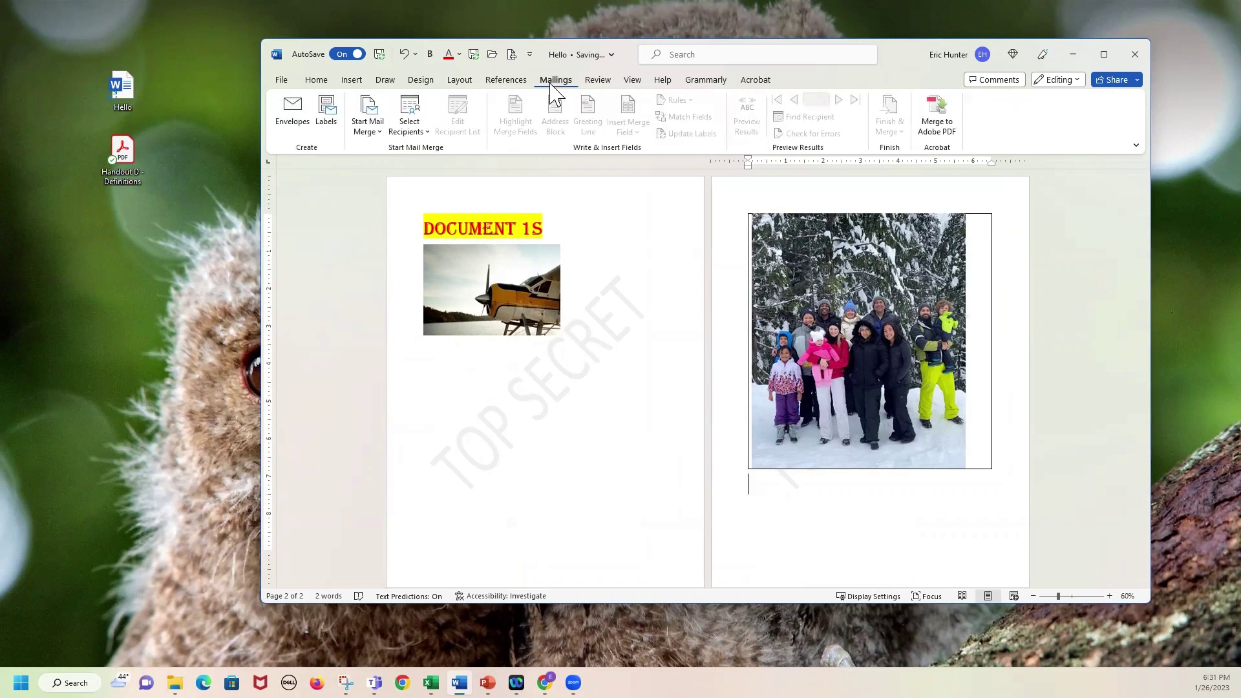
{"action": "left_click", "coordinate": [597, 81]}
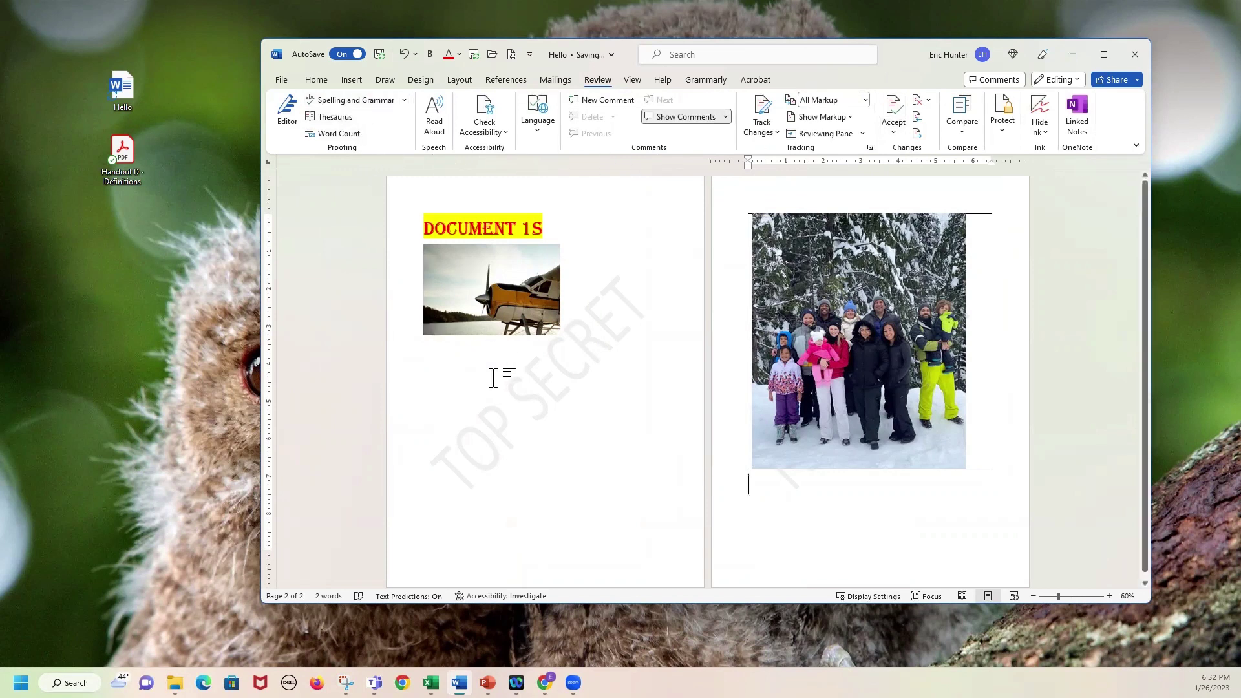
{"action": "left_click", "coordinate": [509, 226]}
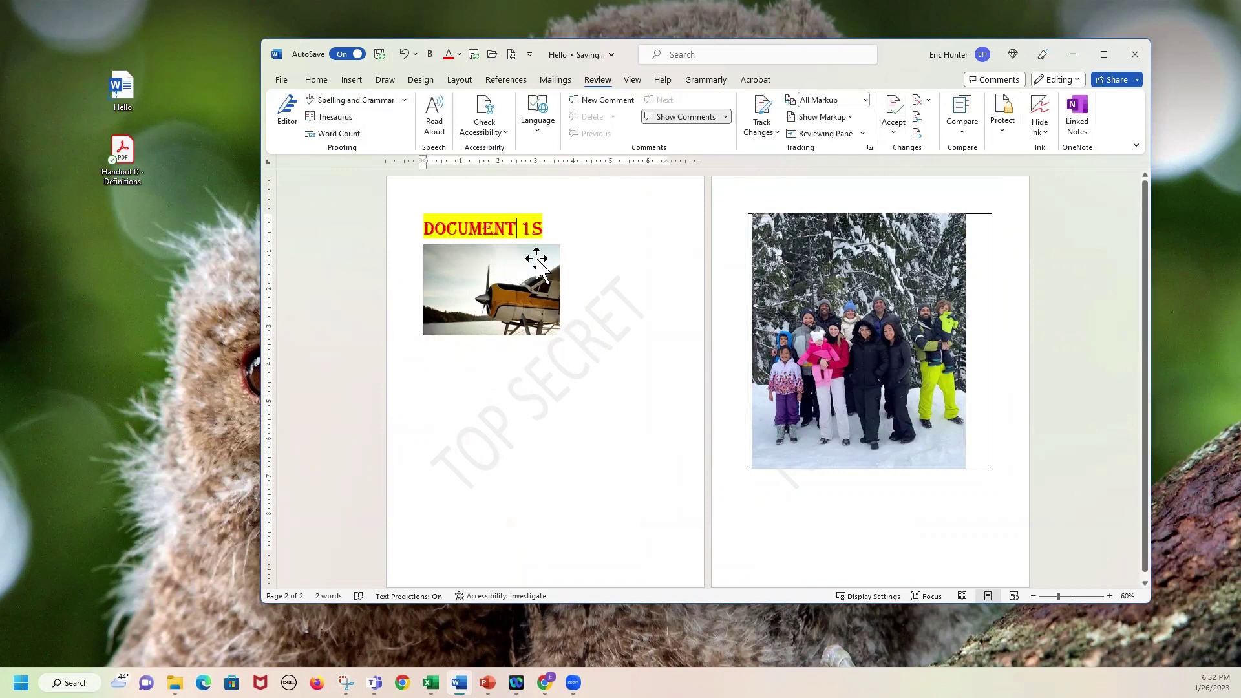
{"action": "key", "text": "BackSpace"}
{"action": "key", "text": "BackSpace"}
{"action": "key", "text": "BackSpace"}
{"action": "key", "text": "BackSpace"}
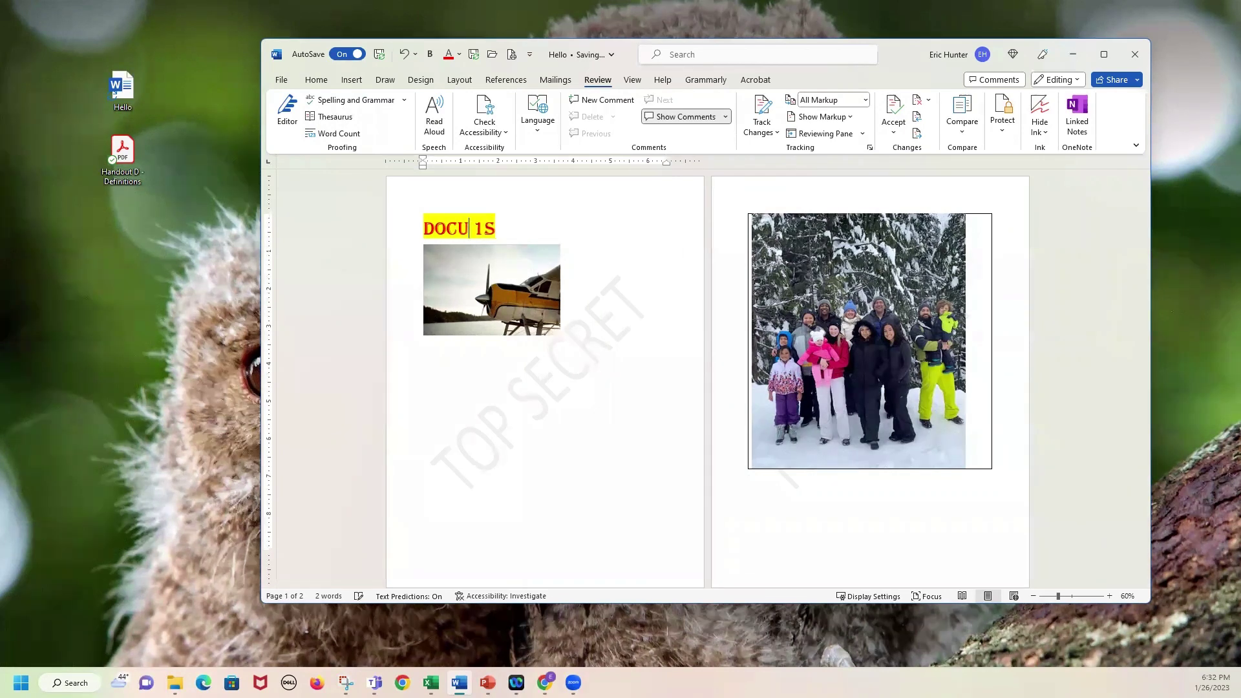
Zoom in to 140% and select the whole 'DOCU 1S' heading
{"action": "left_click", "coordinate": [1109, 595]}
{"action": "left_click", "coordinate": [1109, 596]}
{"action": "left_click", "coordinate": [1110, 596]}
{"action": "left_click", "coordinate": [1109, 596]}
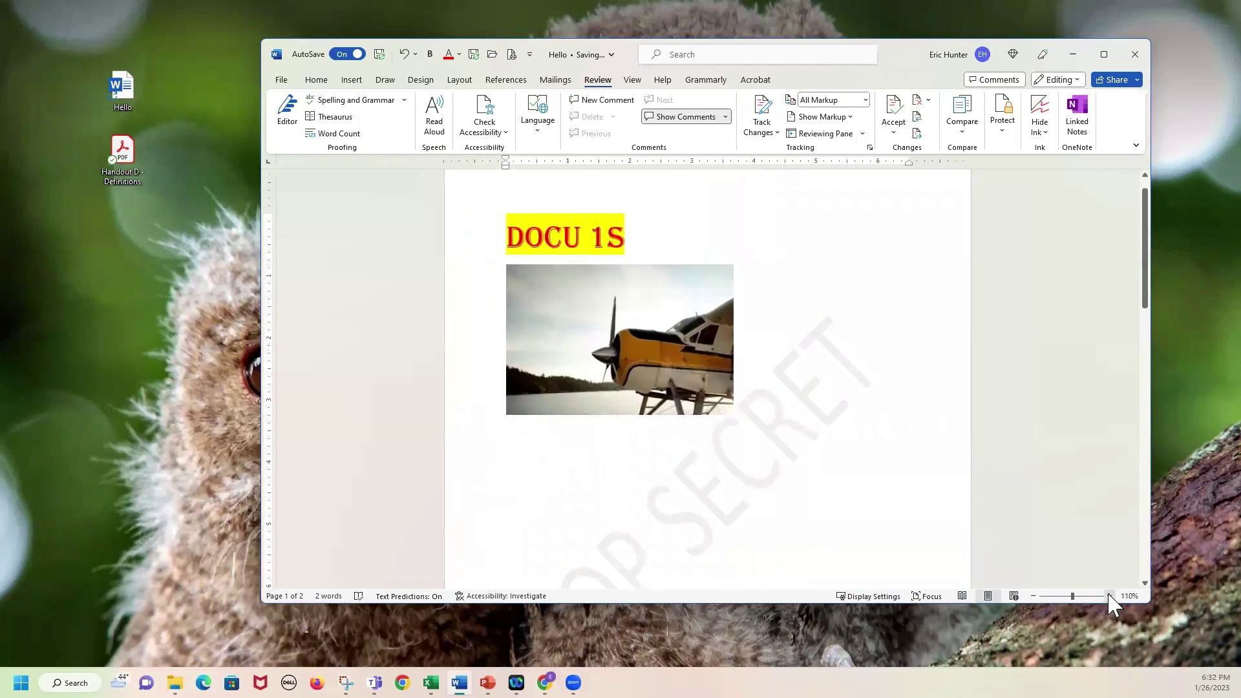
{"action": "left_click", "coordinate": [1109, 596]}
{"action": "left_click", "coordinate": [1110, 596]}
{"action": "left_click", "coordinate": [1110, 595]}
{"action": "left_click", "coordinate": [1109, 596]}
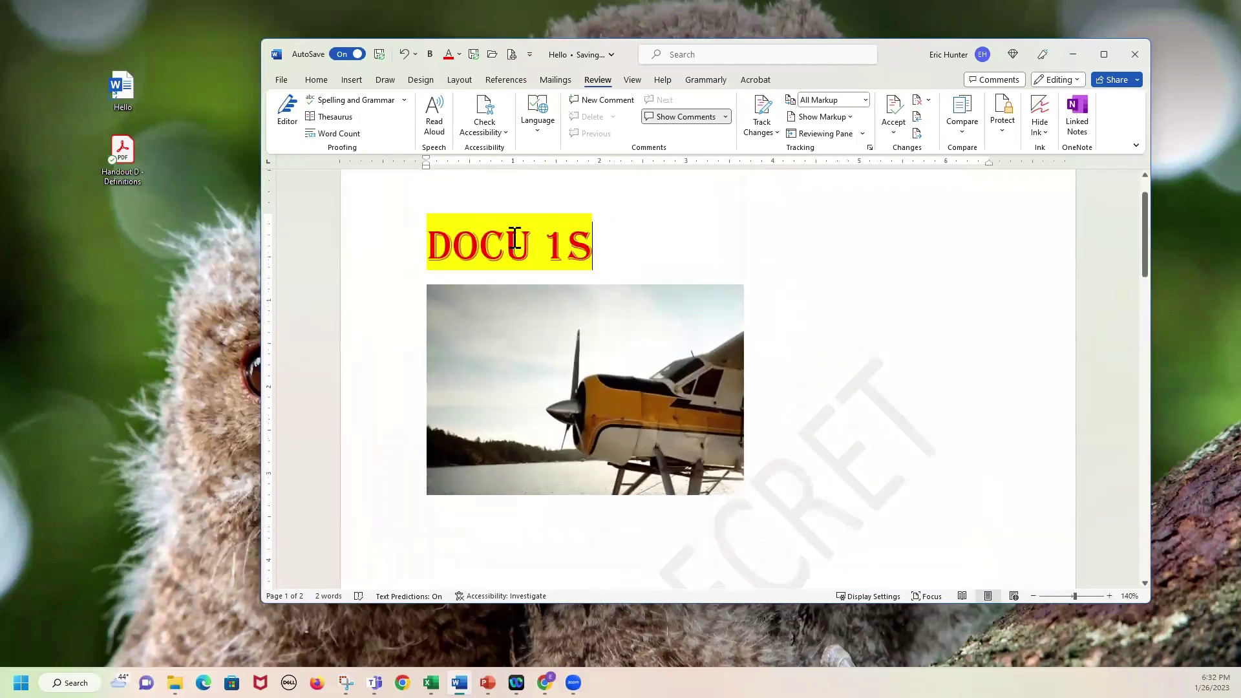
{"action": "triple_click", "coordinate": [476, 244]}
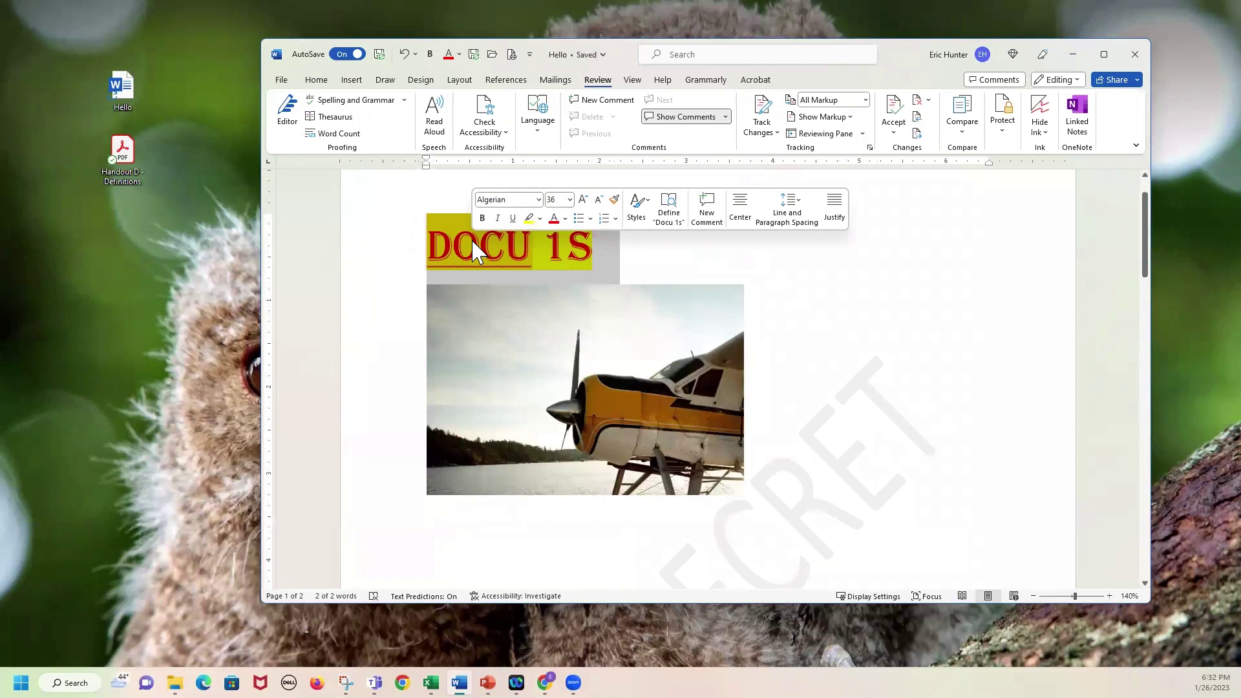
Retype the heading as 'HYPERBBOLE' and change its font colour from red to black
{"action": "type", "text": "HYPER"}
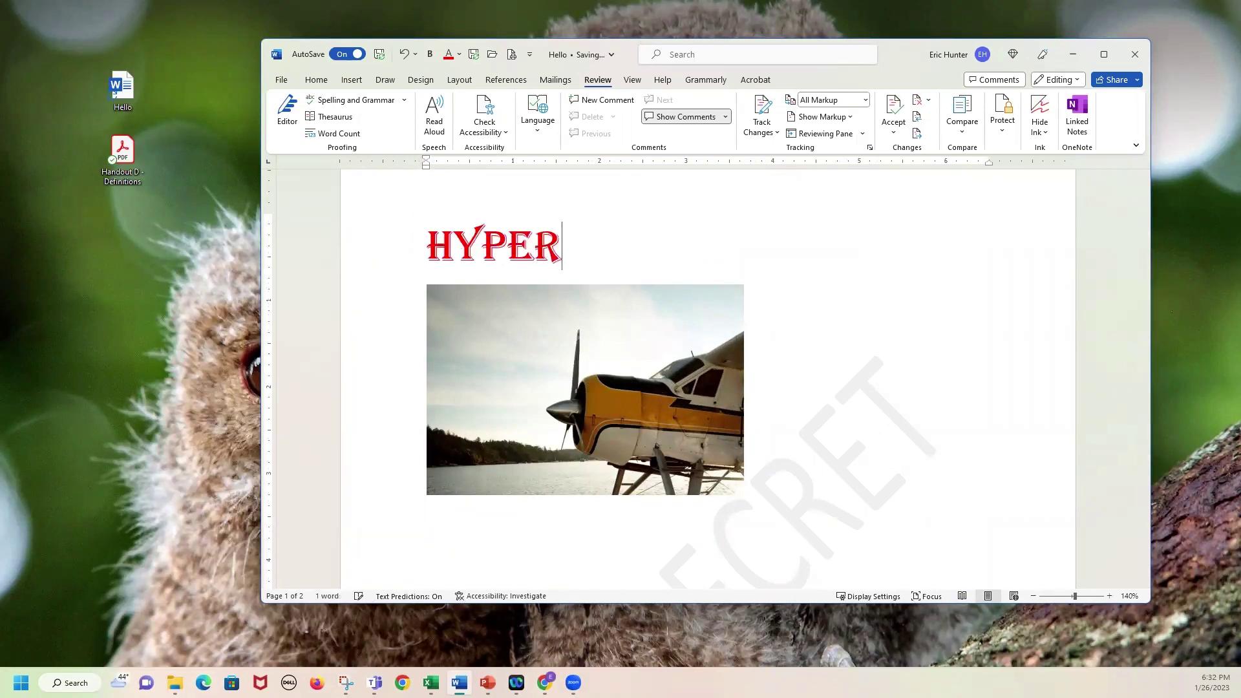
{"action": "type", "text": "BBOLE"}
{"action": "key", "text": "Caps_Lock"}
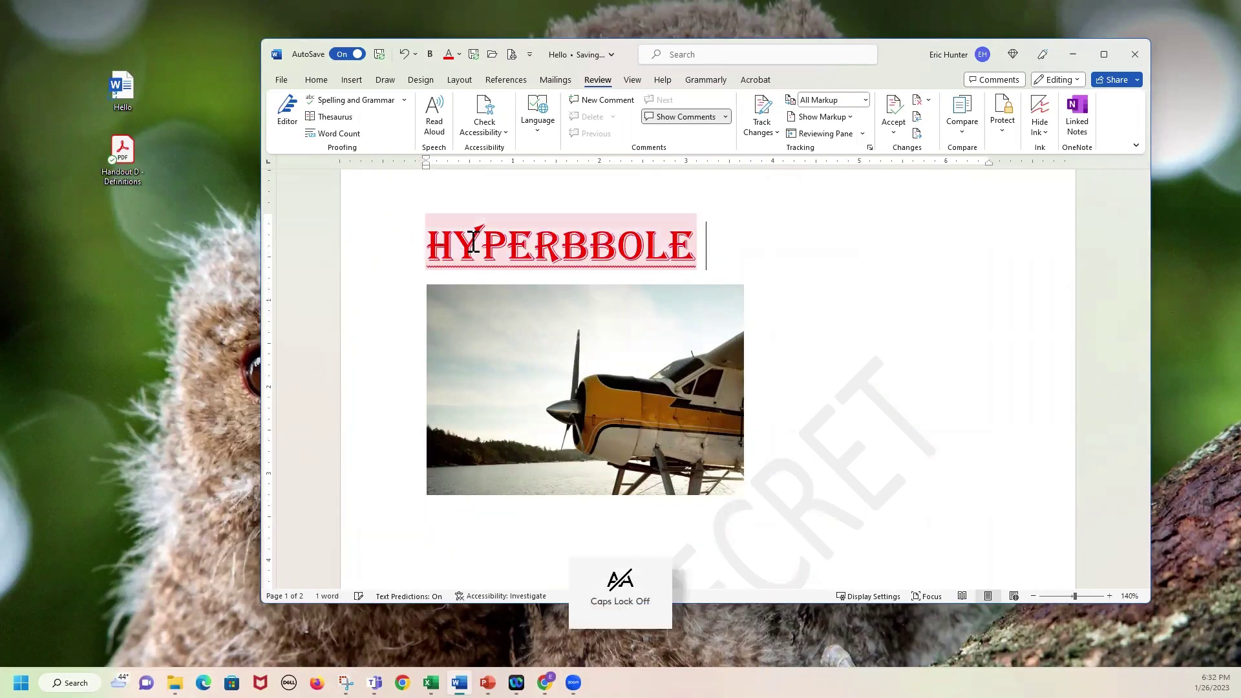
{"action": "key", "text": "Caps_Lock"}
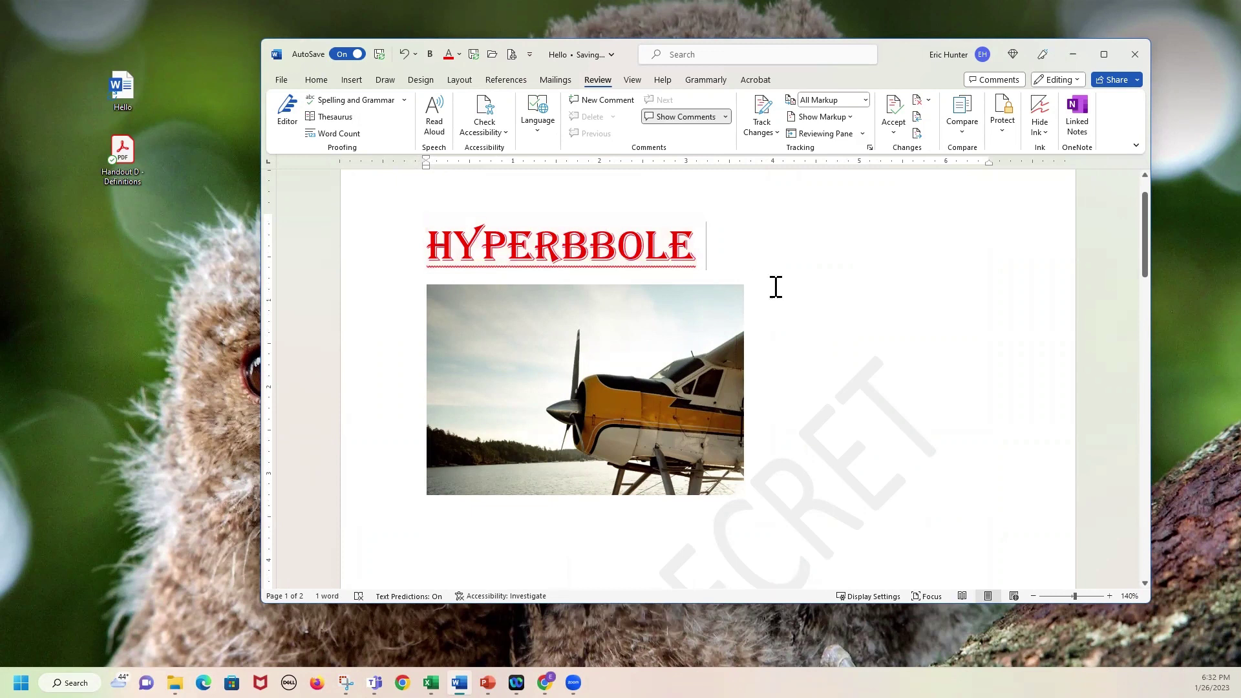
{"action": "left_click_drag", "start_coordinate": [699, 244], "coordinate": [434, 240]}
{"action": "left_click", "coordinate": [527, 217]}
{"action": "left_click", "coordinate": [549, 237]}
{"action": "left_click", "coordinate": [707, 252]}
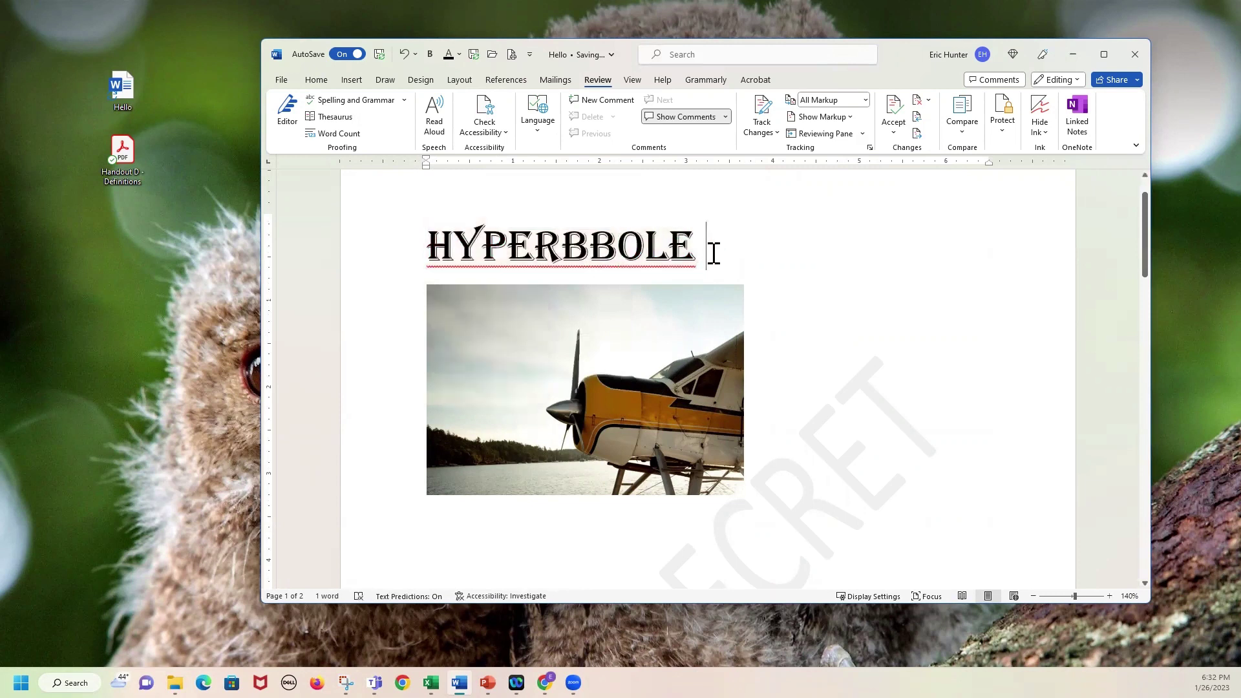
{"action": "double_click", "coordinate": [657, 256]}
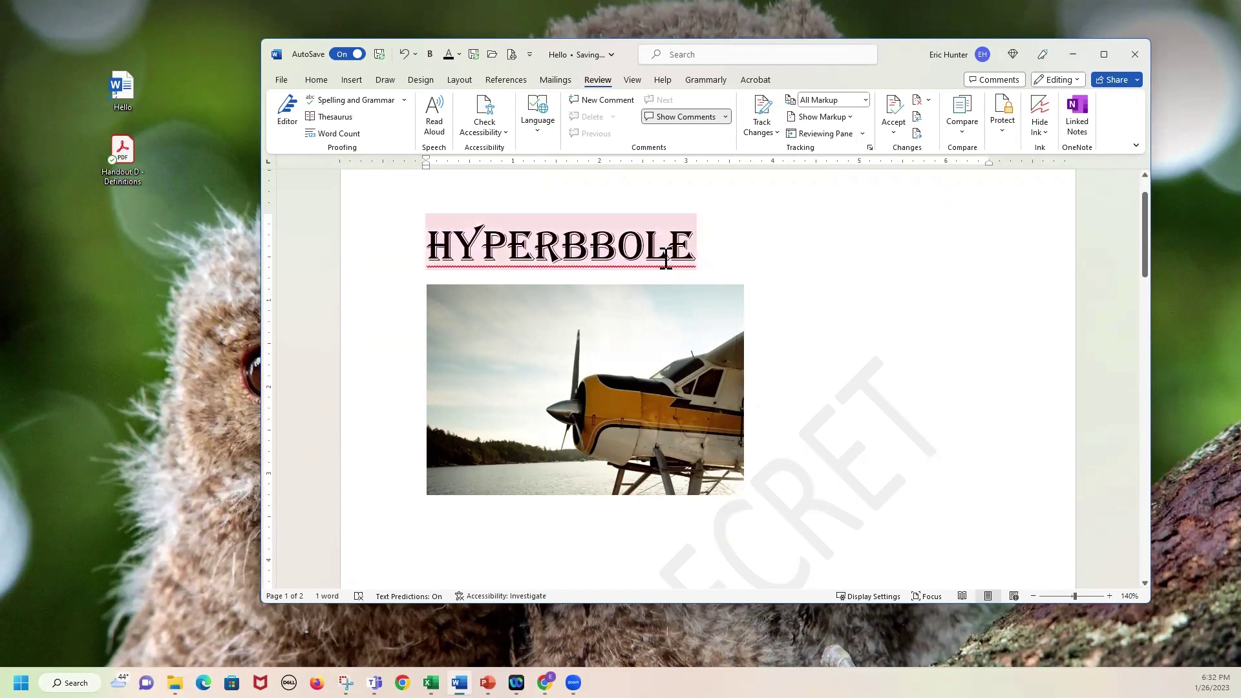
Correct 'HYPERBBOLE' to 'HYPERBOLE' using the spelling suggestion
{"action": "right_click", "coordinate": [666, 259]}
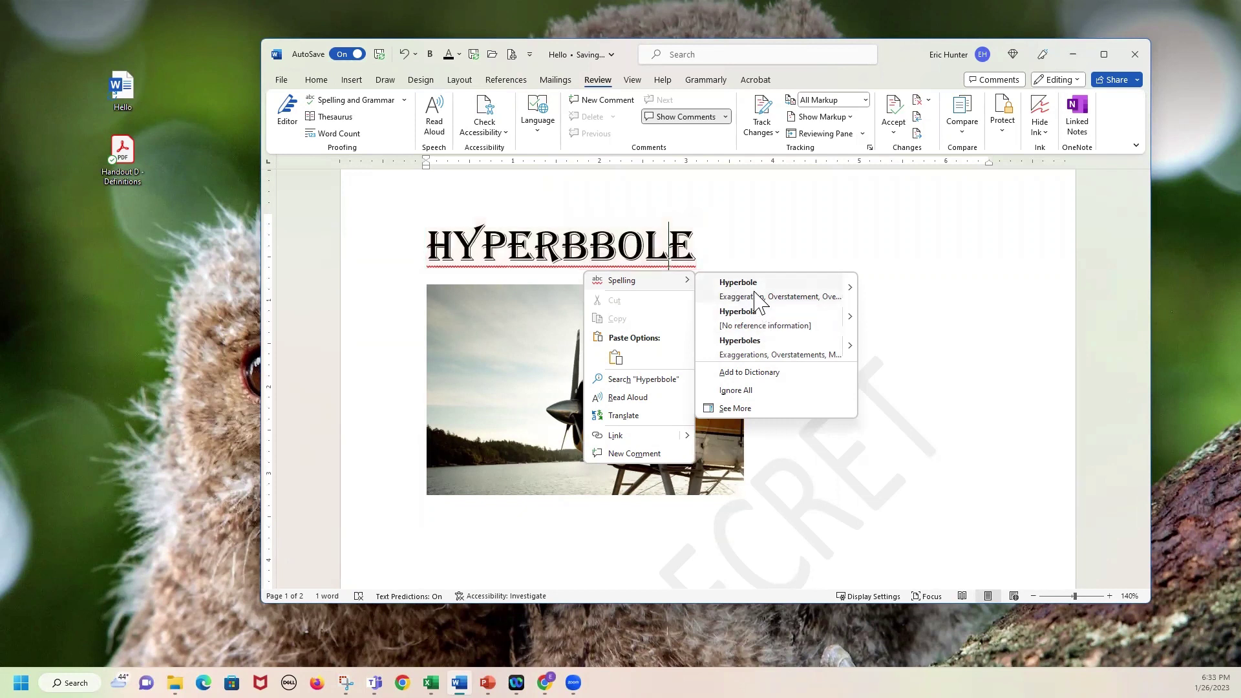
{"action": "left_click", "coordinate": [755, 294]}
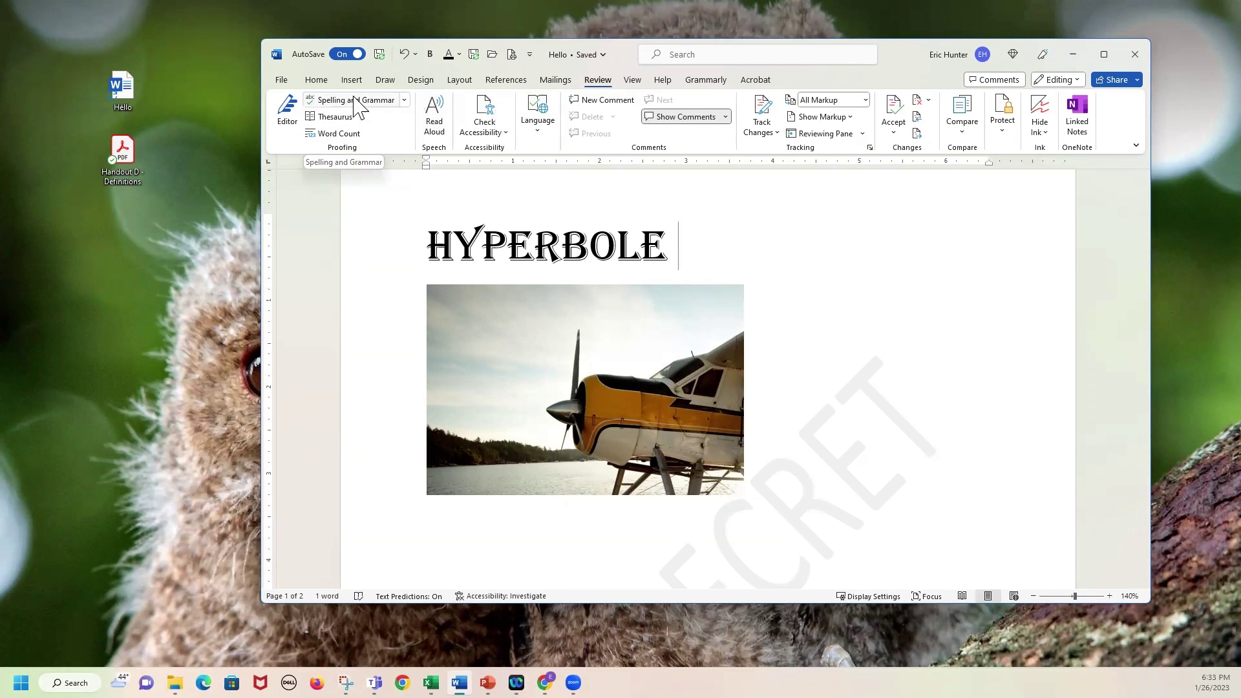
{"action": "left_click", "coordinate": [317, 80]}
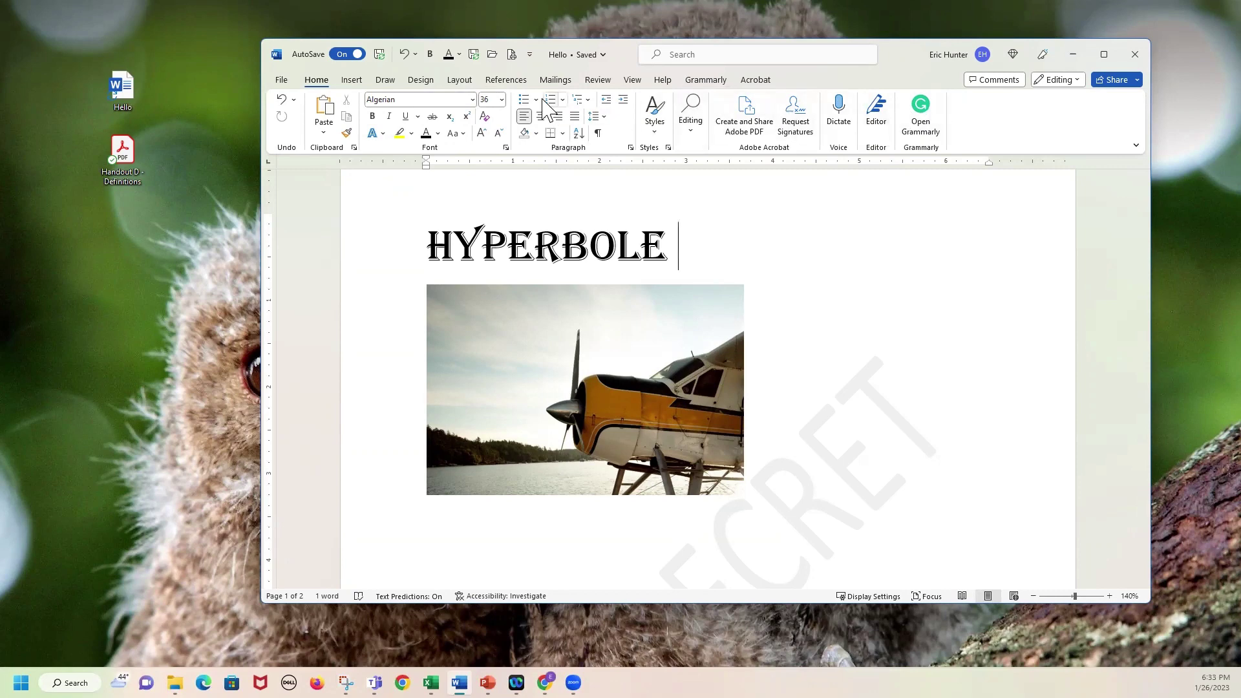
Remove the TOP SECRET watermark from the document
{"action": "left_click", "coordinate": [597, 79]}
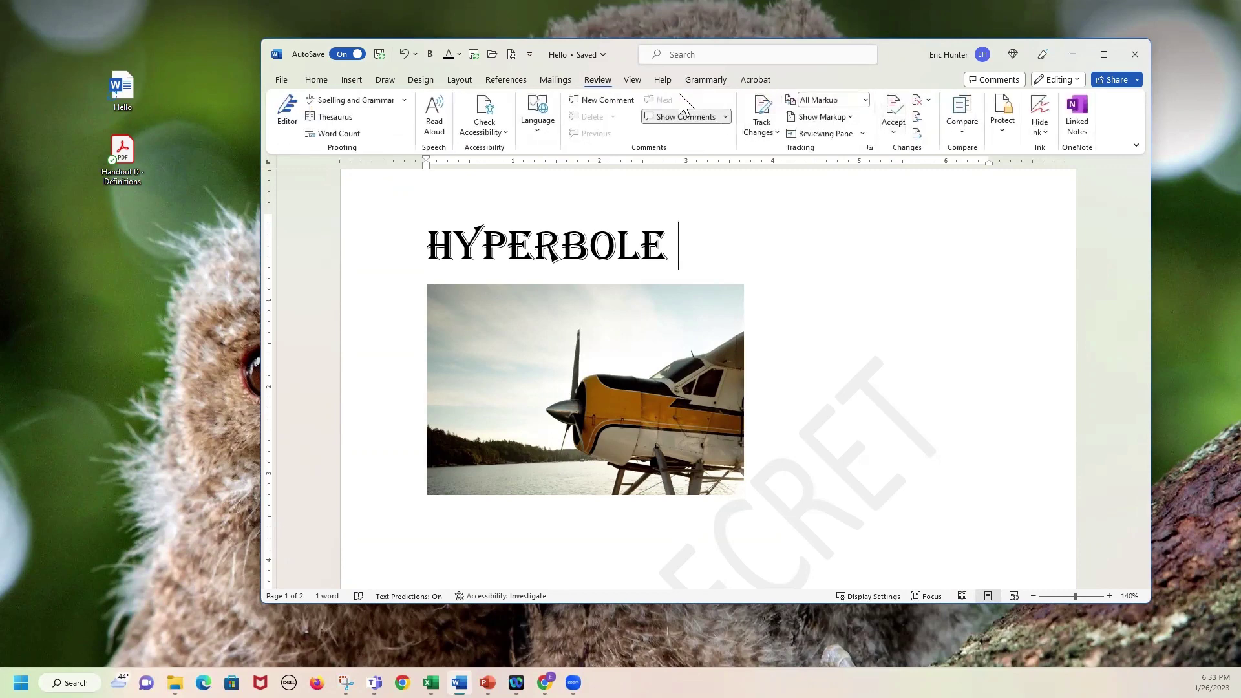
{"action": "scroll", "coordinate": [524, 88], "scroll_direction": "up", "scroll_amount": 4}
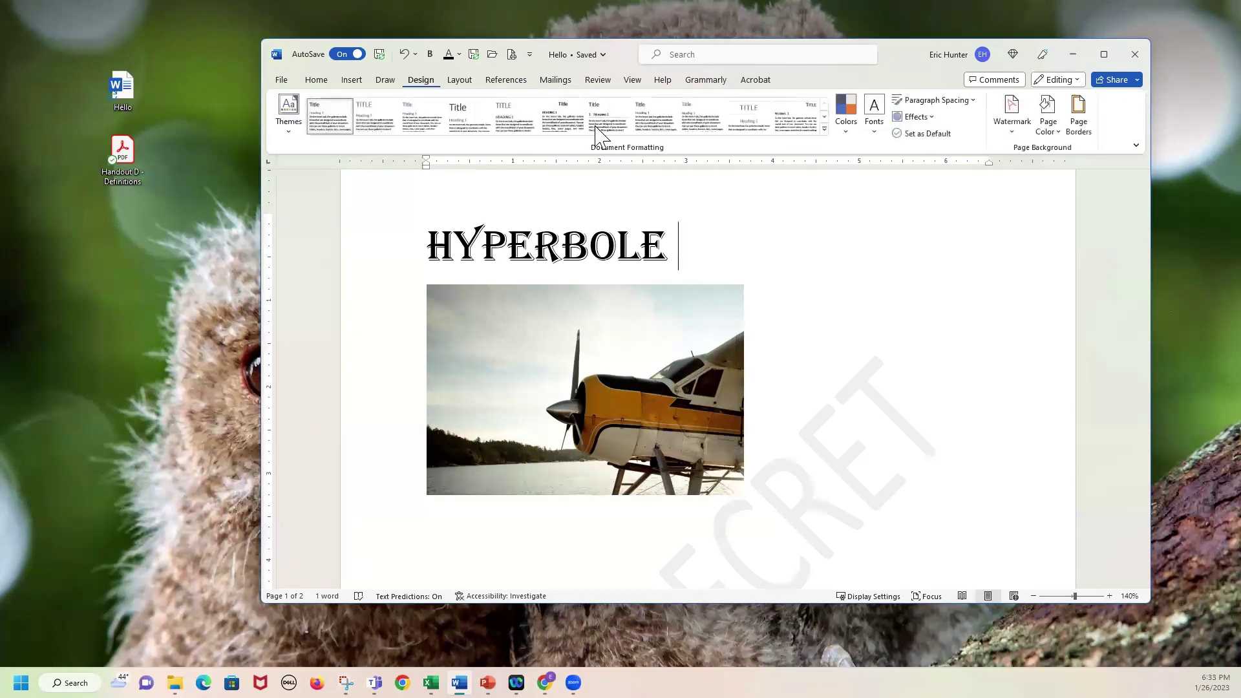
{"action": "left_click", "coordinate": [1011, 119]}
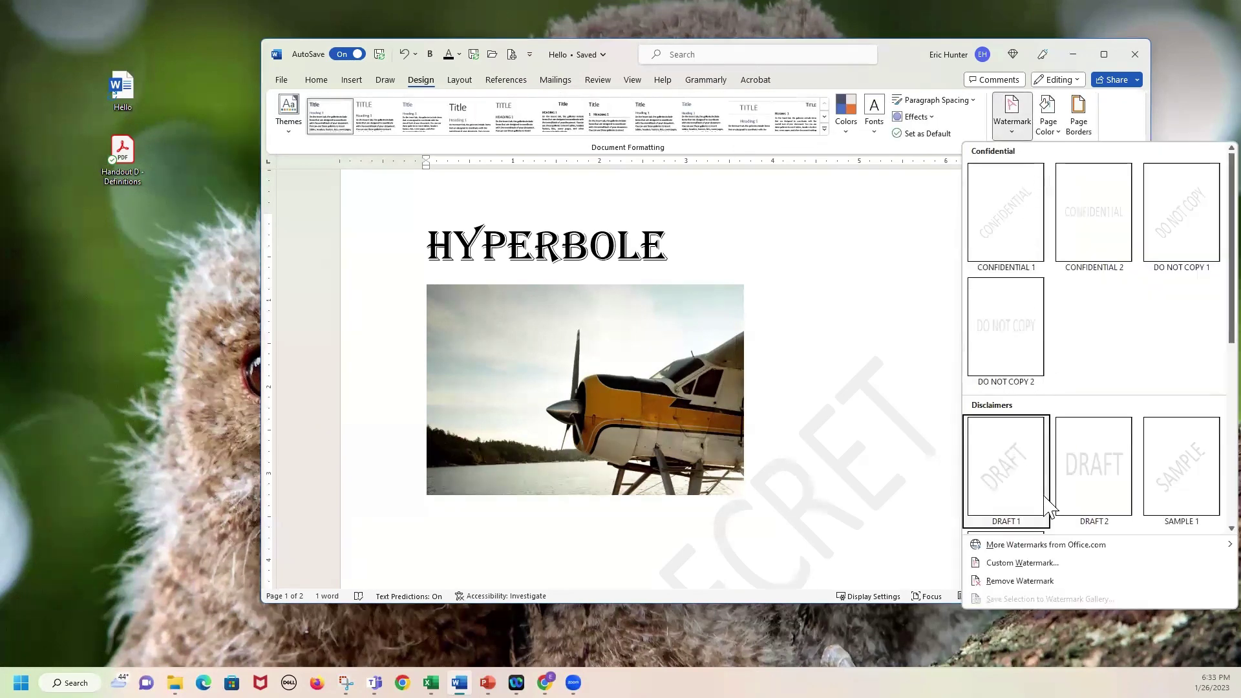
{"action": "left_click", "coordinate": [995, 578]}
Delete the airplane and snowy-tree pictures and cut out the empty table
{"action": "left_click", "coordinate": [611, 368]}
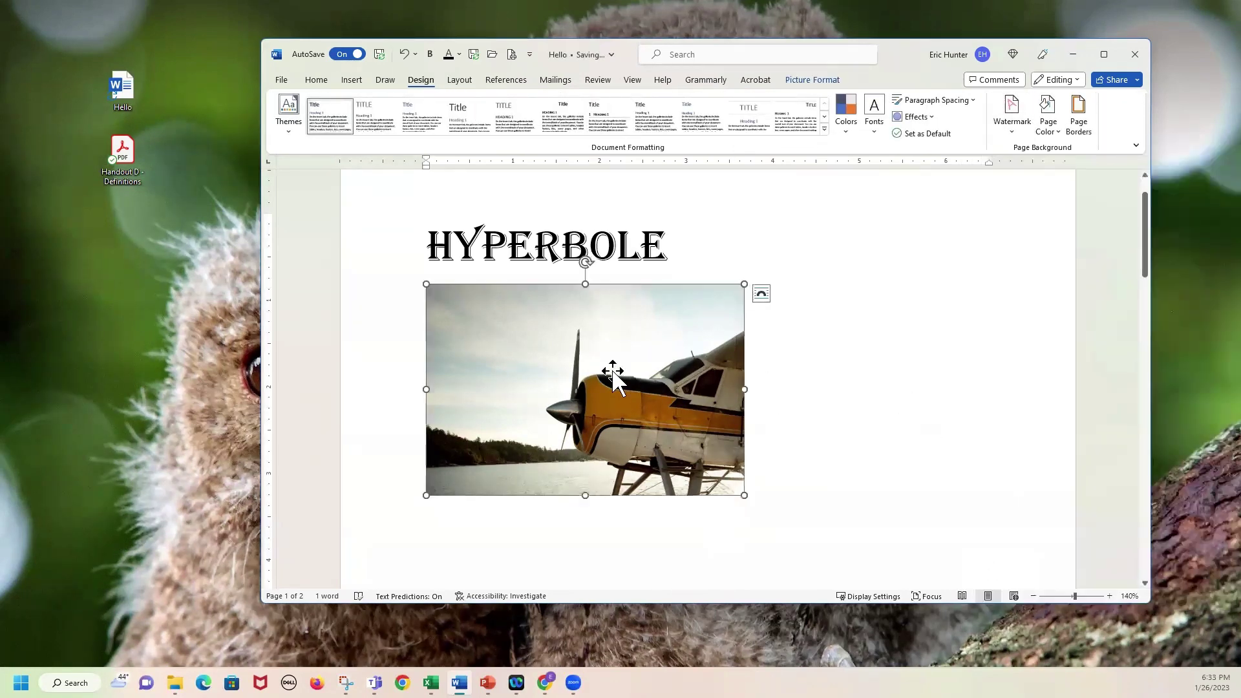
{"action": "key", "text": "Delete"}
{"action": "left_click", "coordinate": [621, 446]}
{"action": "key", "text": "Delete"}
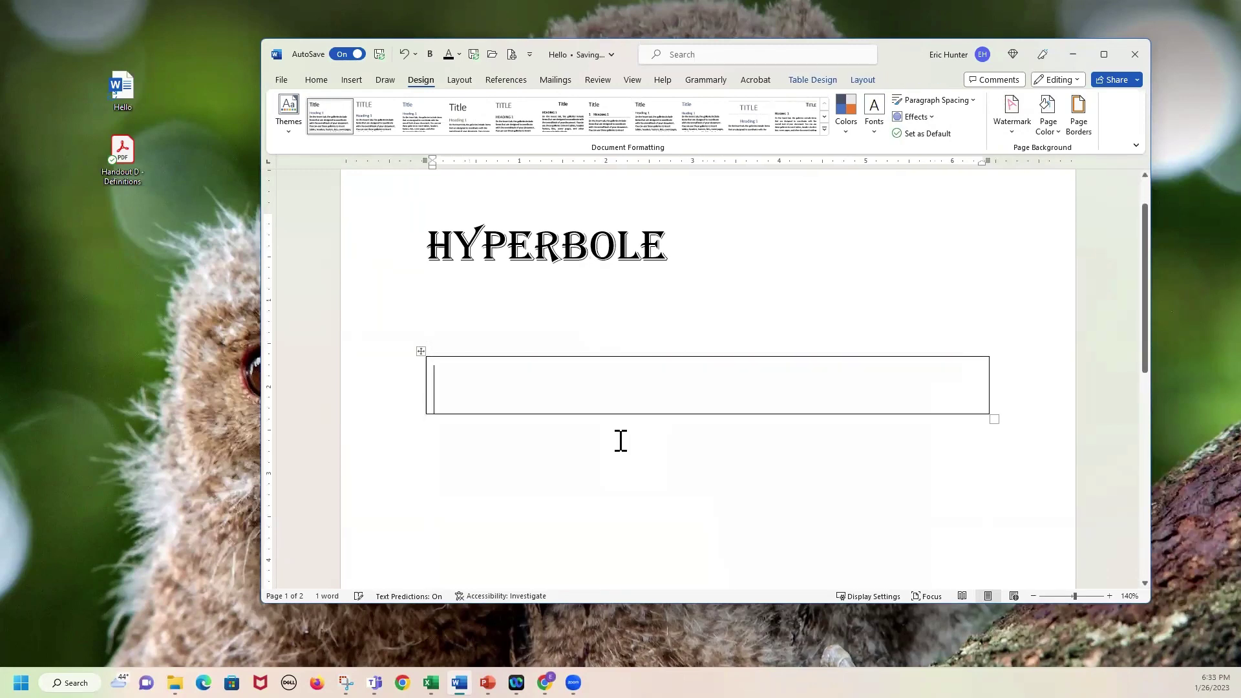
{"action": "right_click", "coordinate": [420, 351]}
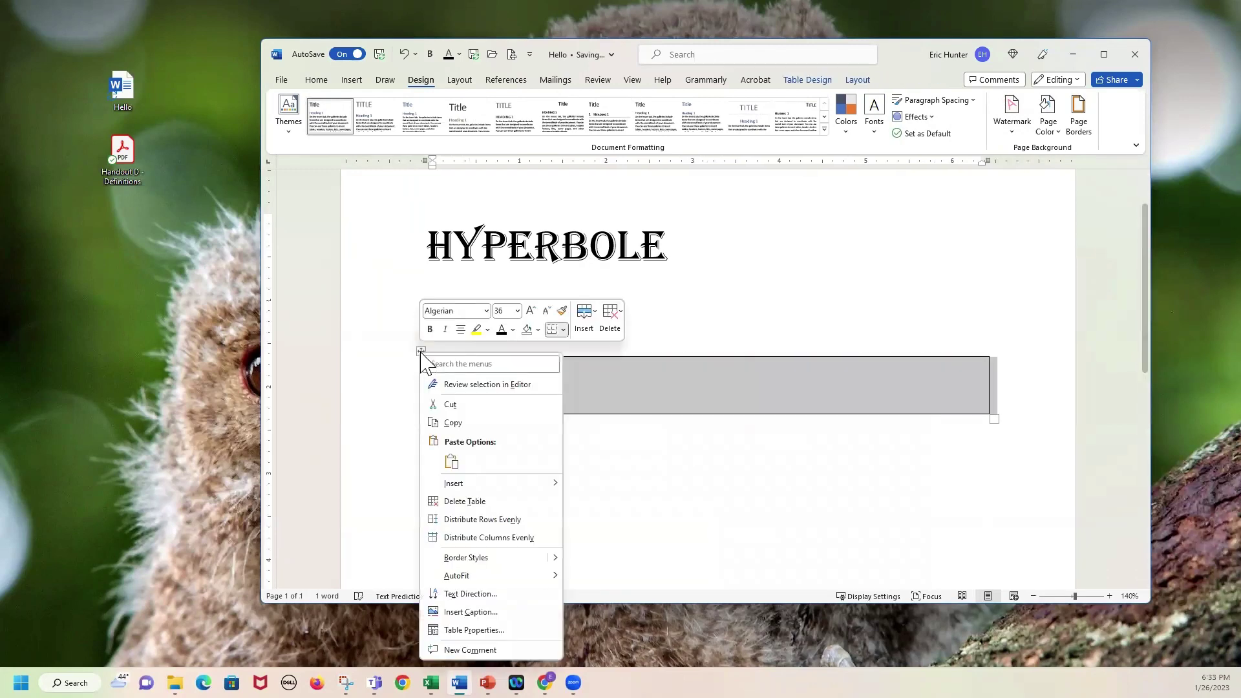
{"action": "left_click", "coordinate": [455, 404]}
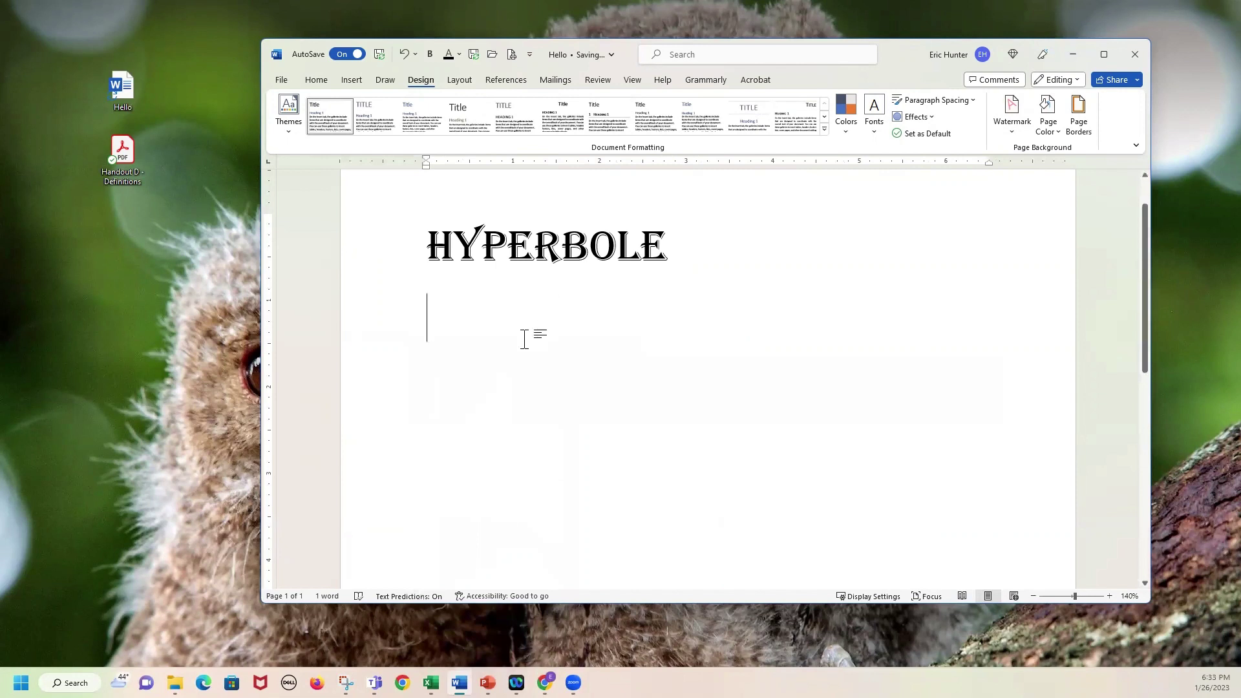
Cycle through the Home, Insert and Draw ribbon tabs, ending on Insert
{"action": "scroll", "coordinate": [573, 330], "scroll_direction": "up", "scroll_amount": 1}
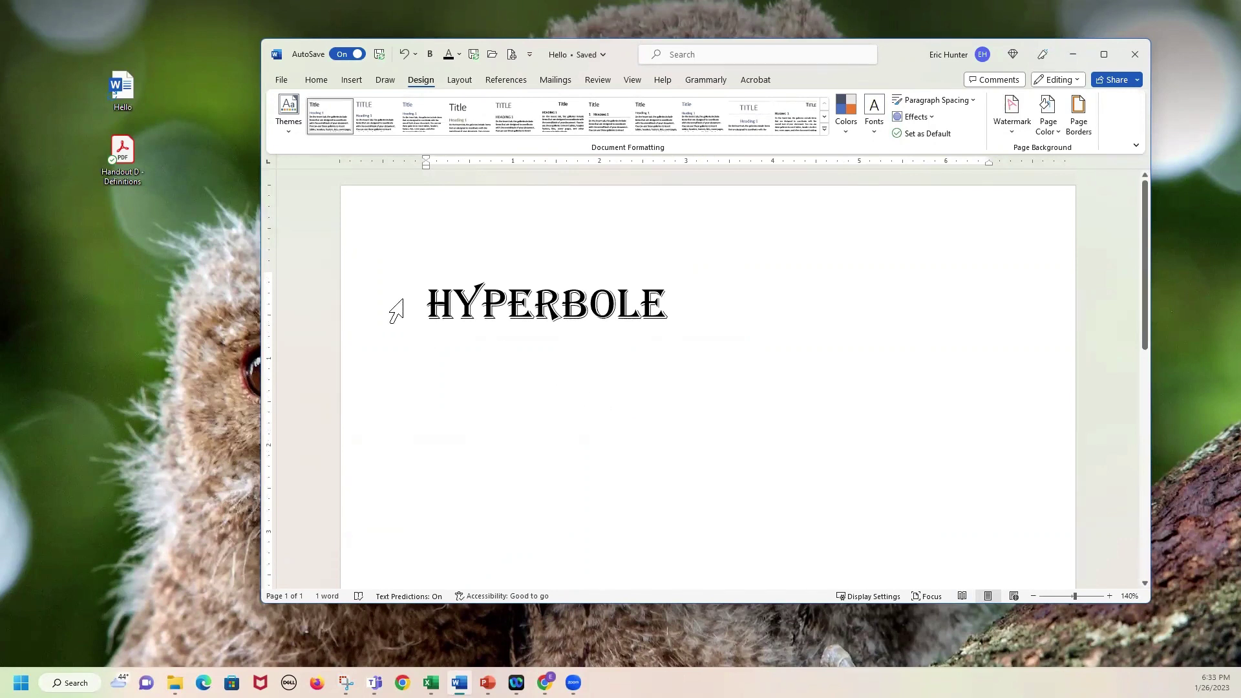
{"action": "left_click", "coordinate": [316, 79]}
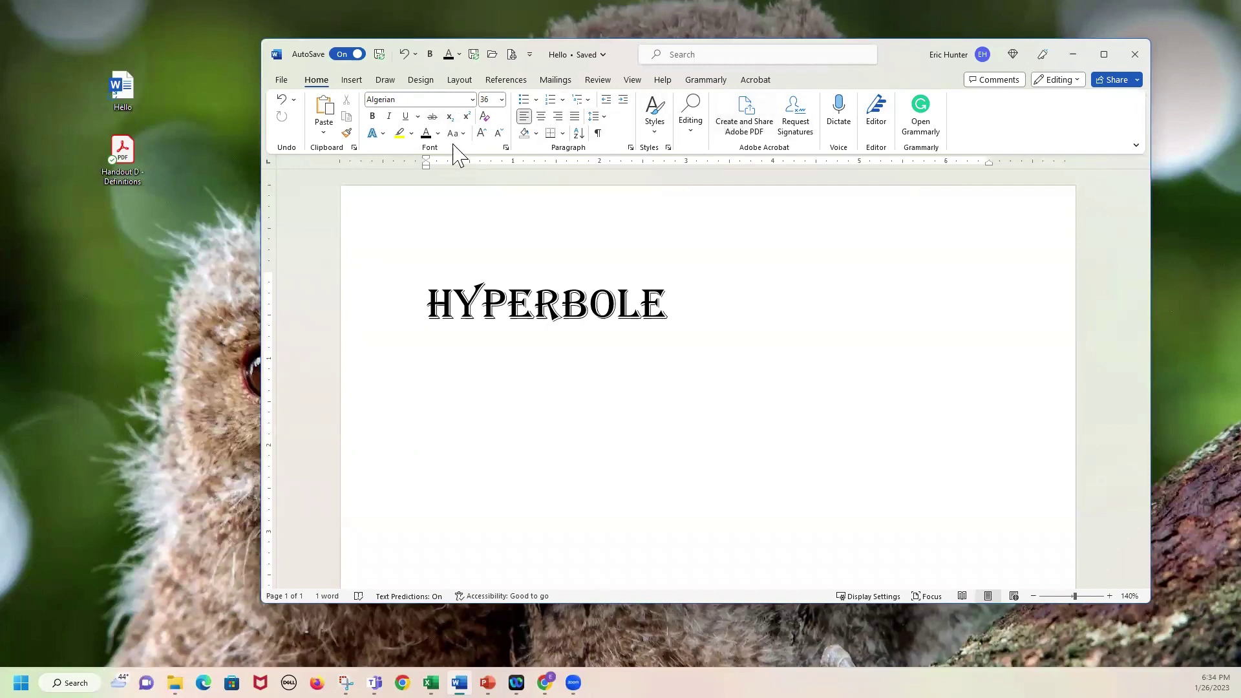
{"action": "left_click", "coordinate": [351, 80]}
{"action": "left_click", "coordinate": [385, 80]}
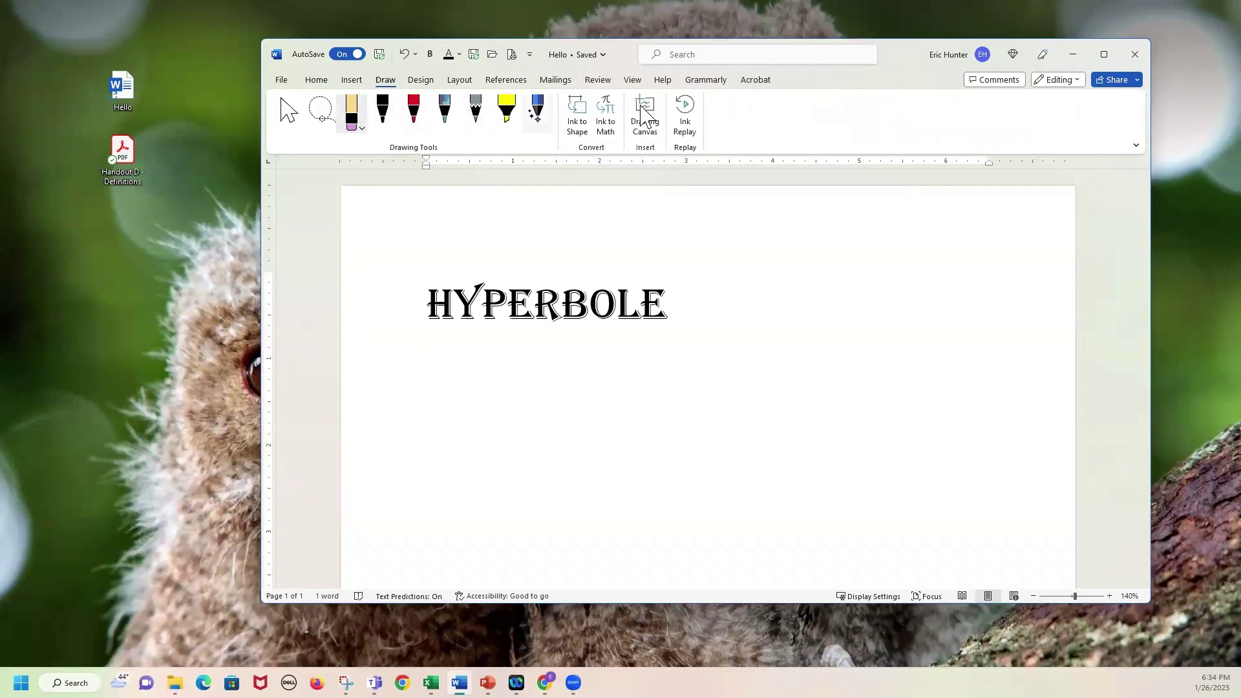
{"action": "left_click", "coordinate": [316, 79]}
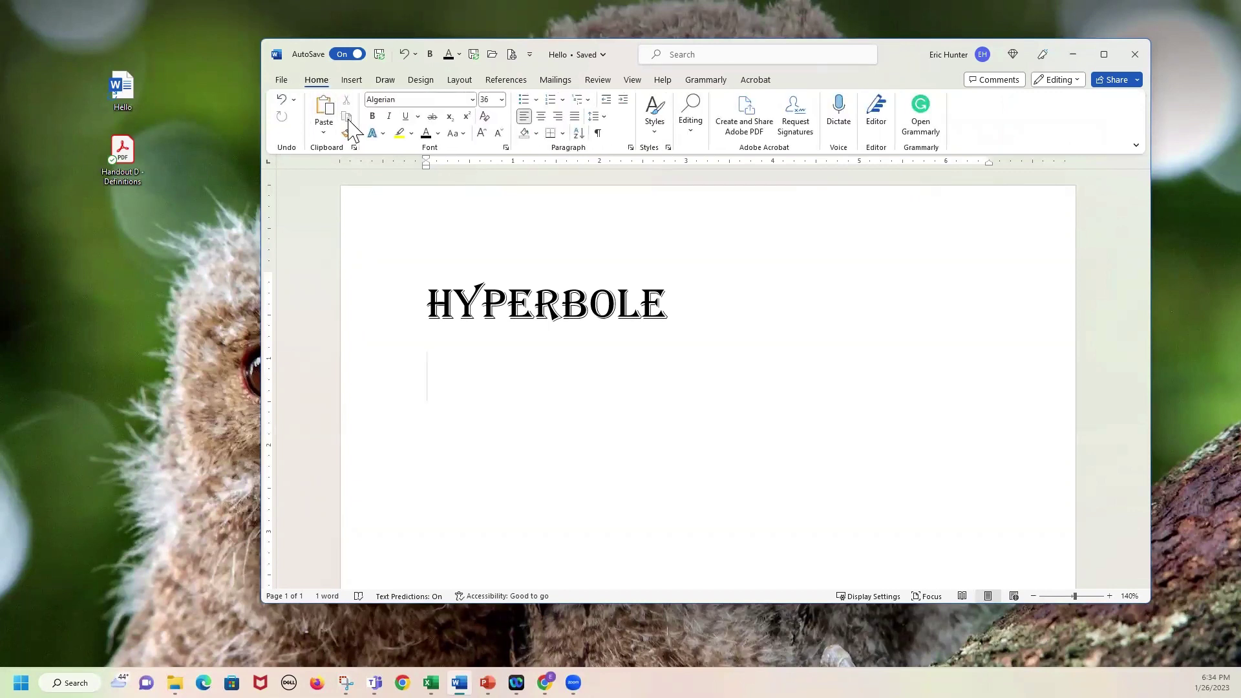
{"action": "left_click", "coordinate": [356, 81]}
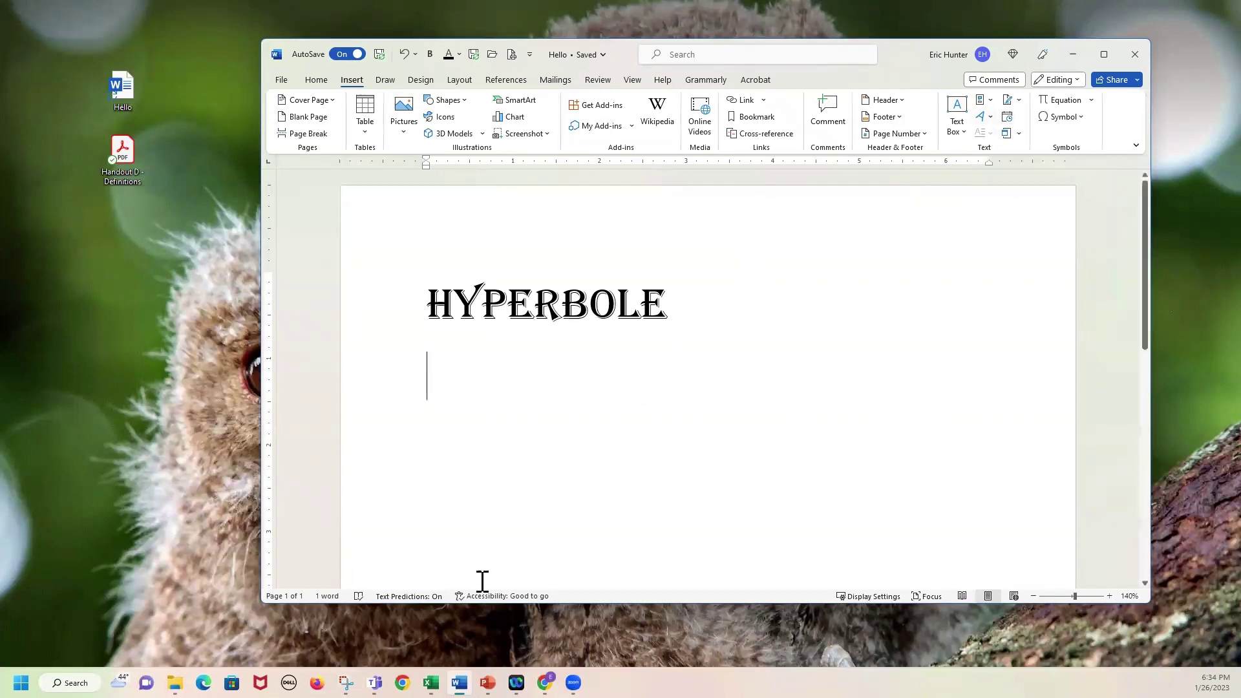
Advance the PowerPoint slideshow one slide, then return to the Word HYPERBOLE document
{"action": "mouse_move", "coordinate": [487, 682]}
{"action": "left_click", "coordinate": [498, 639]}
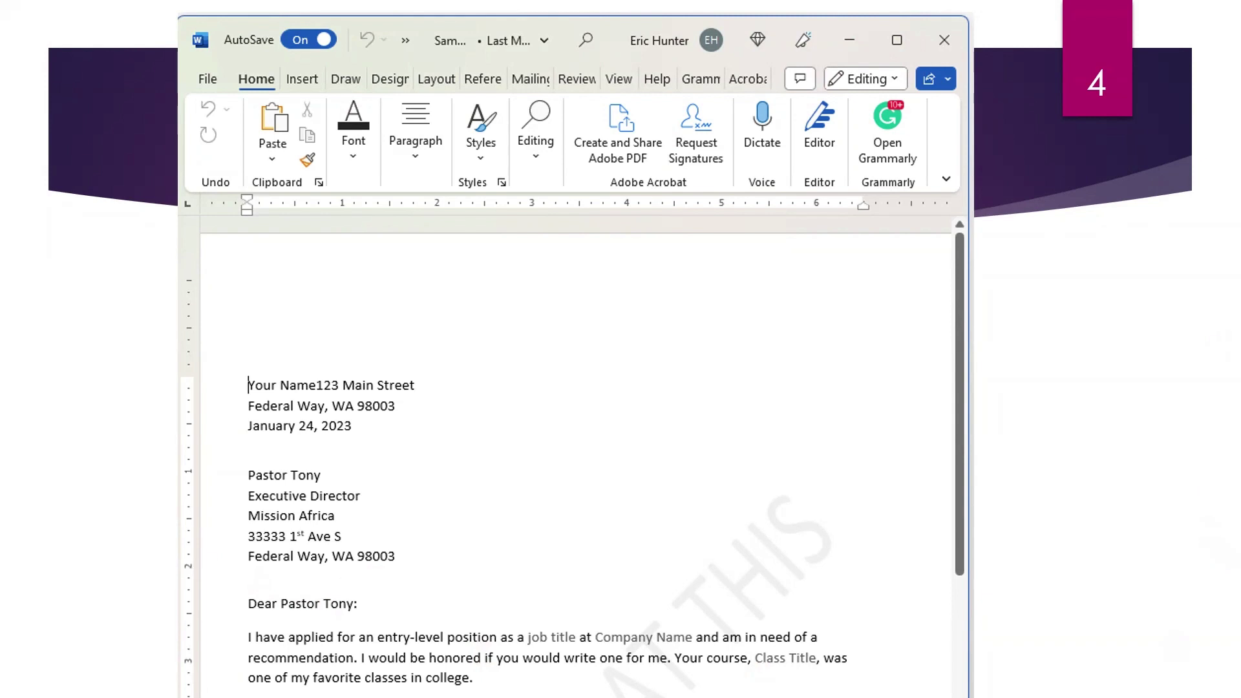
{"action": "key", "text": "Right"}
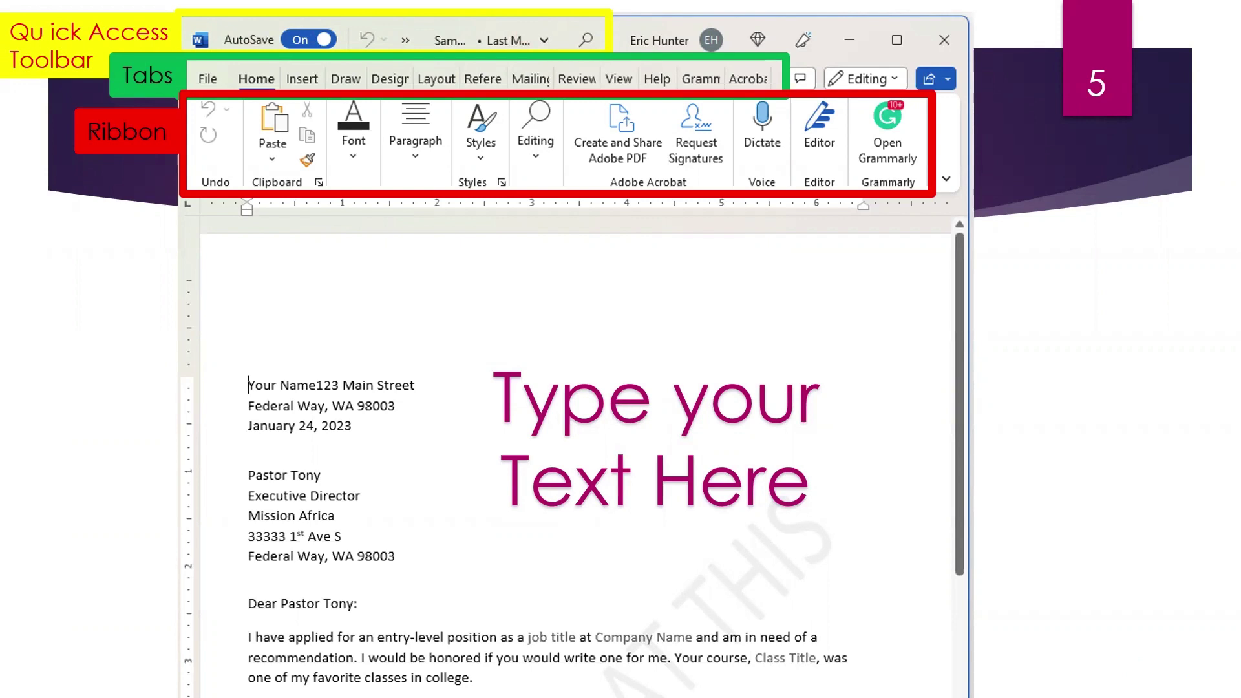
{"action": "key", "text": "alt+Tab"}
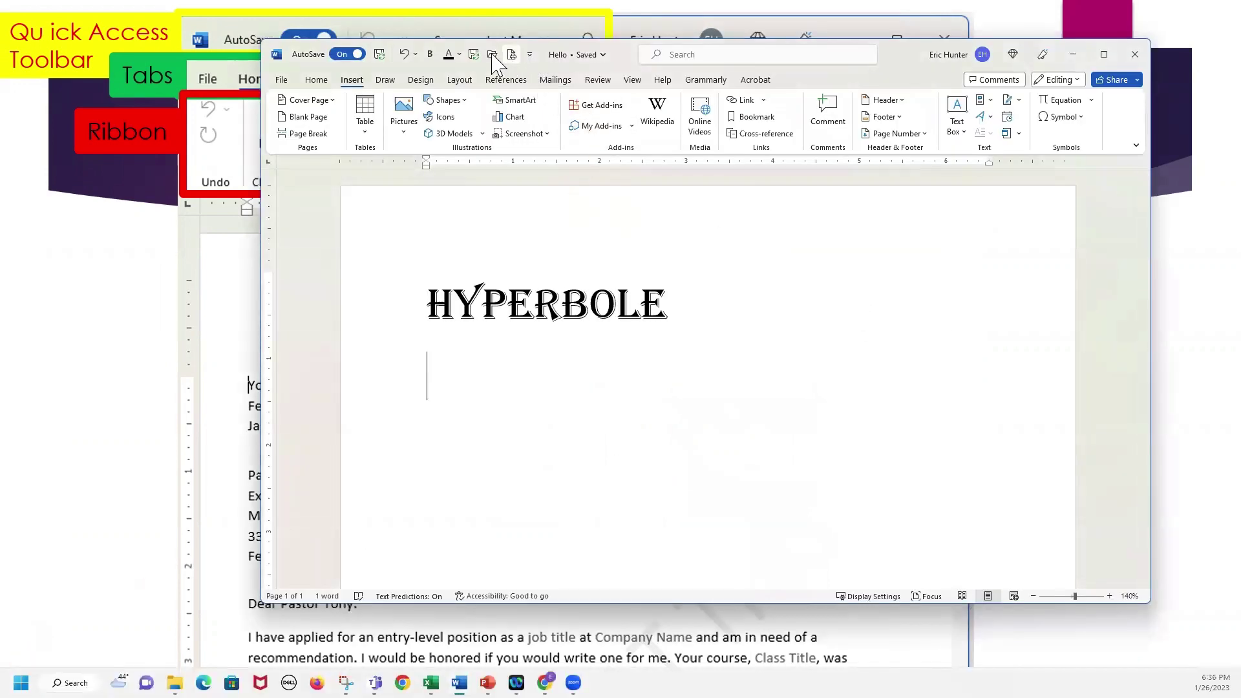
Add the New and Email commands to the Quick Access Toolbar
{"action": "left_click", "coordinate": [530, 55]}
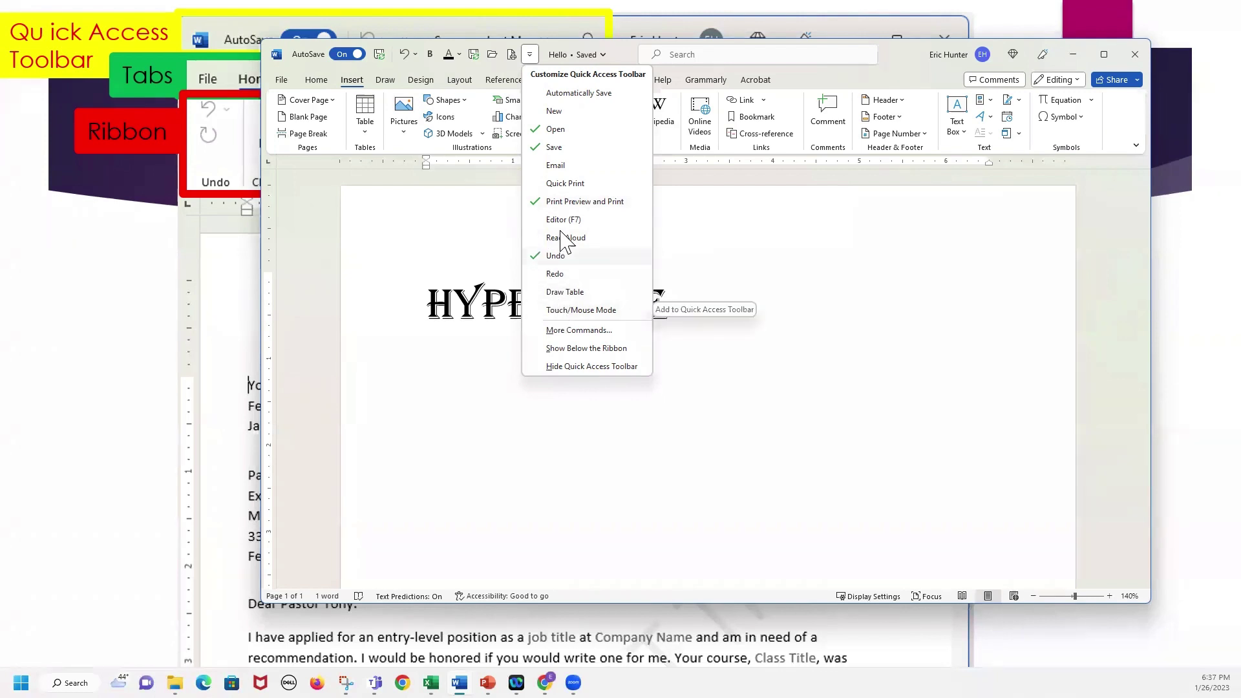
{"action": "left_click", "coordinate": [554, 113]}
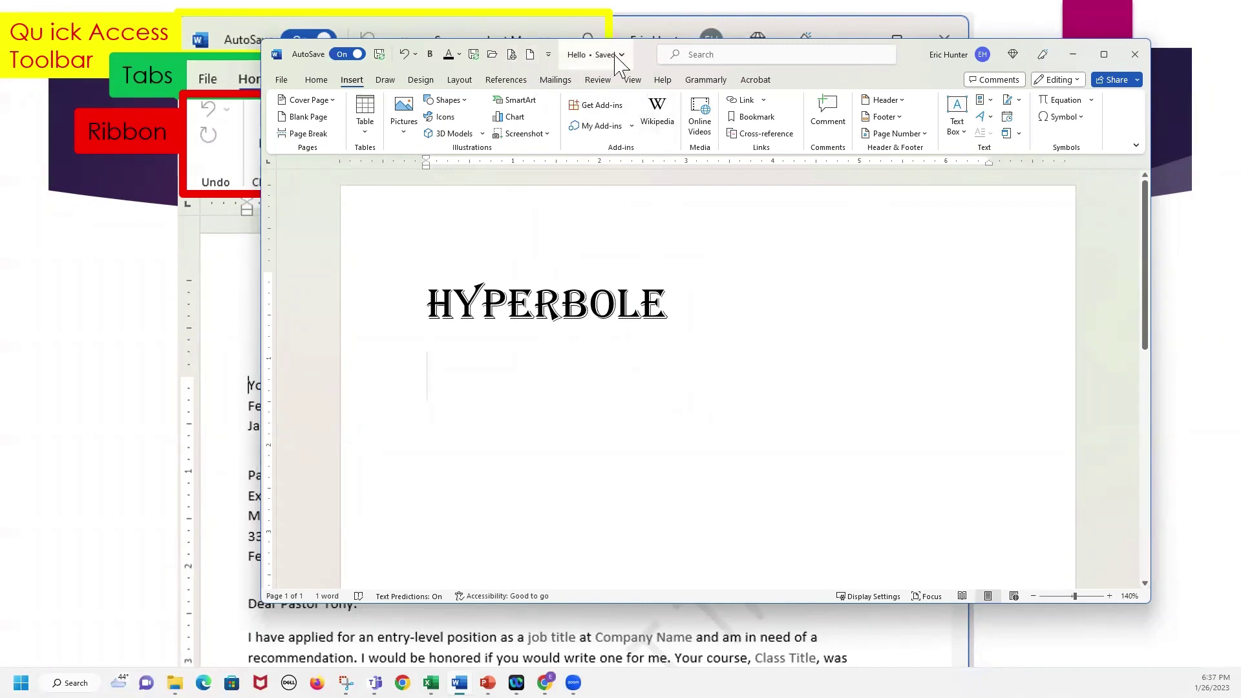
{"action": "left_click", "coordinate": [548, 54]}
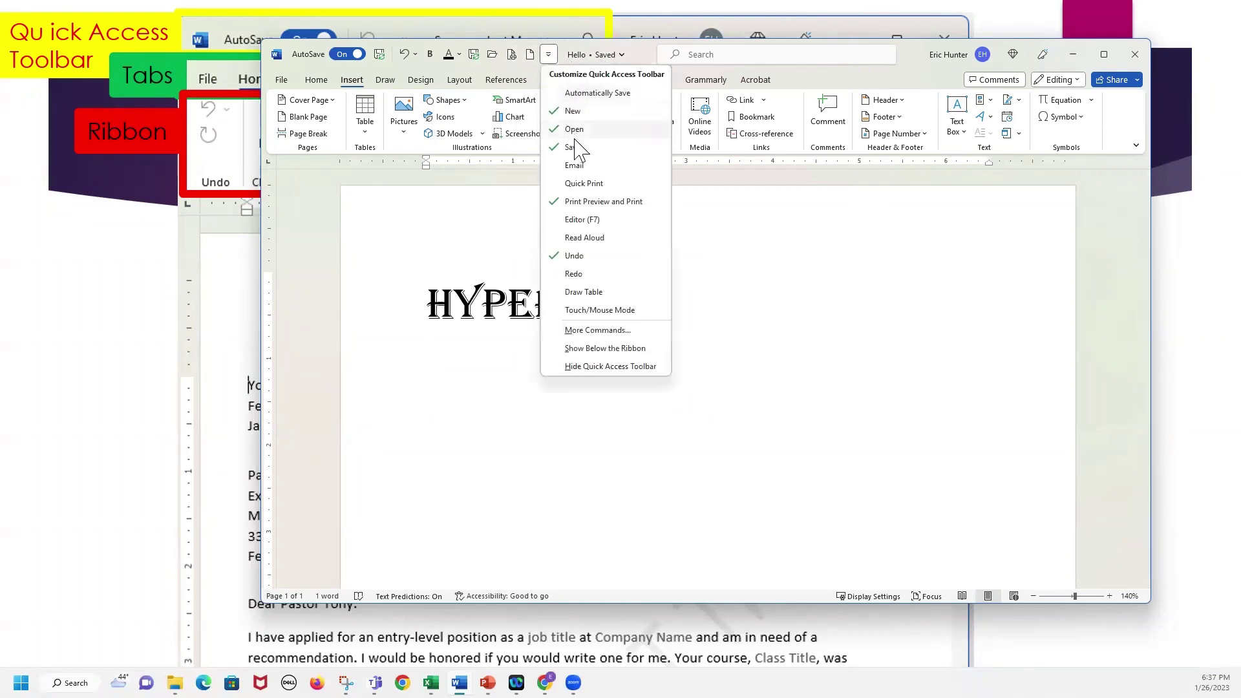
{"action": "left_click", "coordinate": [578, 166]}
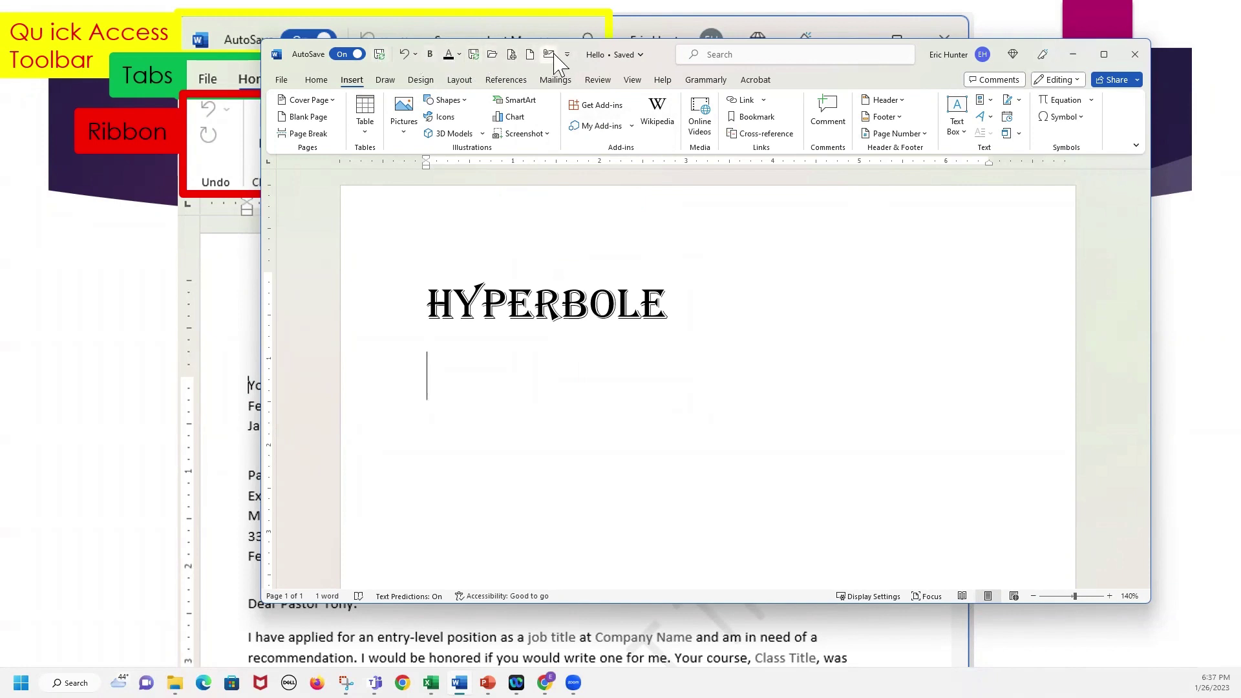
Browse the Draw, Design, Layout, References, Mailings and Review tabs, then minimize Word
{"action": "left_click", "coordinate": [386, 80]}
{"action": "left_click", "coordinate": [421, 80]}
{"action": "left_click", "coordinate": [460, 80]}
{"action": "left_click", "coordinate": [506, 79]}
{"action": "left_click", "coordinate": [556, 80]}
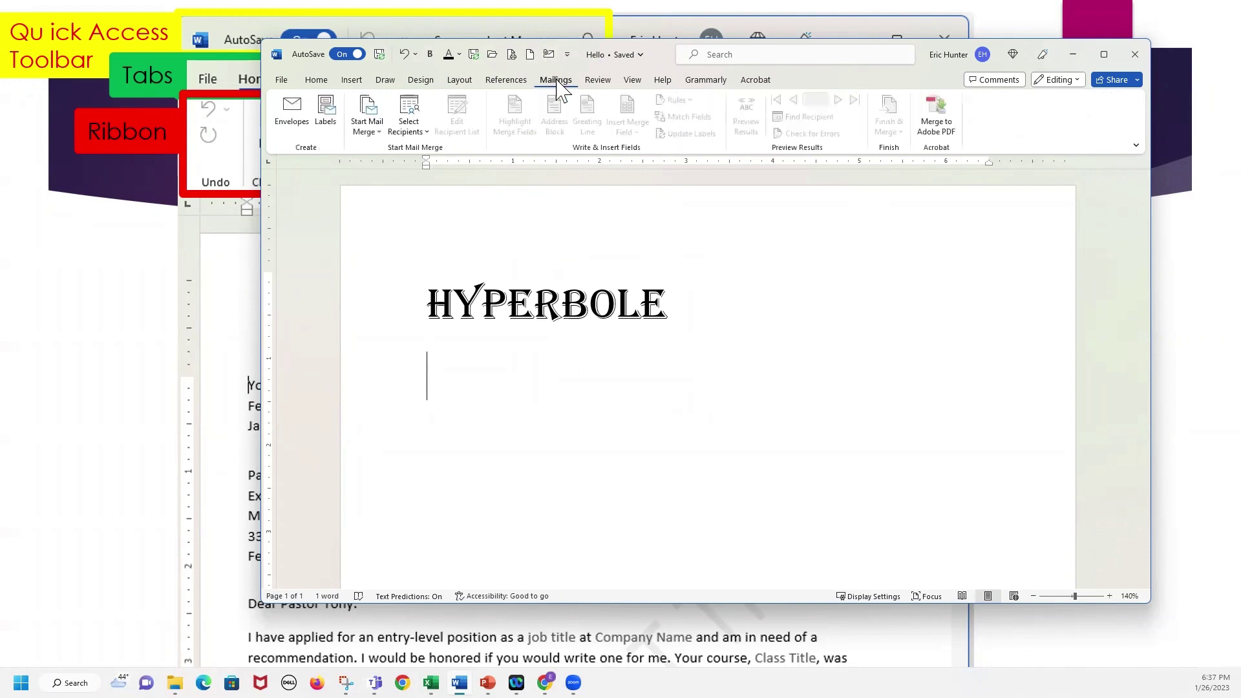
{"action": "left_click", "coordinate": [598, 79]}
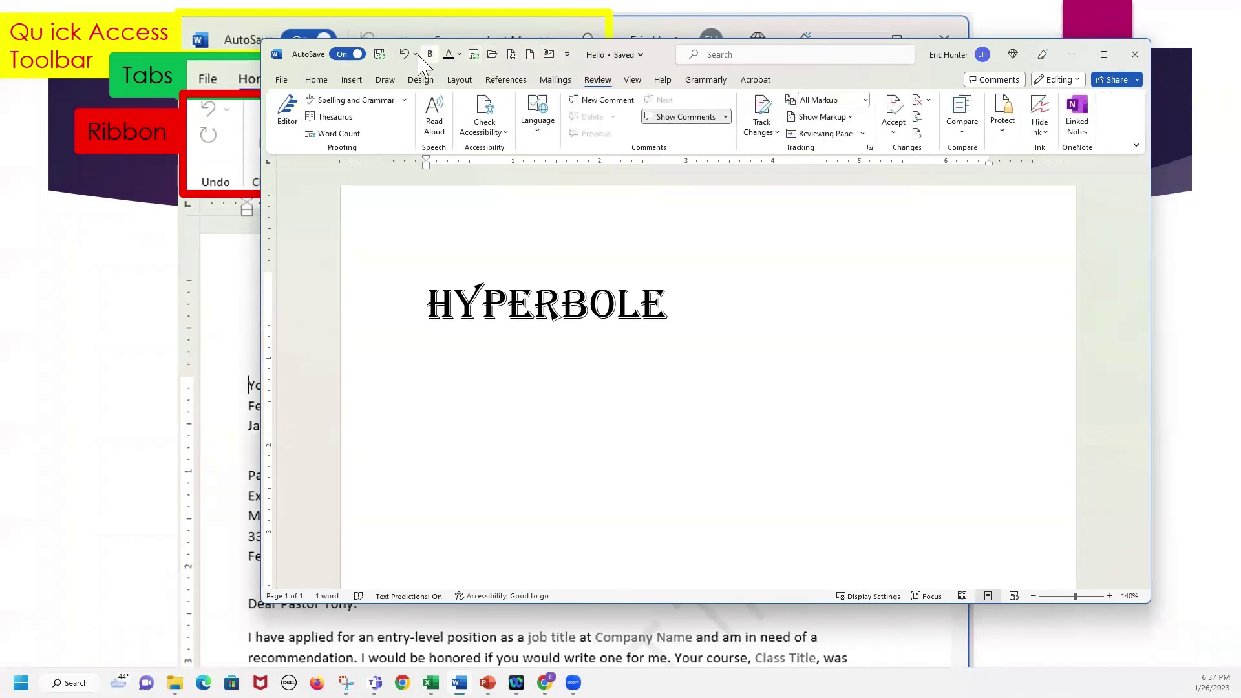
{"action": "left_click", "coordinate": [1073, 55]}
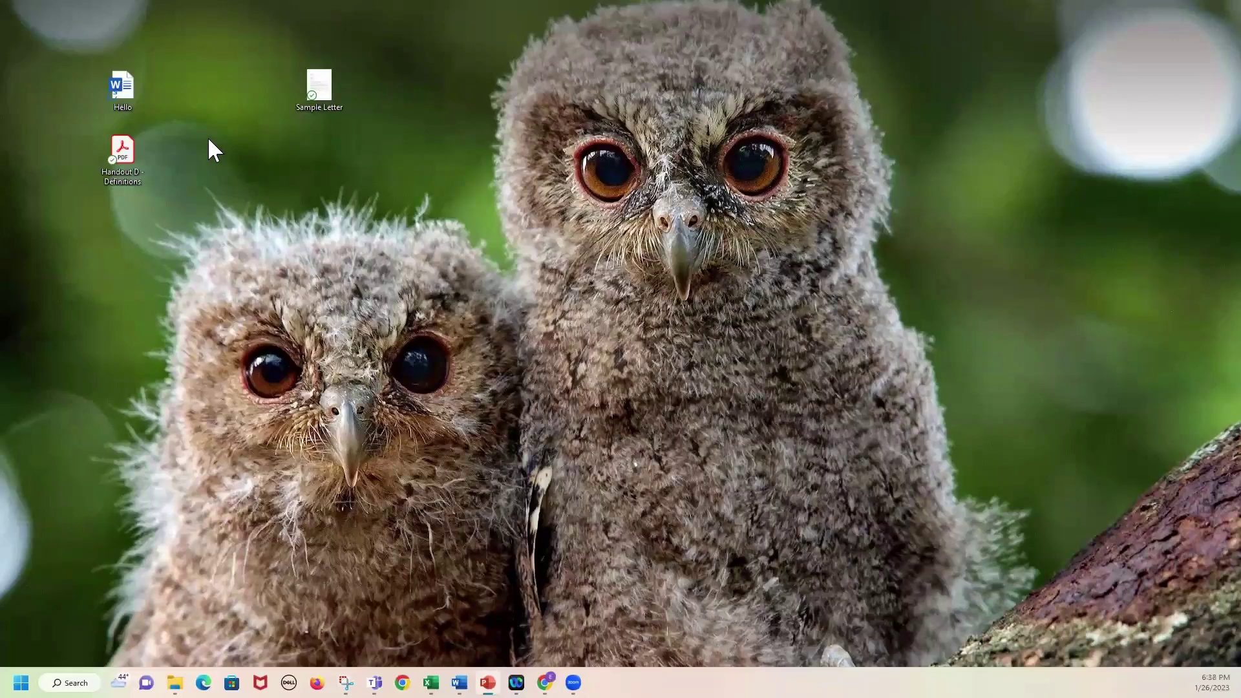
Move the Sample Letter desktop icon beside Hello, then select the Hello file
{"action": "left_click_drag", "start_coordinate": [319, 91], "coordinate": [175, 93]}
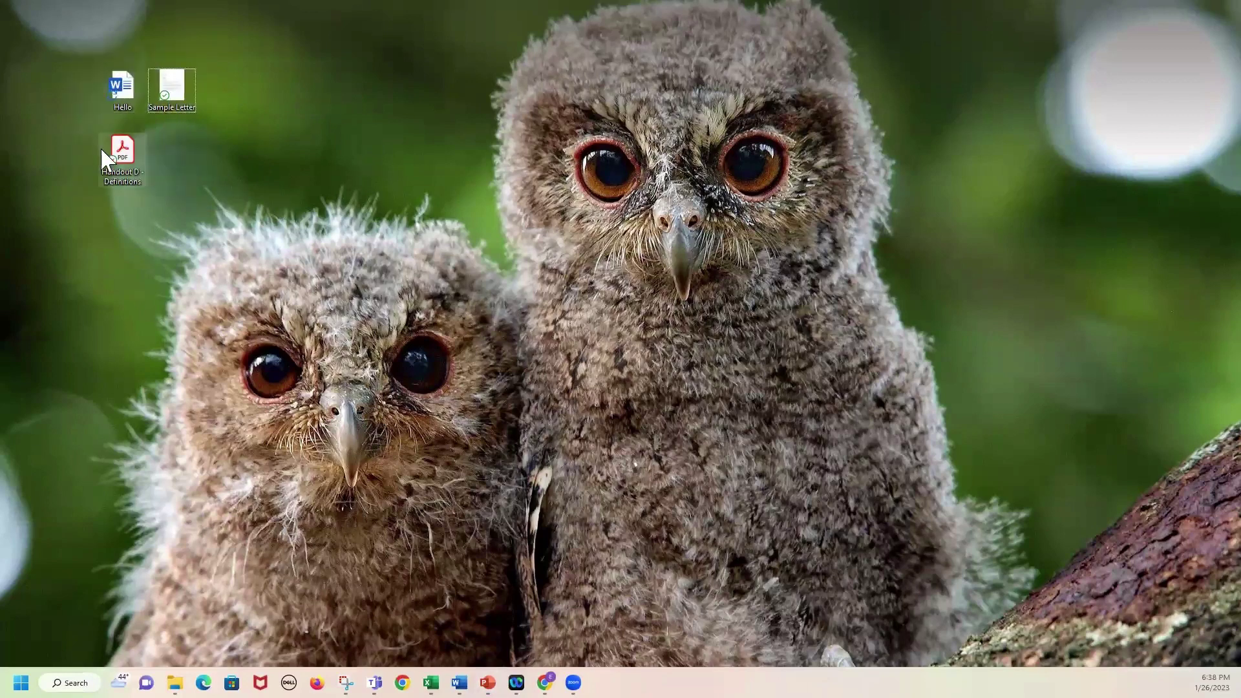
{"action": "left_click", "coordinate": [127, 97]}
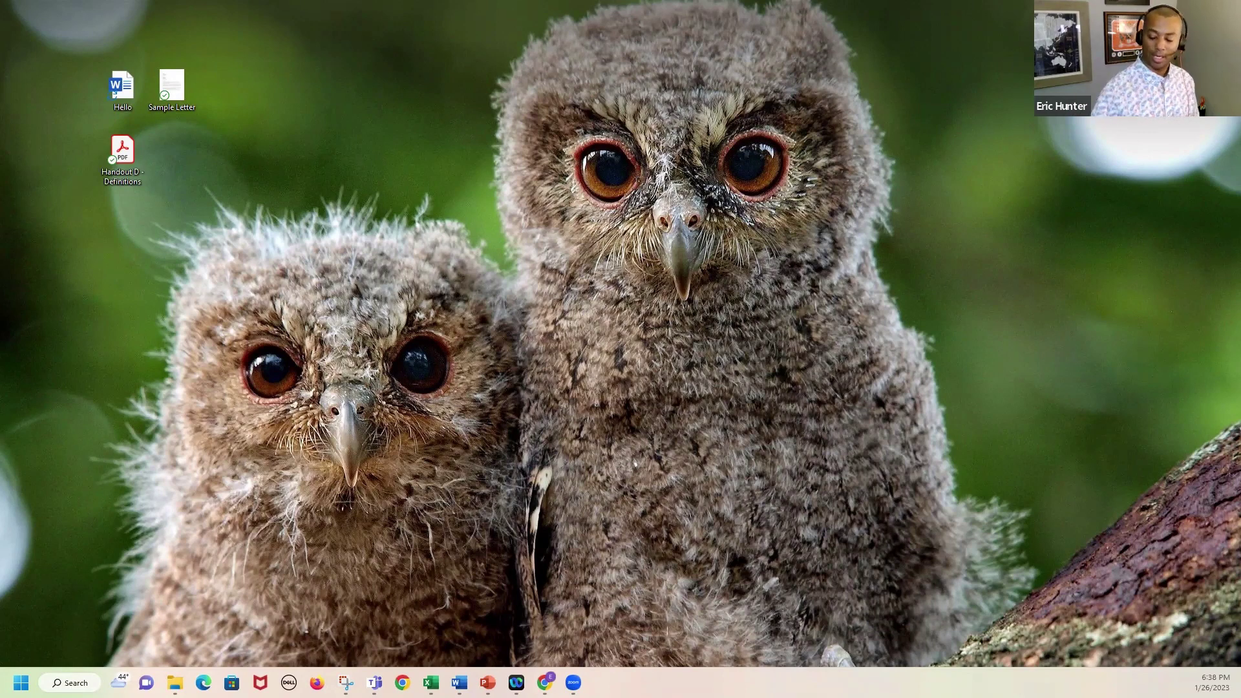
{"action": "double_click", "coordinate": [126, 92]}
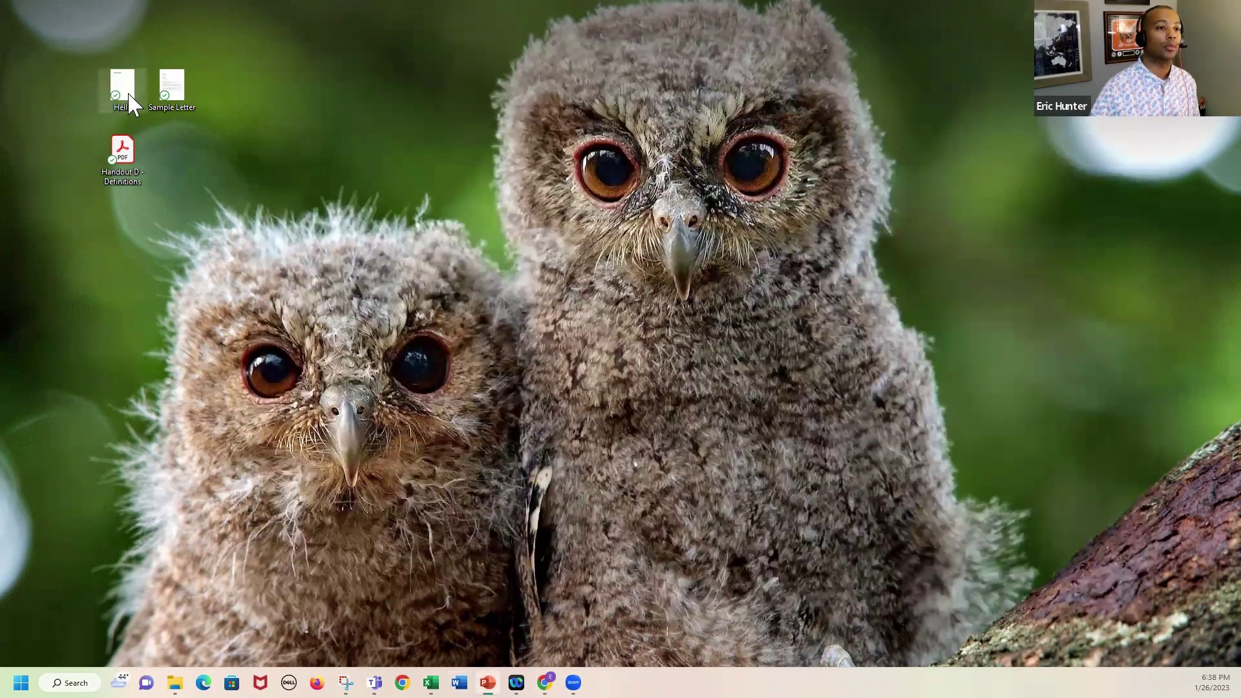
{"action": "left_click", "coordinate": [131, 103]}
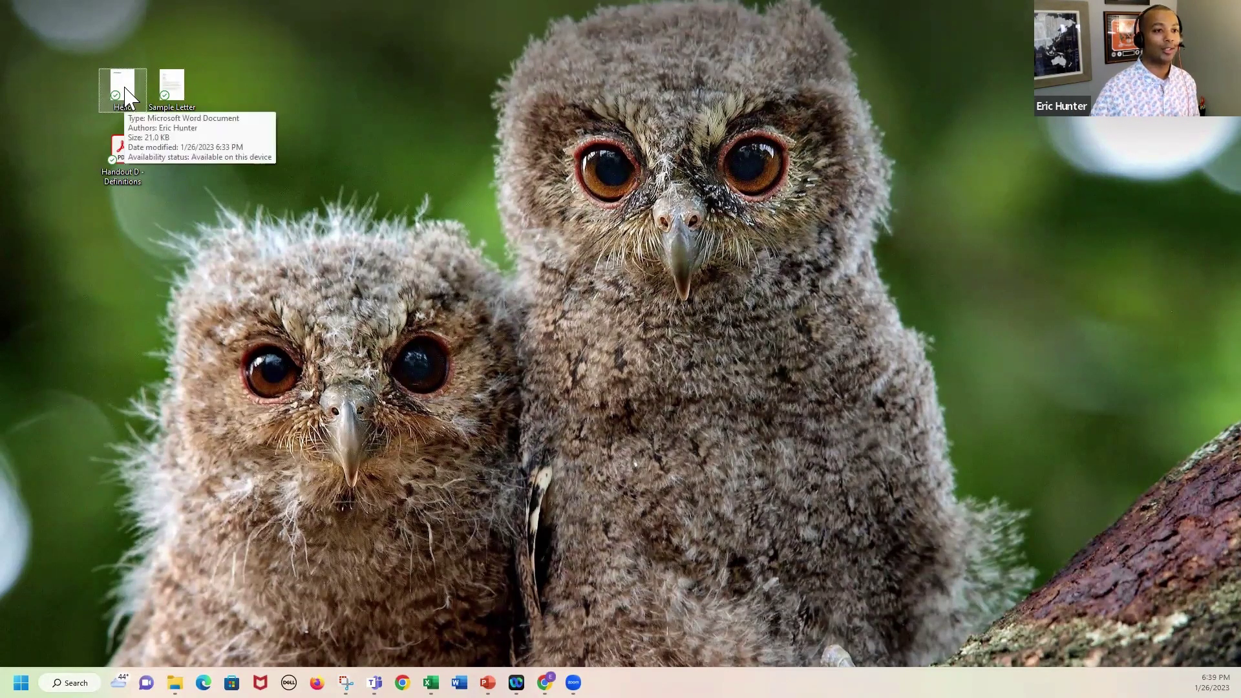
Open the Hello document, narrow and reposition its window, and show the File home page
{"action": "double_click", "coordinate": [128, 97]}
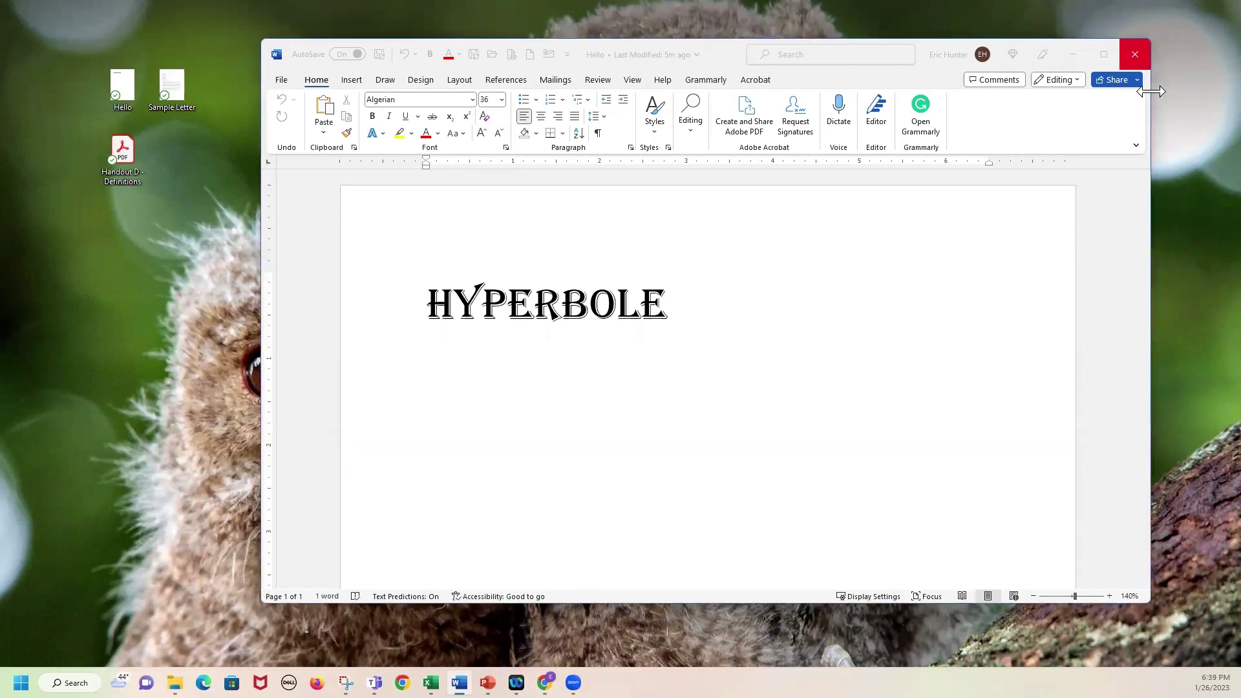
{"action": "left_click_drag", "start_coordinate": [1151, 91], "coordinate": [898, 91]}
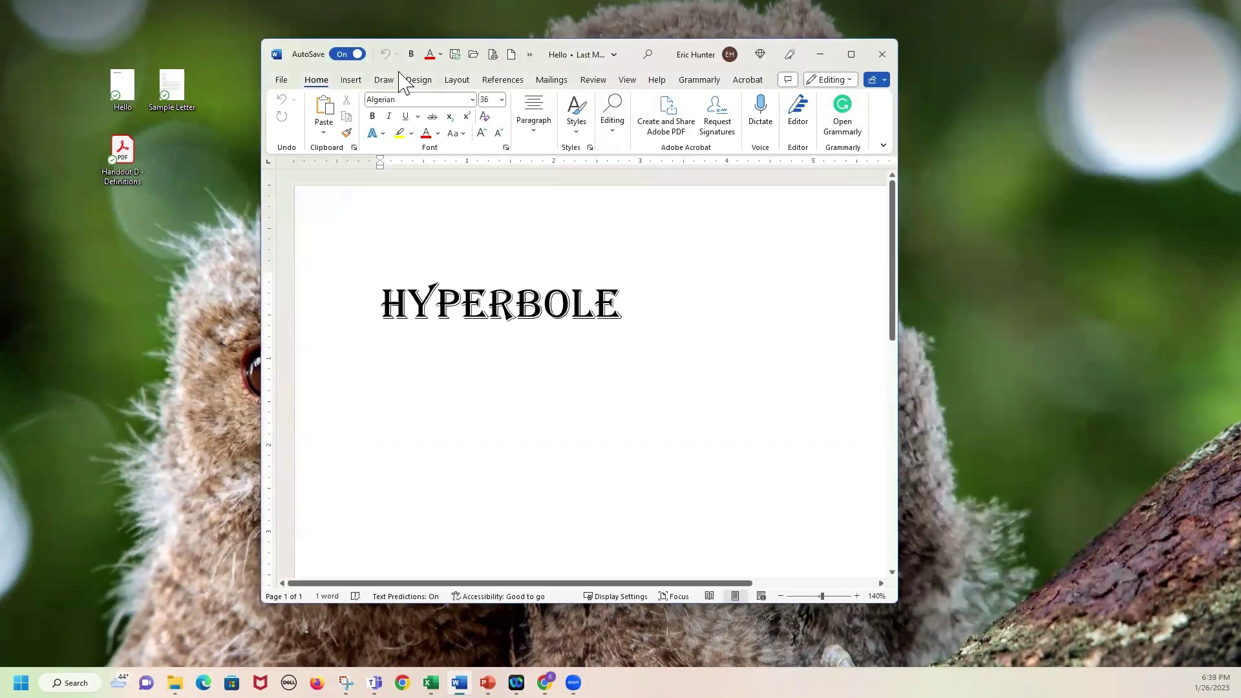
{"action": "left_click_drag", "start_coordinate": [415, 70], "coordinate": [201, 88]}
{"action": "left_click", "coordinate": [68, 99]}
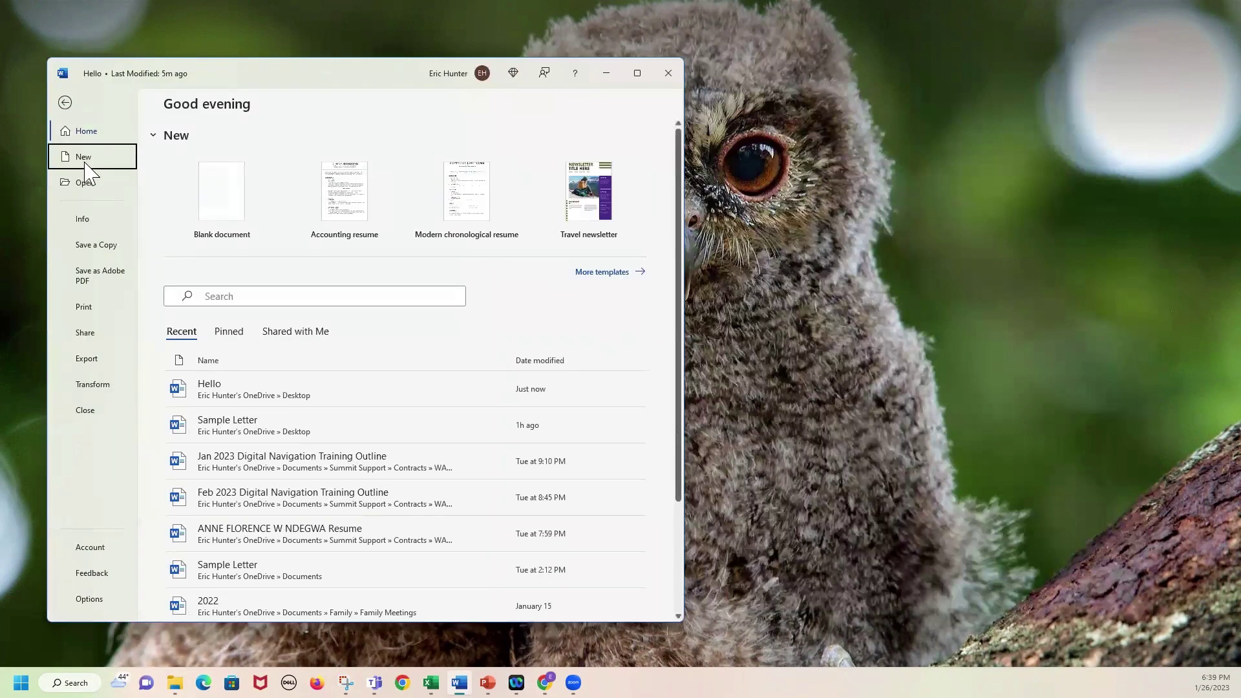
Create a new blank Document1 and arrange it side by side with the Hello window
{"action": "left_click", "coordinate": [84, 157]}
{"action": "left_click", "coordinate": [213, 212]}
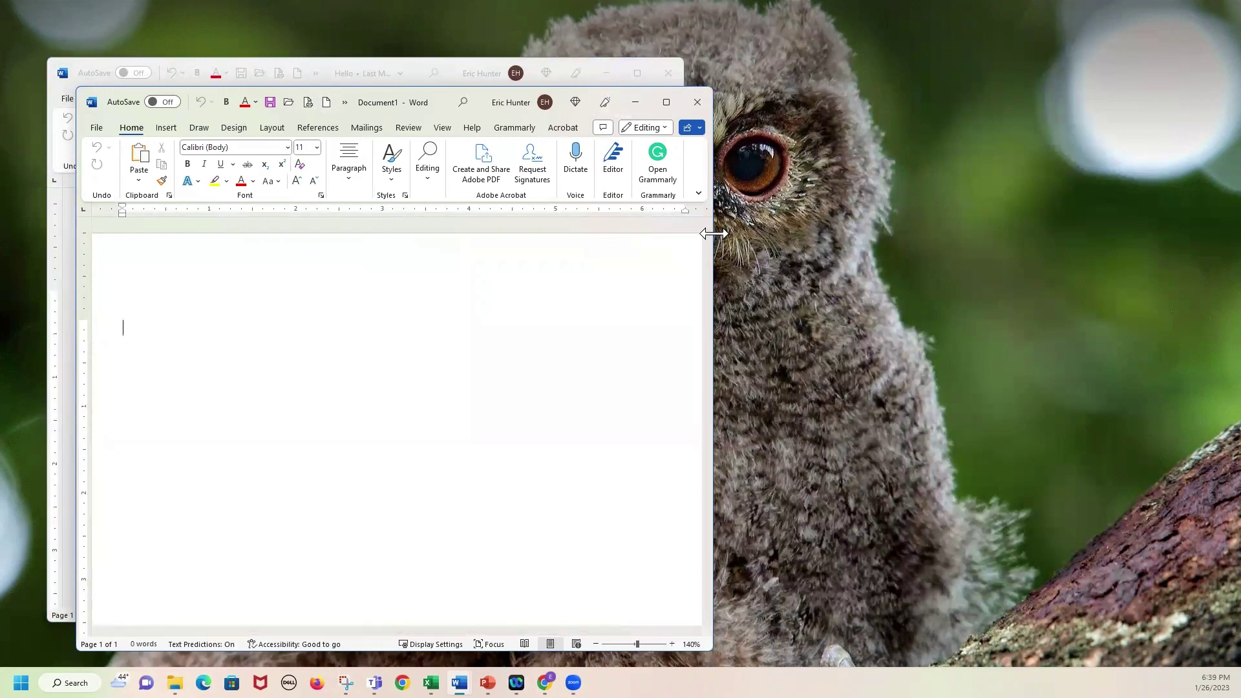
{"action": "left_click_drag", "start_coordinate": [713, 235], "coordinate": [903, 235]}
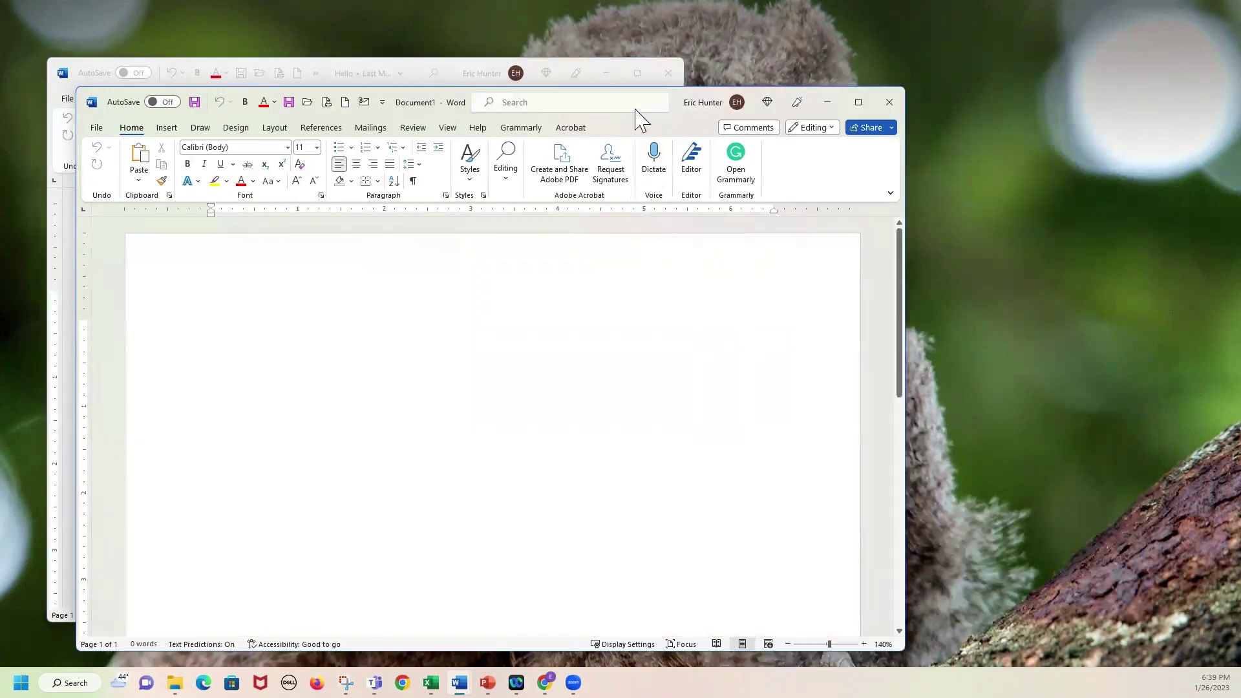
{"action": "left_click_drag", "start_coordinate": [452, 102], "coordinate": [722, 98]}
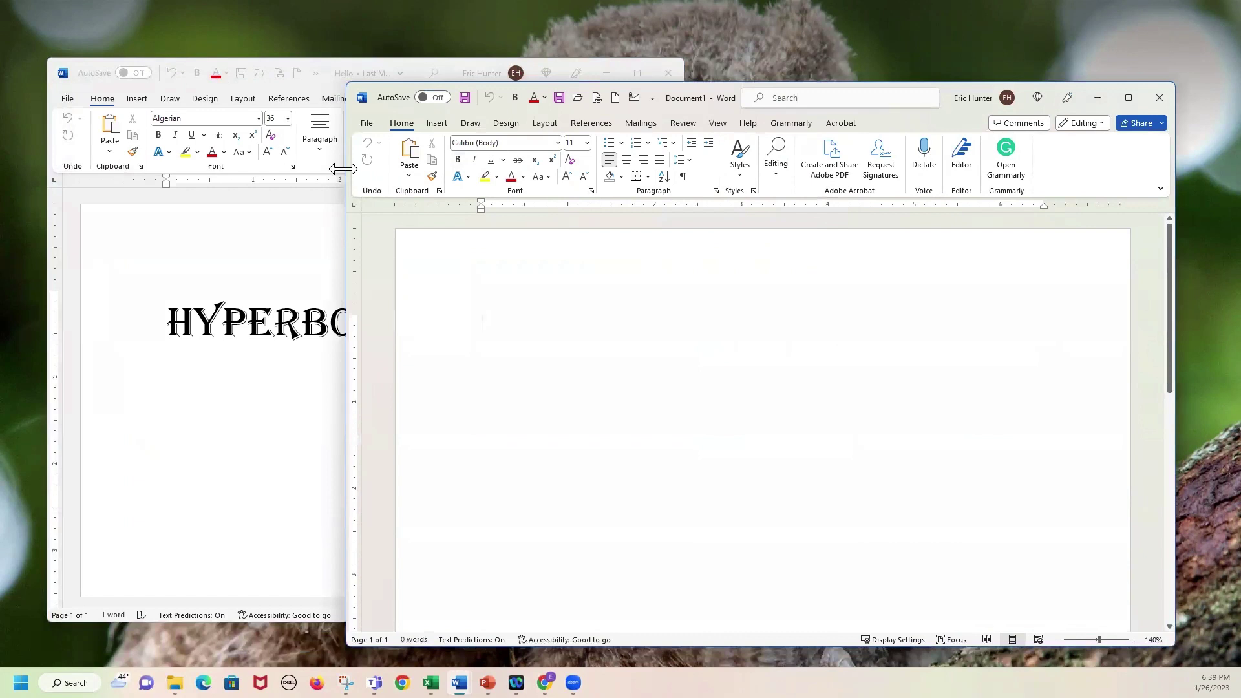
{"action": "left_click_drag", "start_coordinate": [343, 168], "coordinate": [738, 148]}
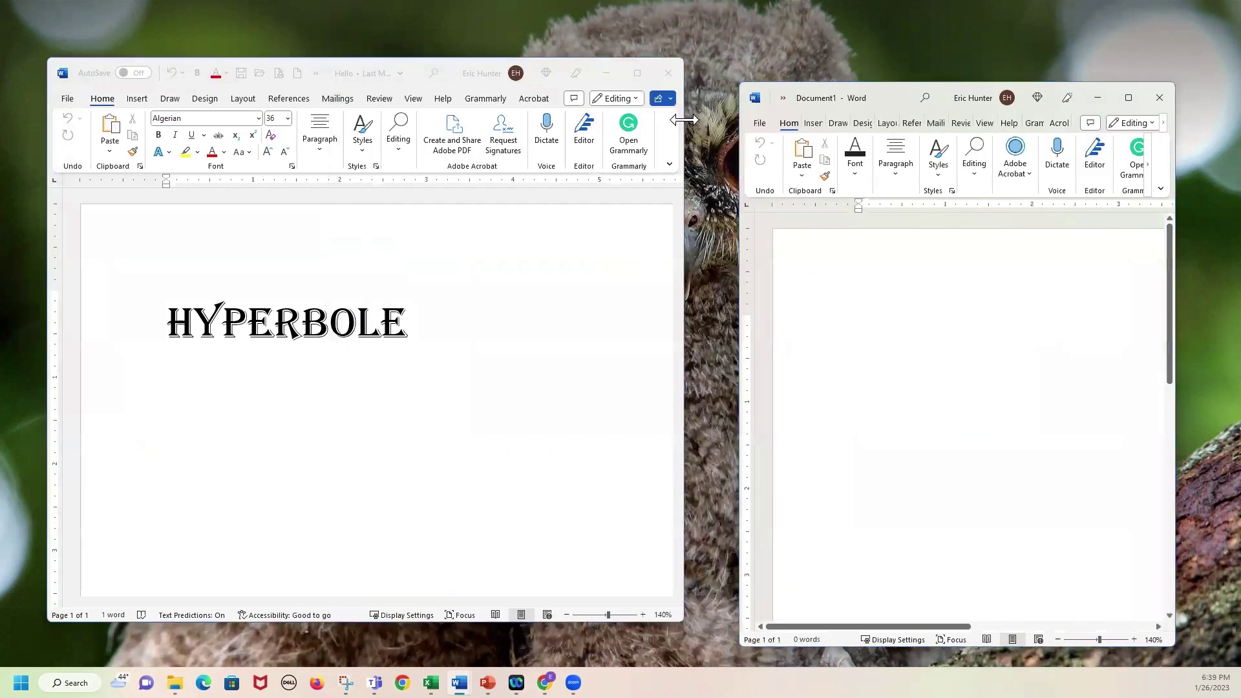
{"action": "left_click_drag", "start_coordinate": [684, 118], "coordinate": [554, 118]}
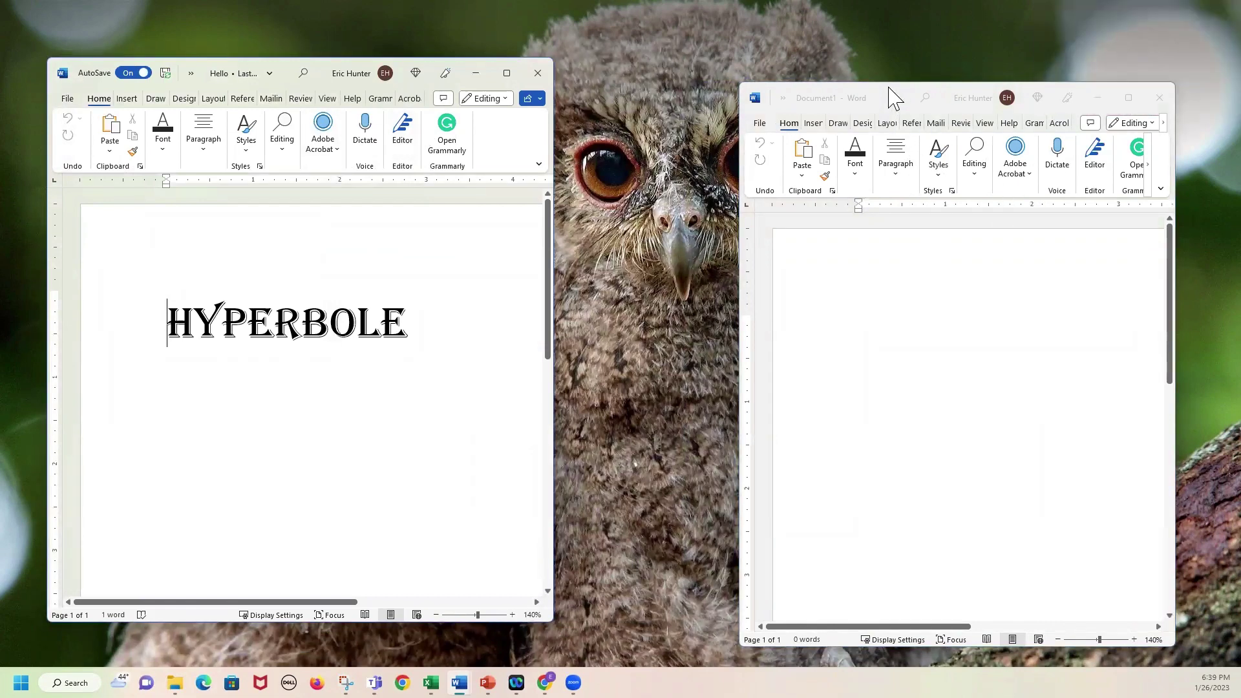
Drag Document1 up and to the left, then minimize the Hello window
{"action": "left_click_drag", "start_coordinate": [894, 98], "coordinate": [736, 58]}
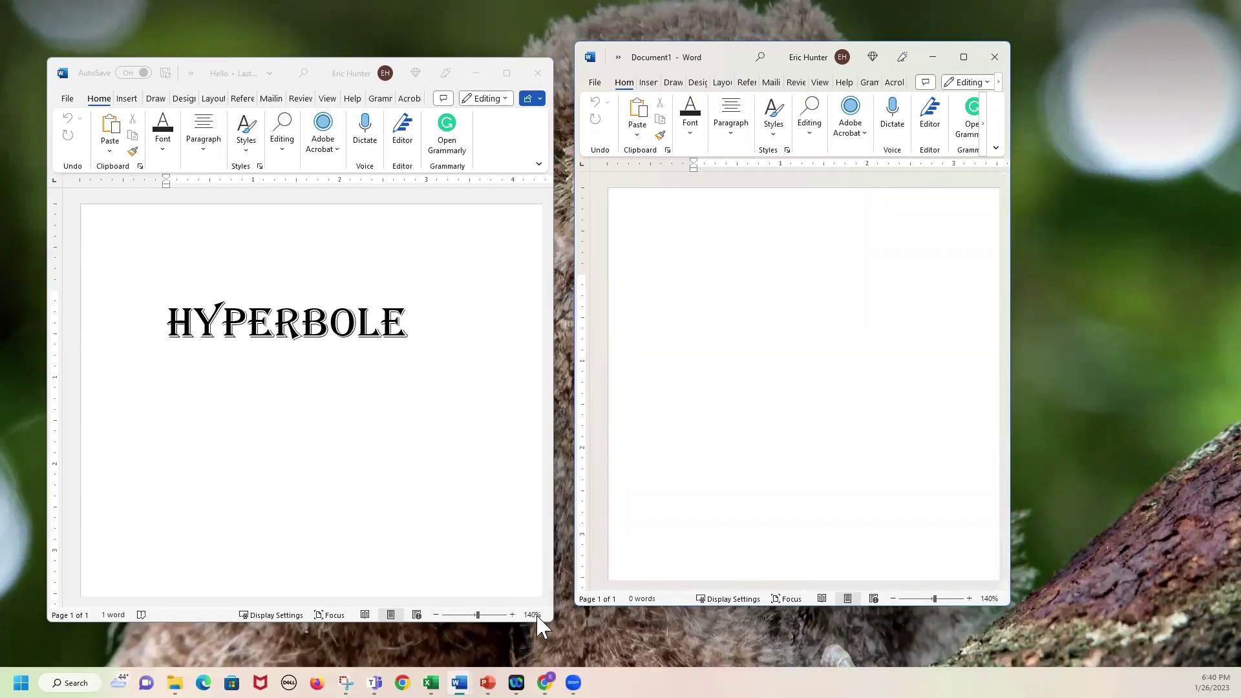
{"action": "left_click", "coordinate": [474, 73]}
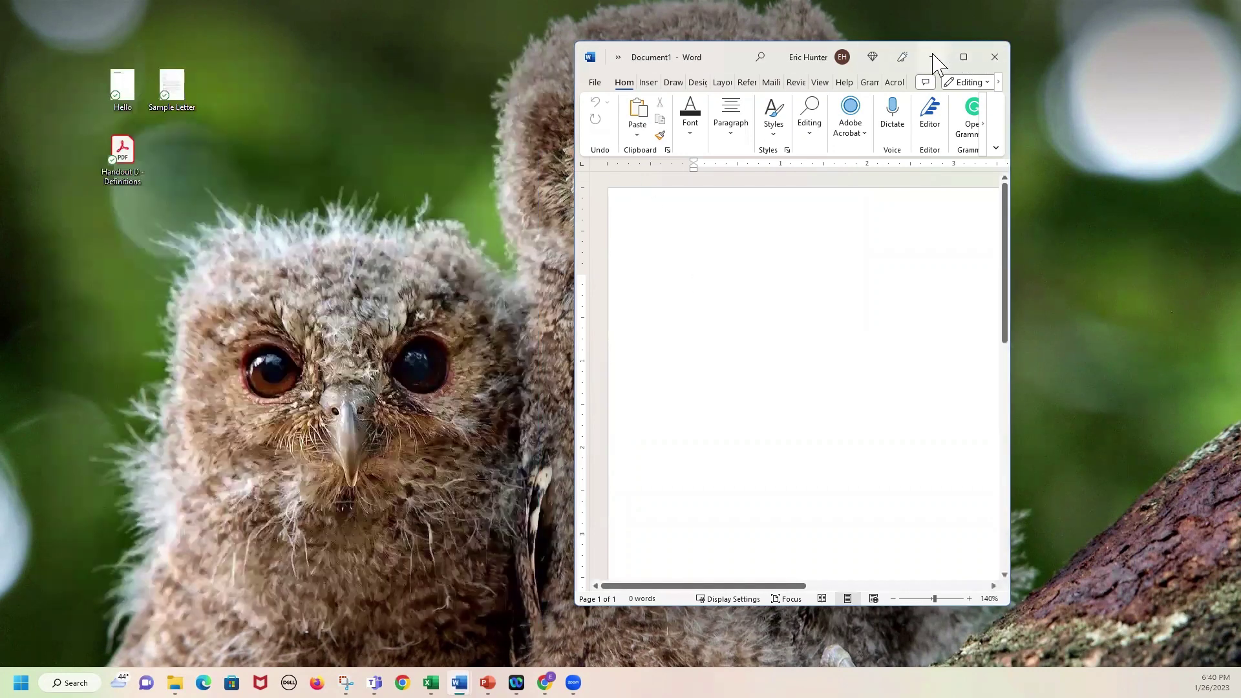
Close the blank Document1, then bring back the Hello document from the taskbar and close it
{"action": "left_click", "coordinate": [932, 57]}
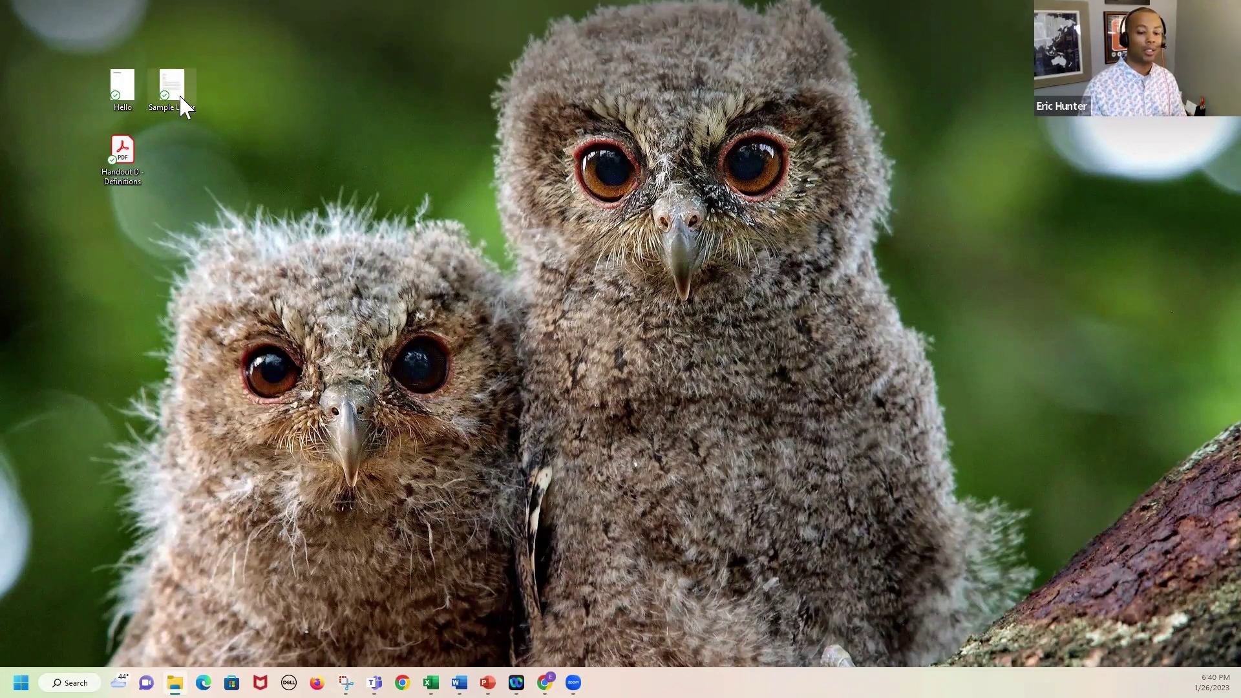
{"action": "mouse_move", "coordinate": [459, 682]}
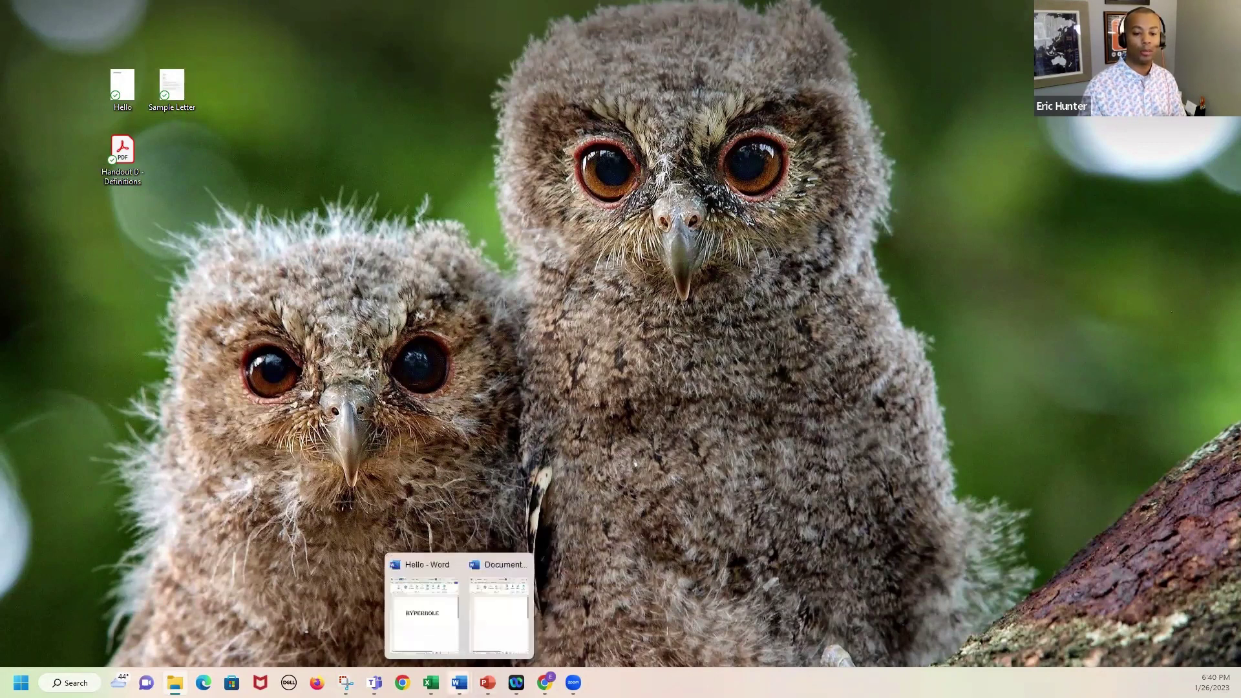
{"action": "left_click", "coordinate": [512, 612]}
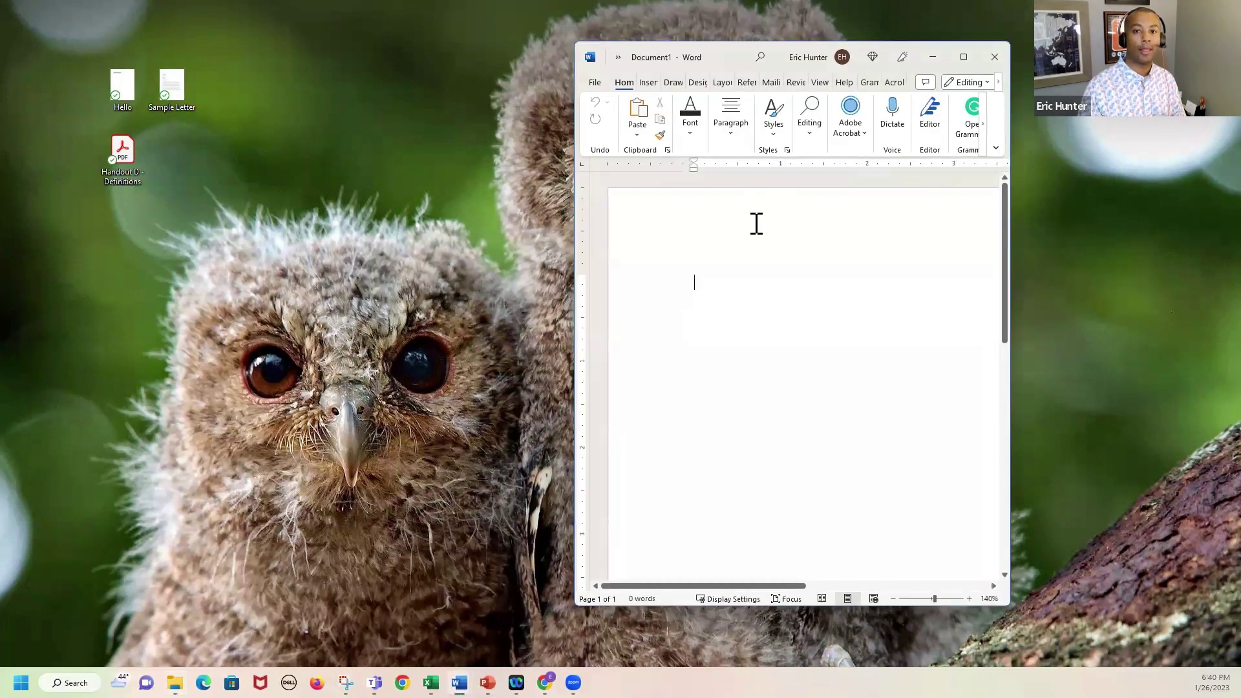
{"action": "left_click", "coordinate": [994, 57]}
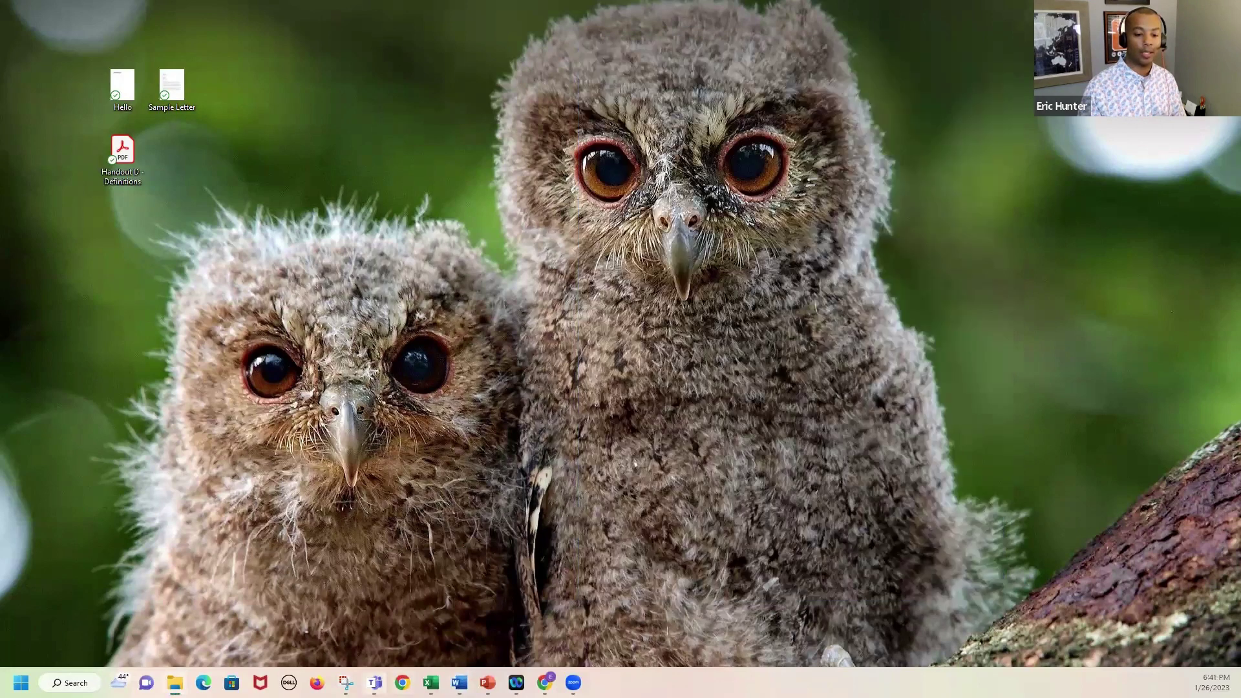
{"action": "left_click", "coordinate": [459, 682]}
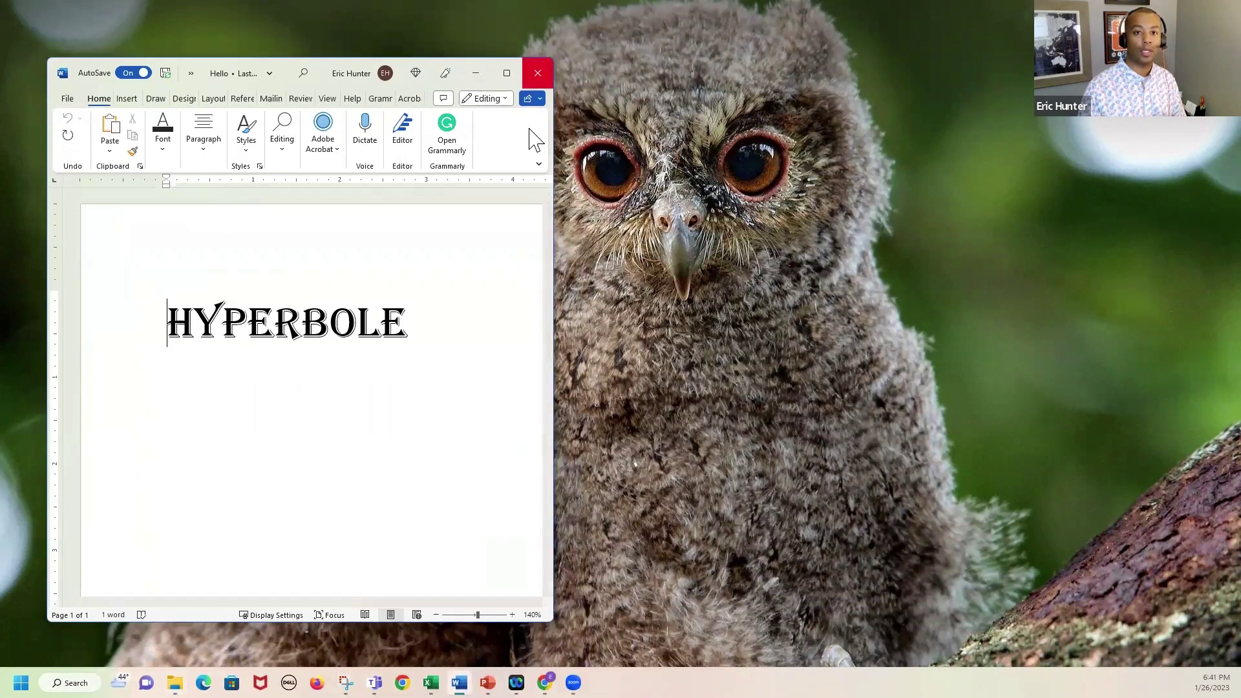
{"action": "left_click", "coordinate": [537, 73]}
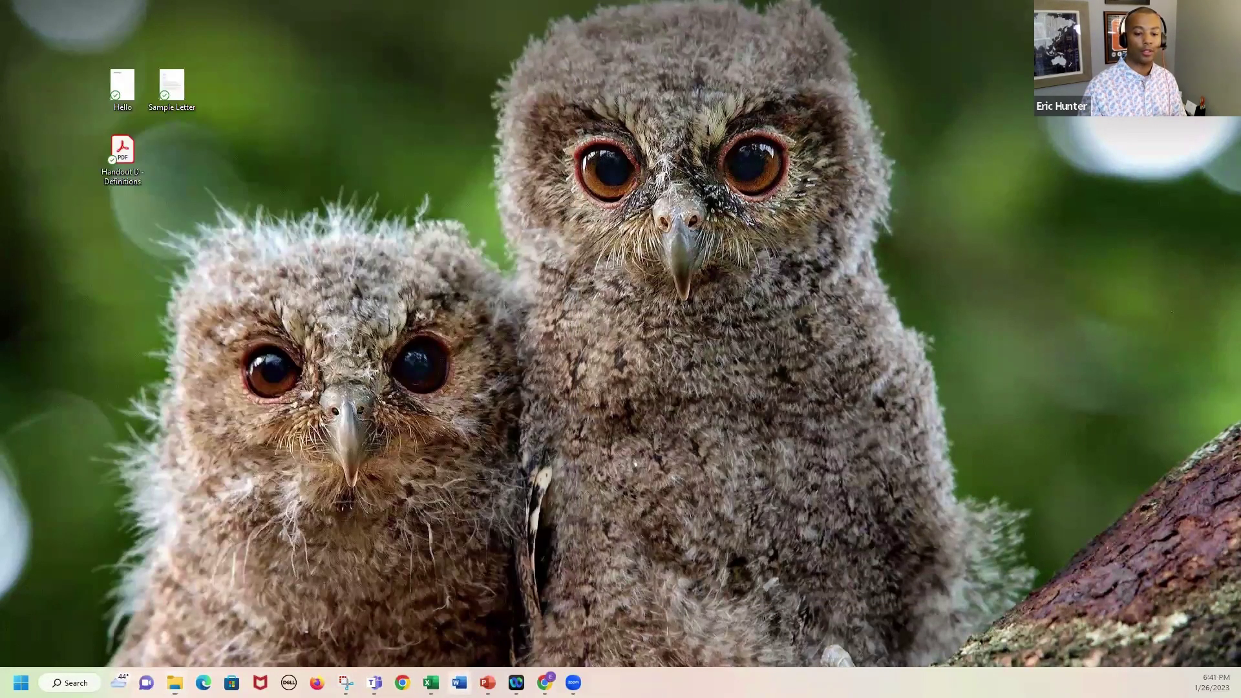
Relaunch Word, widen its start screen, and preview then close the professor recommendation letter template
{"action": "left_click", "coordinate": [459, 683]}
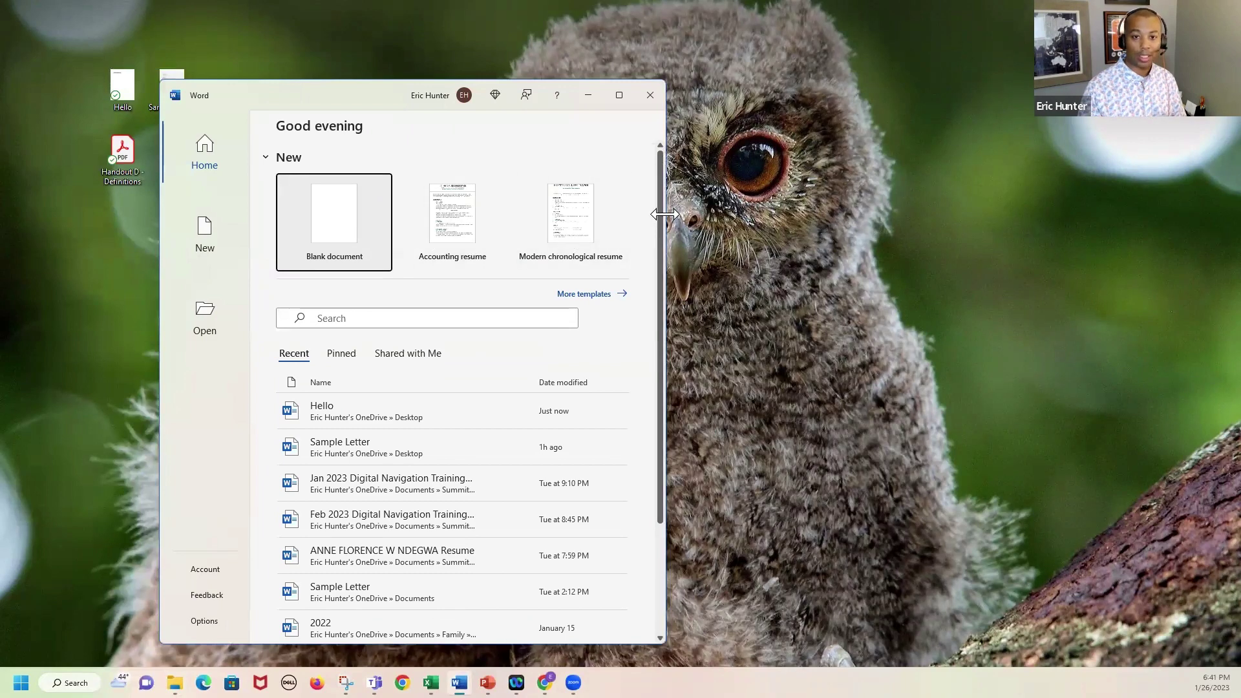
{"action": "left_click_drag", "start_coordinate": [664, 214], "coordinate": [1128, 215]}
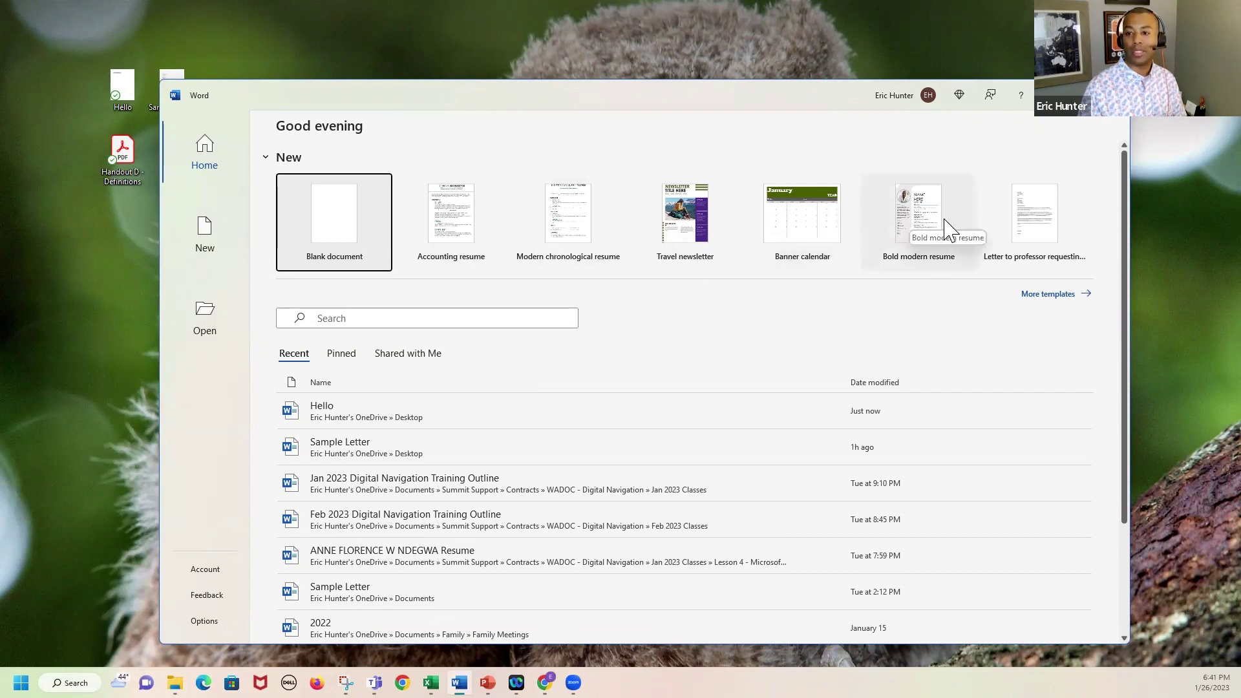
{"action": "left_click", "coordinate": [1036, 222]}
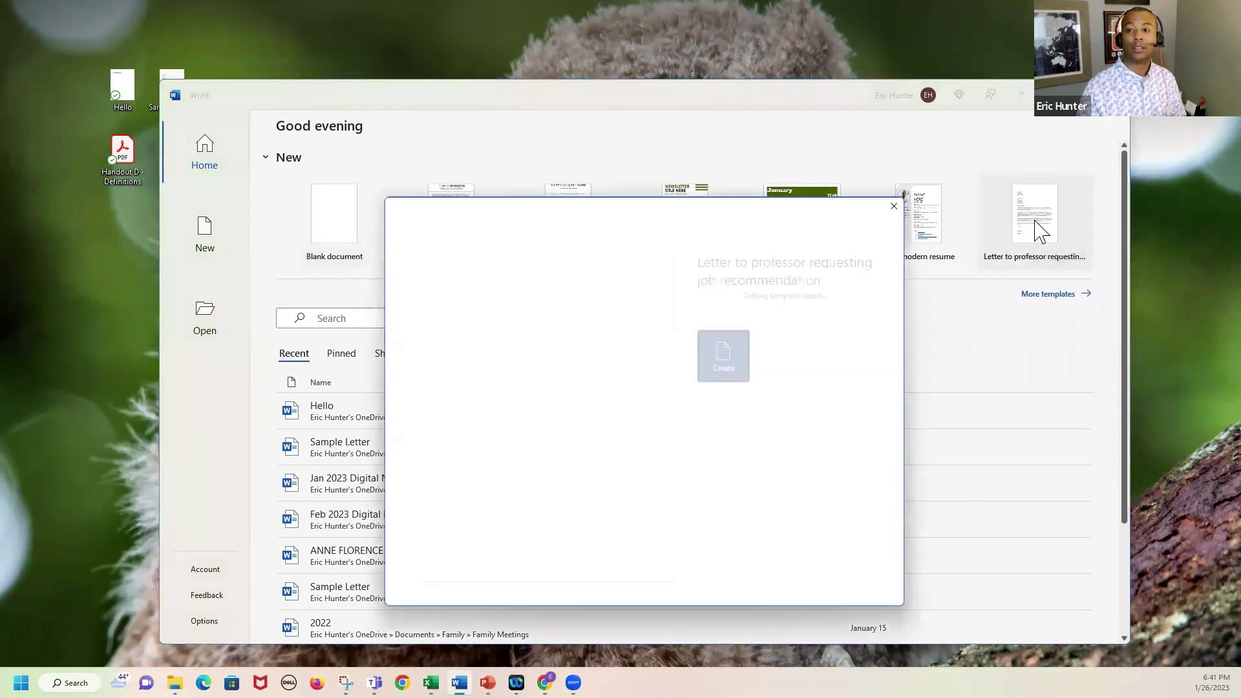
{"action": "left_click", "coordinate": [895, 205]}
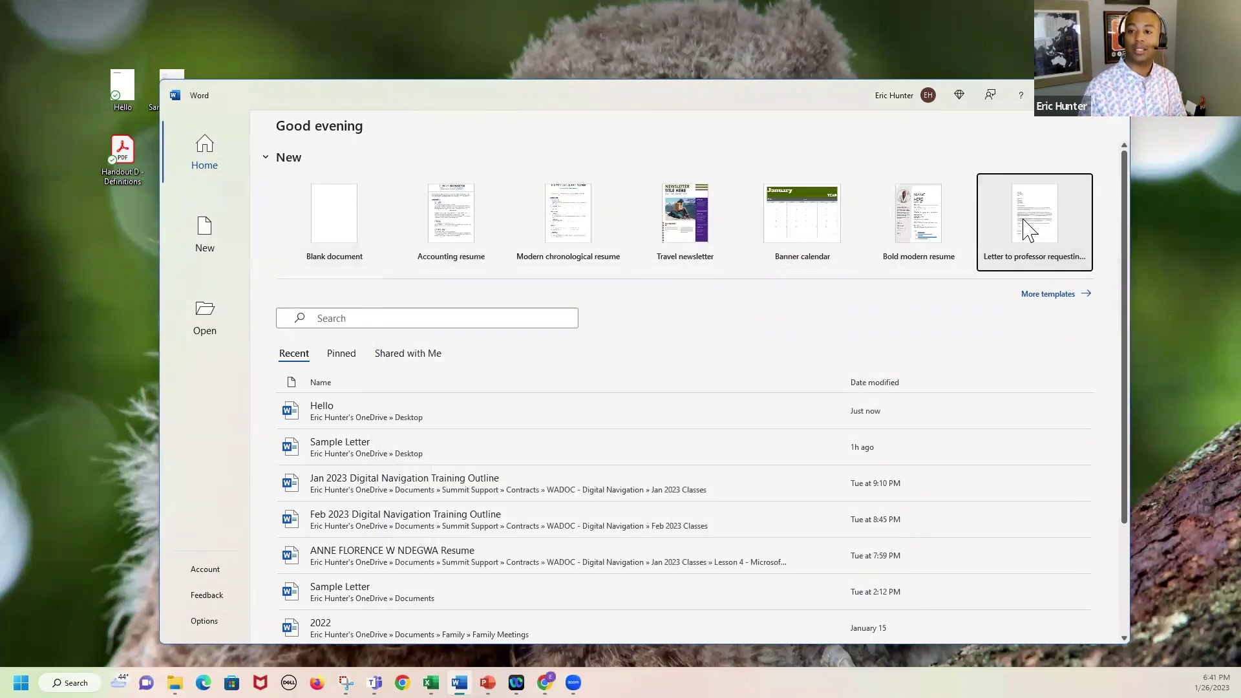
Create a document from the Letter to professor requesting job recommendation template
{"action": "left_click", "coordinate": [1028, 229]}
{"action": "left_click", "coordinate": [724, 420]}
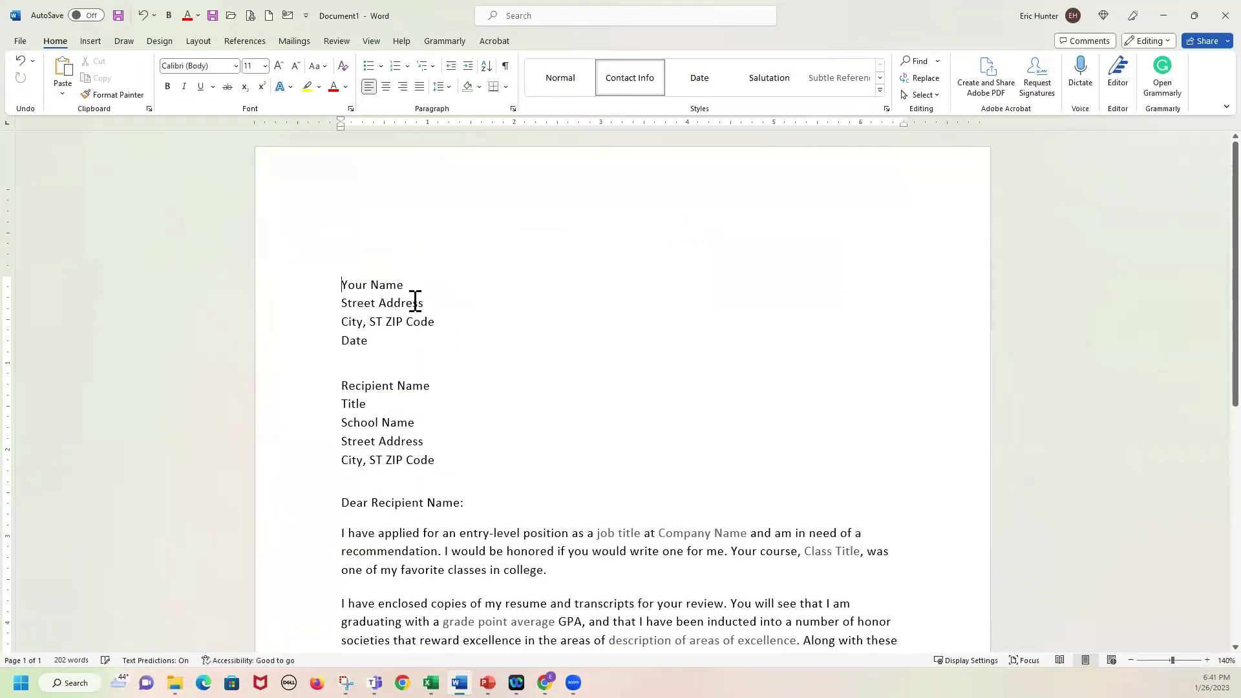
{"action": "scroll", "coordinate": [415, 301], "scroll_direction": "down", "scroll_amount": 2}
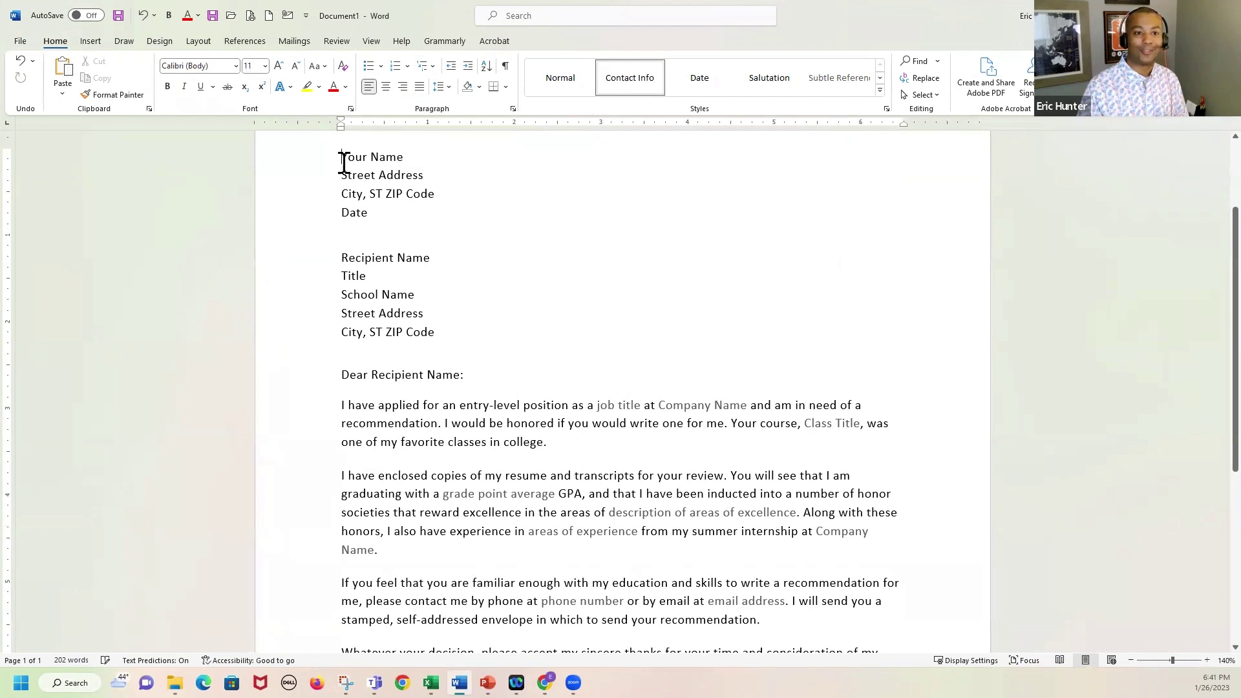
Select the Your Name, job title and Company Name placeholders to review them
{"action": "left_click_drag", "start_coordinate": [344, 157], "coordinate": [404, 159]}
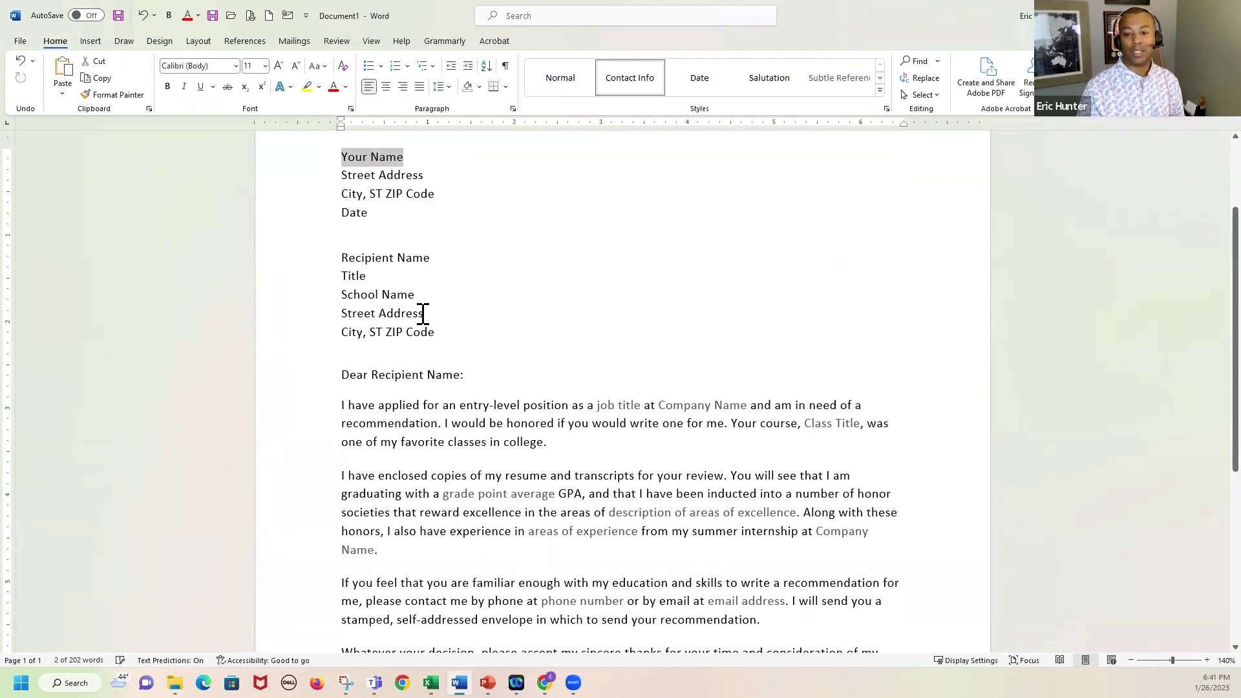
{"action": "scroll", "coordinate": [423, 381], "scroll_direction": "down", "scroll_amount": 2}
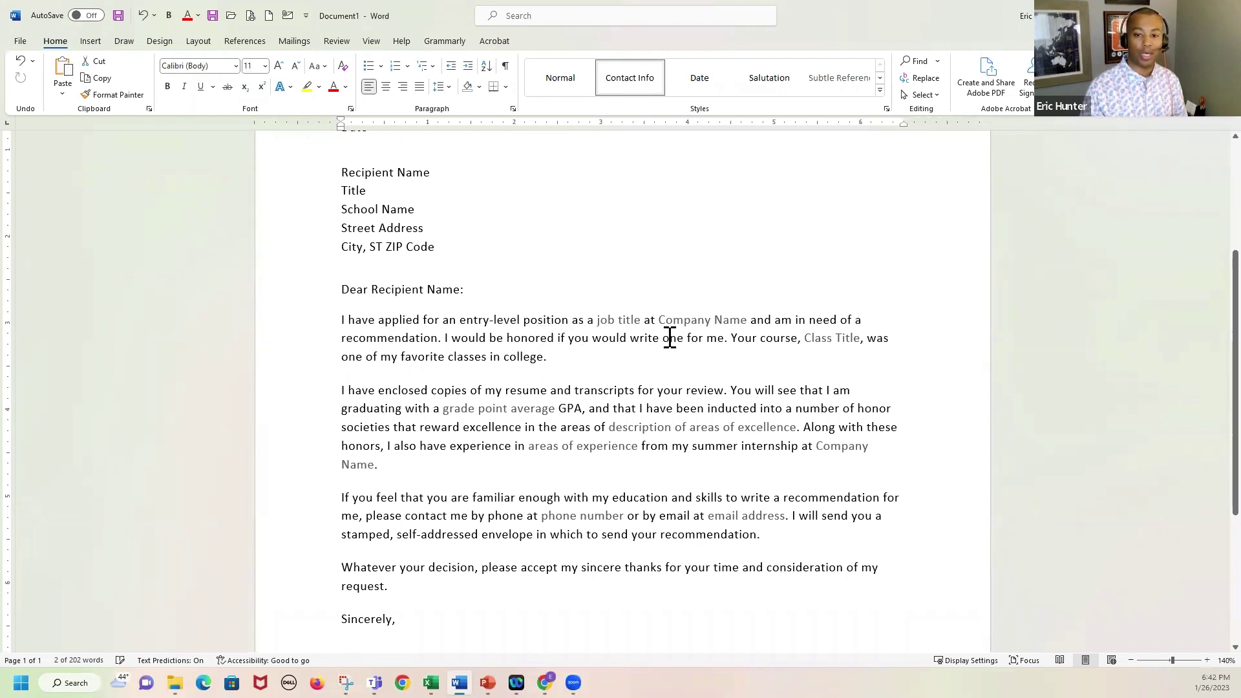
{"action": "left_click", "coordinate": [629, 320]}
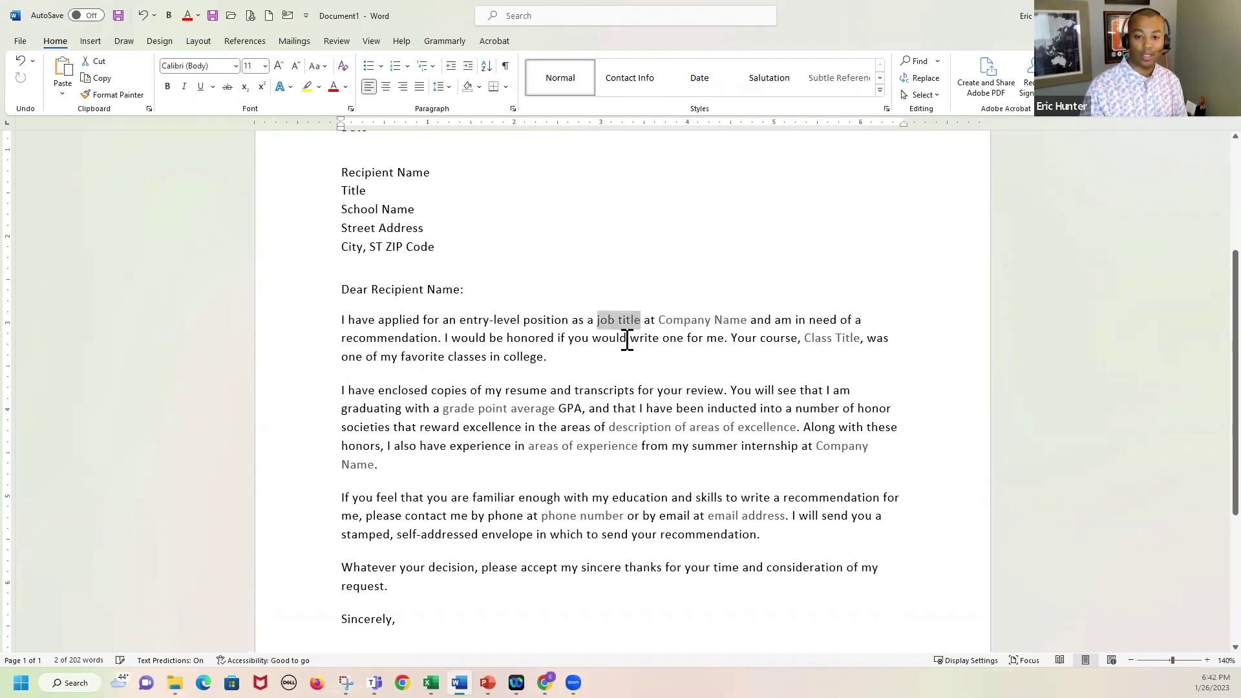
{"action": "left_click", "coordinate": [694, 321]}
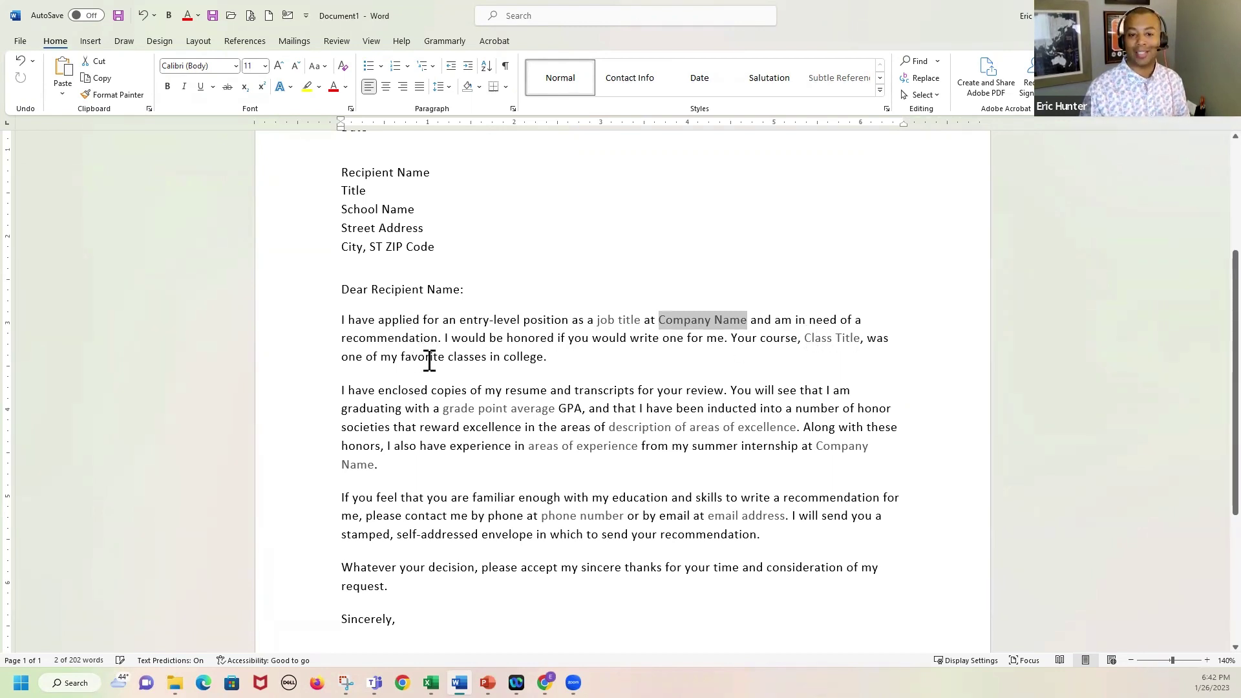
{"action": "scroll", "coordinate": [509, 404], "scroll_direction": "down", "scroll_amount": 4}
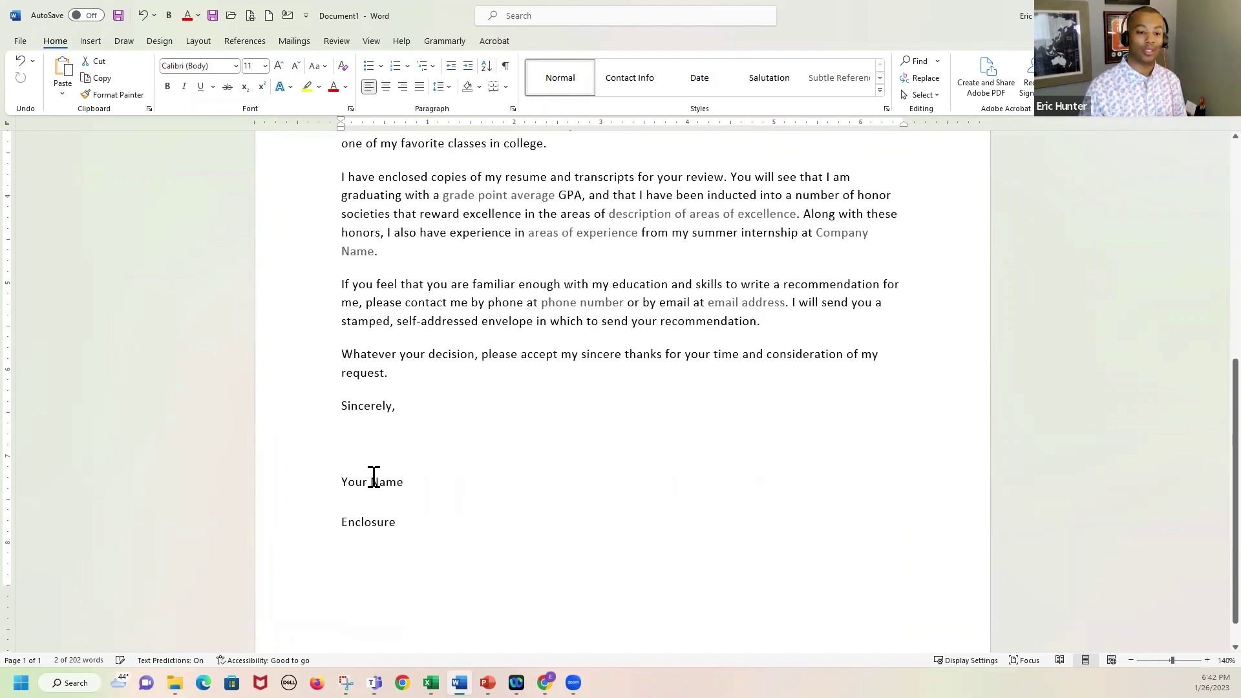
Pick the black pen on the Draw tab and change its colour to dark blue
{"action": "left_click", "coordinate": [90, 41]}
{"action": "left_click", "coordinate": [124, 40]}
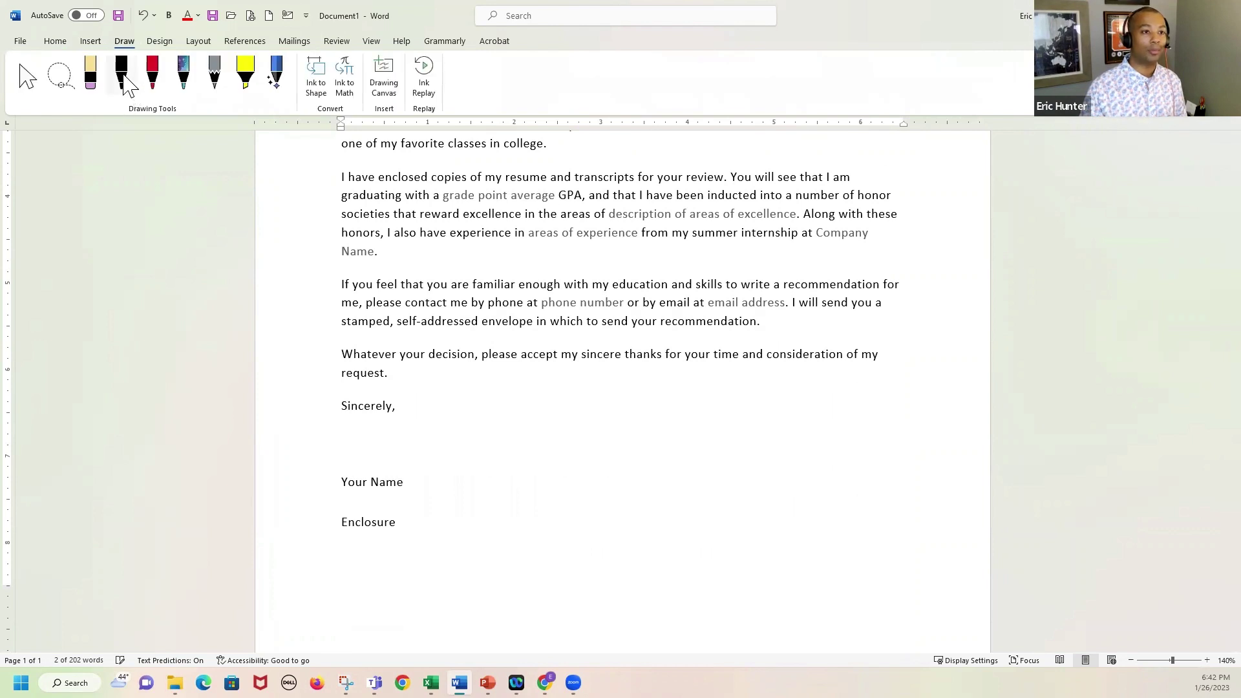
{"action": "left_click", "coordinate": [122, 79]}
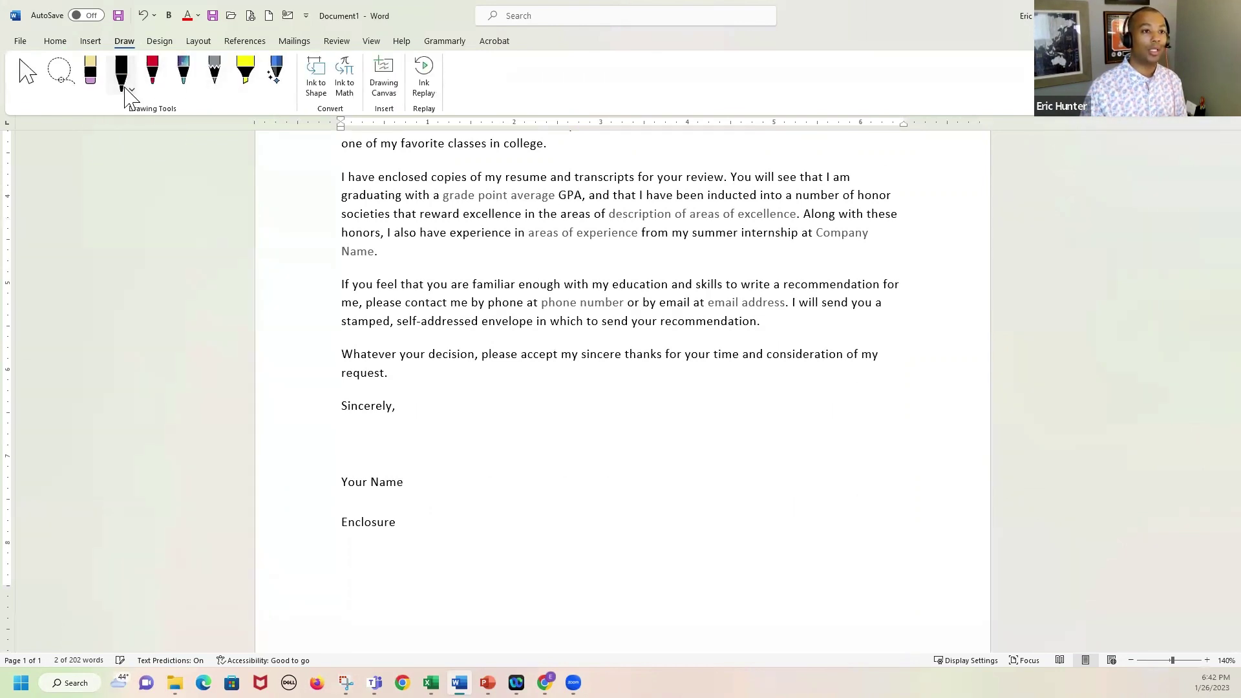
{"action": "left_click", "coordinate": [130, 89]}
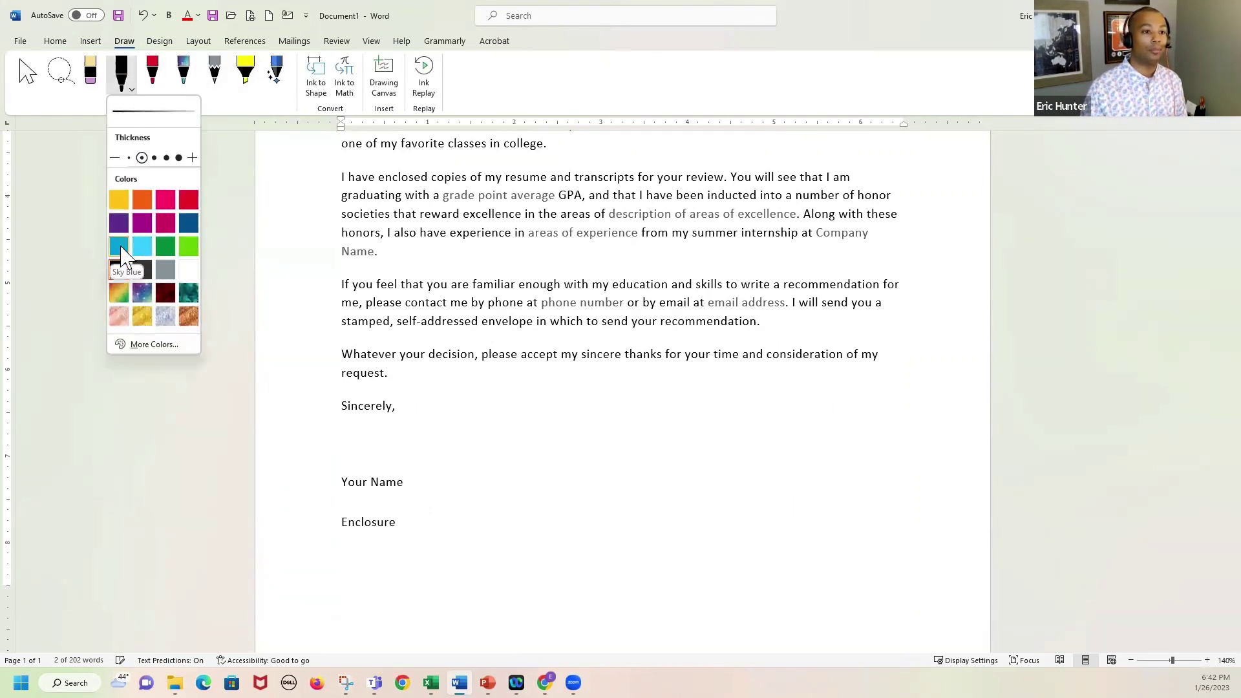
{"action": "left_click", "coordinate": [189, 224]}
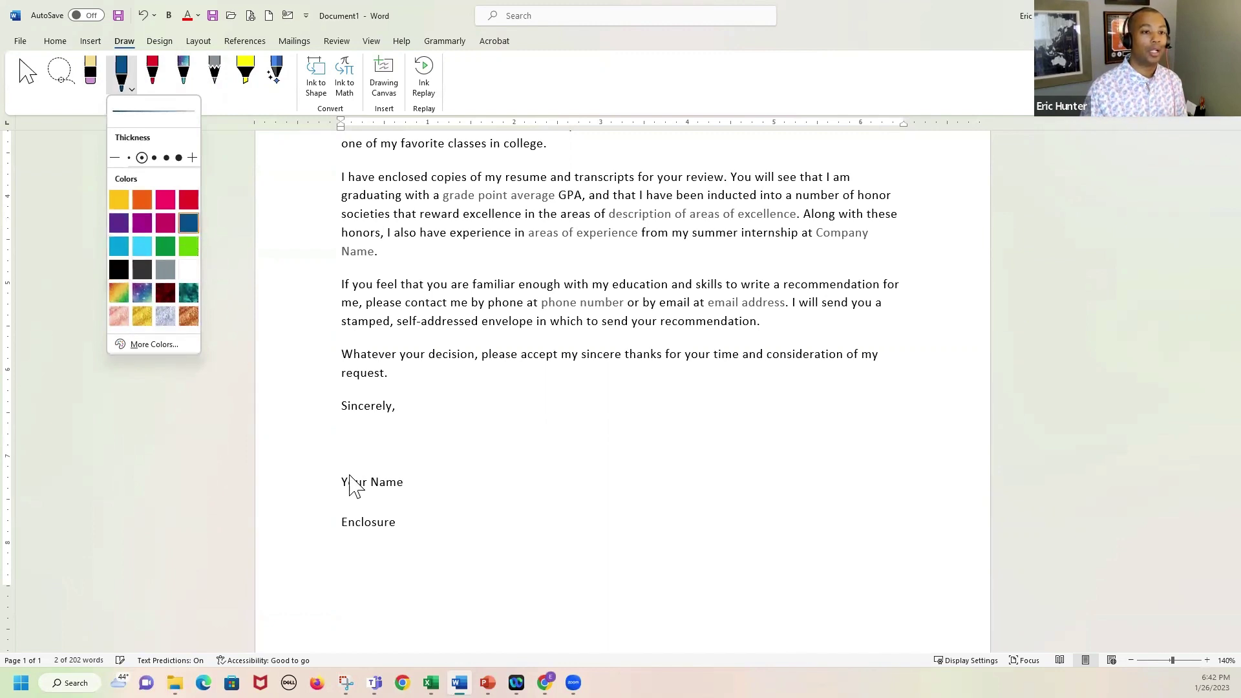
Handwrite a signature below Sincerely, above the Your Name line
{"action": "mouse_move", "coordinate": [366, 429]}
{"action": "left_mouse_down"}
{"action": "mouse_move", "coordinate": [384, 423]}
{"action": "mouse_move", "coordinate": [420, 448]}
{"action": "mouse_move", "coordinate": [407, 462]}
{"action": "mouse_move", "coordinate": [446, 438]}
{"action": "mouse_move", "coordinate": [555, 463]}
{"action": "left_mouse_up"}
{"action": "left_click_drag", "start_coordinate": [481, 446], "coordinate": [605, 427]}
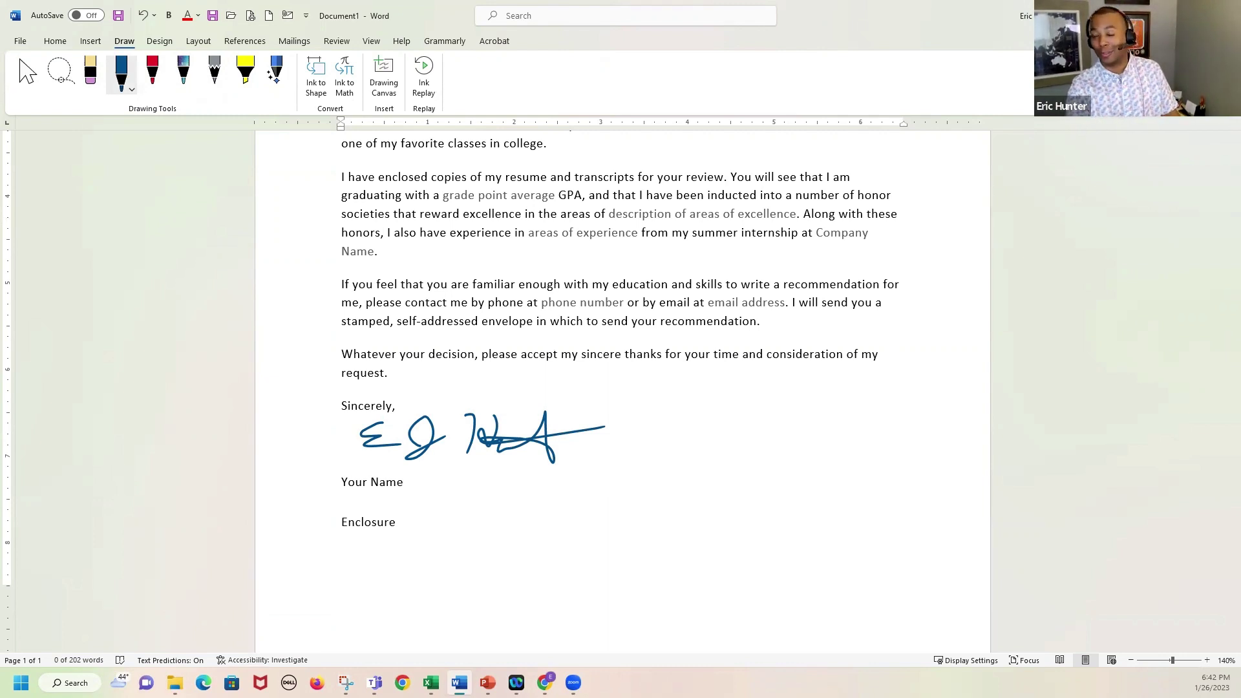
{"action": "scroll", "coordinate": [1038, 216], "scroll_direction": "up", "scroll_amount": 6}
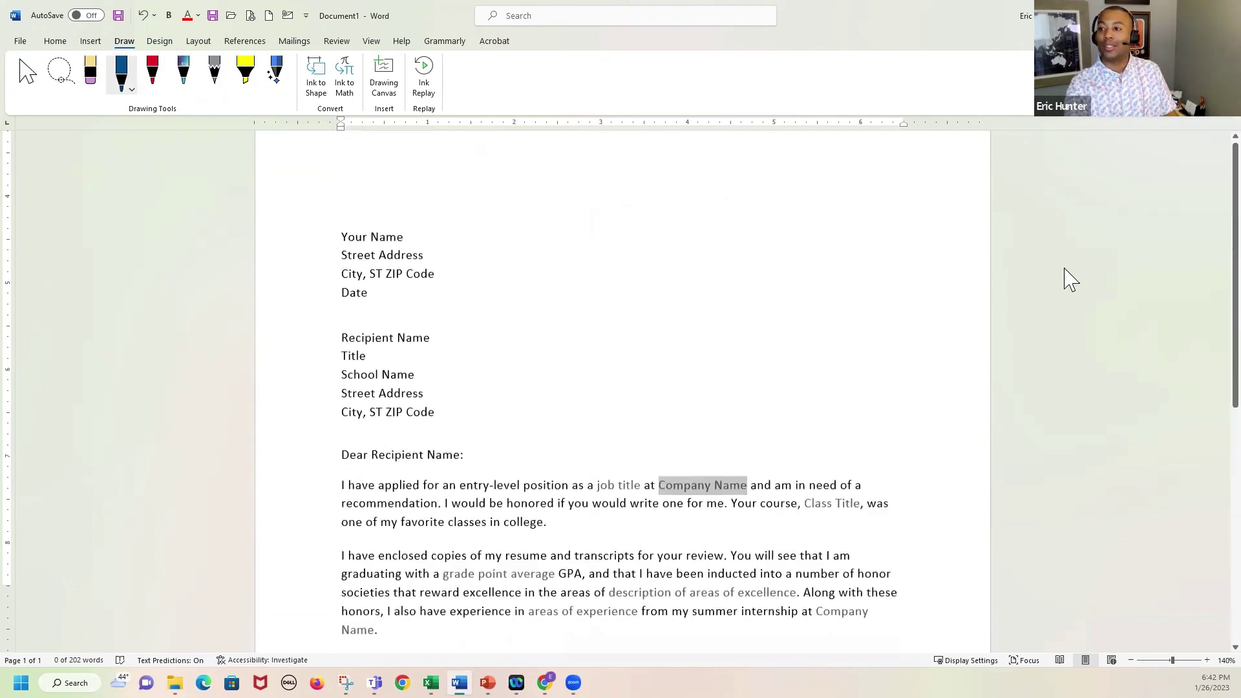
Create Document2 from the Banner calendar template via File > New, showing January 2023
{"action": "scroll", "coordinate": [1069, 279], "scroll_direction": "up", "scroll_amount": 1}
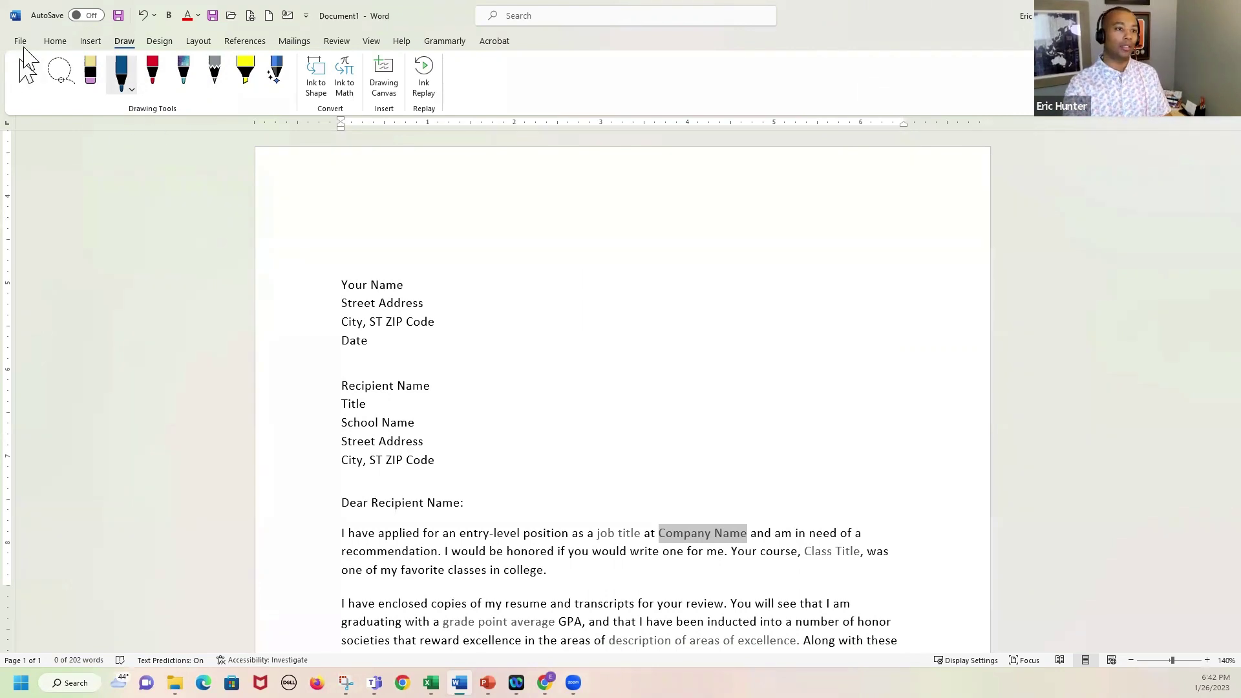
{"action": "left_click", "coordinate": [20, 42]}
{"action": "left_click", "coordinate": [36, 100]}
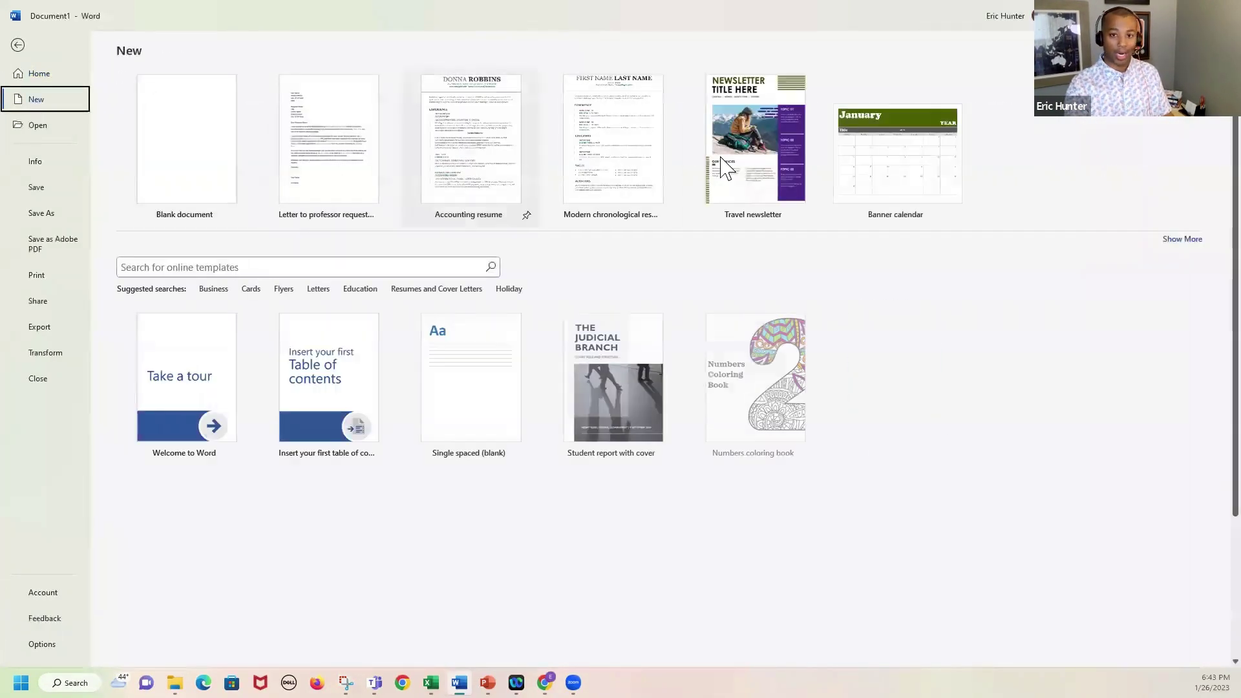
{"action": "left_click", "coordinate": [889, 167]}
{"action": "left_click", "coordinate": [689, 386]}
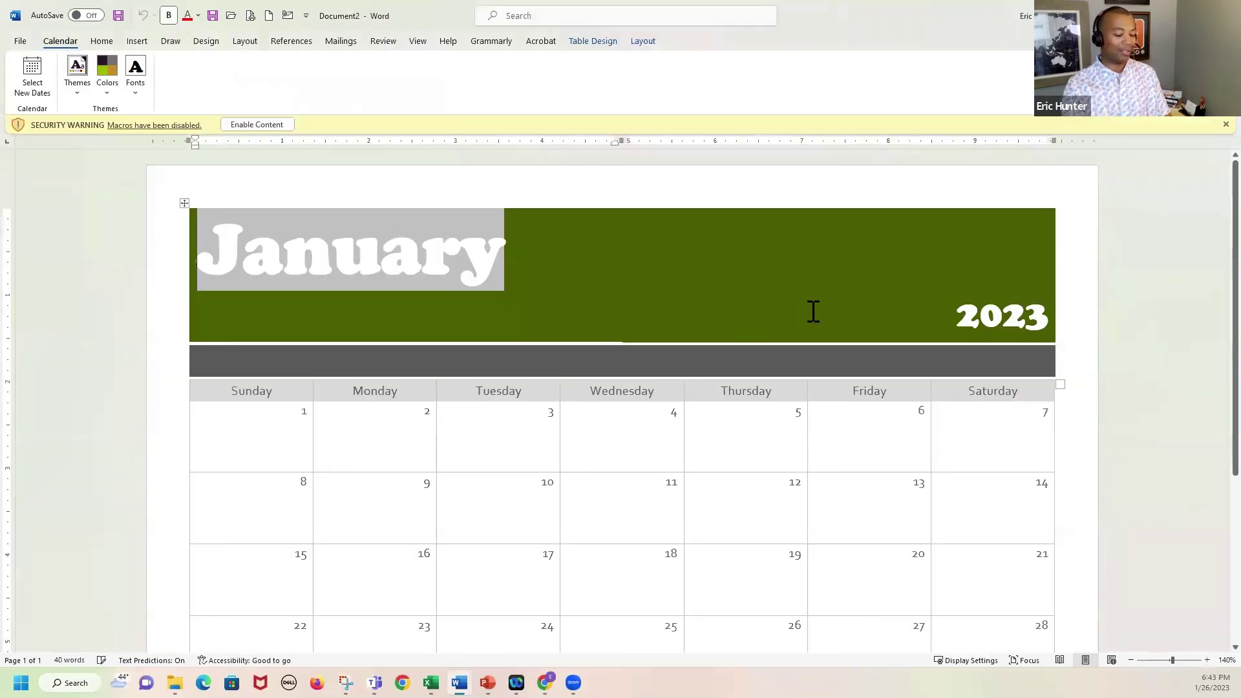
Enable the calendar's disabled macro content and close the letter document from the taskbar
{"action": "scroll", "coordinate": [813, 311], "scroll_direction": "down", "scroll_amount": 3, "text": "ctrl"}
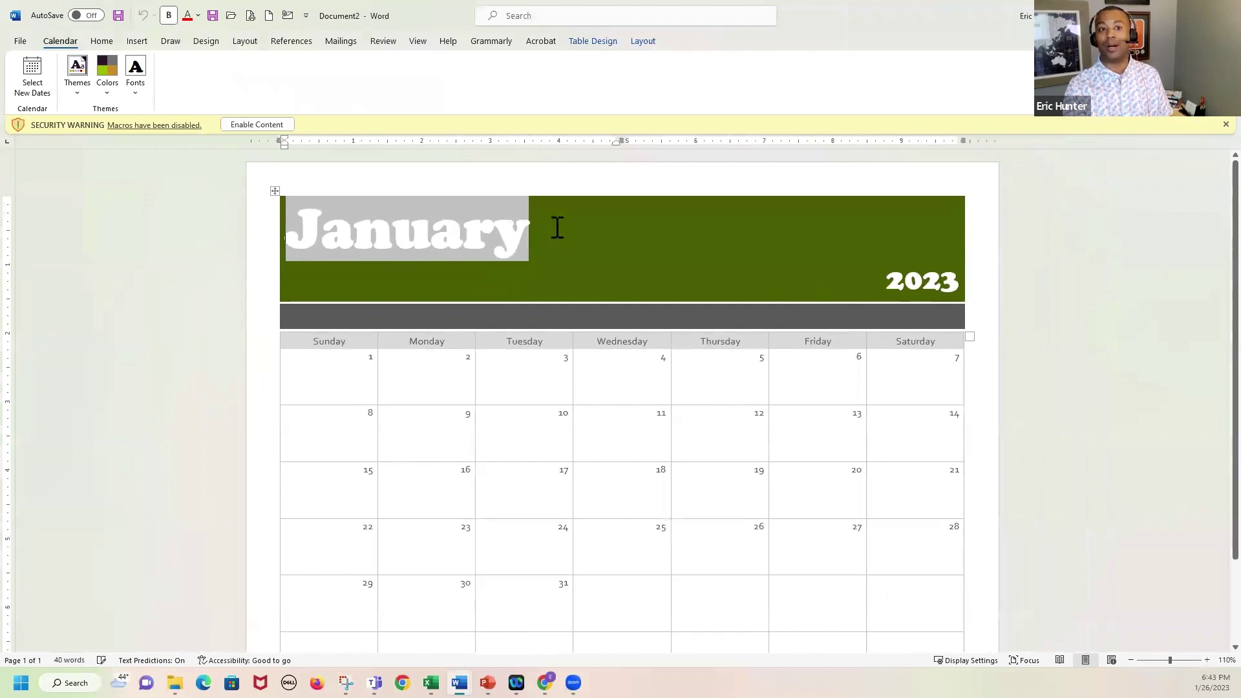
{"action": "left_click", "coordinate": [260, 127]}
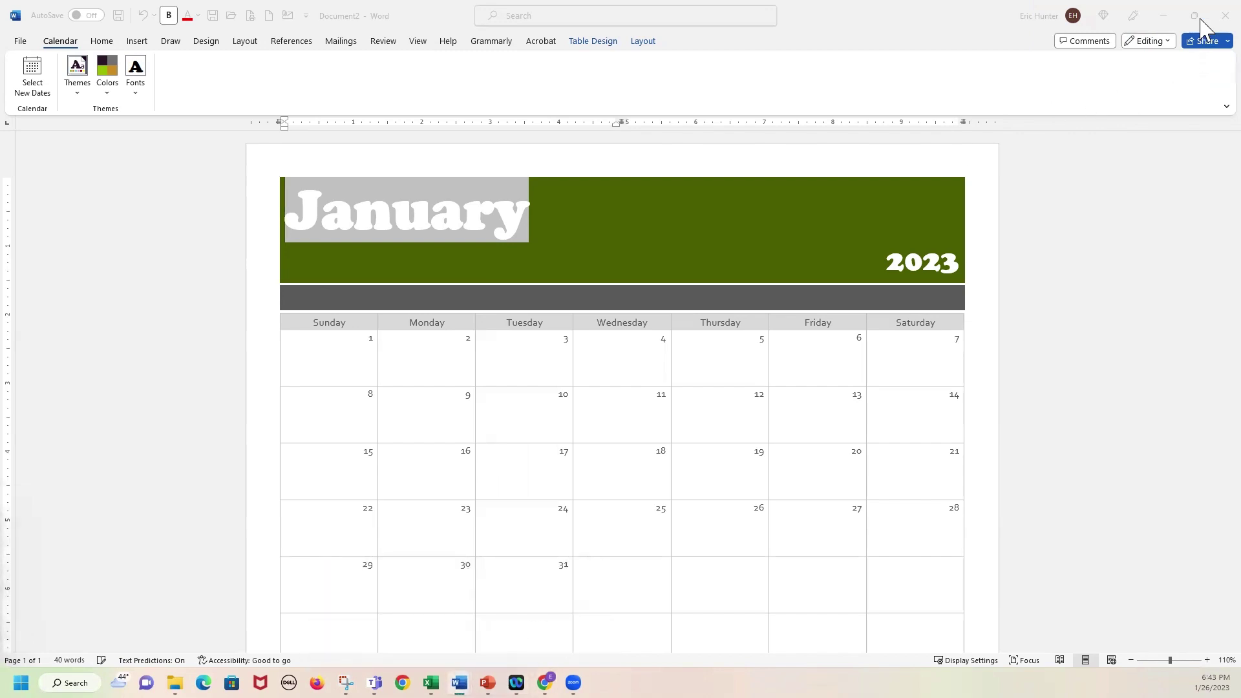
{"action": "right_click", "coordinate": [458, 683]}
{"action": "key", "text": "Escape"}
{"action": "mouse_move", "coordinate": [458, 682]}
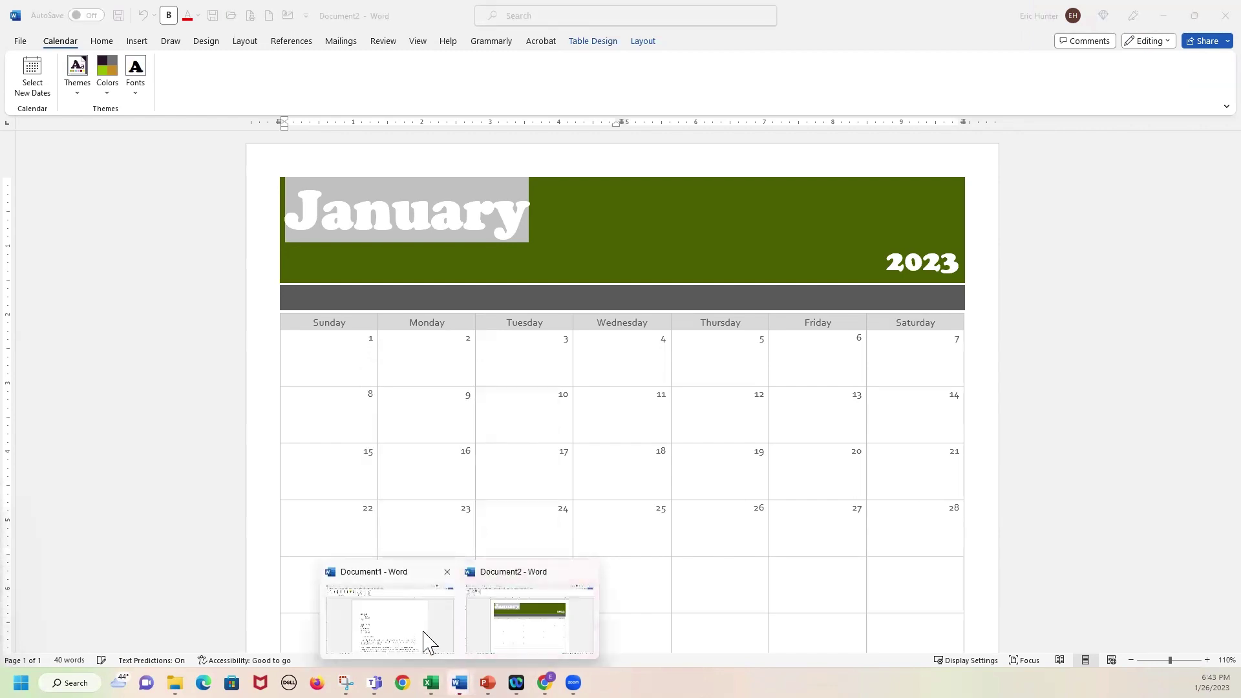
{"action": "left_click", "coordinate": [447, 573]}
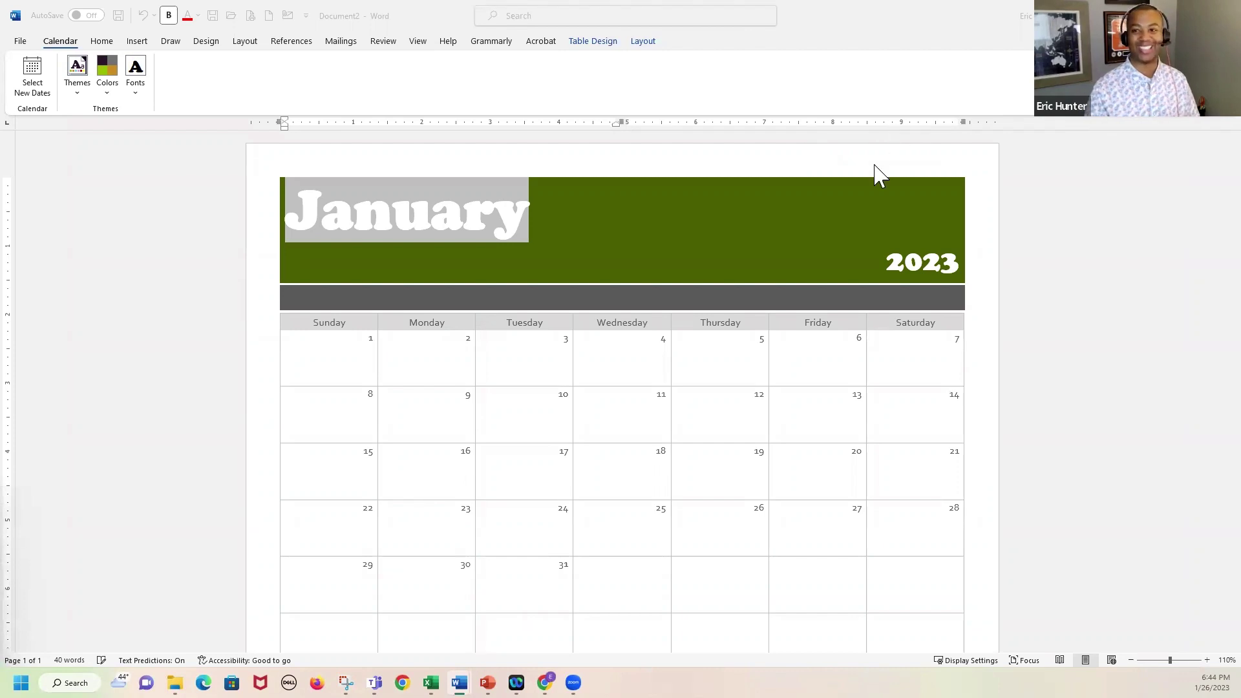
{"action": "mouse_move", "coordinate": [459, 682]}
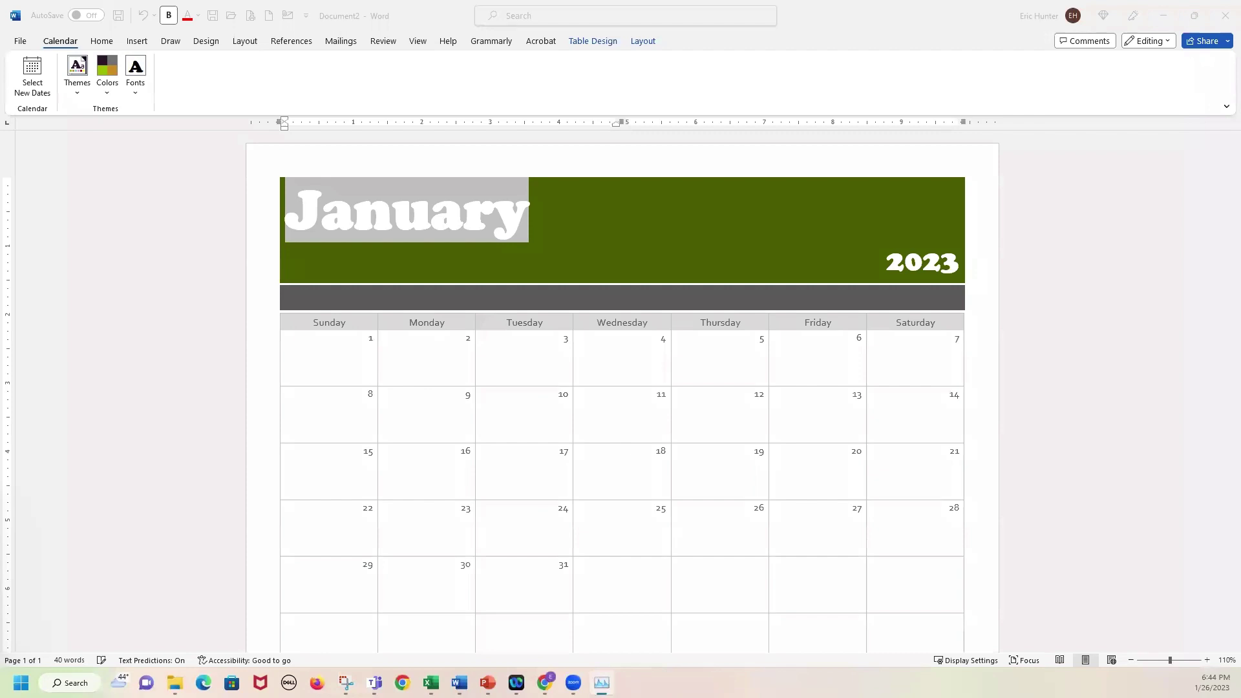
{"action": "key", "text": "super+d"}
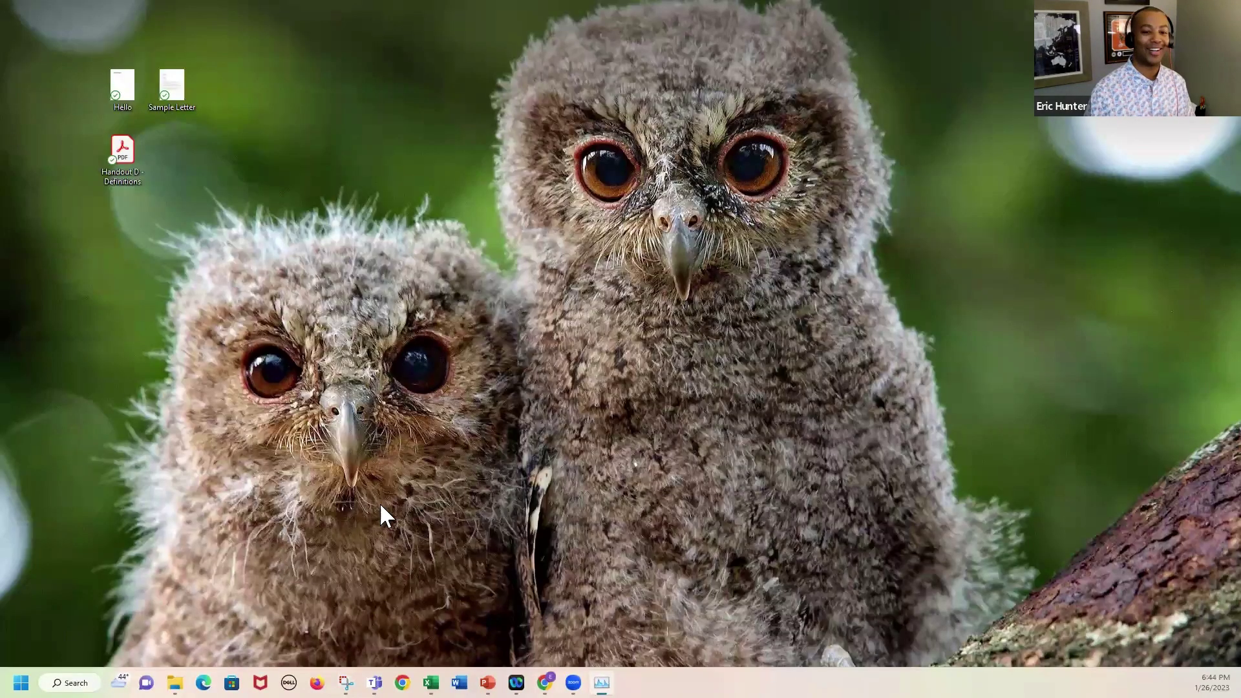
{"action": "left_click", "coordinate": [459, 683]}
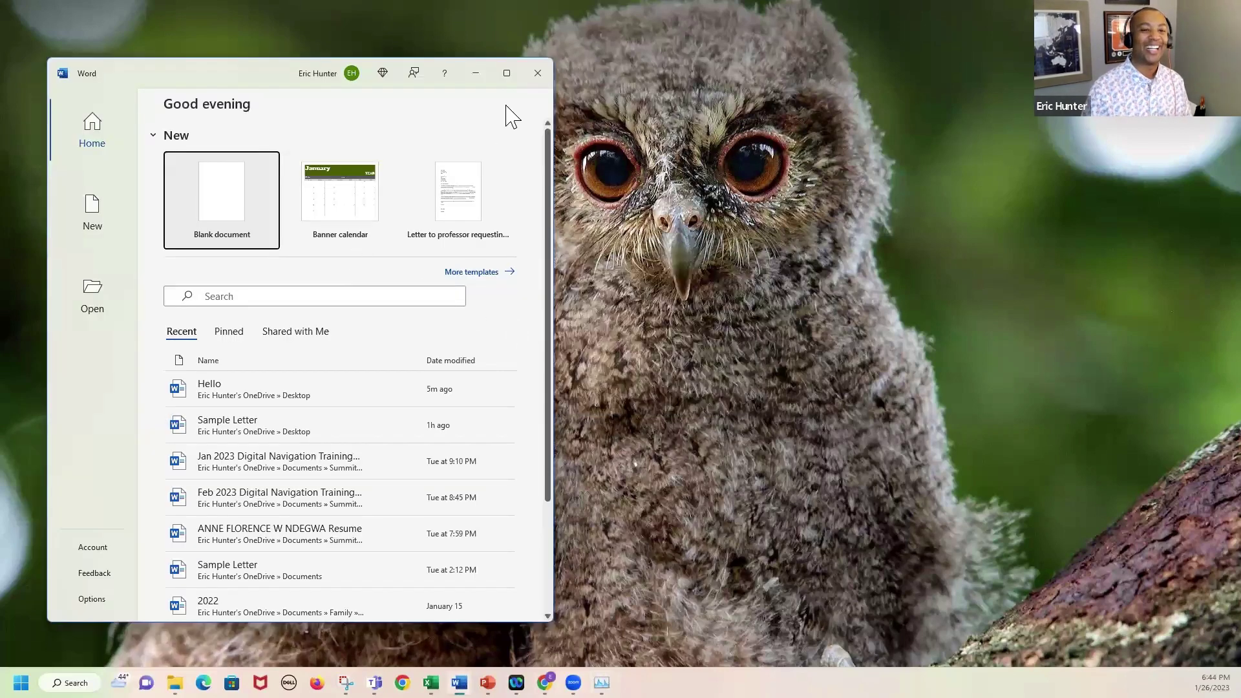
{"action": "left_click", "coordinate": [506, 73]}
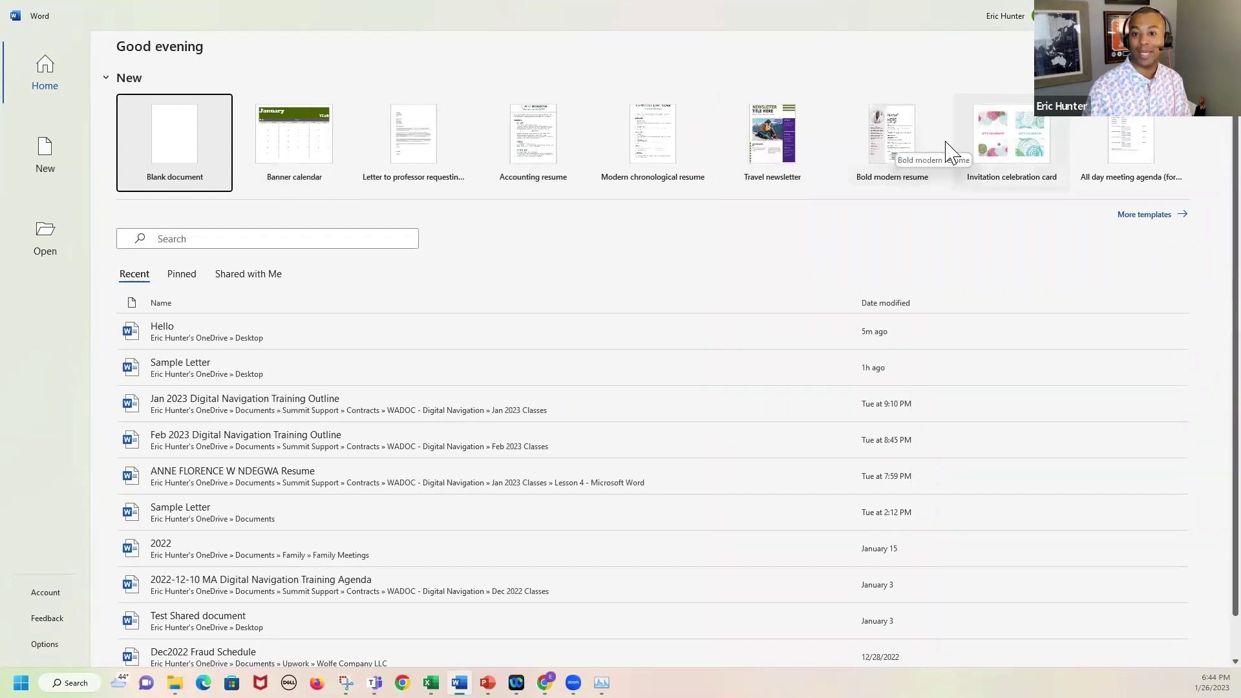
{"action": "left_click", "coordinate": [664, 154]}
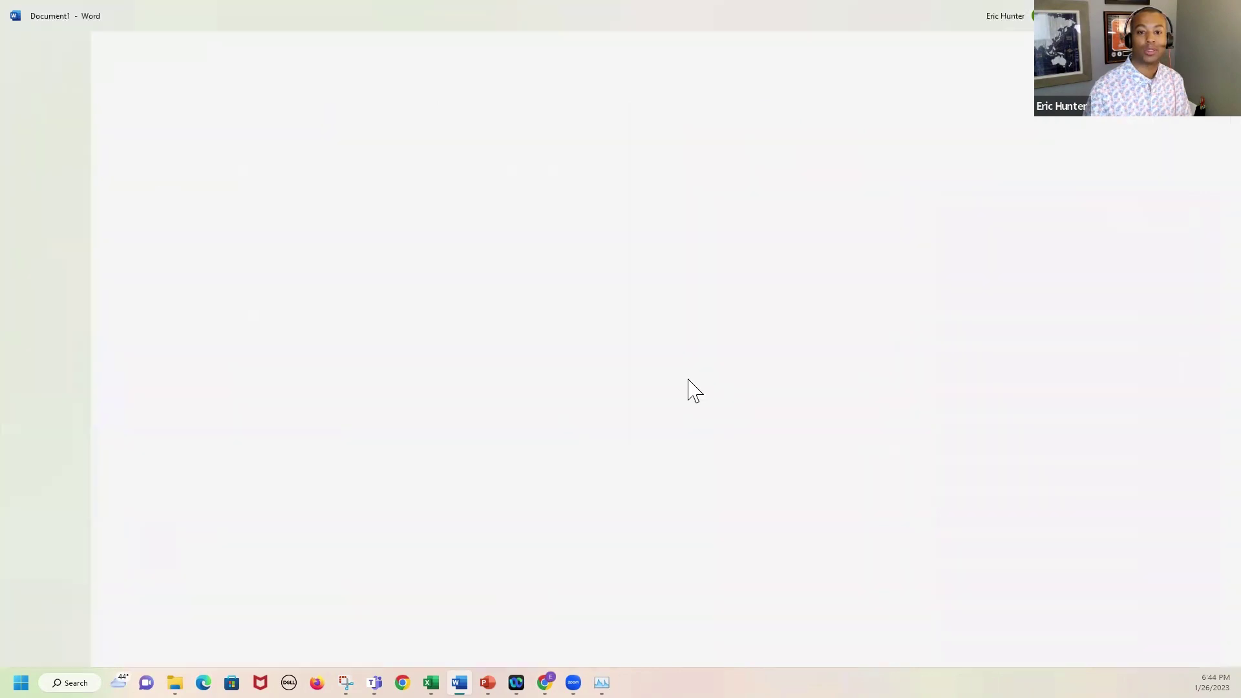
{"action": "scroll", "coordinate": [681, 364], "scroll_direction": "down", "scroll_amount": 1}
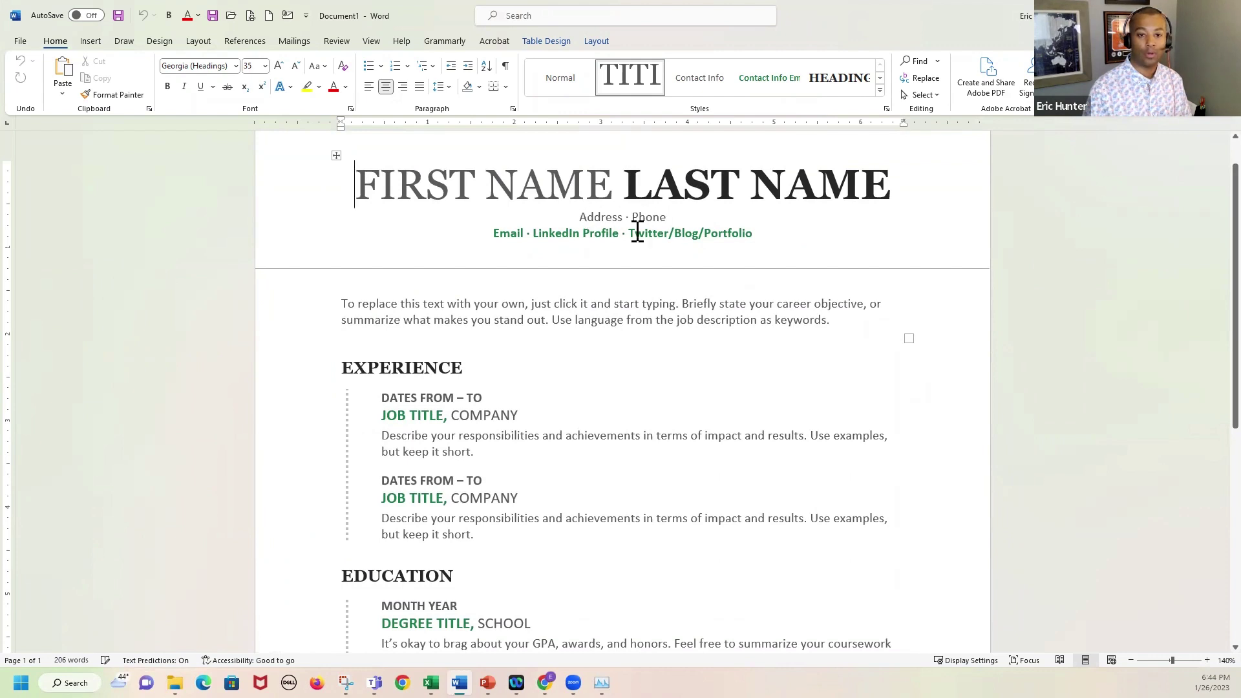
{"action": "scroll", "coordinate": [433, 378], "scroll_direction": "down", "scroll_amount": 5}
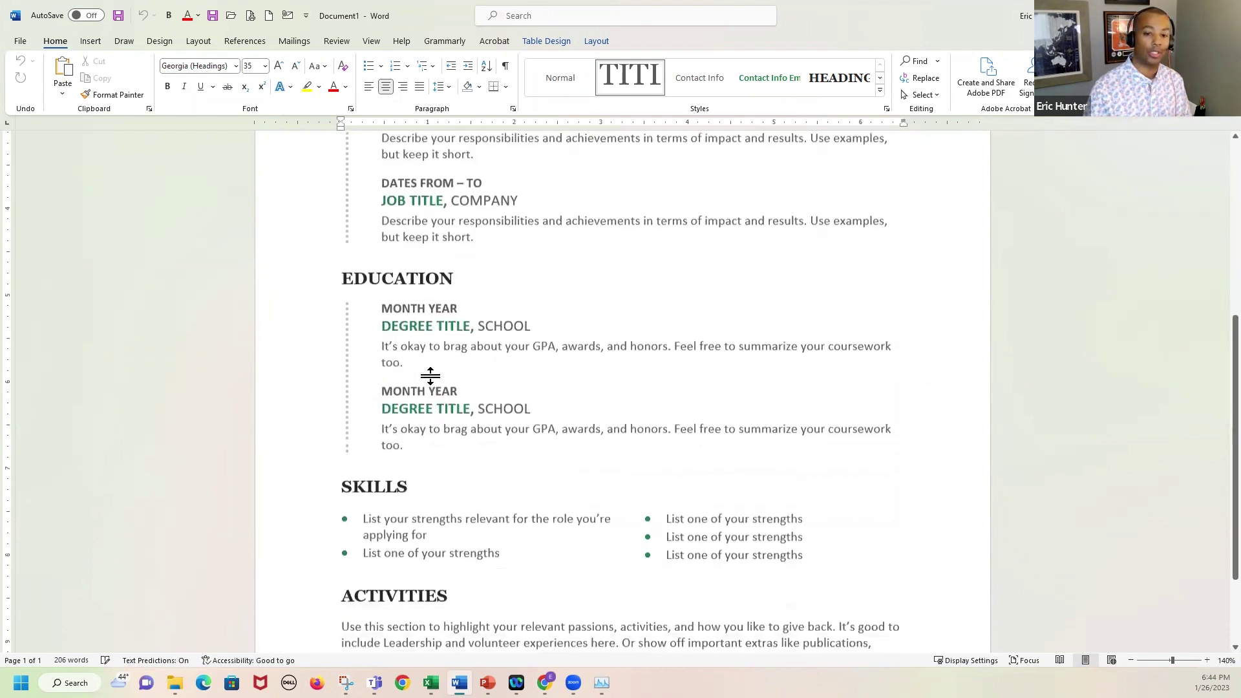
{"action": "scroll", "coordinate": [431, 376], "scroll_direction": "down", "scroll_amount": 2}
{"action": "scroll", "coordinate": [432, 376], "scroll_direction": "up", "scroll_amount": 3}
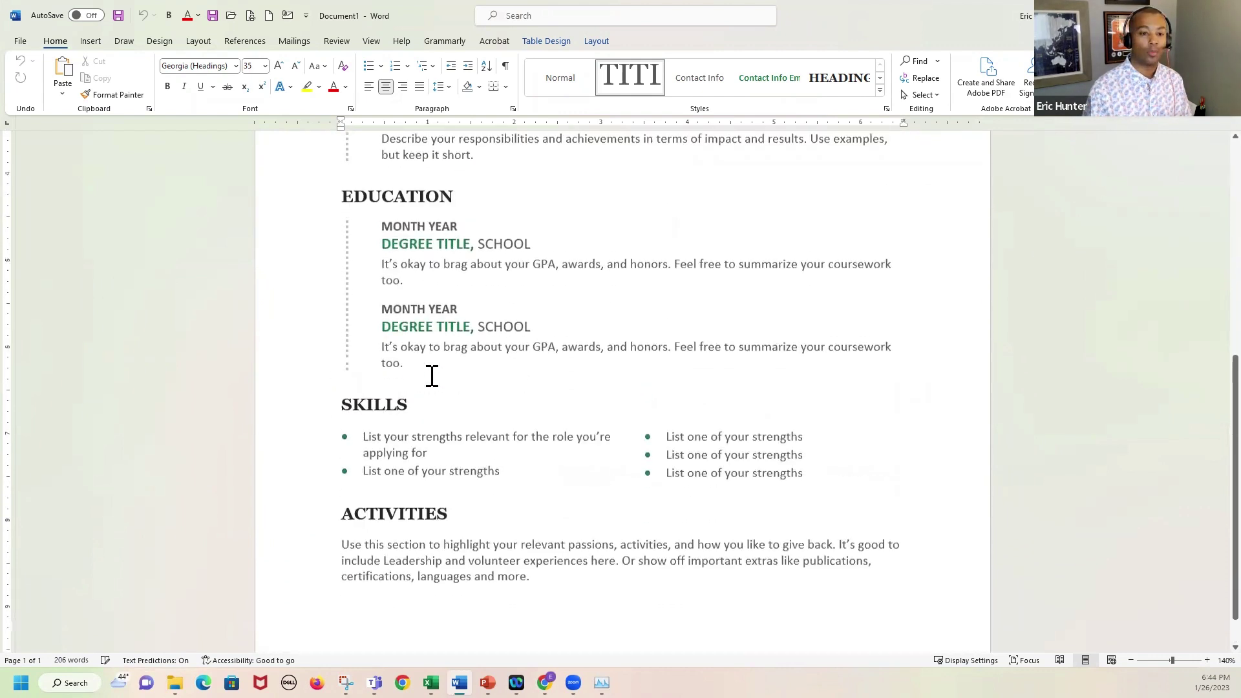
{"action": "scroll", "coordinate": [432, 376], "scroll_direction": "up", "scroll_amount": 5}
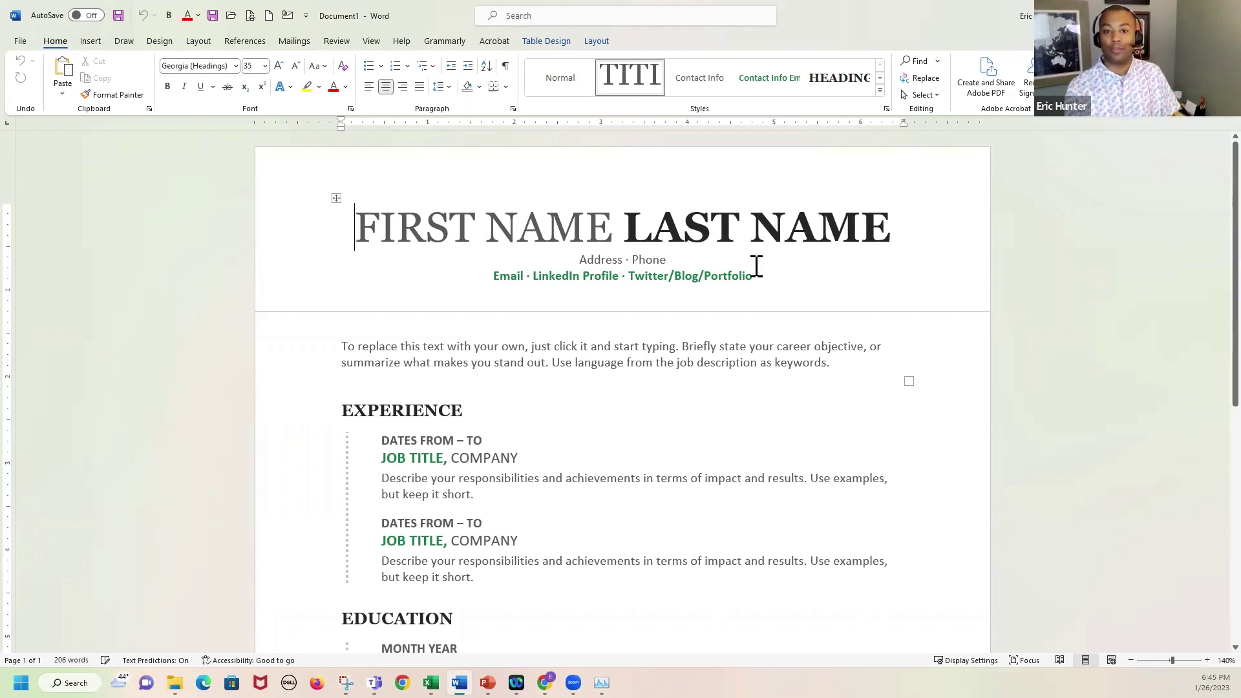
{"action": "scroll", "coordinate": [778, 288], "scroll_direction": "down", "scroll_amount": 5}
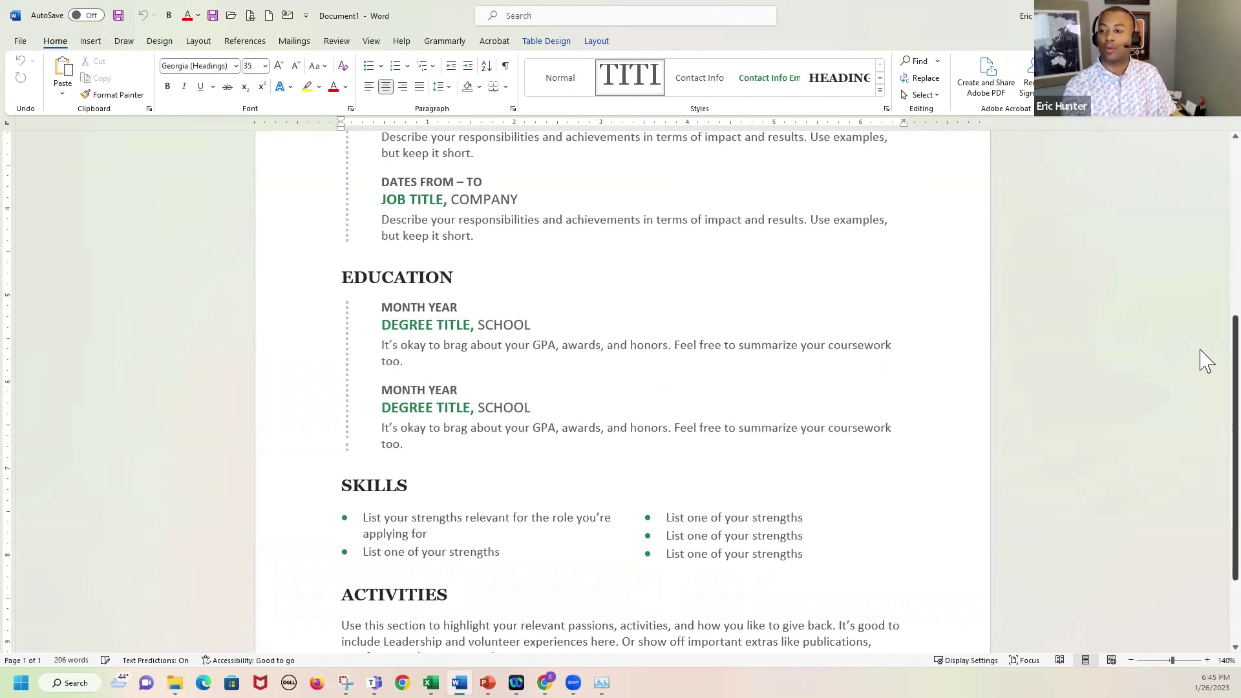
{"action": "scroll", "coordinate": [1206, 361], "scroll_direction": "up", "scroll_amount": 5}
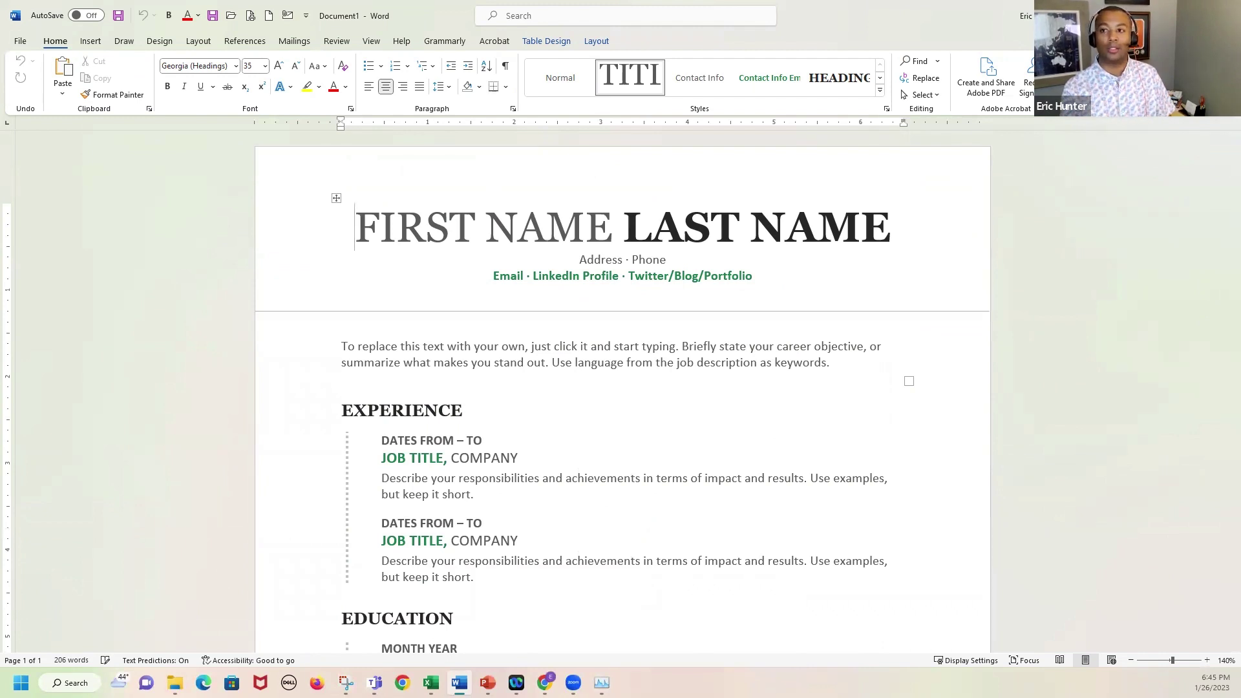
{"action": "key", "text": "ctrl+w"}
Discard the resume without saving, close Word and relaunch it
{"action": "left_click", "coordinate": [667, 413]}
{"action": "key", "text": "alt+F4"}
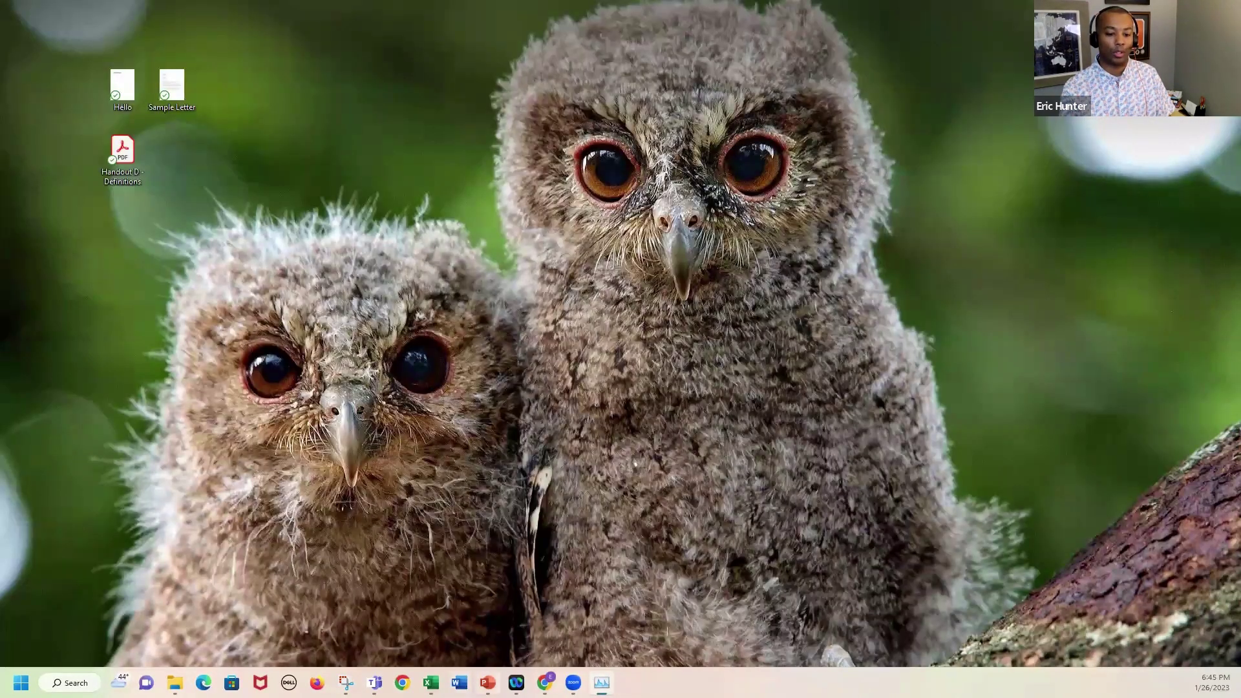
{"action": "left_click", "coordinate": [459, 682]}
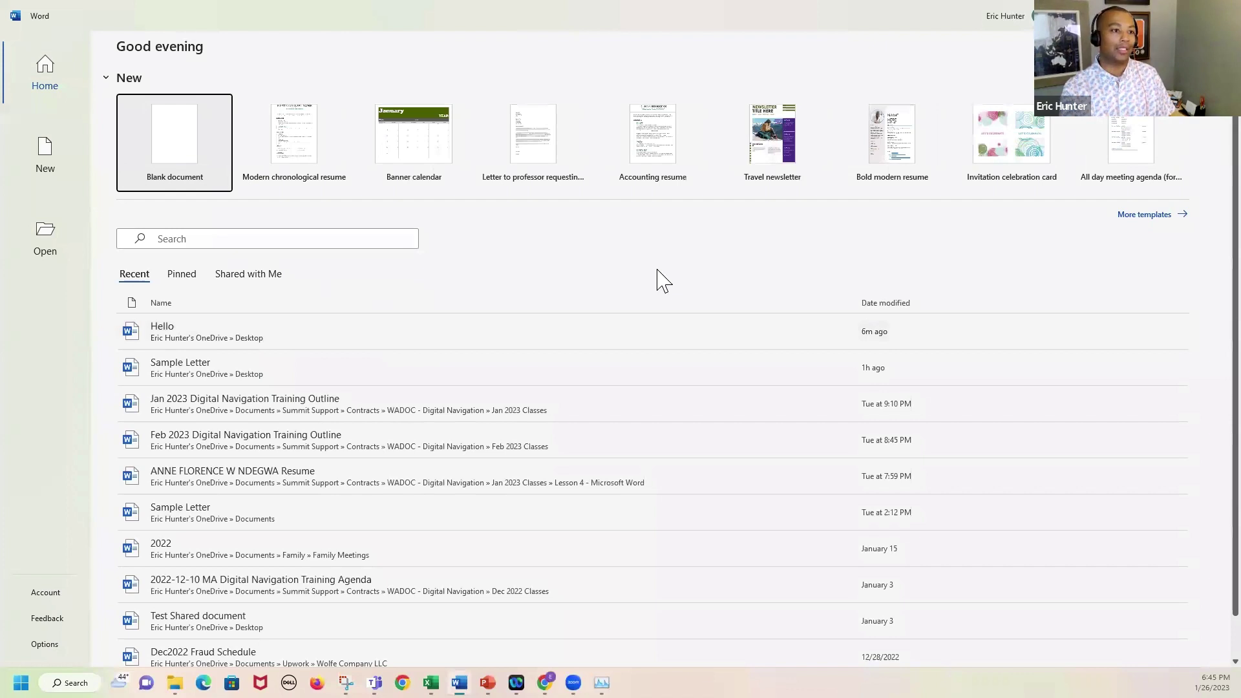
Create a document from the Service invoice (simple lines design) template and scroll through it
{"action": "left_click", "coordinate": [45, 165]}
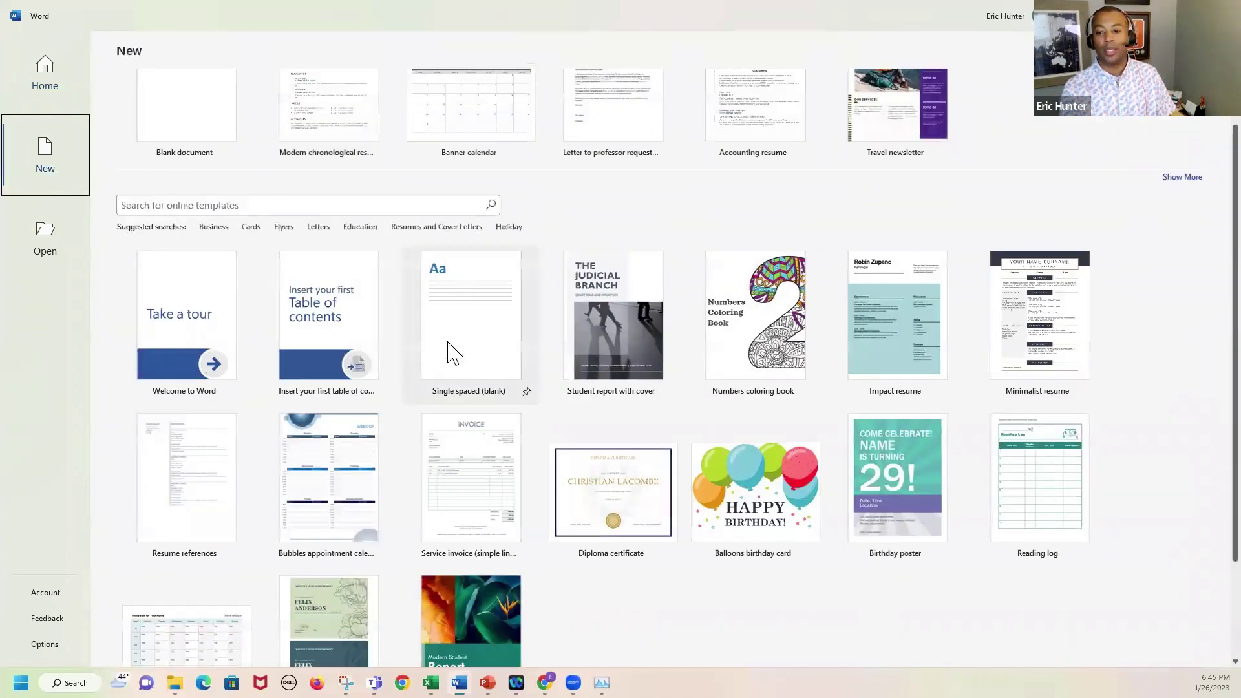
{"action": "scroll", "coordinate": [454, 354], "scroll_direction": "down", "scroll_amount": 1}
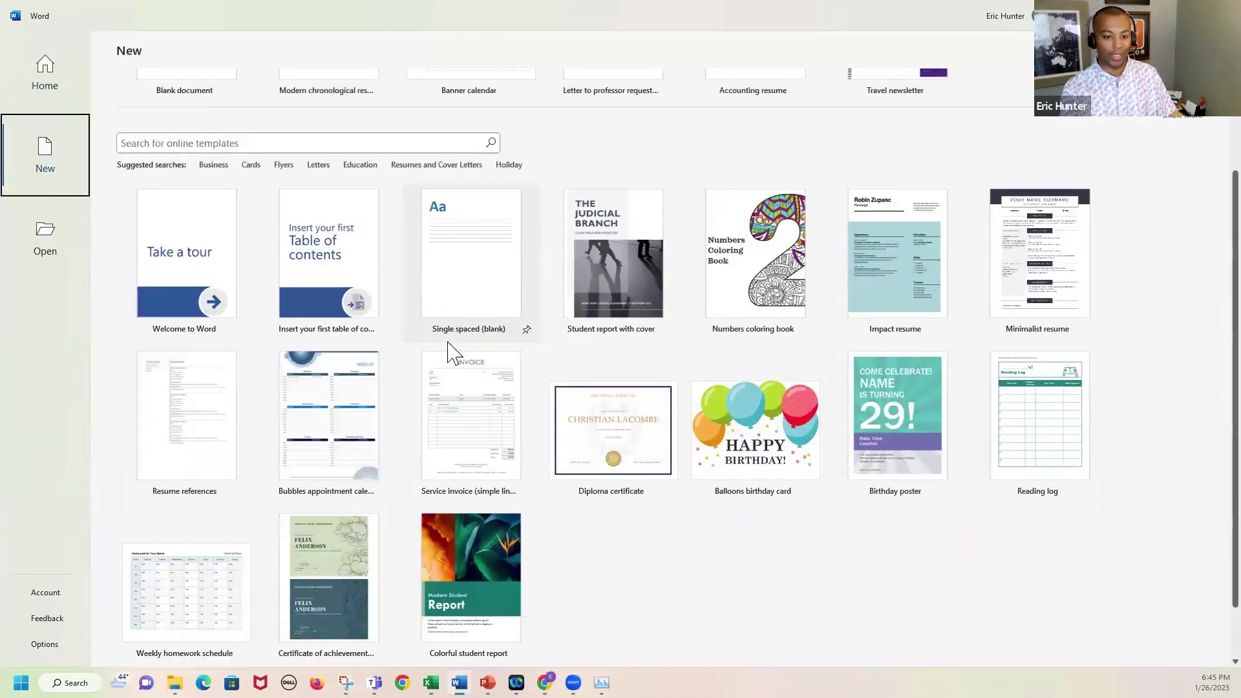
{"action": "left_click", "coordinate": [462, 434]}
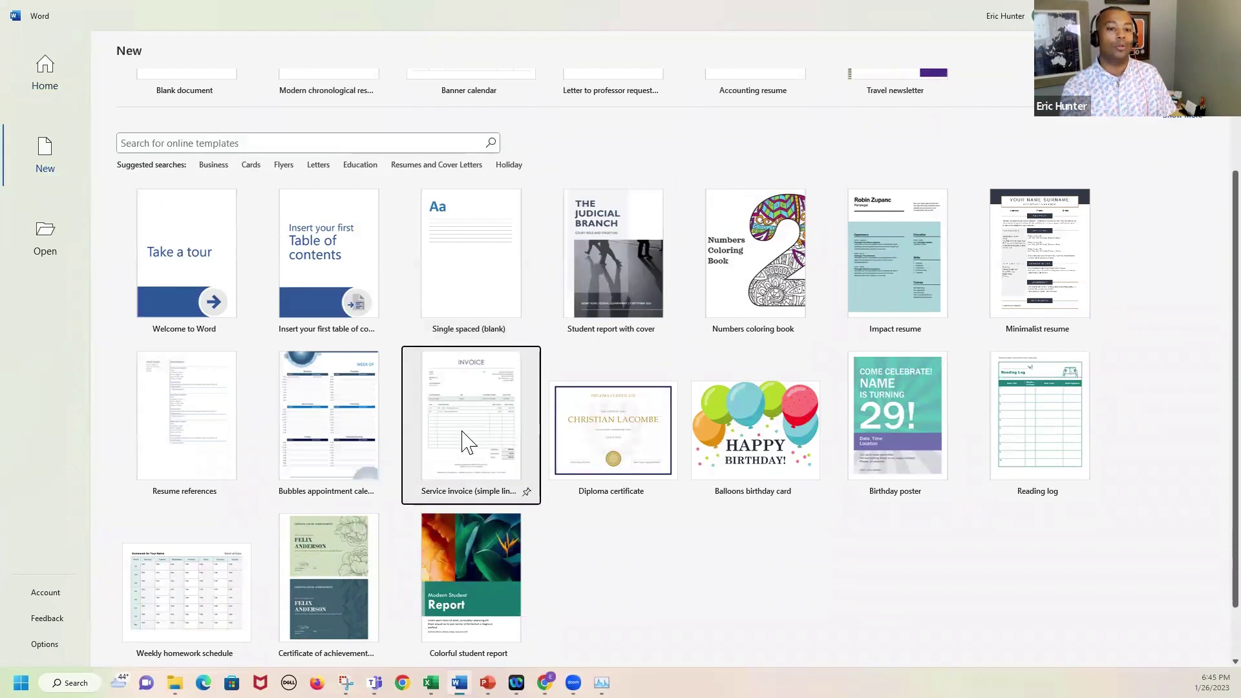
{"action": "left_click", "coordinate": [697, 441]}
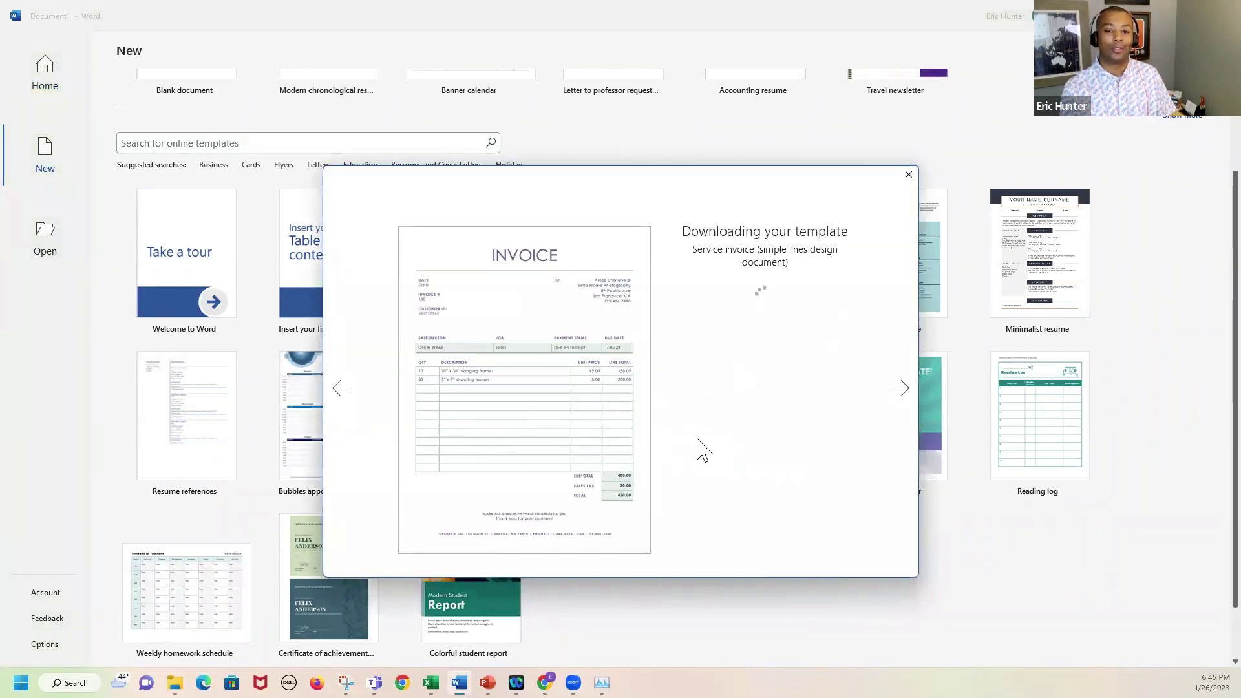
{"action": "scroll", "coordinate": [956, 420], "scroll_direction": "down", "scroll_amount": 3}
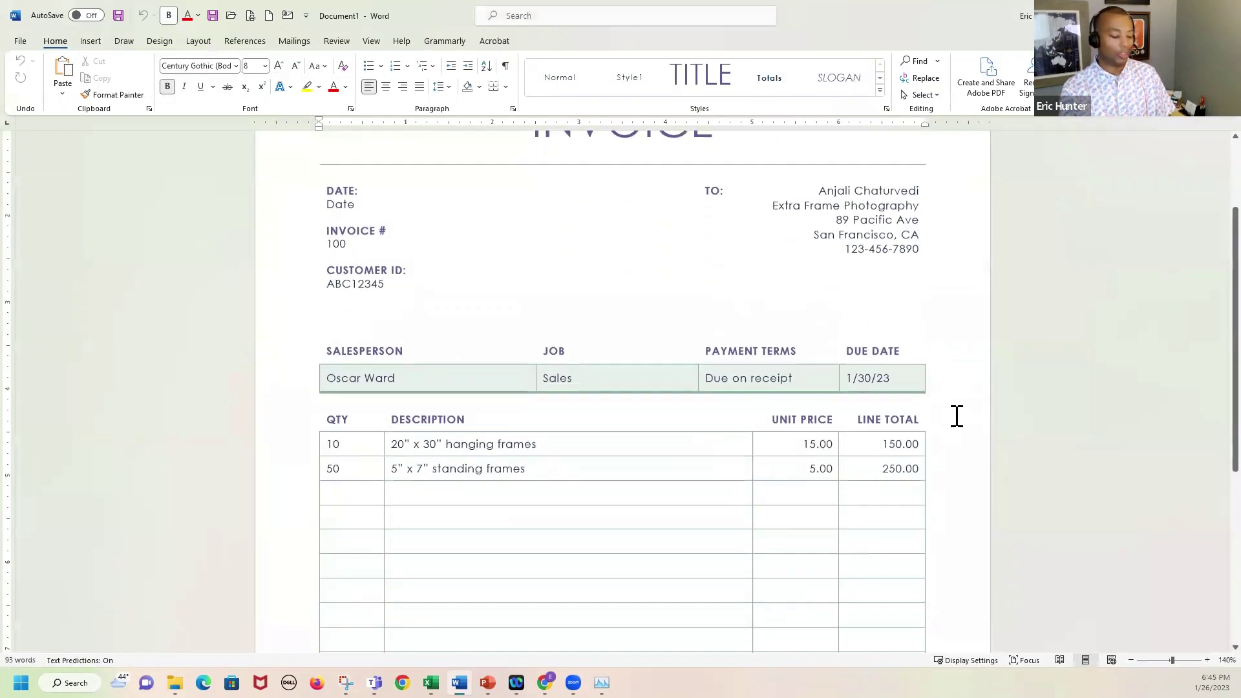
{"action": "scroll", "coordinate": [851, 352], "scroll_direction": "down", "scroll_amount": 2, "text": "ctrl"}
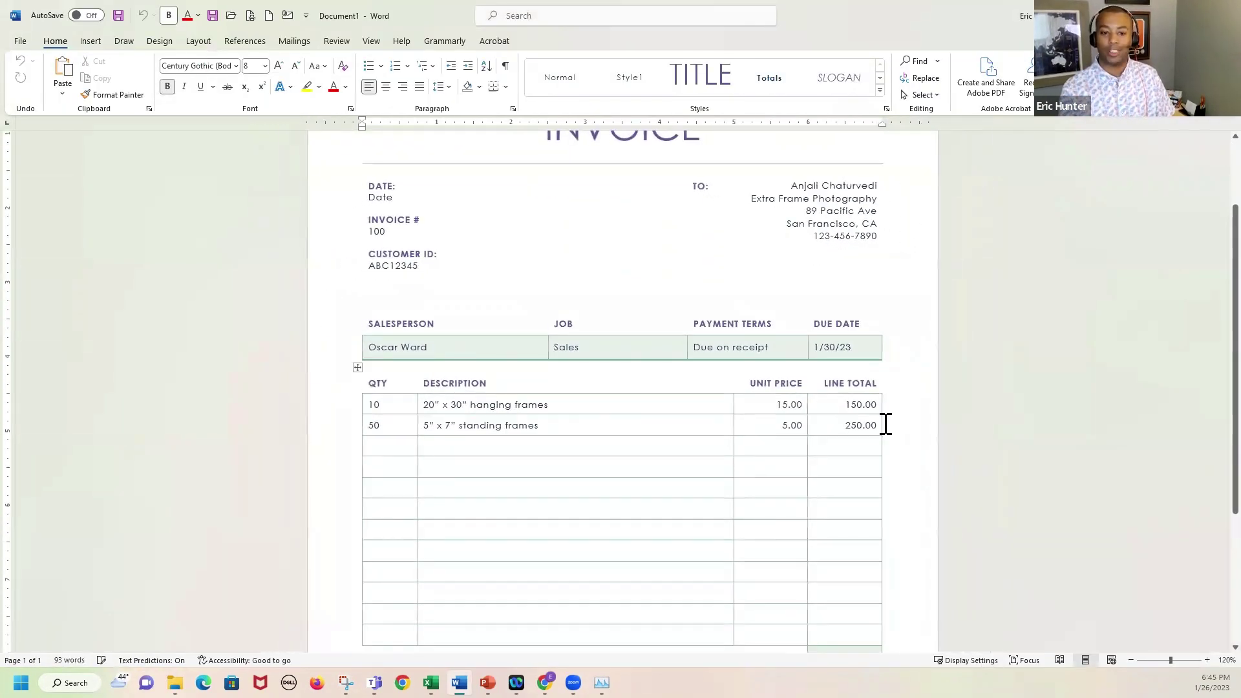
{"action": "scroll", "coordinate": [884, 423], "scroll_direction": "up", "scroll_amount": 3}
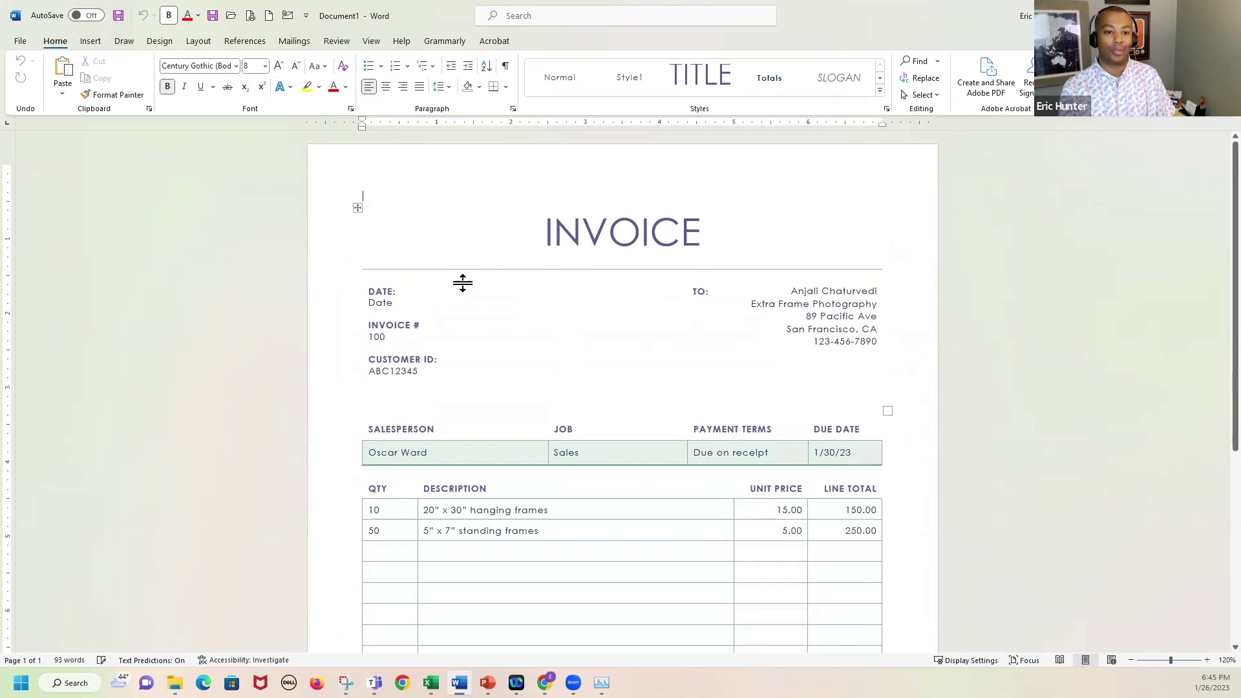
{"action": "scroll", "coordinate": [762, 526], "scroll_direction": "down", "scroll_amount": 3}
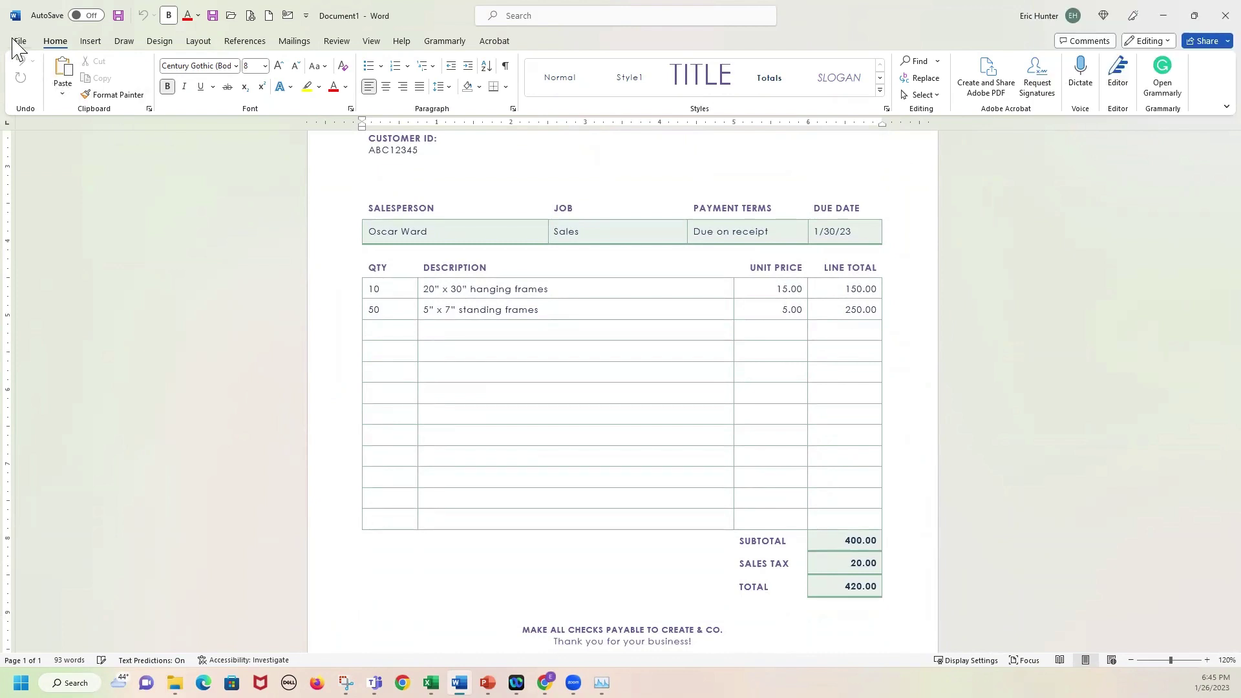
Start Document2 from the floral Certificate of achievement template in the New gallery
{"action": "left_click", "coordinate": [20, 41]}
{"action": "left_click", "coordinate": [36, 99]}
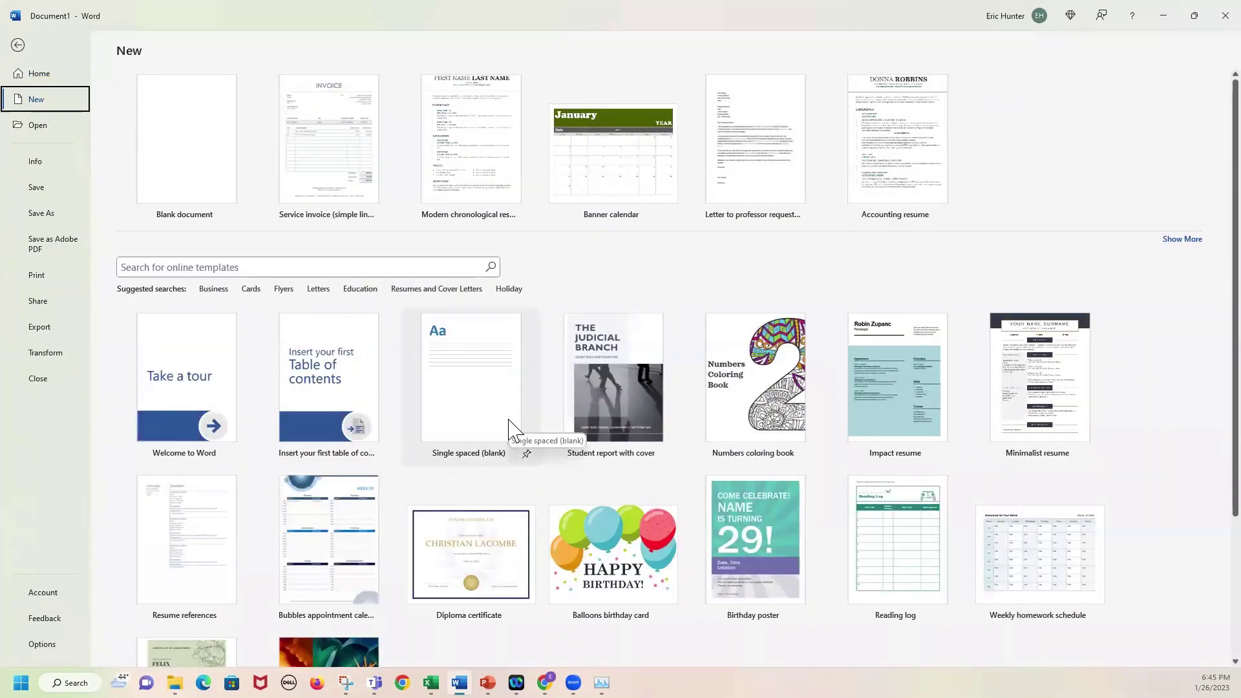
{"action": "scroll", "coordinate": [512, 429], "scroll_direction": "down", "scroll_amount": 2}
{"action": "scroll", "coordinate": [512, 429], "scroll_direction": "down", "scroll_amount": 1}
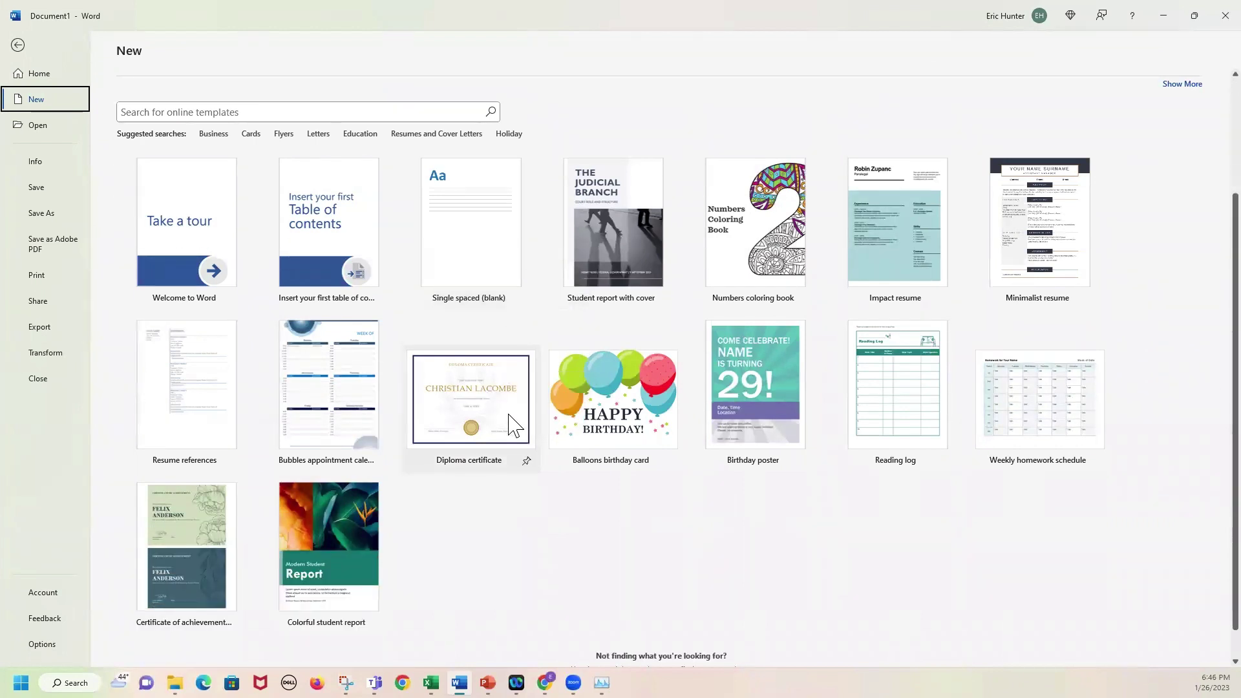
{"action": "left_click", "coordinate": [187, 550]}
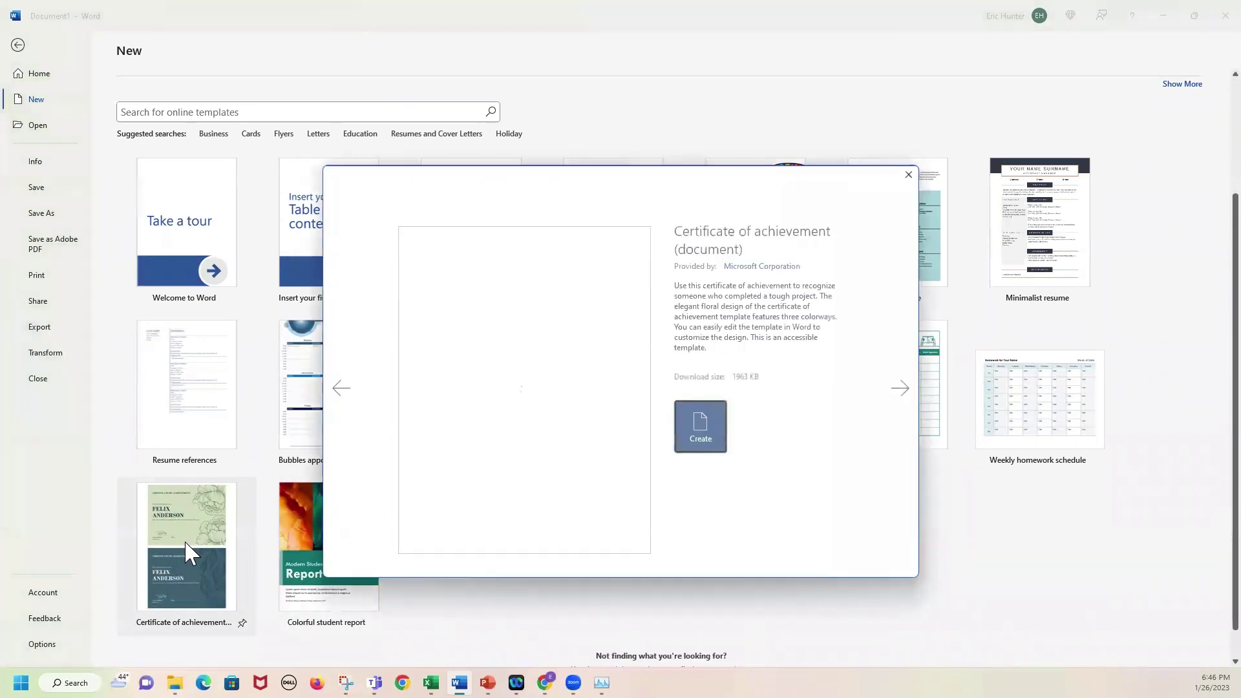
{"action": "left_click", "coordinate": [700, 432]}
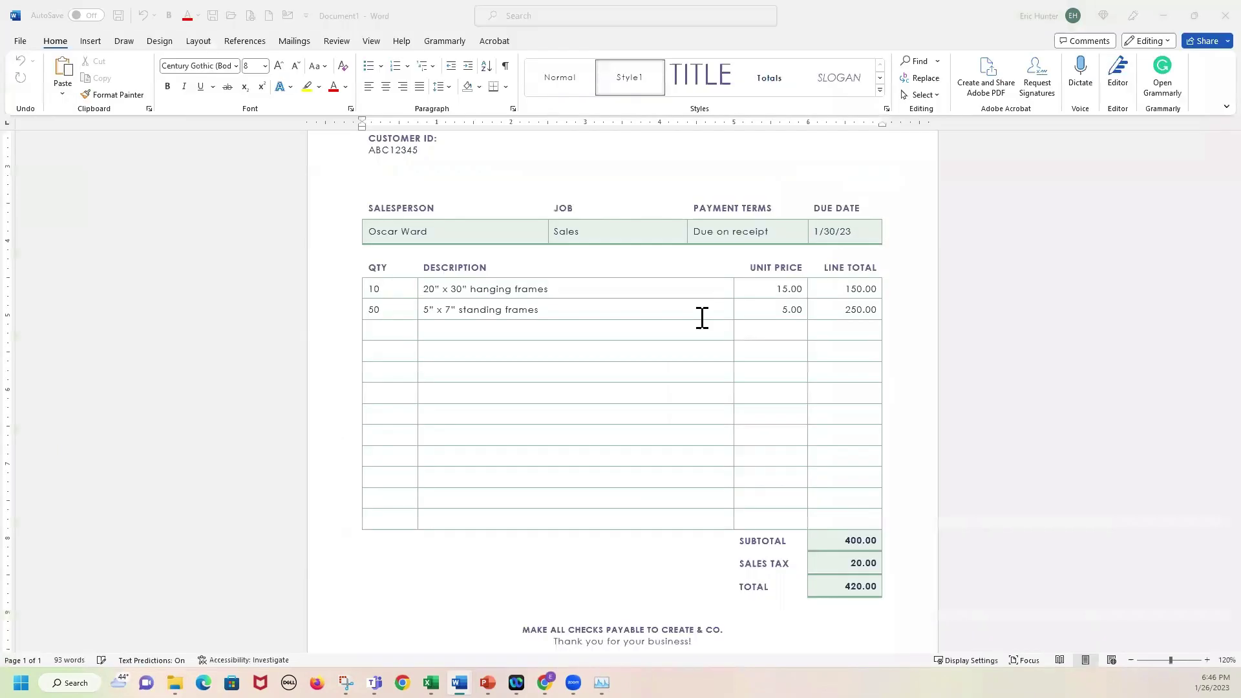
{"action": "scroll", "coordinate": [1021, 321], "scroll_direction": "down", "scroll_amount": 2}
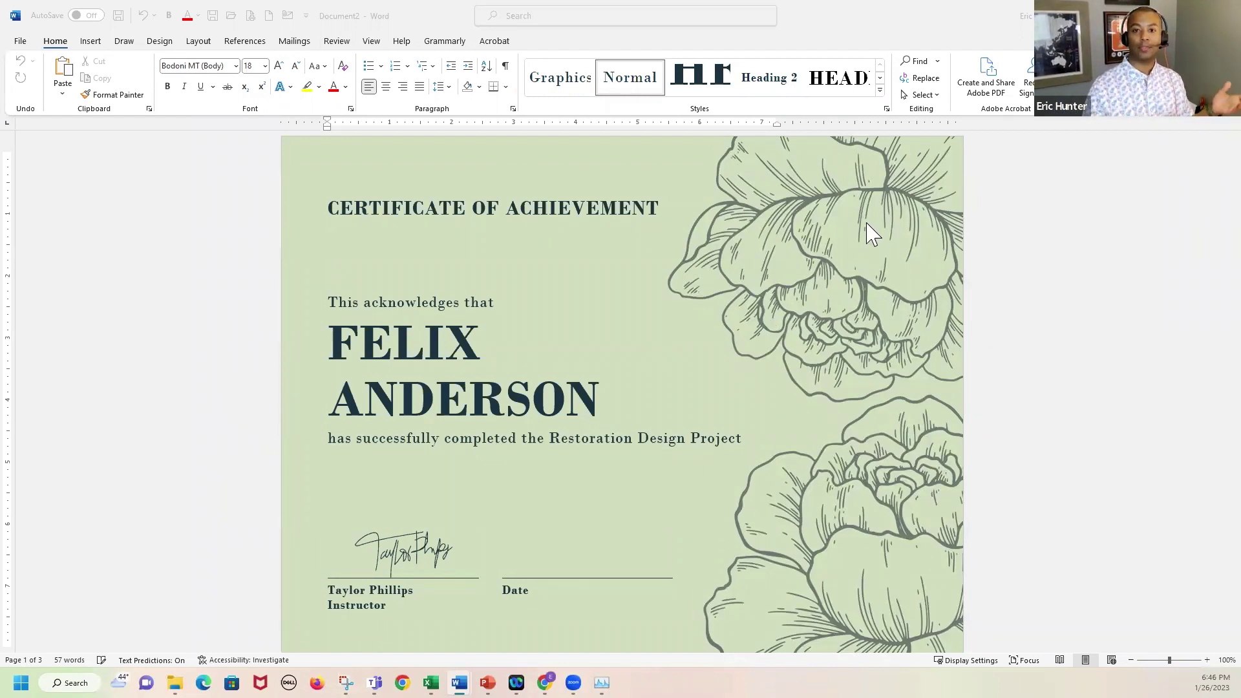
Pick the Baptism flyer from the Flyers template results and create a document from it
{"action": "left_click", "coordinate": [20, 43]}
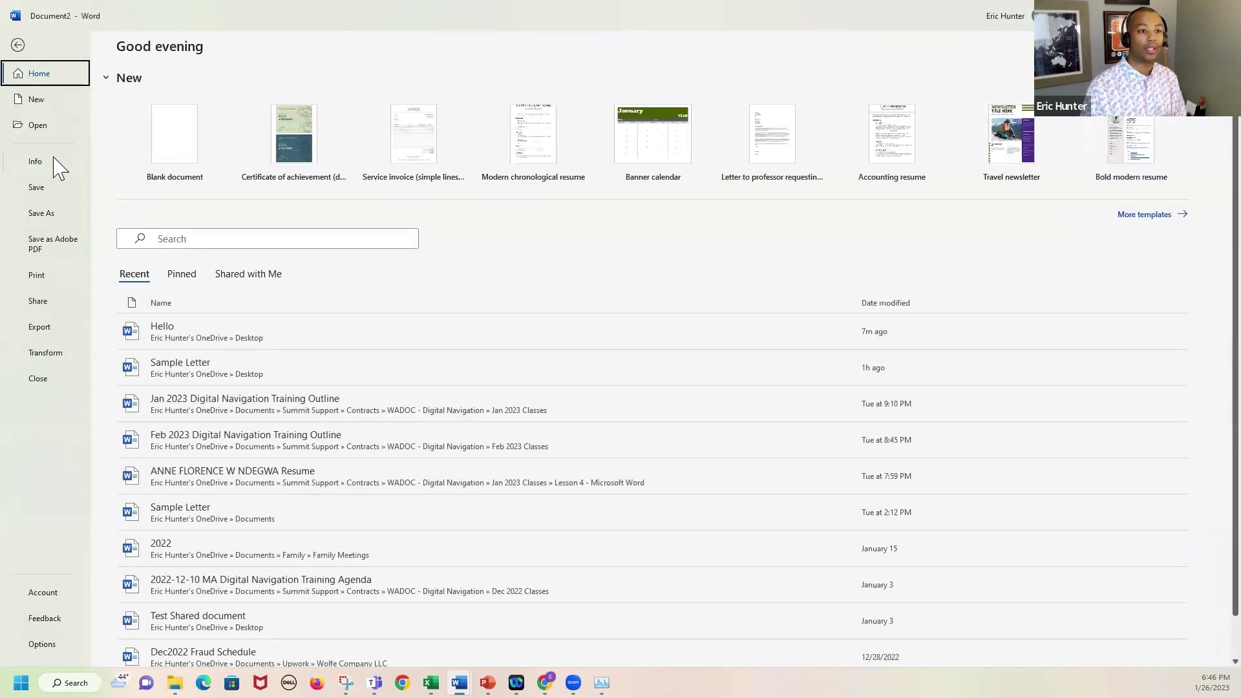
{"action": "left_click", "coordinate": [38, 102]}
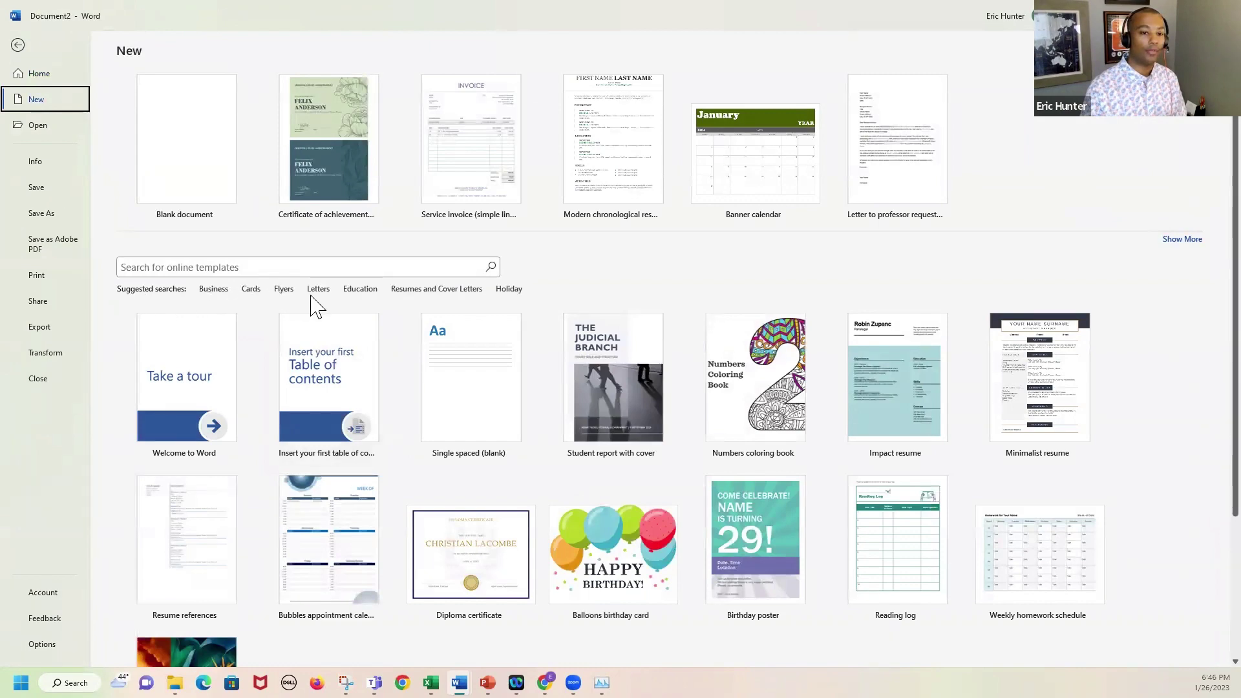
{"action": "left_click", "coordinate": [281, 289]}
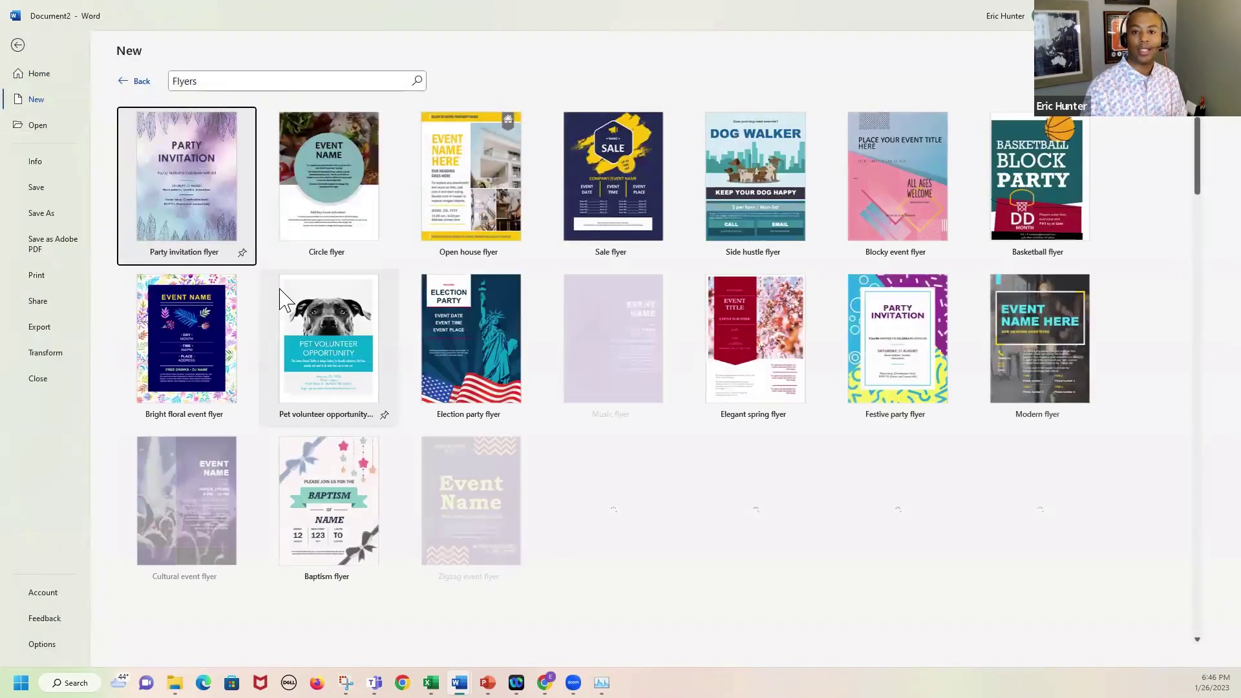
{"action": "scroll", "coordinate": [280, 288], "scroll_direction": "down", "scroll_amount": 1}
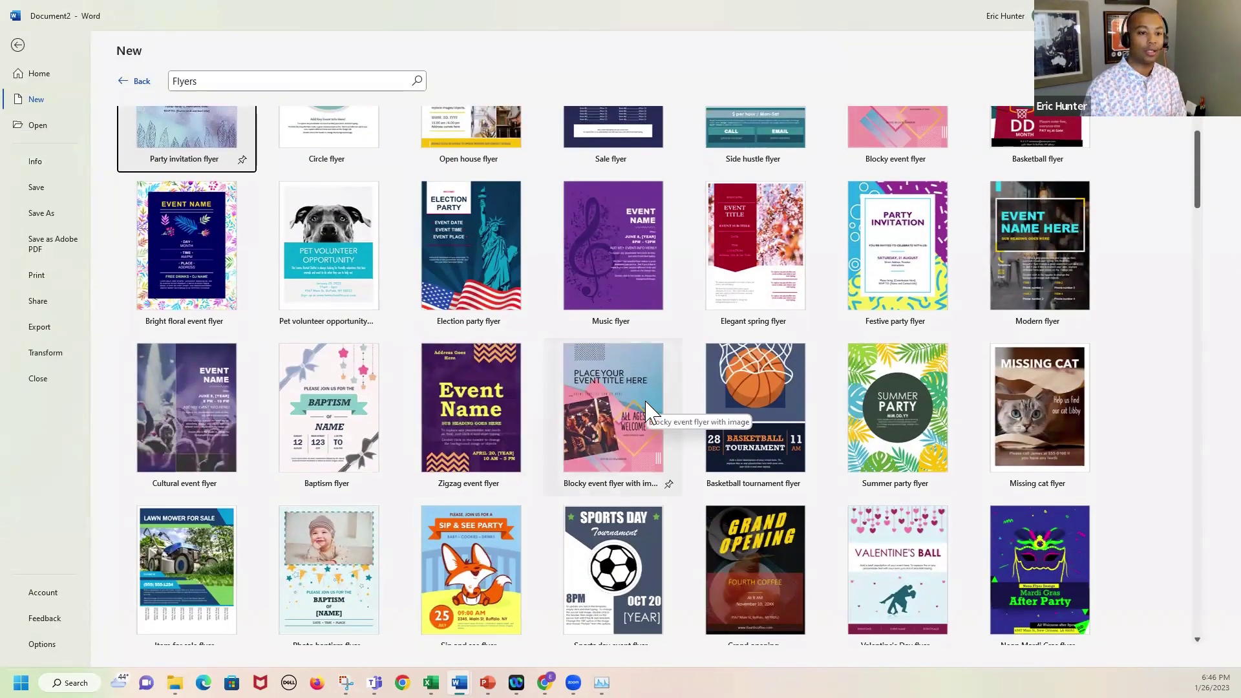
{"action": "left_click", "coordinate": [332, 425]}
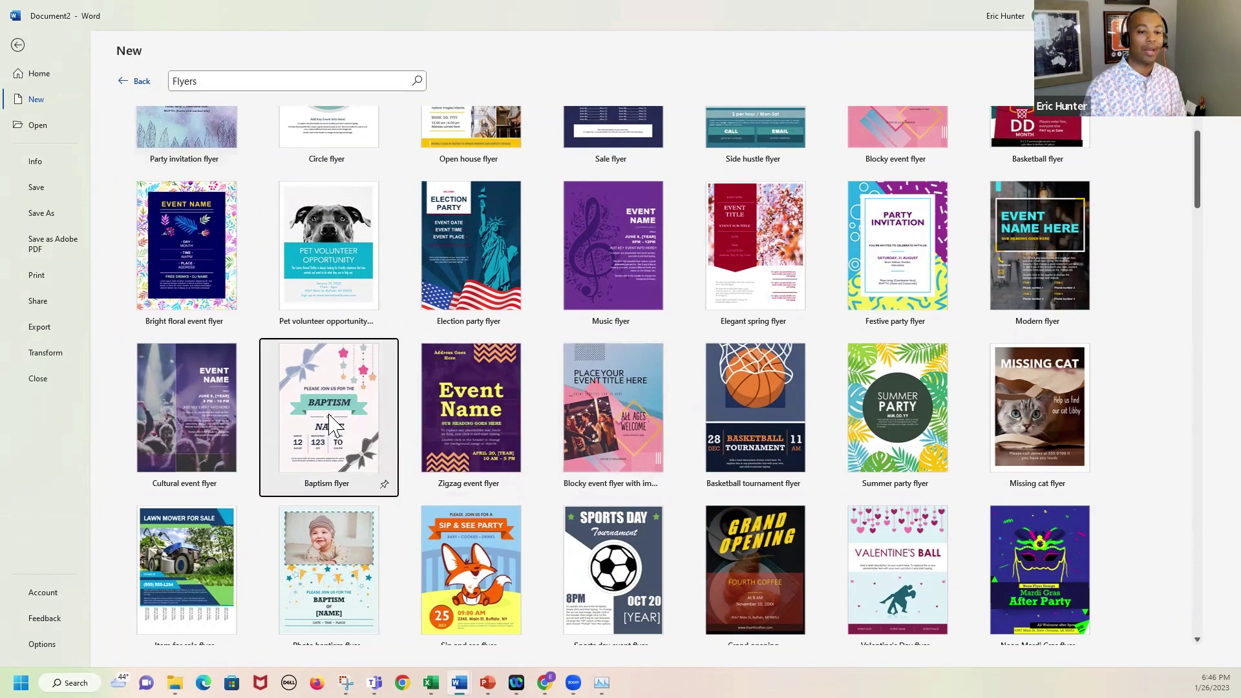
{"action": "left_click", "coordinate": [701, 388]}
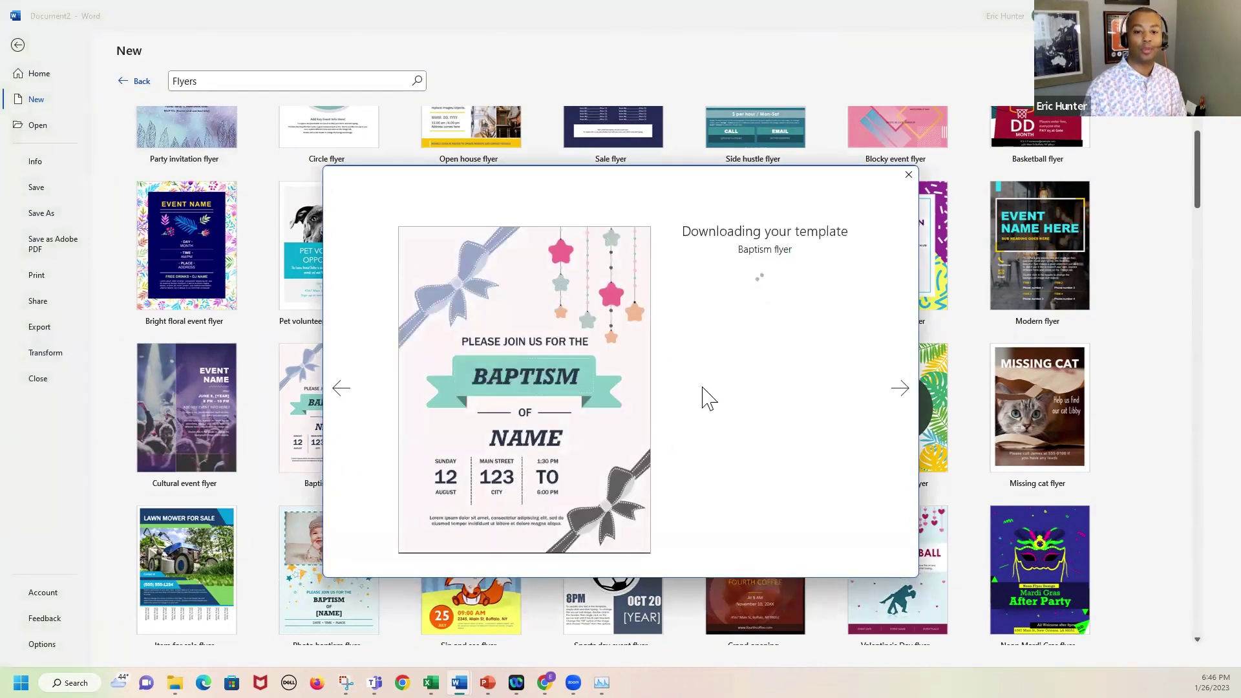
Select the flyer's NAME placeholder and overwrite it with the child's first name
{"action": "scroll", "coordinate": [894, 369], "scroll_direction": "down", "scroll_amount": 1}
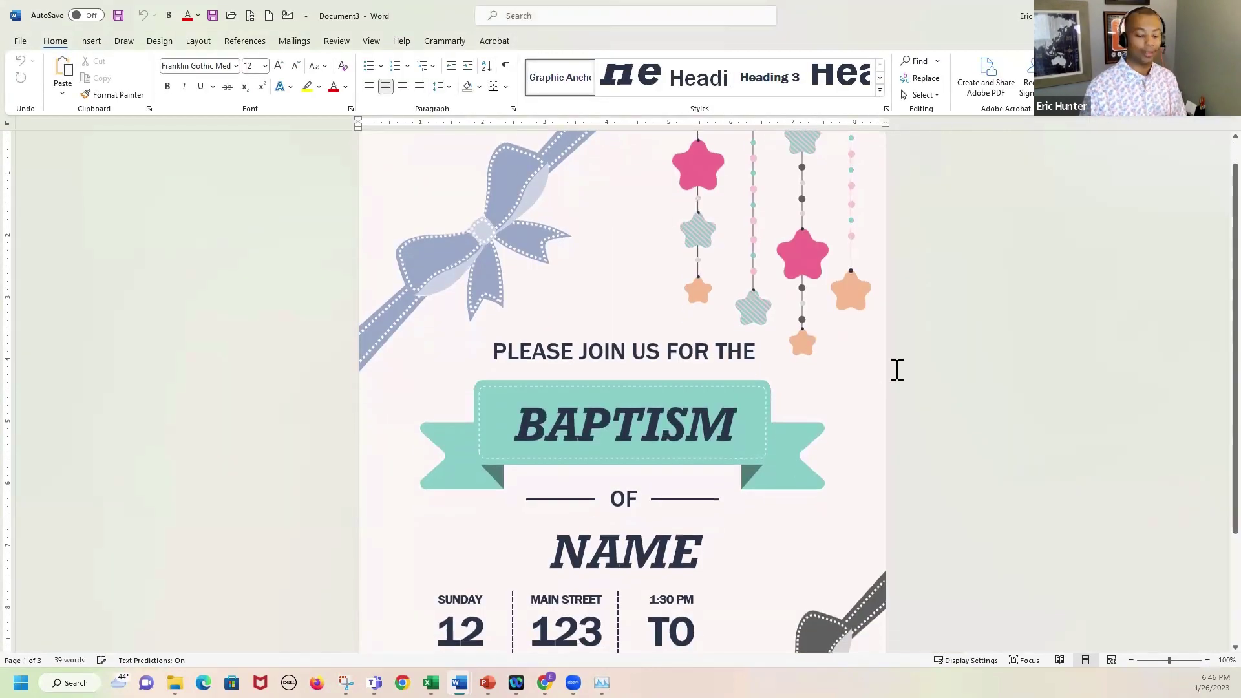
{"action": "scroll", "coordinate": [894, 367], "scroll_direction": "down", "scroll_amount": 2, "text": "ctrl"}
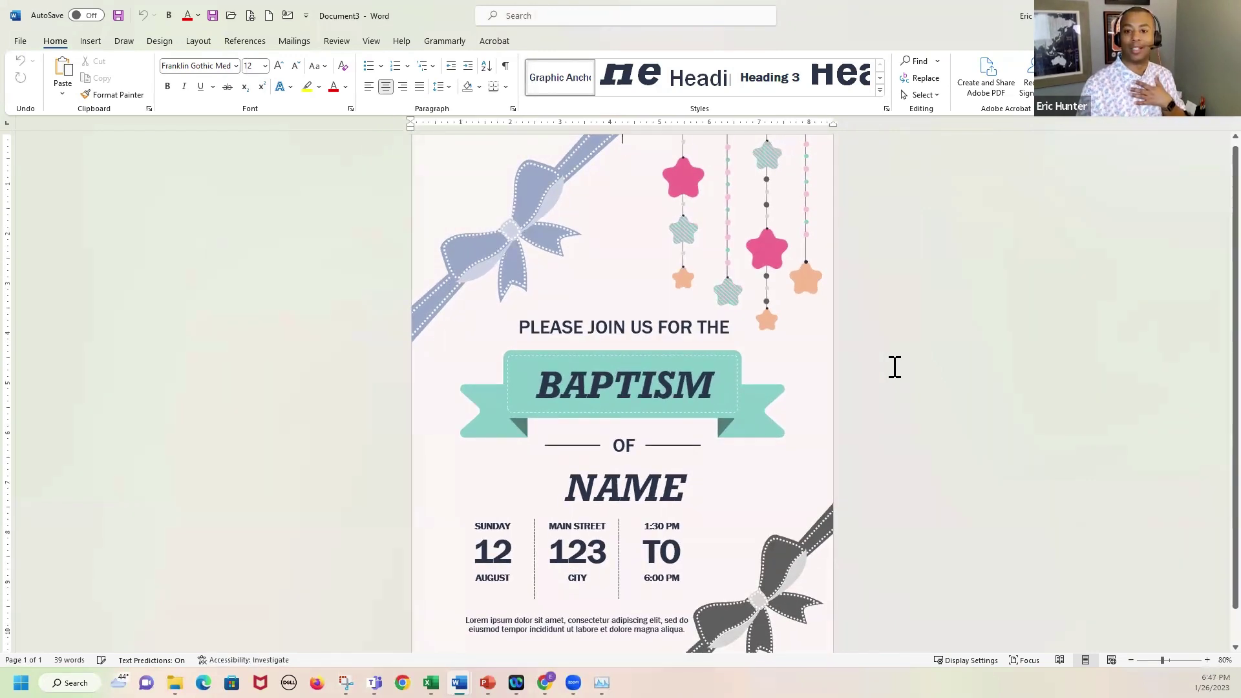
{"action": "scroll", "coordinate": [892, 367], "scroll_direction": "down", "scroll_amount": 1}
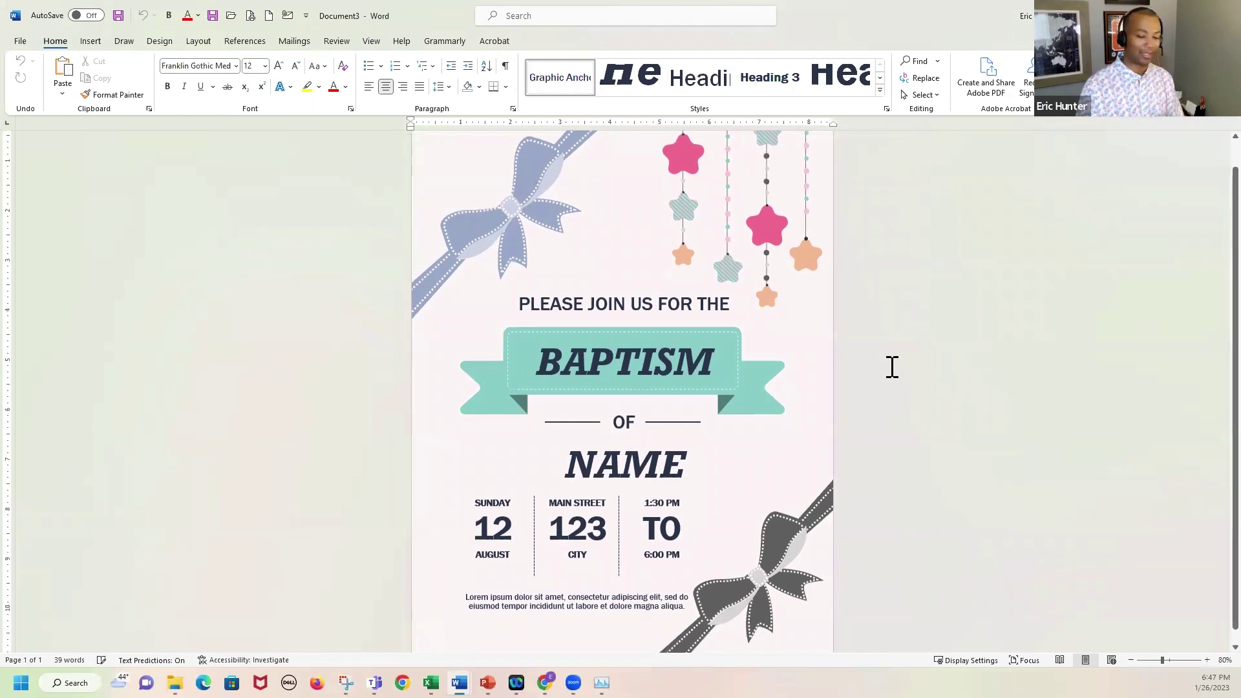
{"action": "scroll", "coordinate": [892, 367], "scroll_direction": "down", "scroll_amount": 1, "text": "ctrl"}
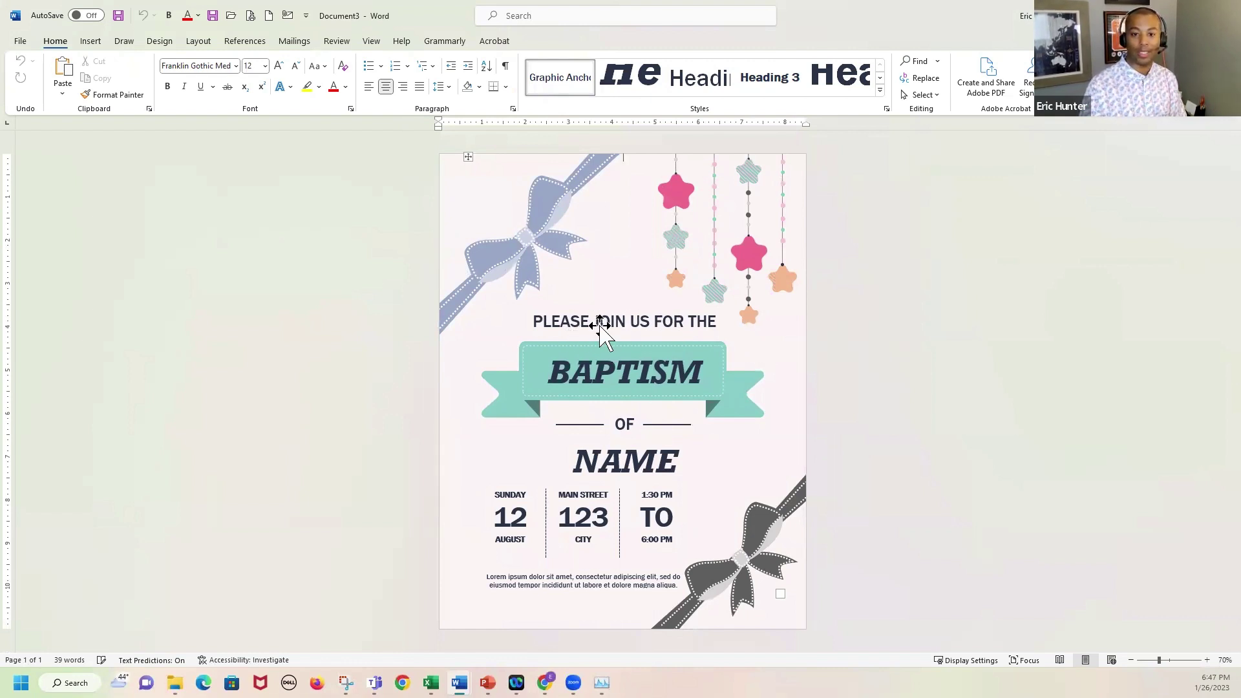
{"action": "left_click_drag", "start_coordinate": [619, 458], "coordinate": [681, 461]}
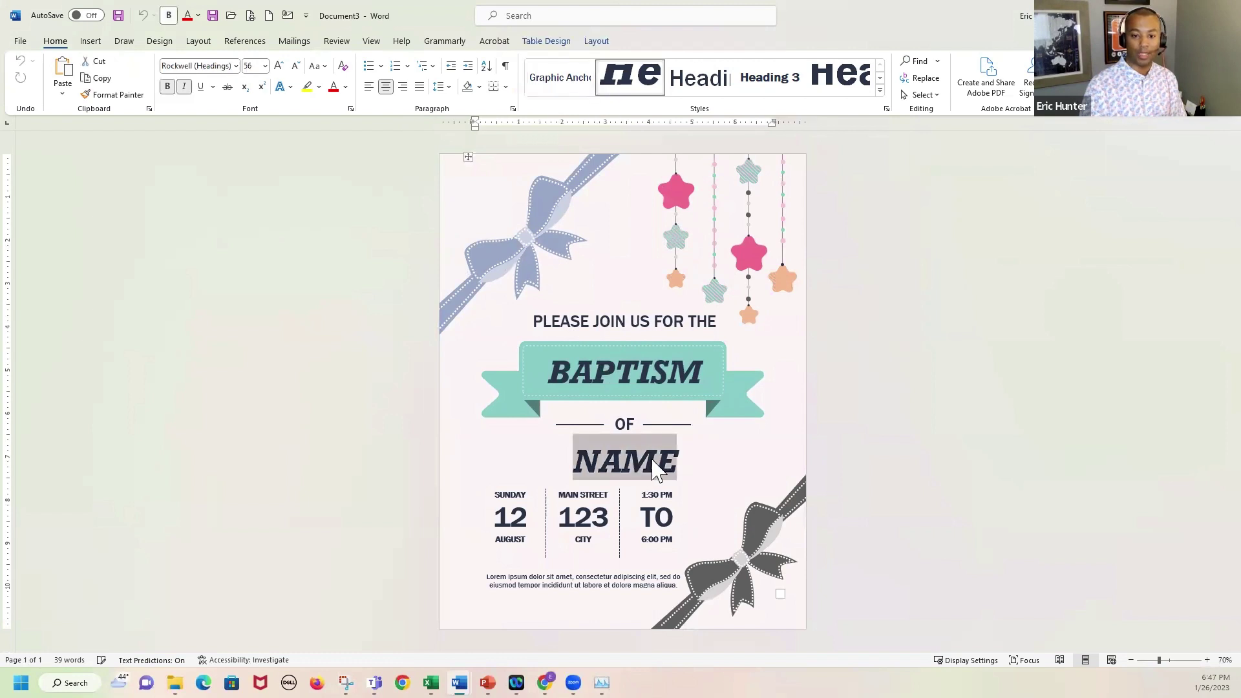
{"action": "type", "text": "jE"}
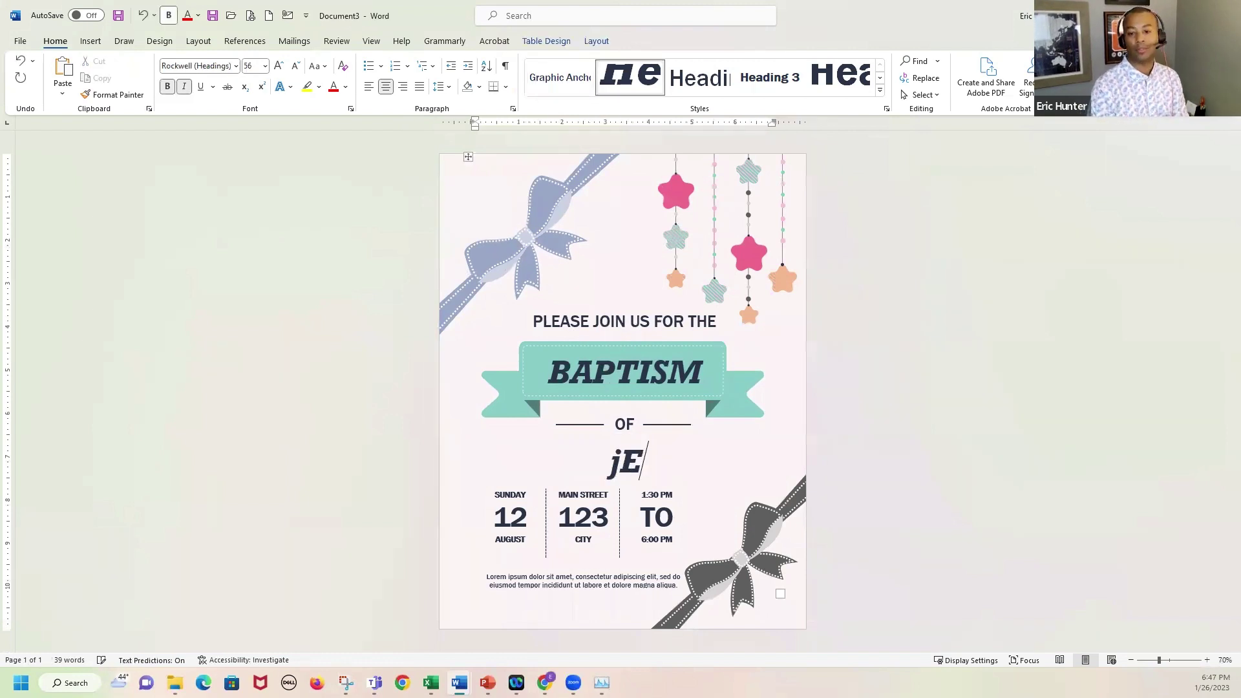
{"action": "key", "text": "BackSpace"}
{"action": "key", "text": "Caps_Lock"}
{"action": "key", "text": "BackSpace"}
{"action": "type", "text": "Jeremiah"}
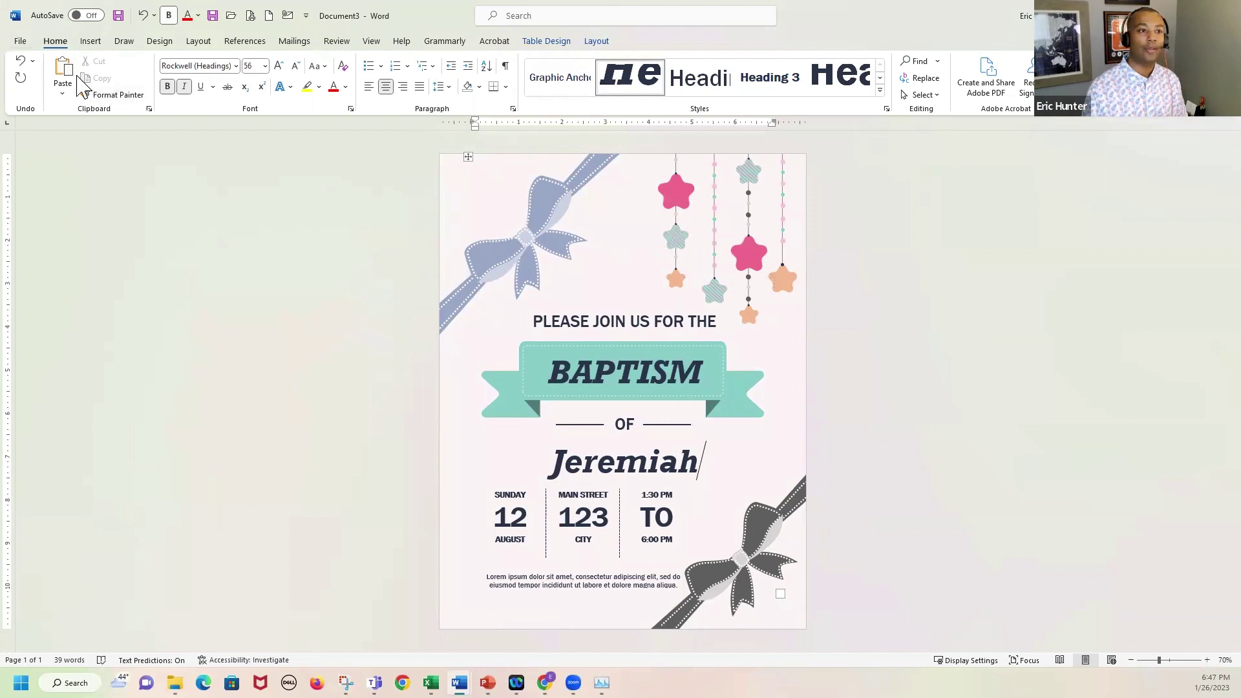
Open Save As and choose the Desktop as the save location
{"action": "left_click", "coordinate": [20, 43]}
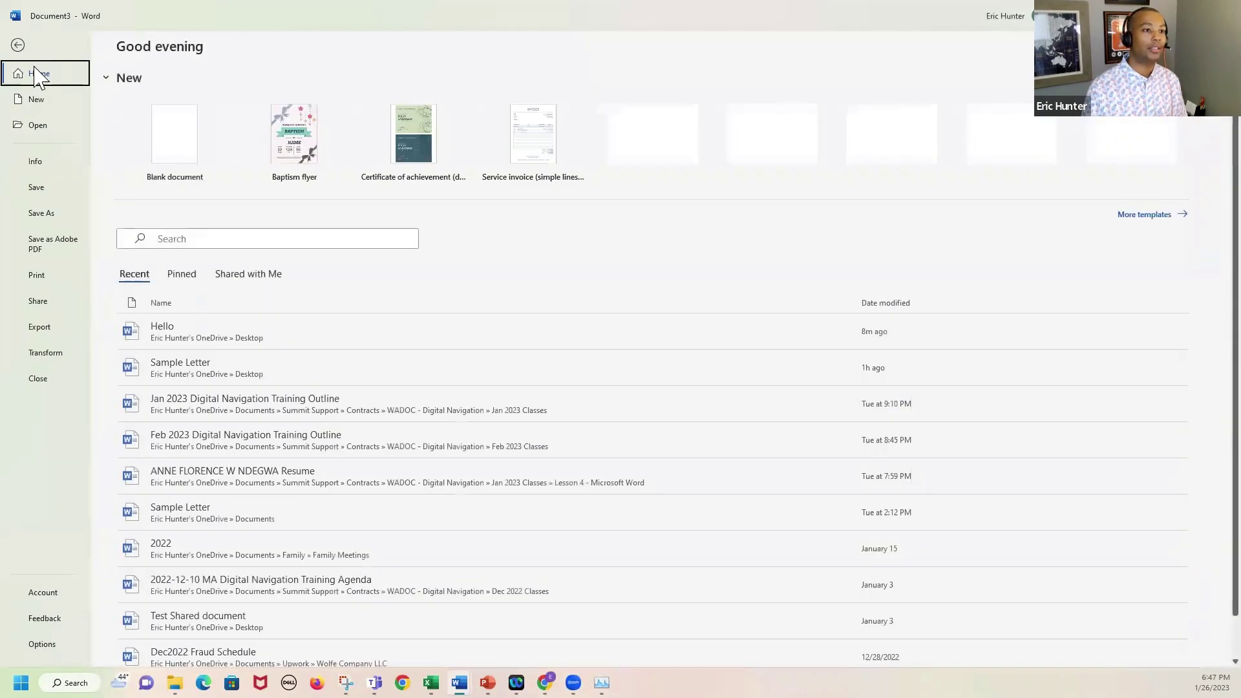
{"action": "left_click", "coordinate": [53, 223]}
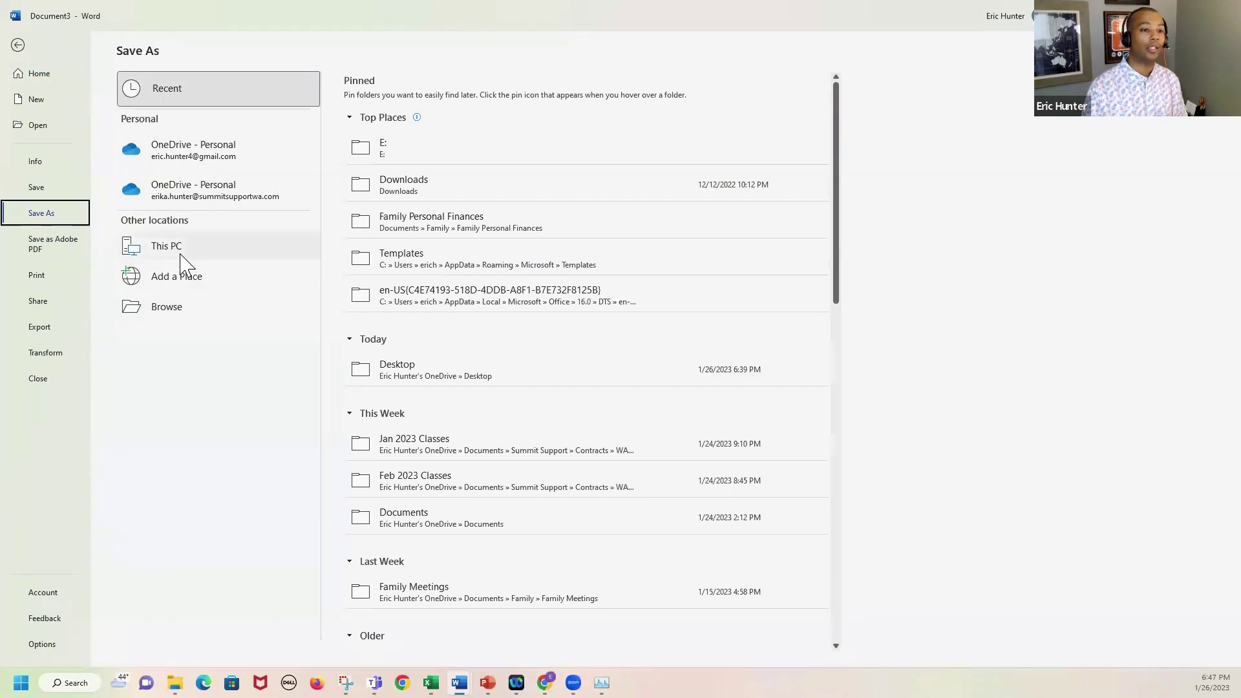
{"action": "left_click", "coordinate": [183, 313]}
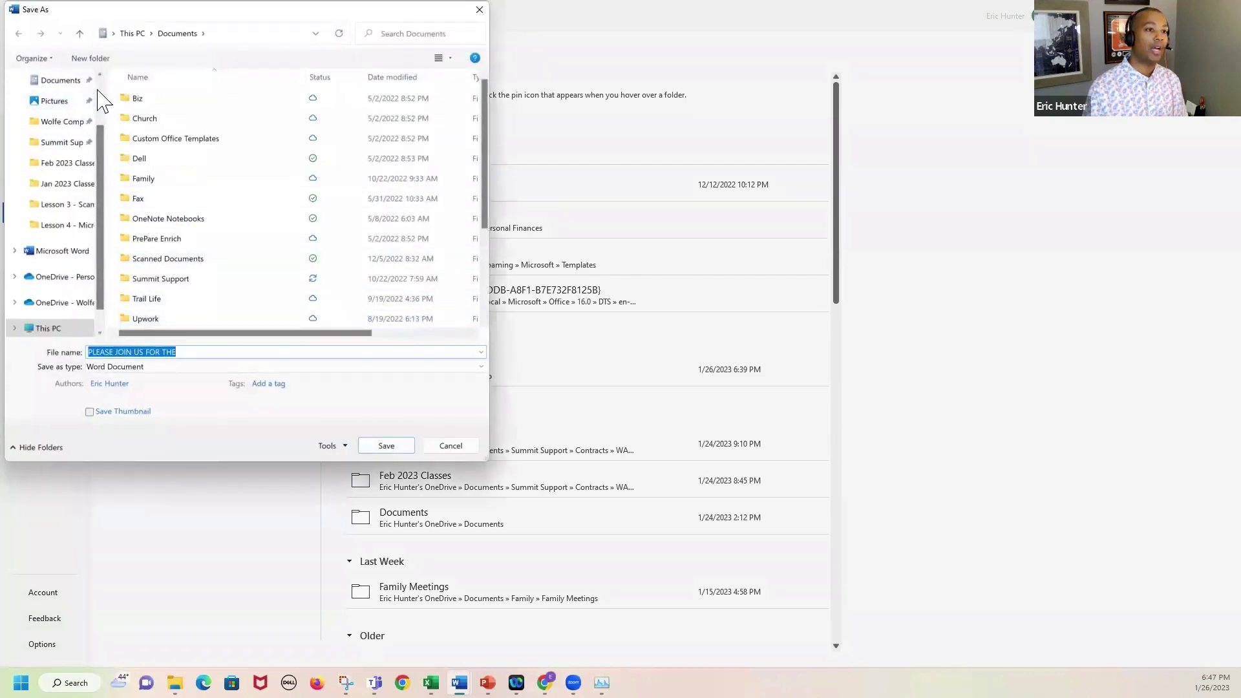
{"action": "scroll", "coordinate": [83, 117], "scroll_direction": "up", "scroll_amount": 2}
{"action": "left_click", "coordinate": [61, 110]}
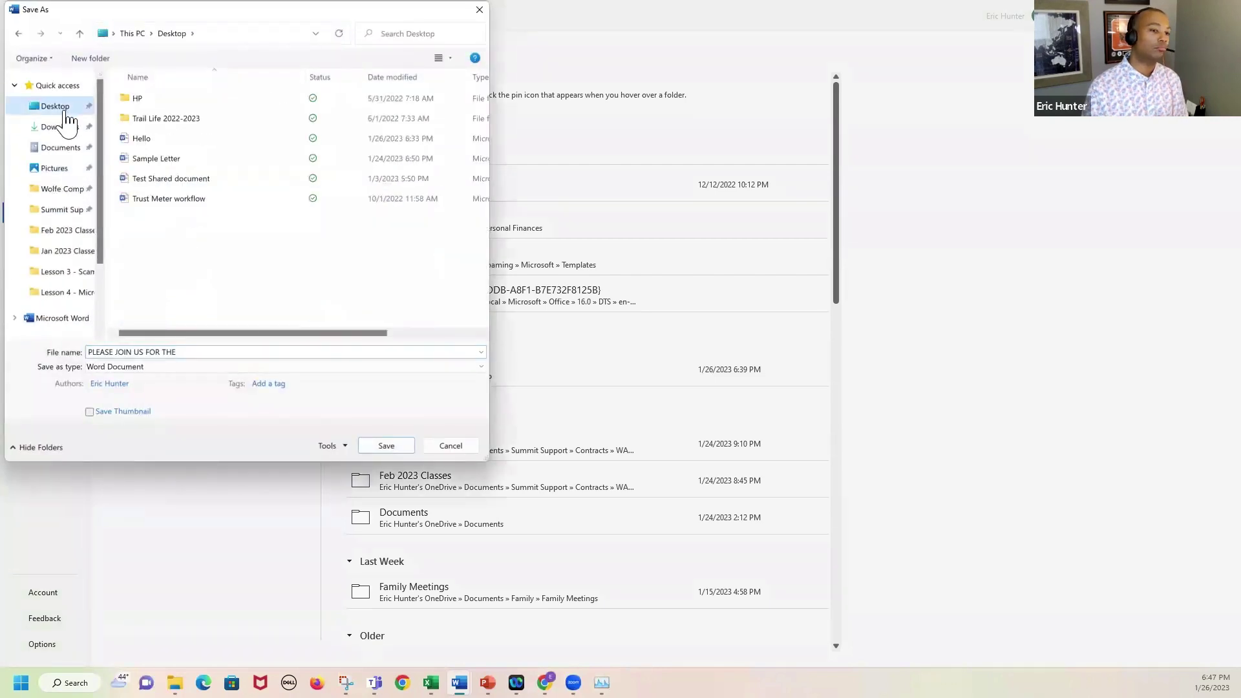
Name the file 'Baptism invite' and save it as a Word Document
{"action": "left_click", "coordinate": [183, 351]}
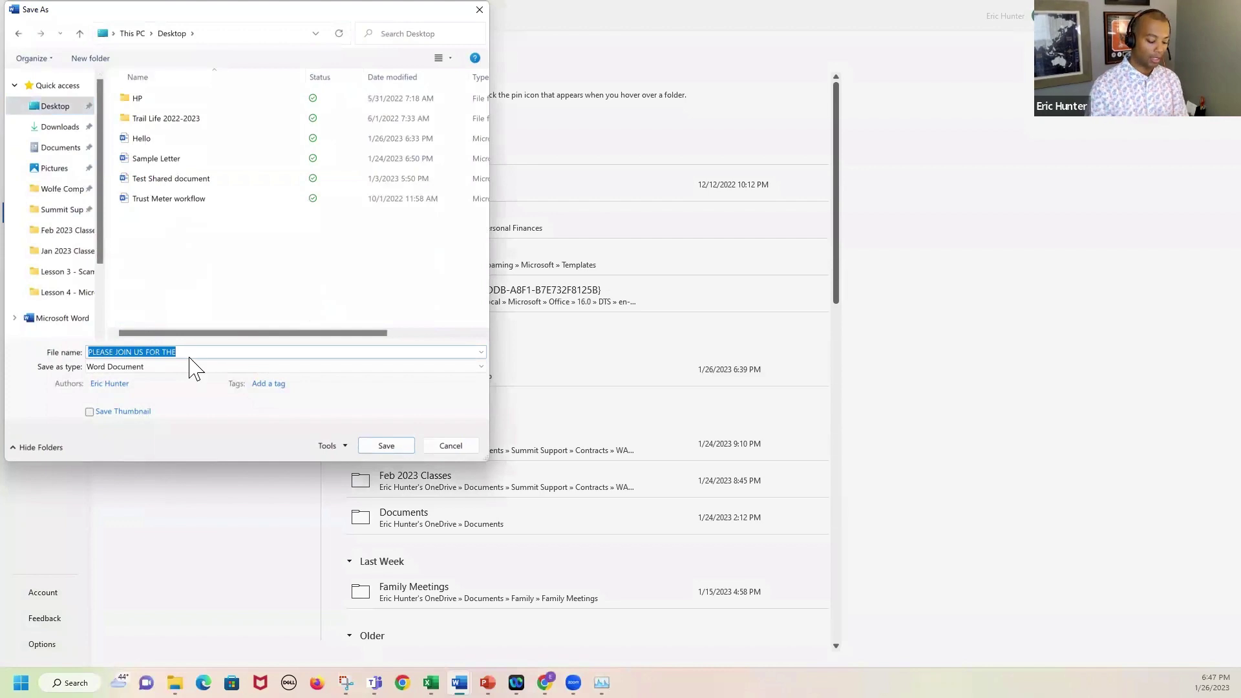
{"action": "key", "text": "BackSpace"}
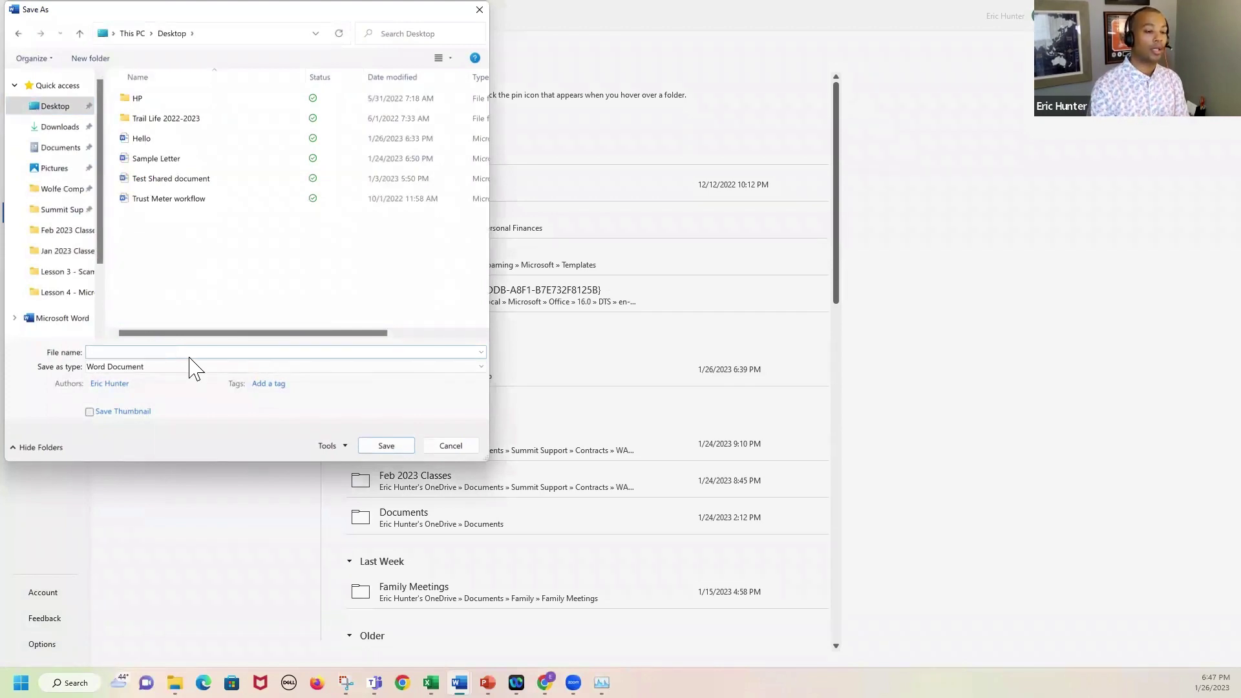
{"action": "key", "text": "Caps_Lock"}
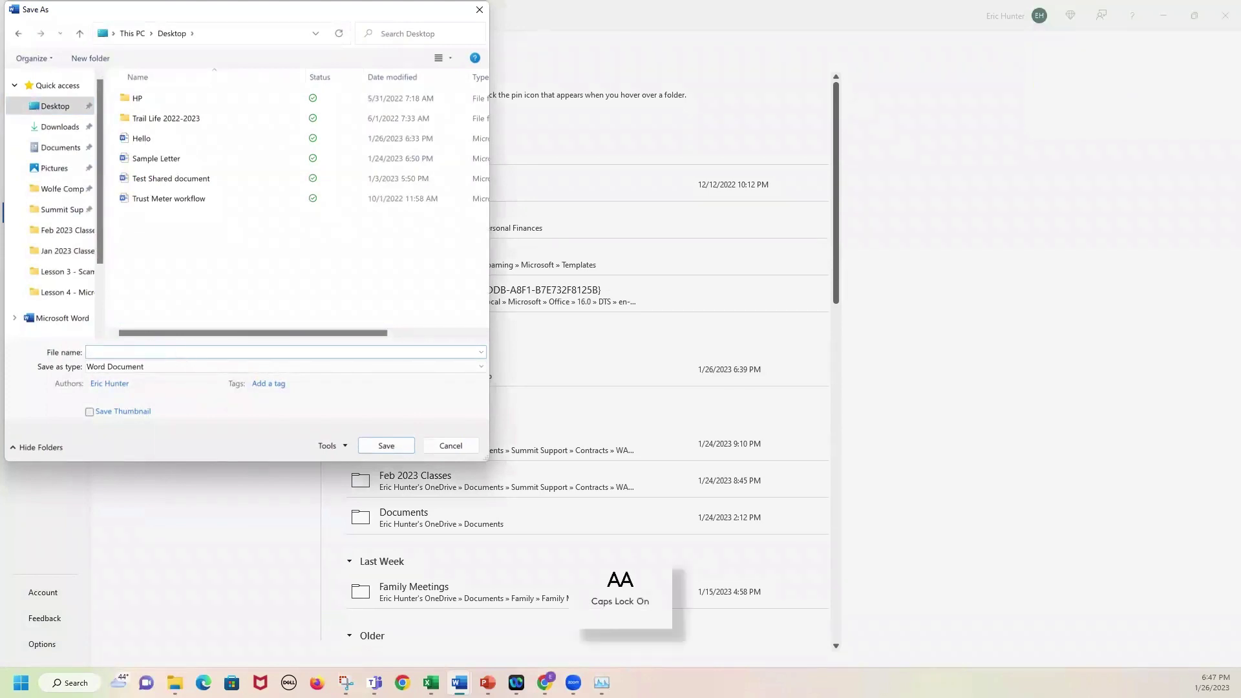
{"action": "key", "text": "BackSpace"}
{"action": "key", "text": "BackSpace"}
{"action": "key", "text": "Caps_Lock"}
{"action": "type", "text": "Baptism invite"}
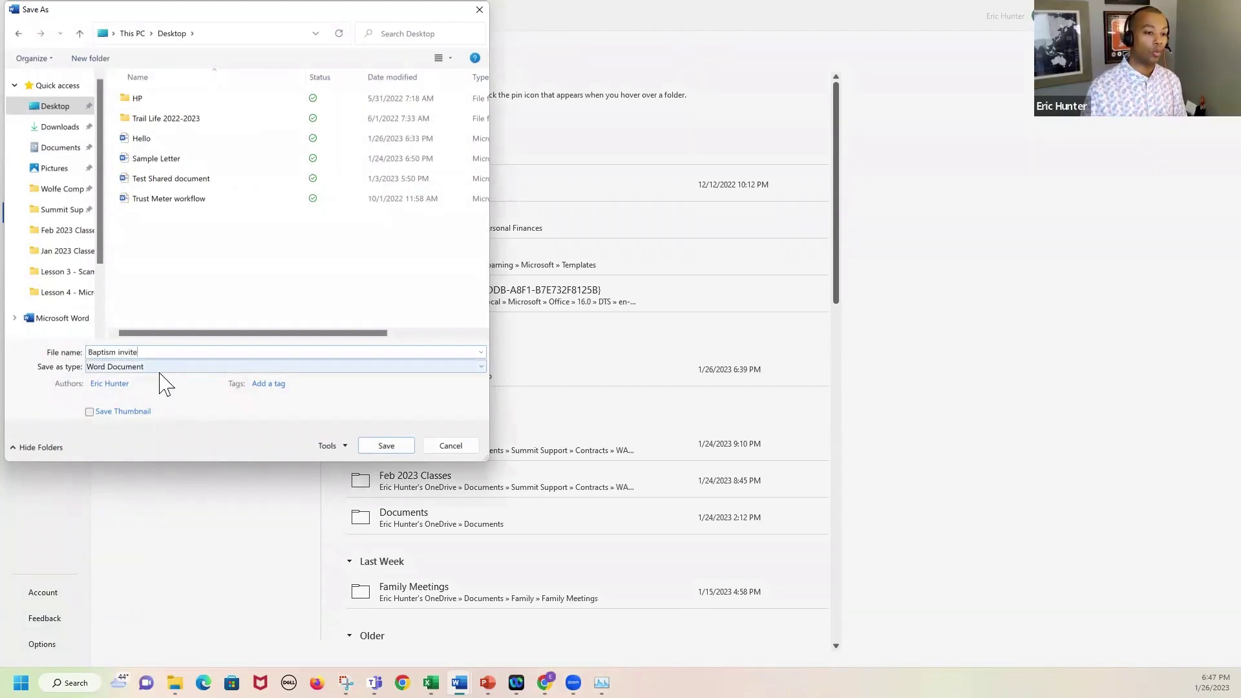
{"action": "left_click_drag", "start_coordinate": [252, 20], "coordinate": [607, 67]}
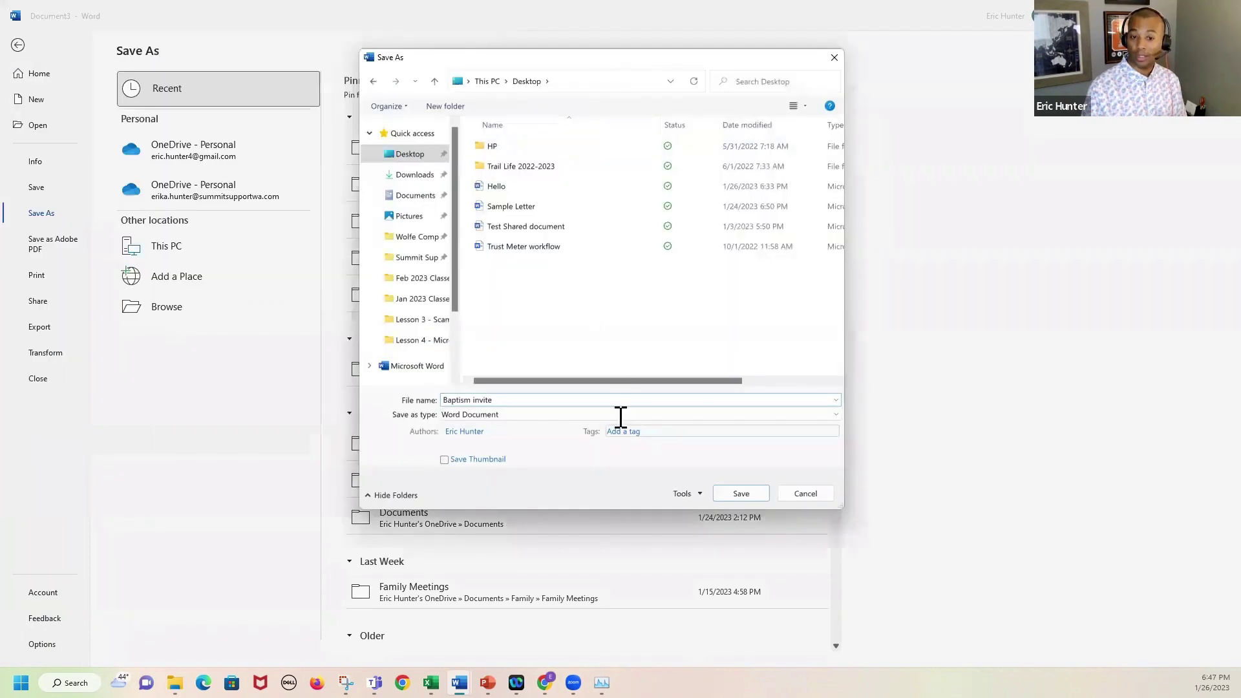
{"action": "left_click", "coordinate": [570, 415]}
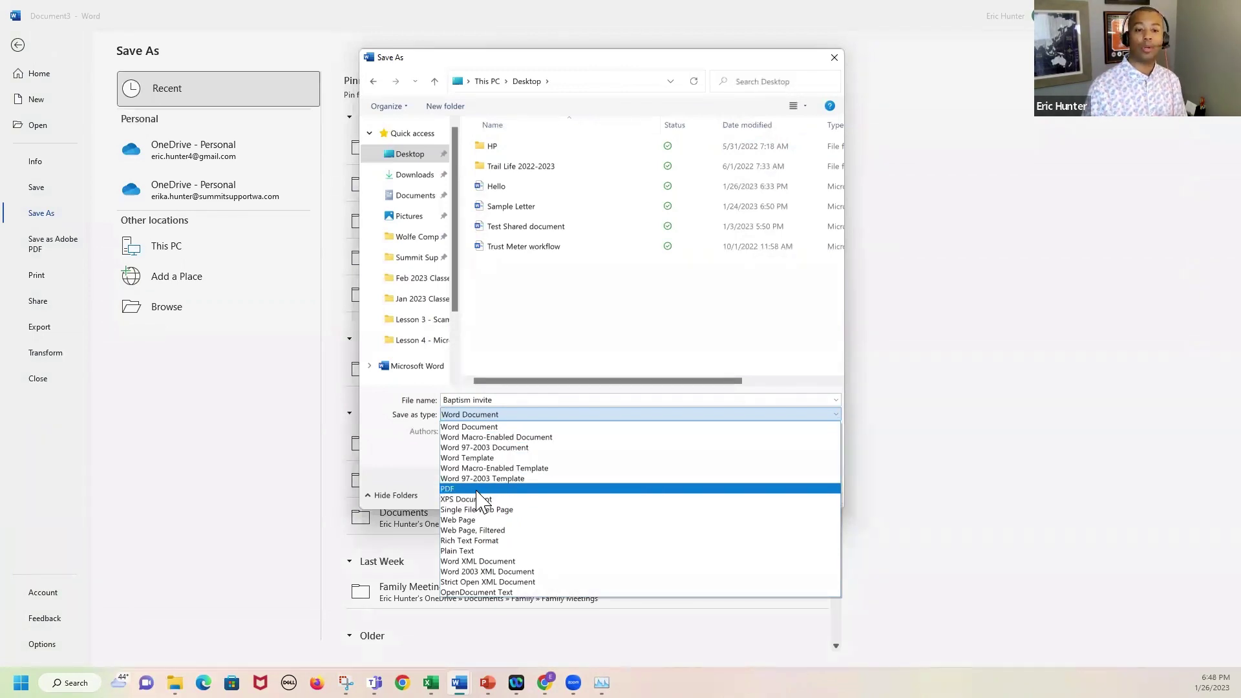
{"action": "left_click", "coordinate": [491, 425]}
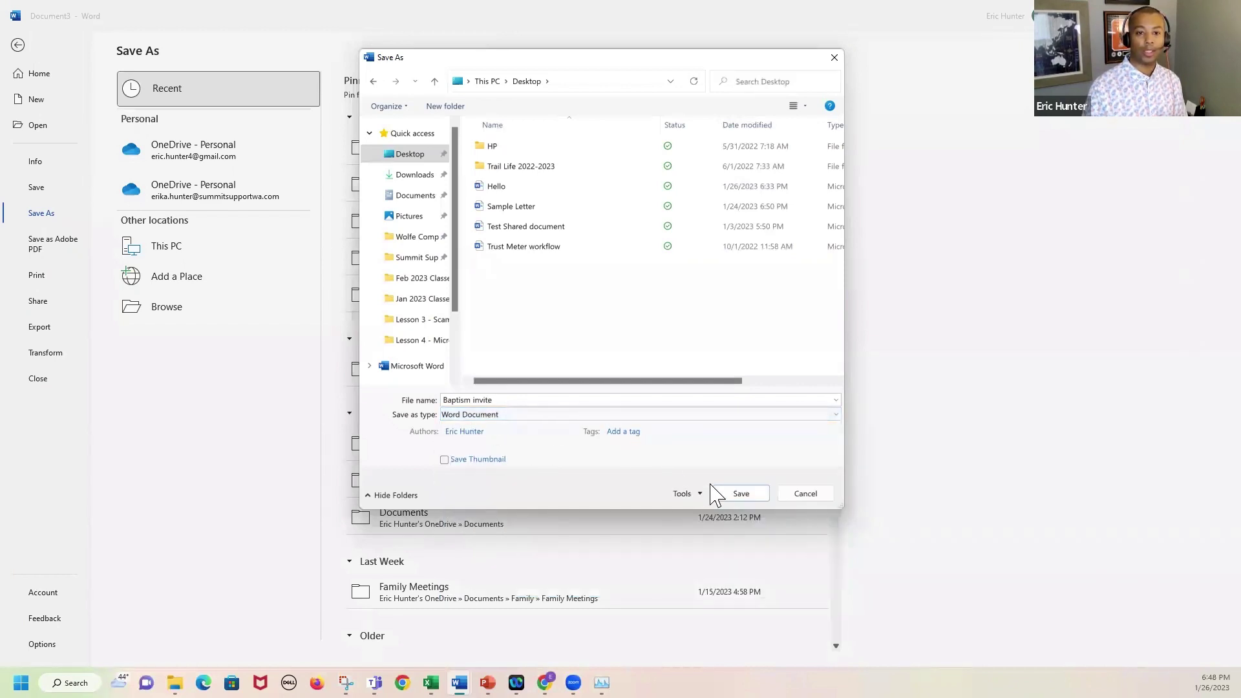
{"action": "left_click", "coordinate": [741, 495]}
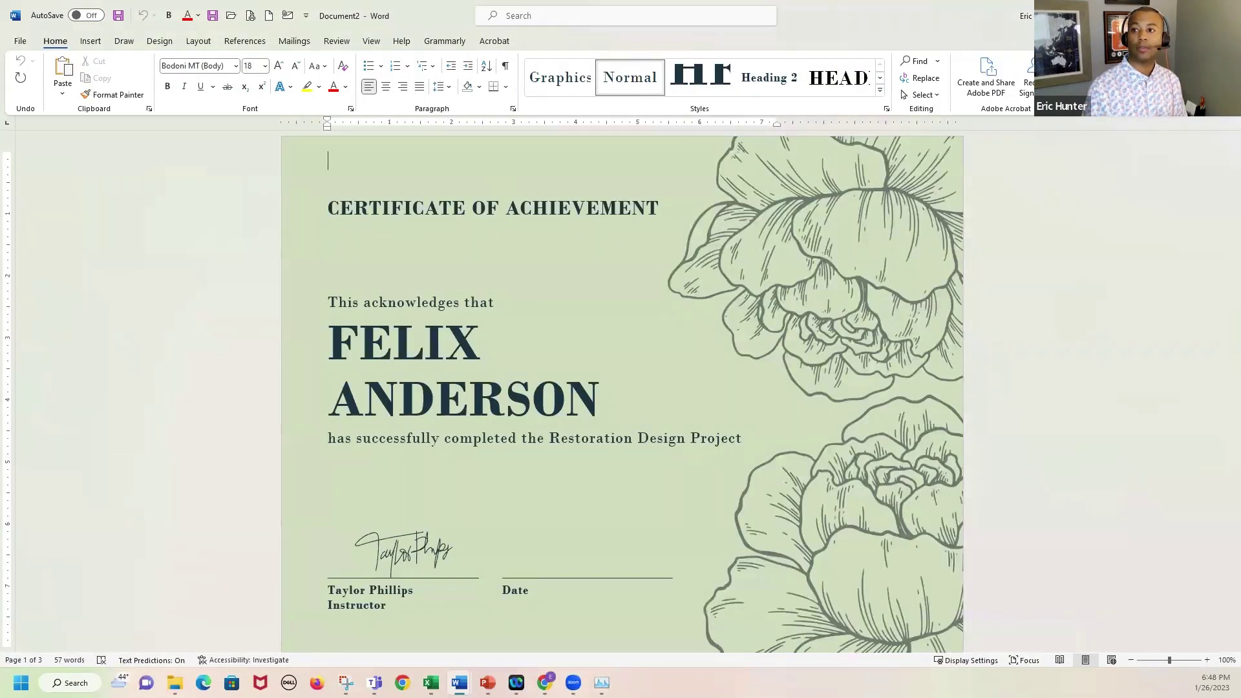
Close the certificate and invoice documents, choosing Don't Save for each
{"action": "key", "text": "ctrl+w"}
{"action": "left_click", "coordinate": [680, 409]}
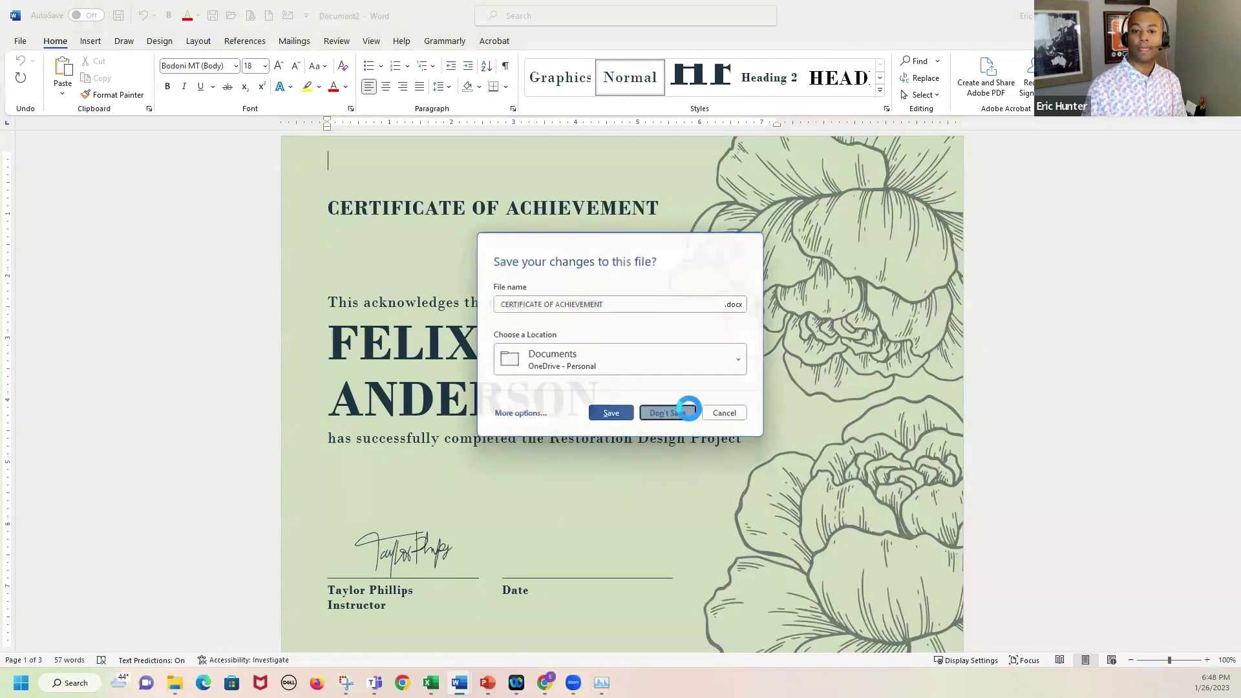
{"action": "key", "text": "ctrl+w"}
{"action": "left_click", "coordinate": [672, 411]}
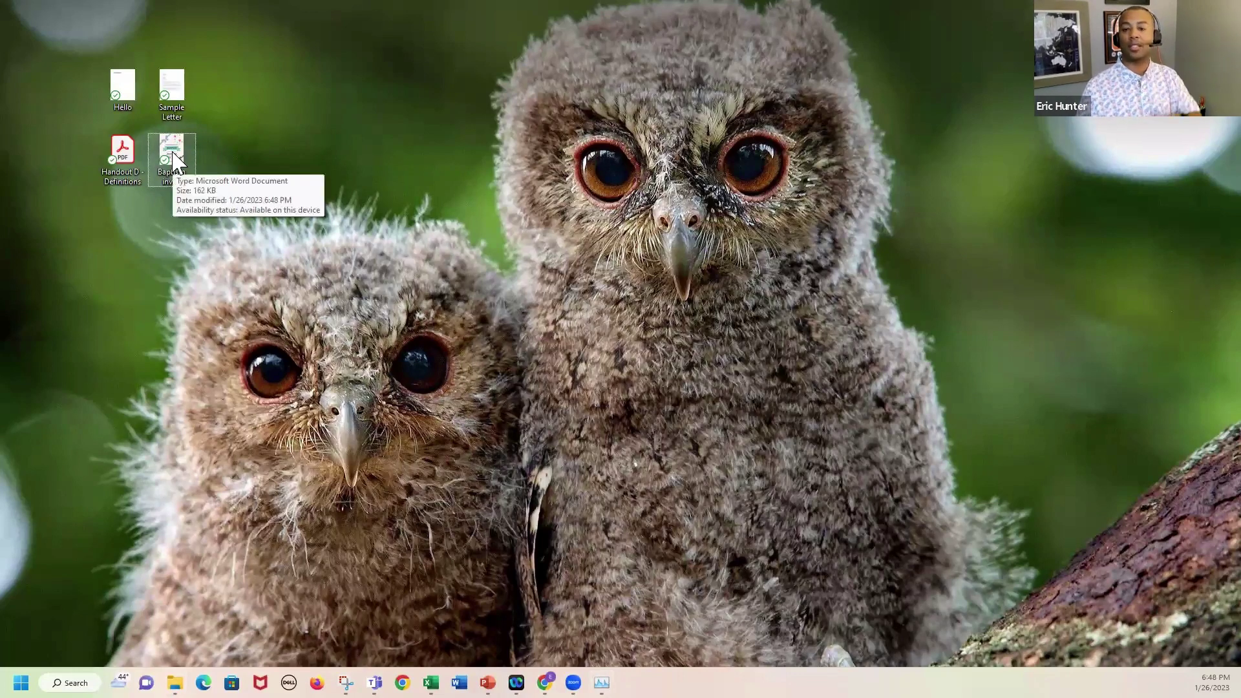
Reopen the Baptism invite file from the desktop
{"action": "double_click", "coordinate": [173, 157]}
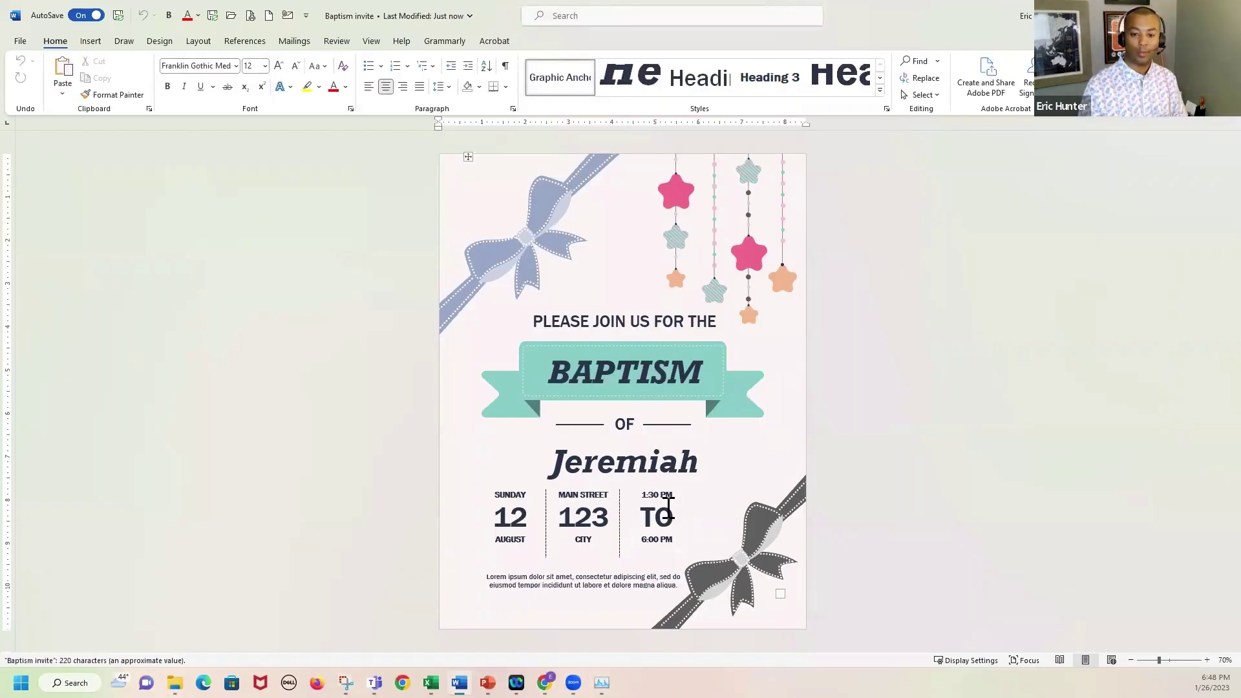
{"action": "scroll", "coordinate": [666, 511], "scroll_direction": "up", "scroll_amount": 2, "text": "ctrl"}
{"action": "scroll", "coordinate": [674, 510], "scroll_direction": "down", "scroll_amount": 2}
Change the flyer's date from 12 to 14 and the street number from 123 to 321
{"action": "double_click", "coordinate": [494, 524]}
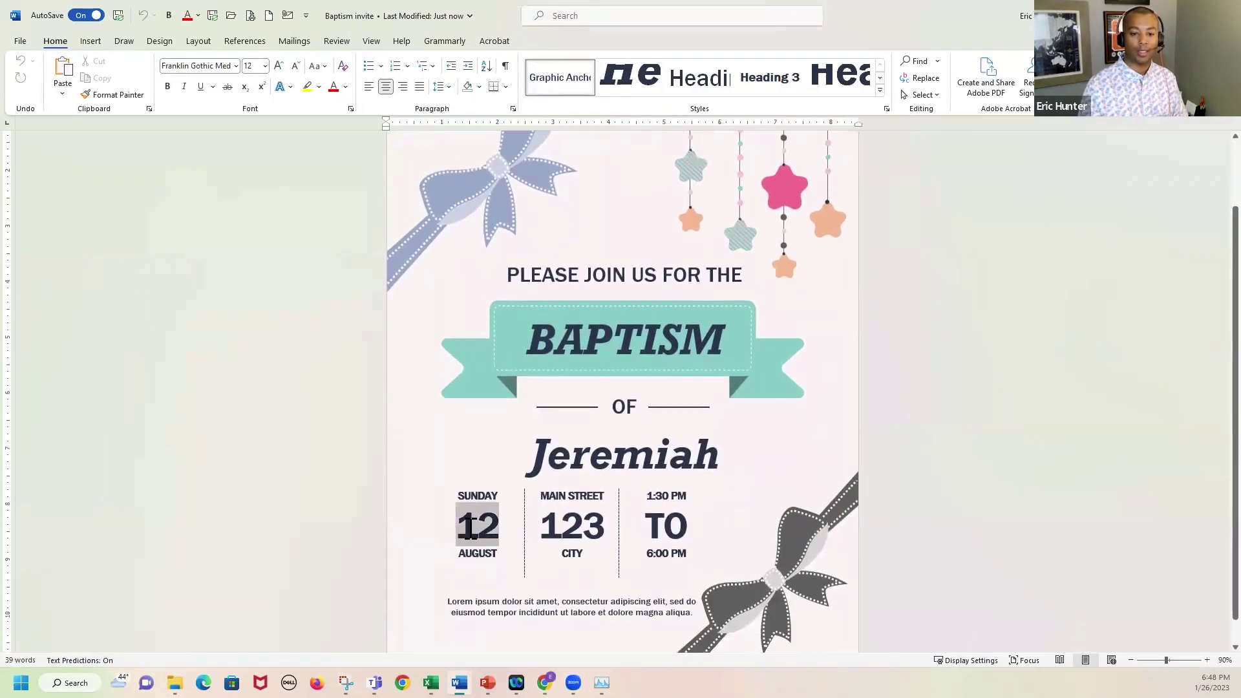
{"action": "type", "text": "14"}
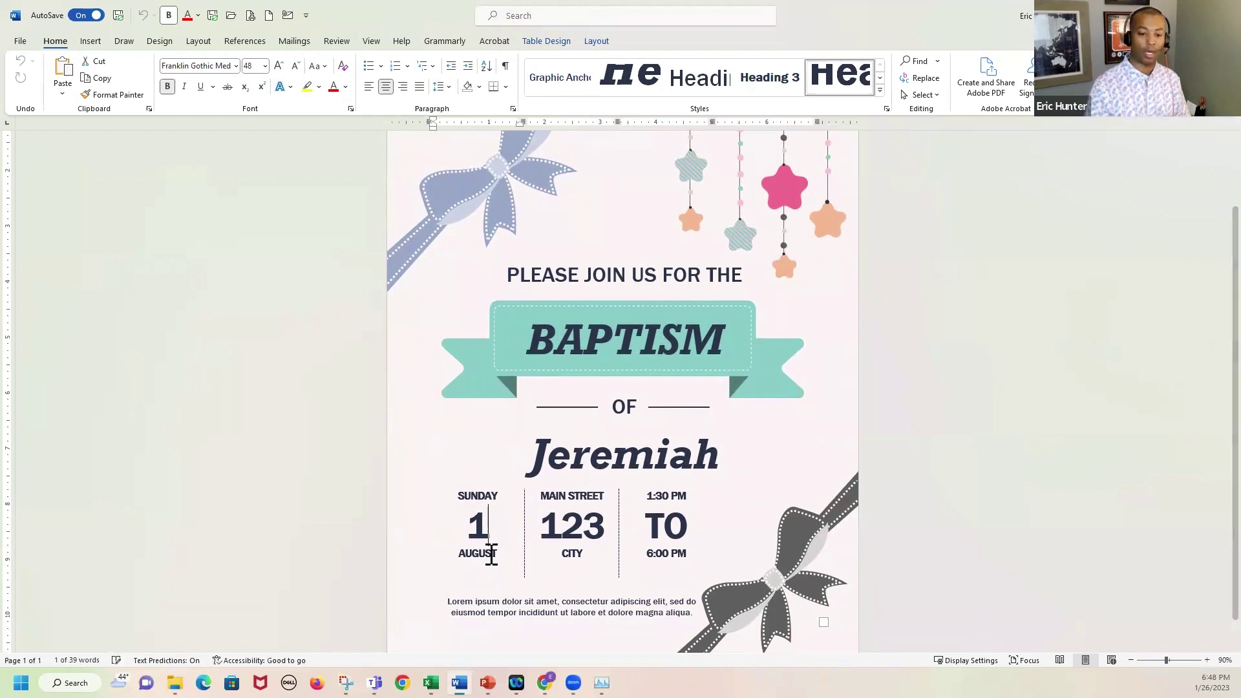
{"action": "double_click", "coordinate": [603, 526]}
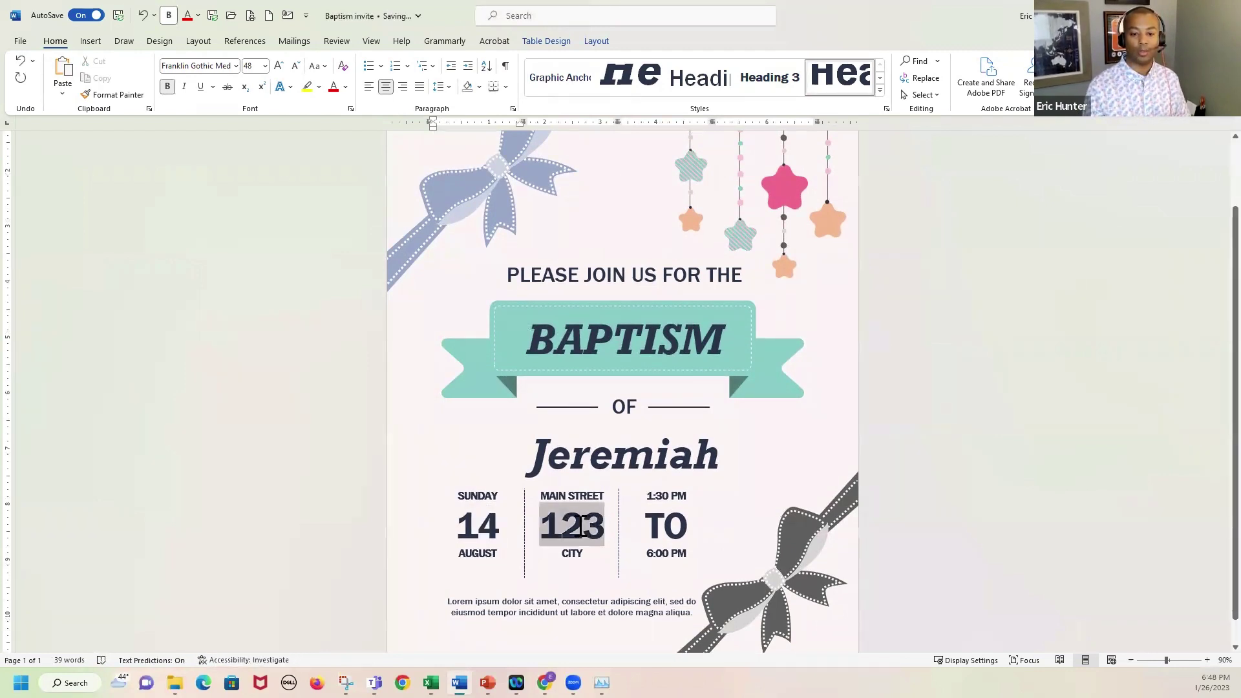
{"action": "type", "text": "321"}
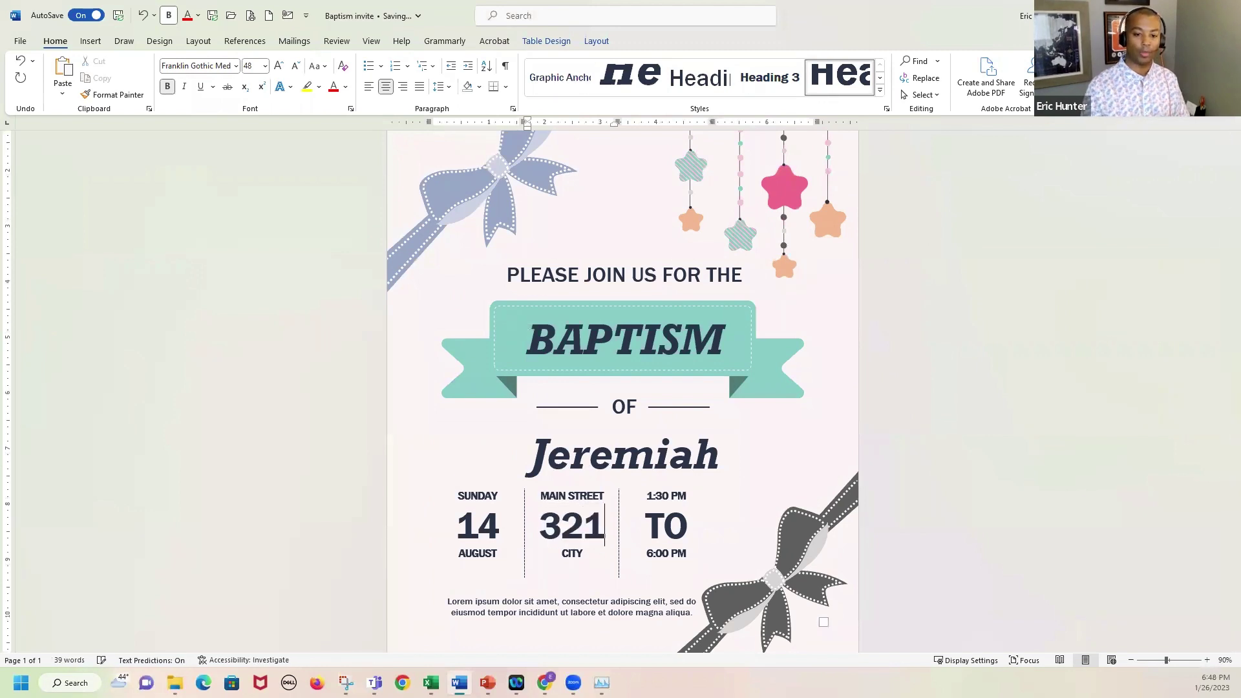
{"action": "scroll", "coordinate": [905, 439], "scroll_direction": "down", "scroll_amount": 1}
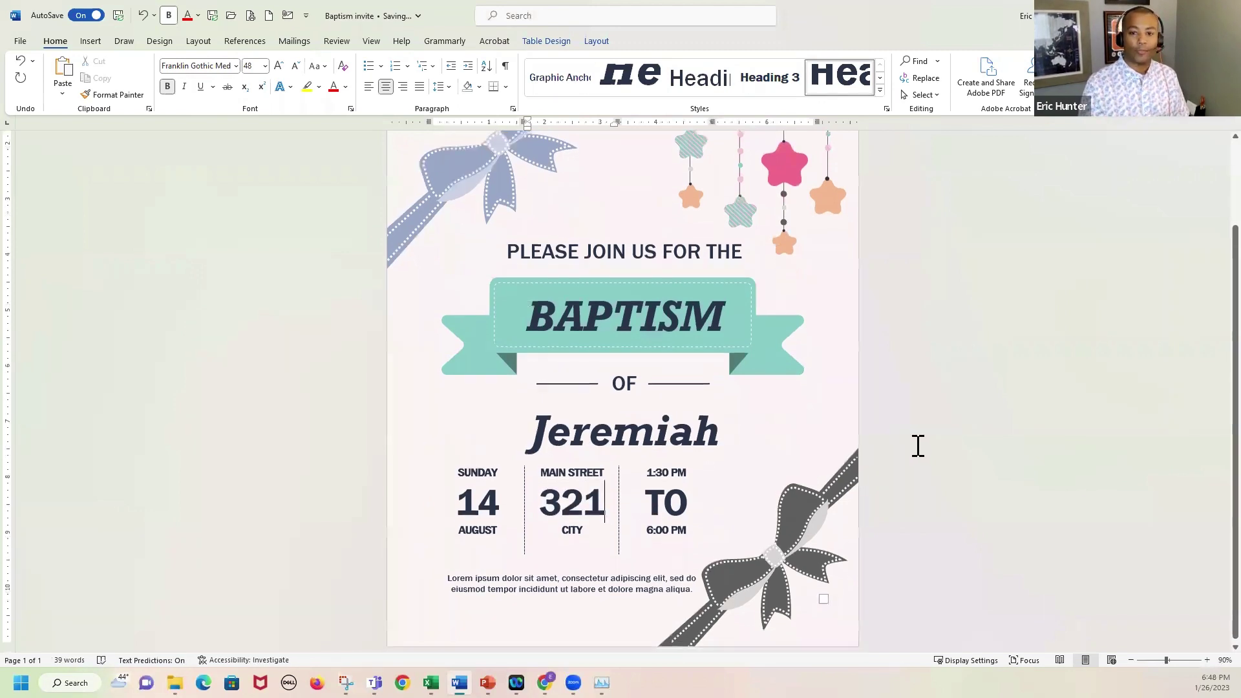
{"action": "scroll", "coordinate": [918, 444], "scroll_direction": "up", "scroll_amount": 4}
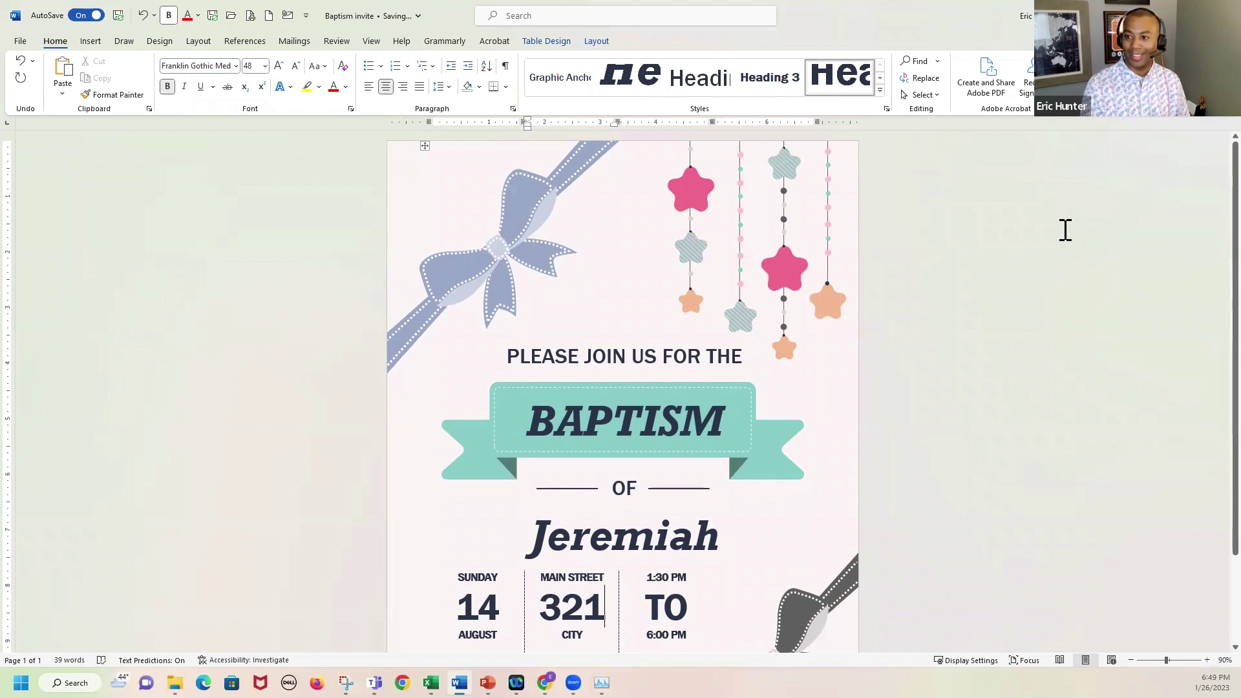
{"action": "scroll", "coordinate": [1066, 218], "scroll_direction": "down", "scroll_amount": 3}
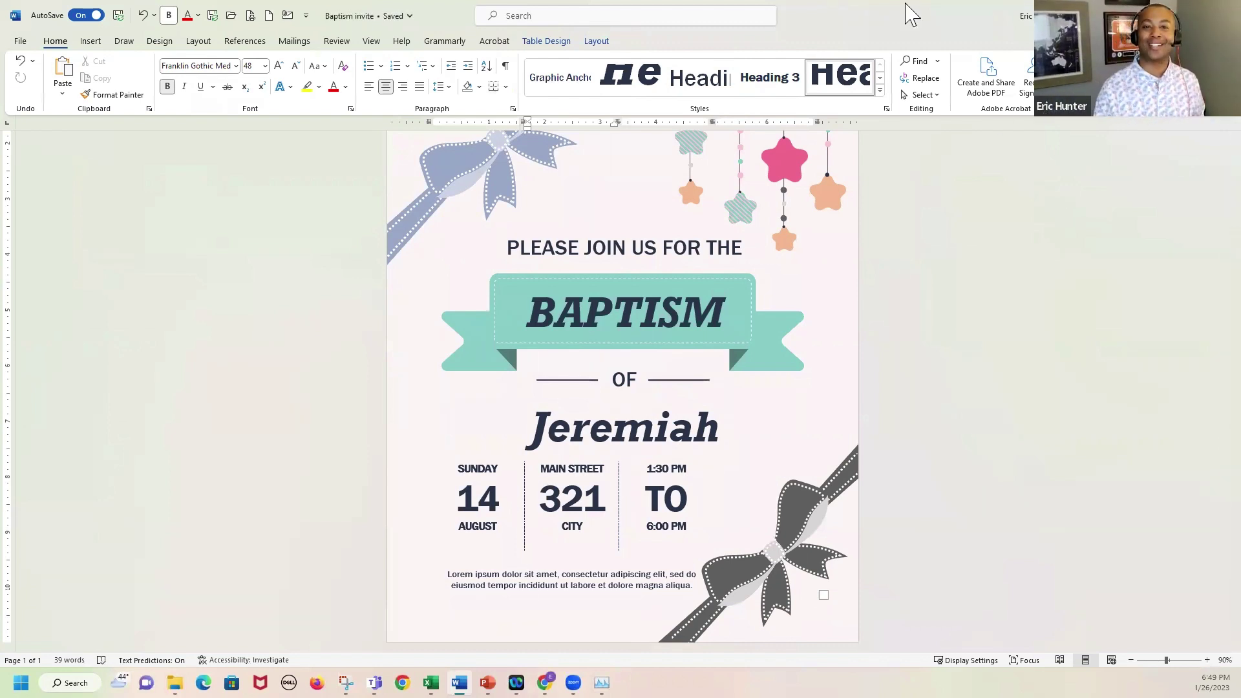
Create a document from the Side hustle flyer template with its DOG WALKER design
{"action": "left_click", "coordinate": [20, 40]}
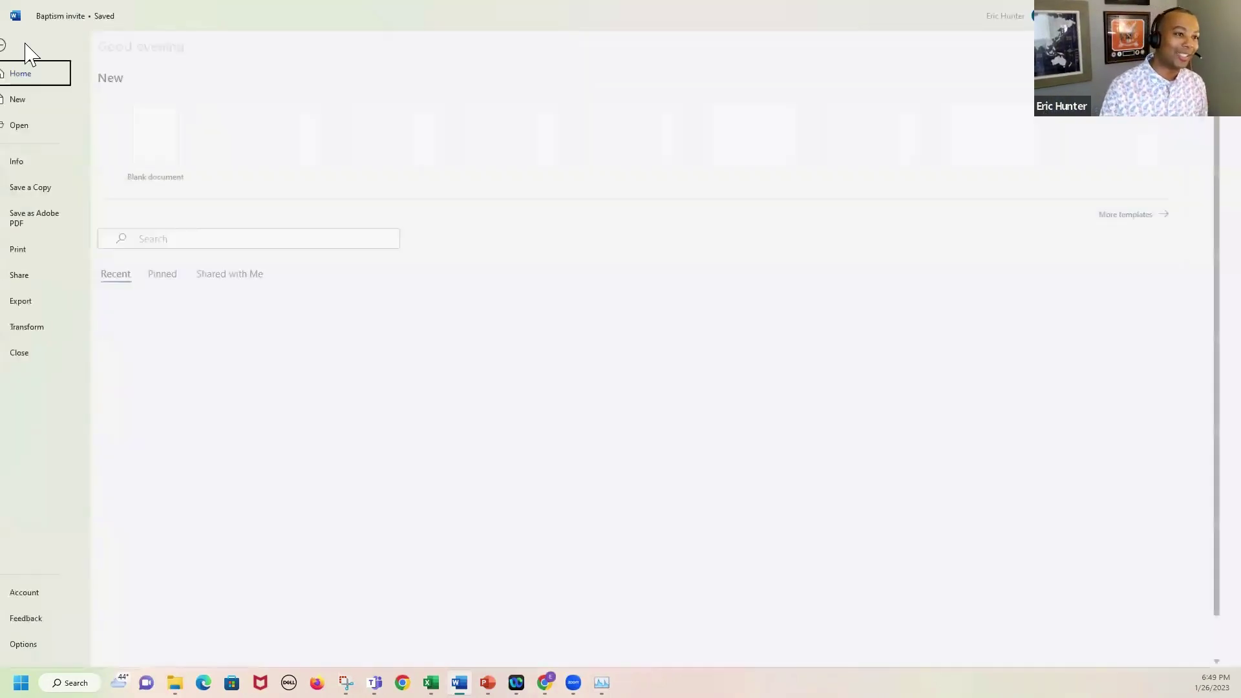
{"action": "left_click", "coordinate": [36, 98]}
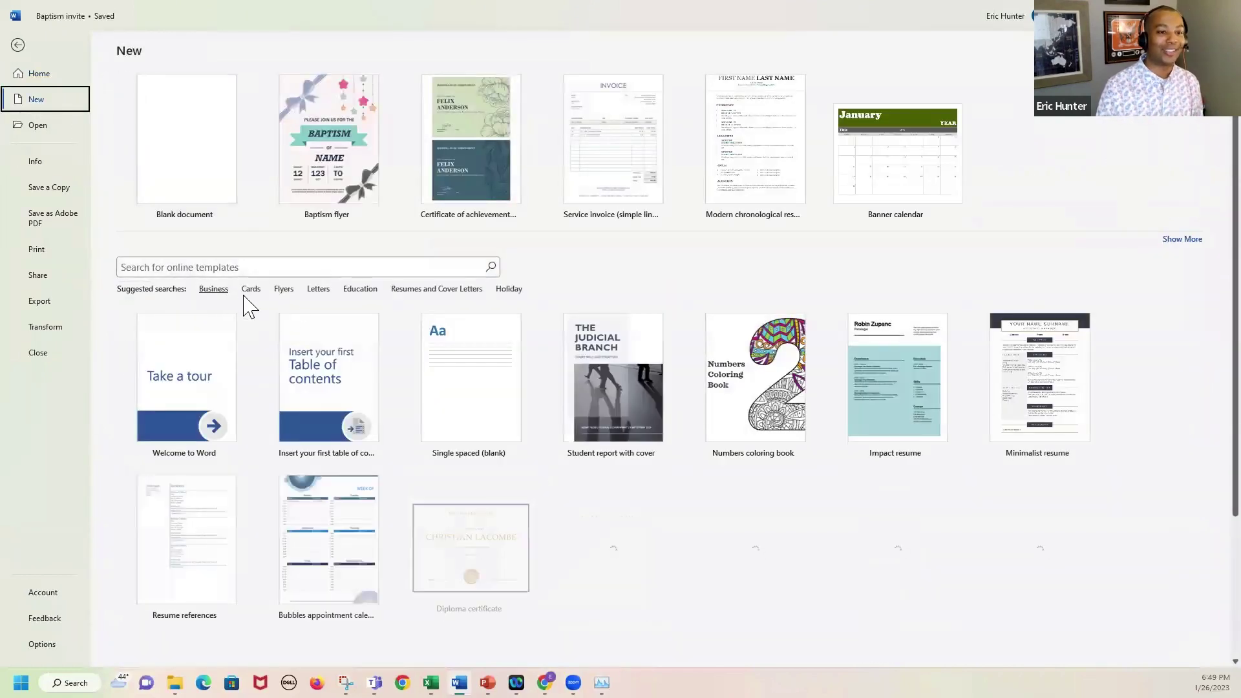
{"action": "left_click", "coordinate": [283, 289]}
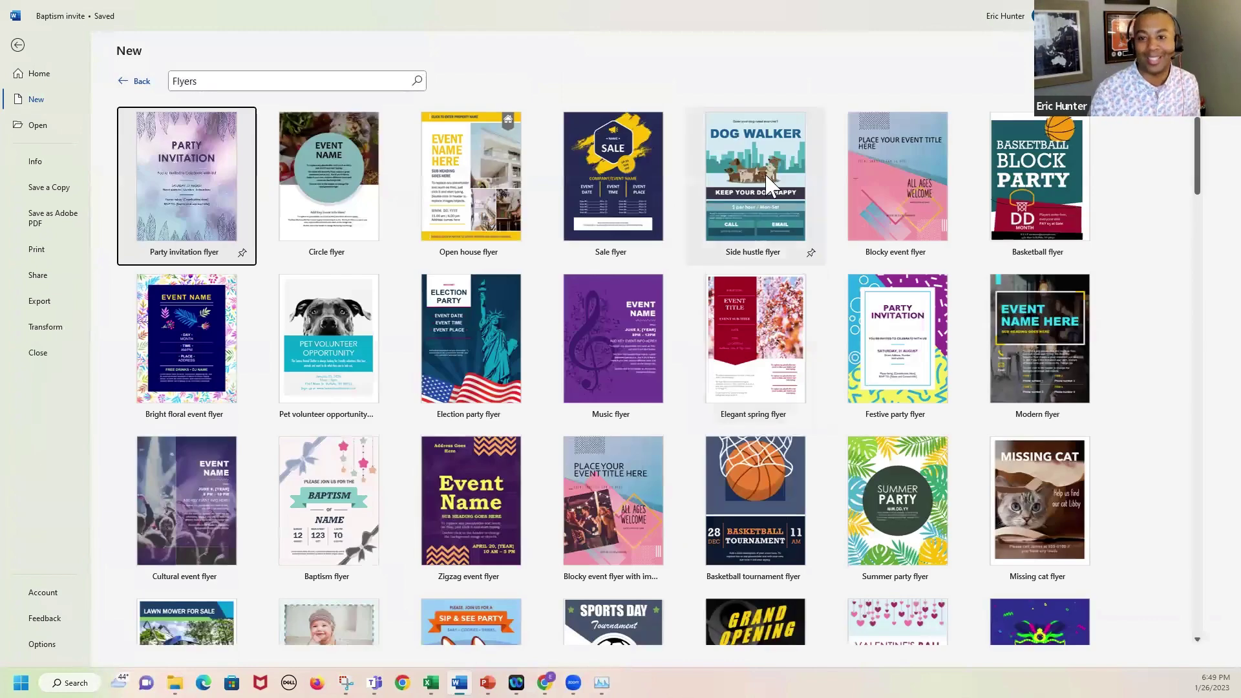
{"action": "left_click", "coordinate": [766, 184]}
{"action": "left_click", "coordinate": [713, 388]}
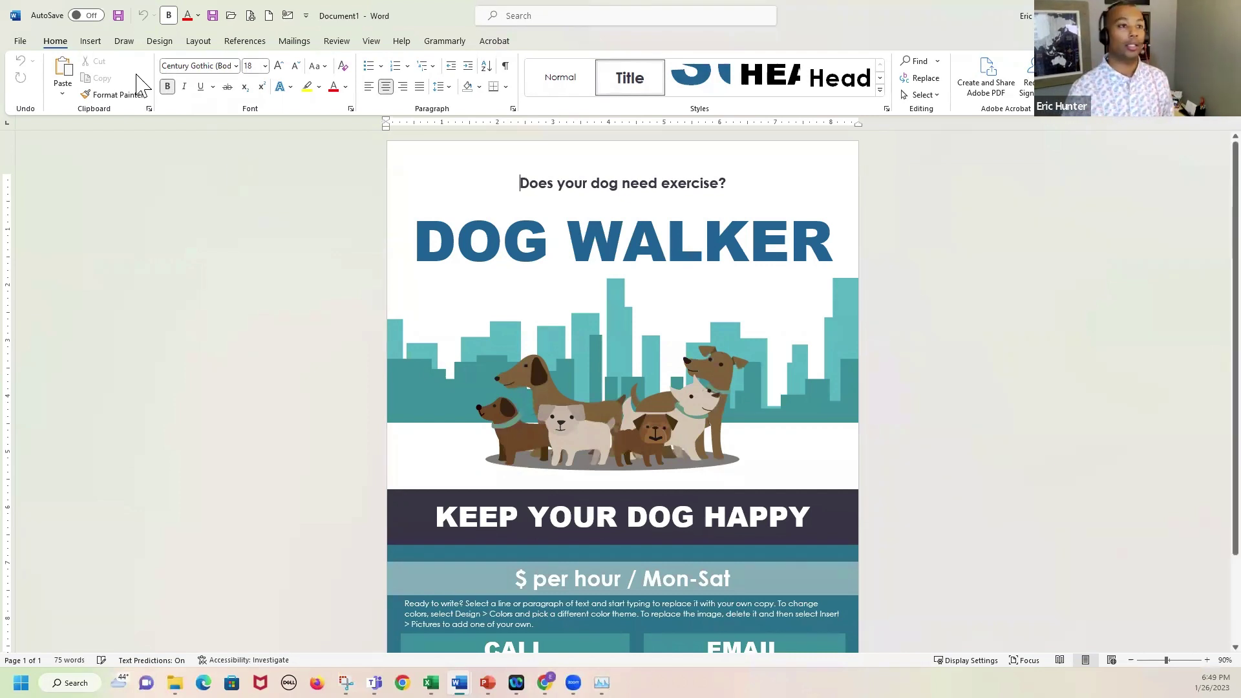
{"action": "left_click", "coordinate": [20, 41]}
Browse the Education template results, then return to the main New templates page
{"action": "left_click", "coordinate": [34, 99]}
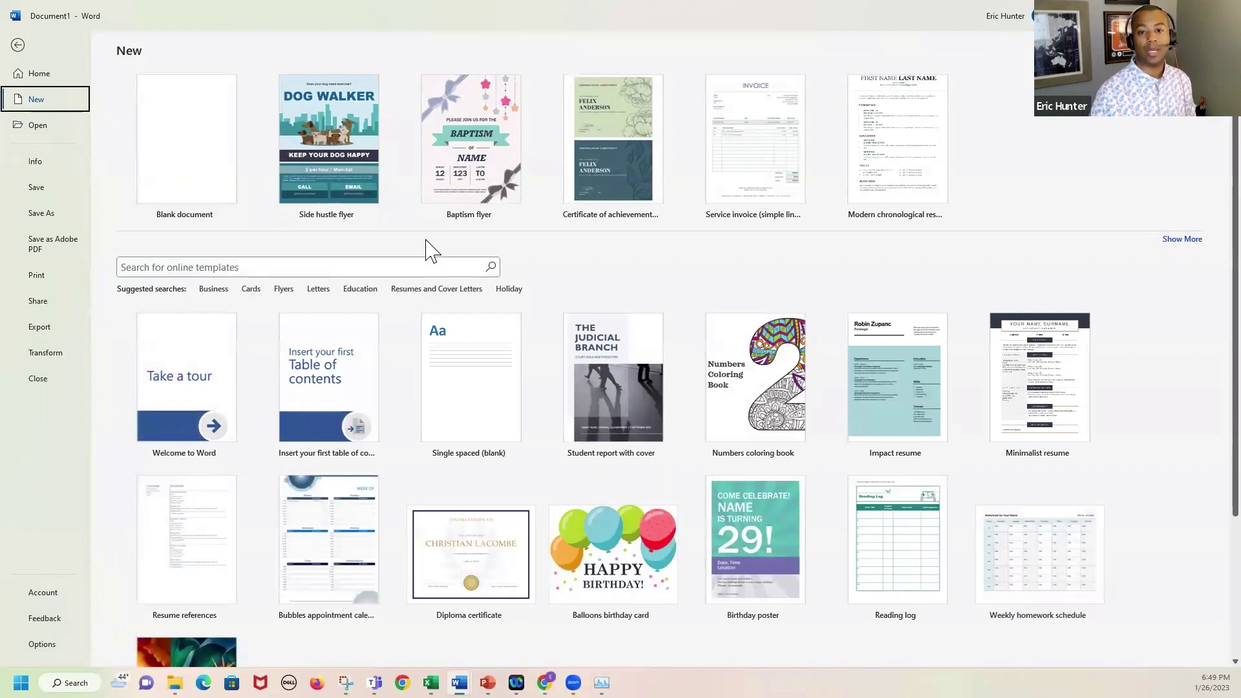
{"action": "left_click", "coordinate": [356, 290]}
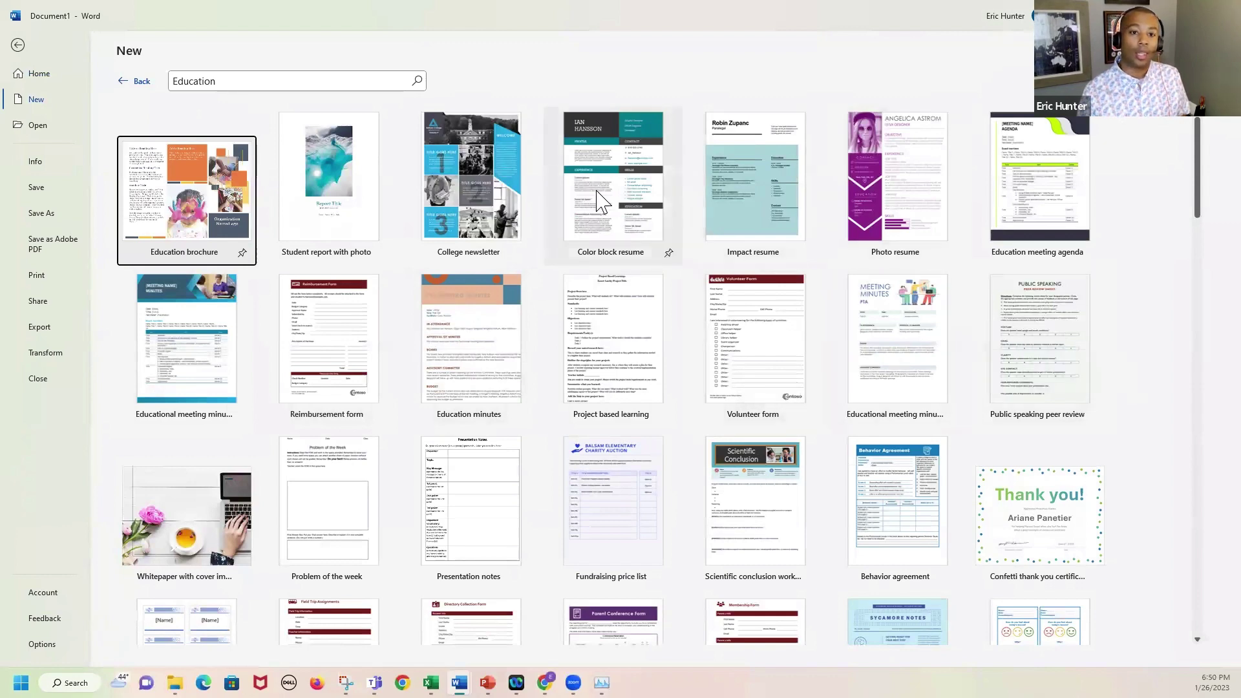
{"action": "scroll", "coordinate": [601, 201], "scroll_direction": "down", "scroll_amount": 3}
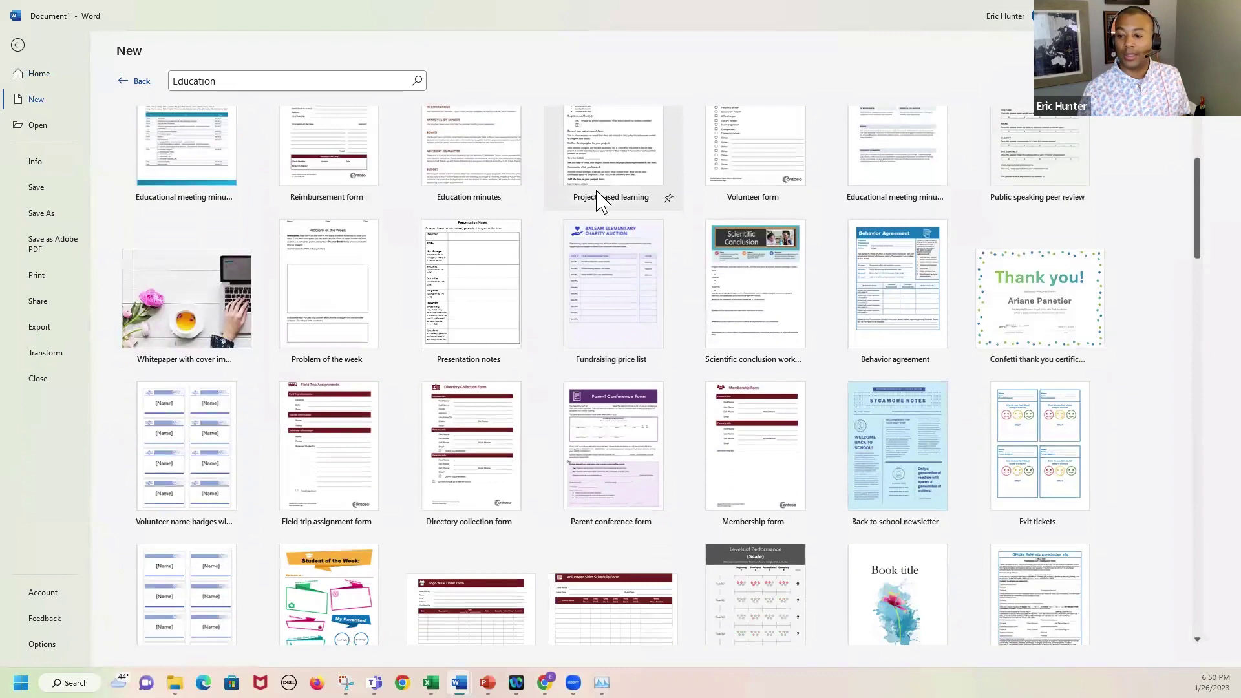
{"action": "scroll", "coordinate": [601, 201], "scroll_direction": "down", "scroll_amount": 1}
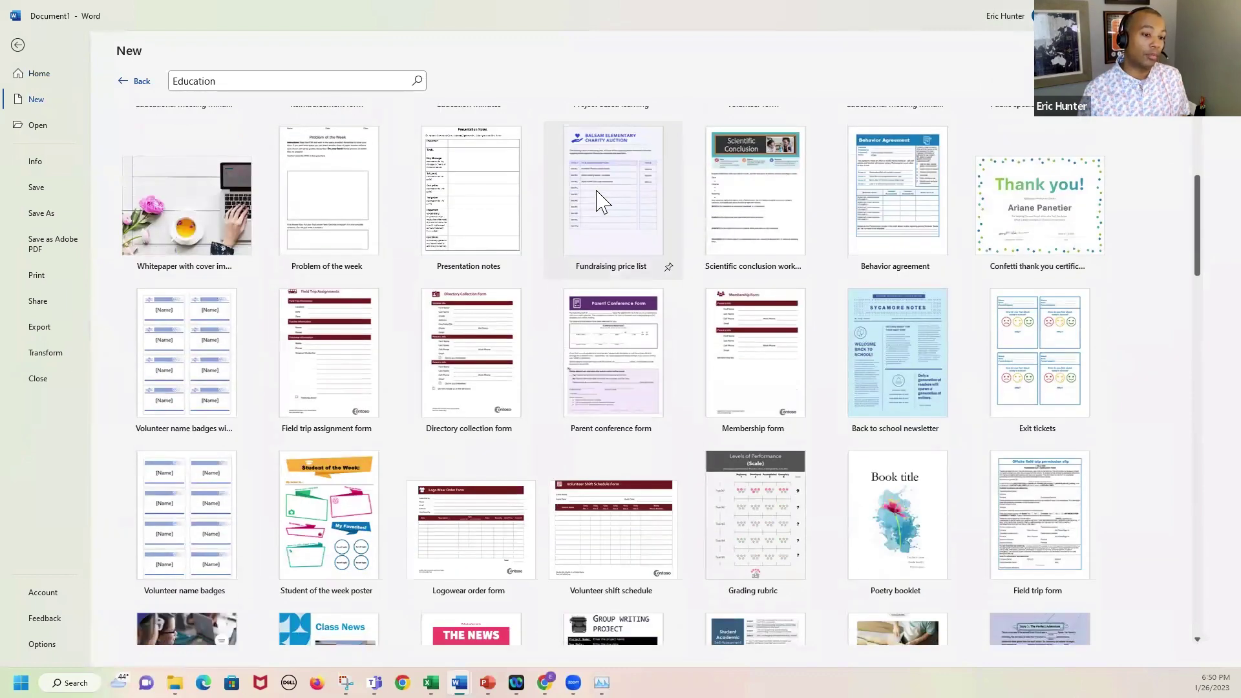
{"action": "scroll", "coordinate": [601, 201], "scroll_direction": "down", "scroll_amount": 2}
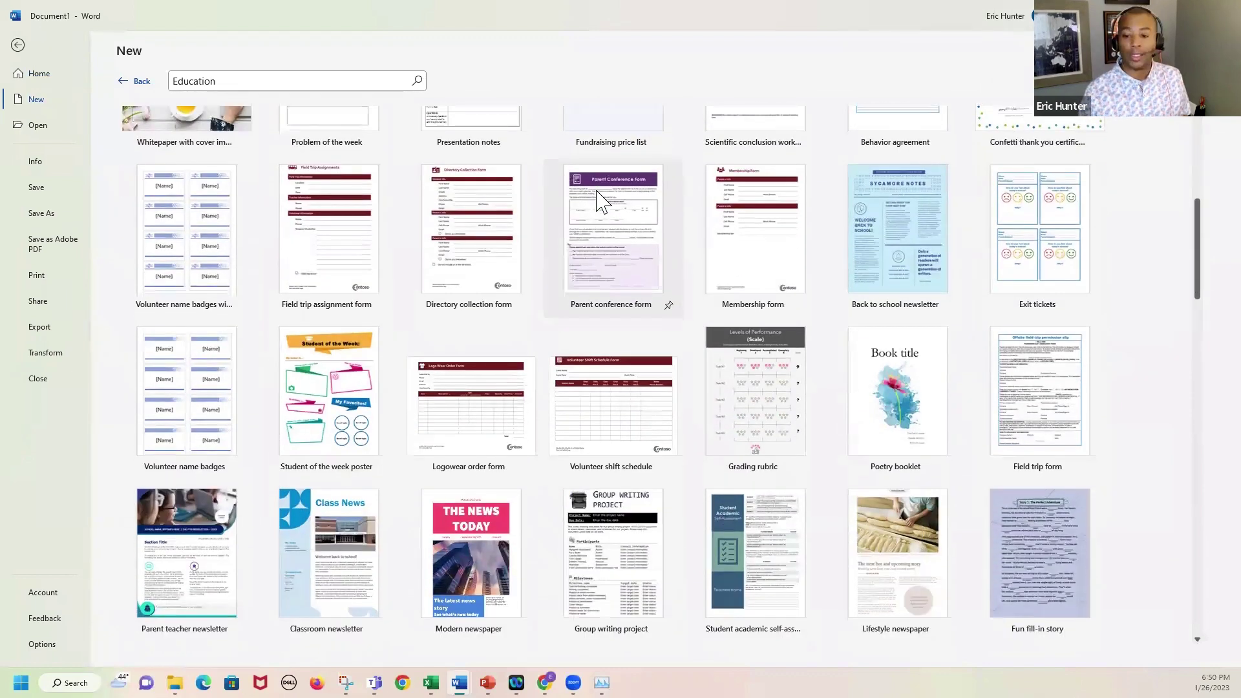
{"action": "scroll", "coordinate": [601, 202], "scroll_direction": "up", "scroll_amount": 6}
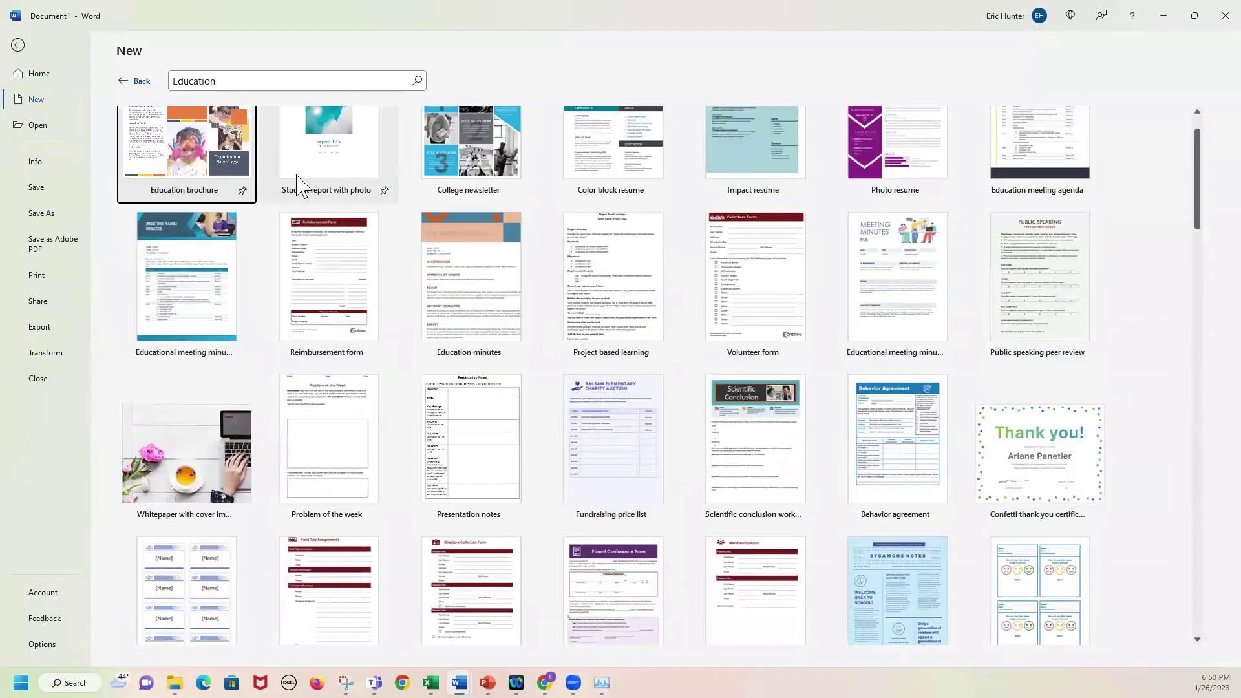
{"action": "scroll", "coordinate": [416, 237], "scroll_direction": "up", "scroll_amount": 1}
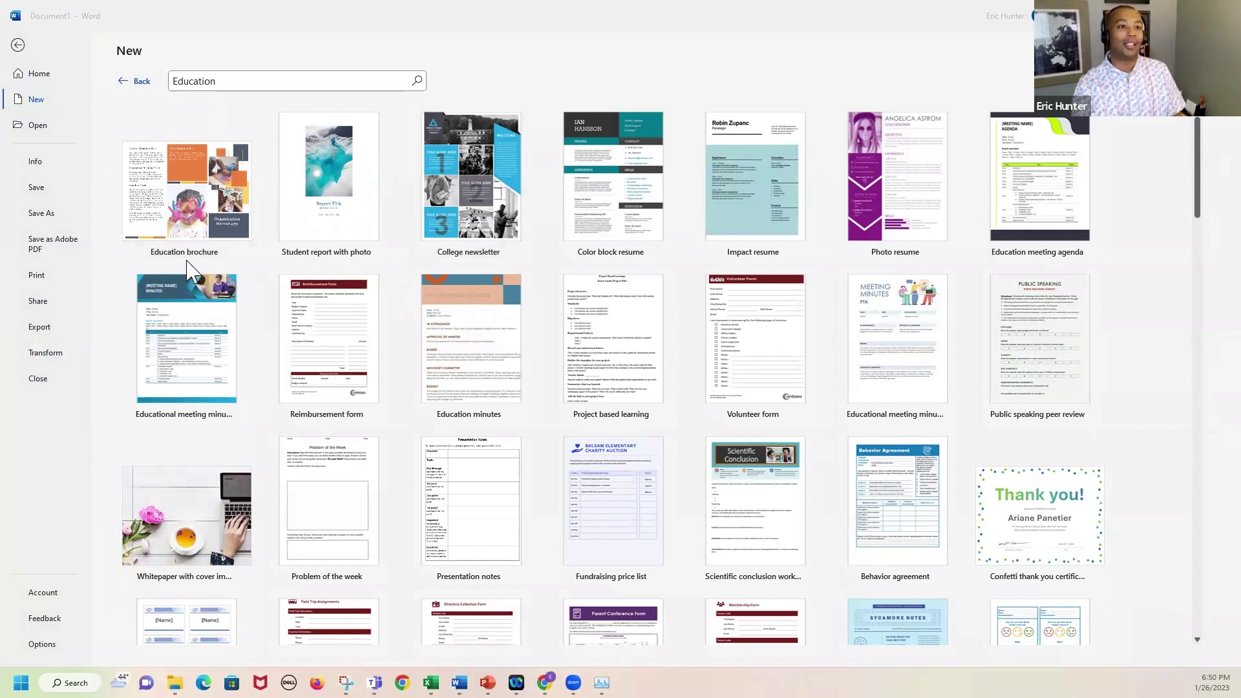
{"action": "left_click", "coordinate": [141, 81]}
{"action": "left_click", "coordinate": [142, 82]}
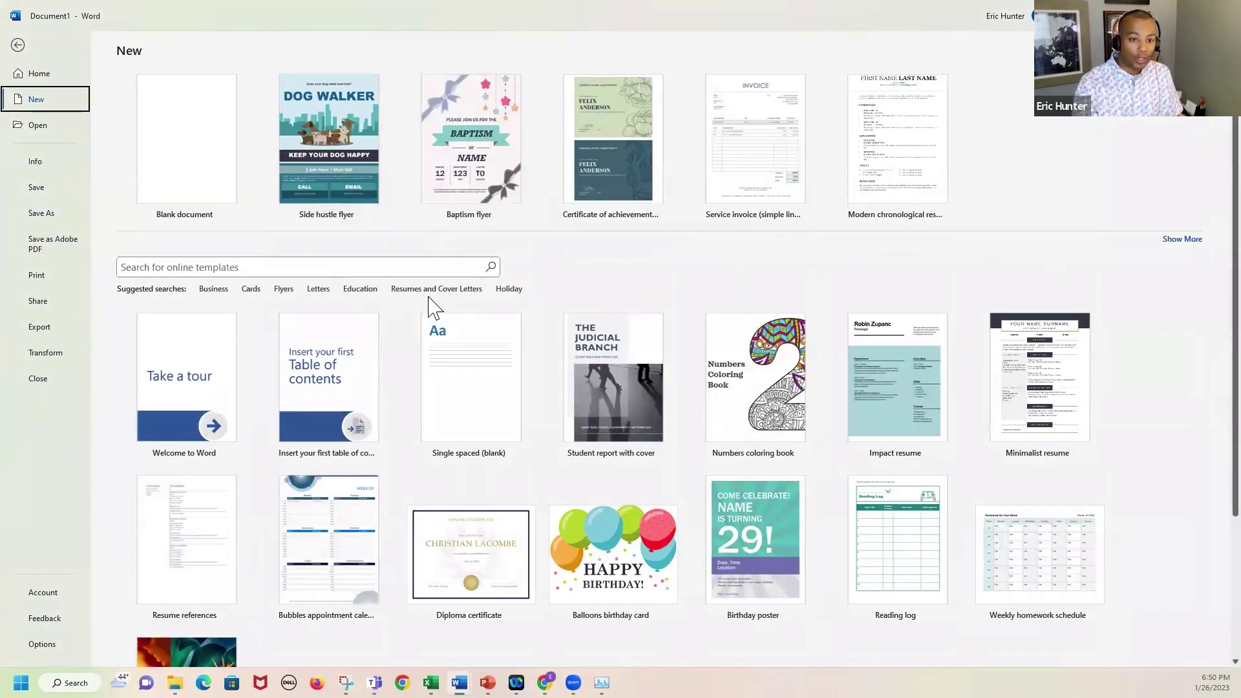
{"action": "left_click", "coordinate": [218, 289]}
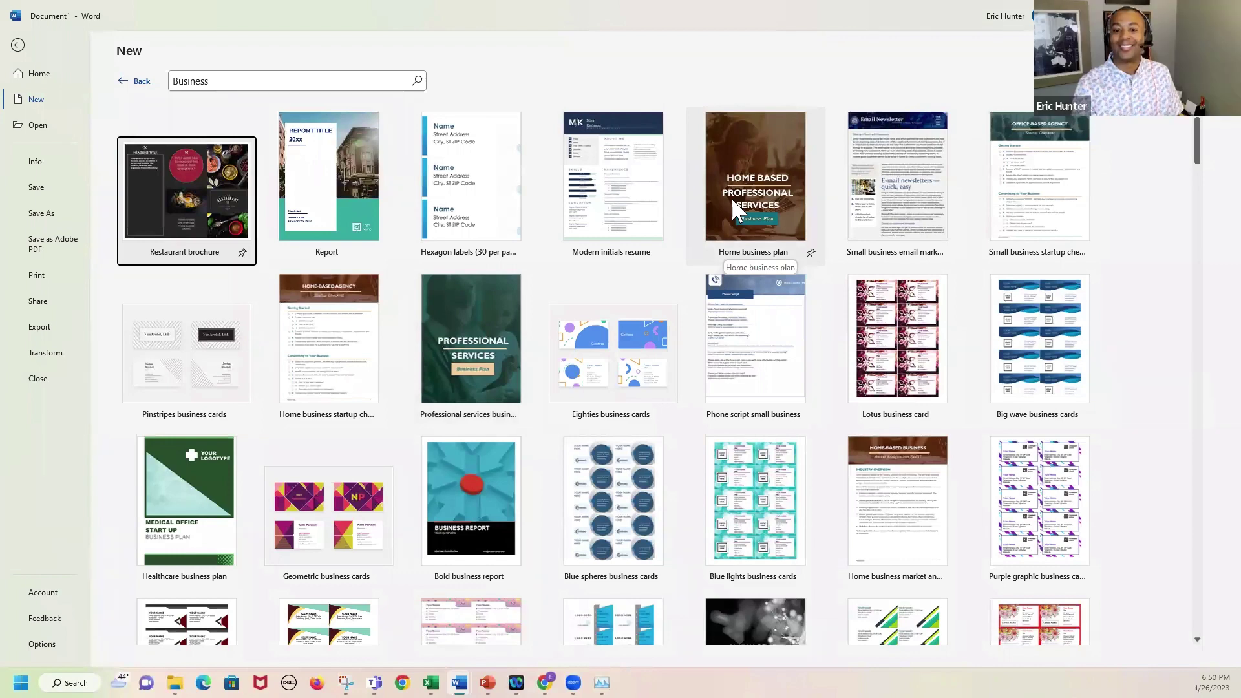
{"action": "scroll", "coordinate": [731, 197], "scroll_direction": "down", "scroll_amount": 1}
{"action": "scroll", "coordinate": [731, 196], "scroll_direction": "down", "scroll_amount": 2}
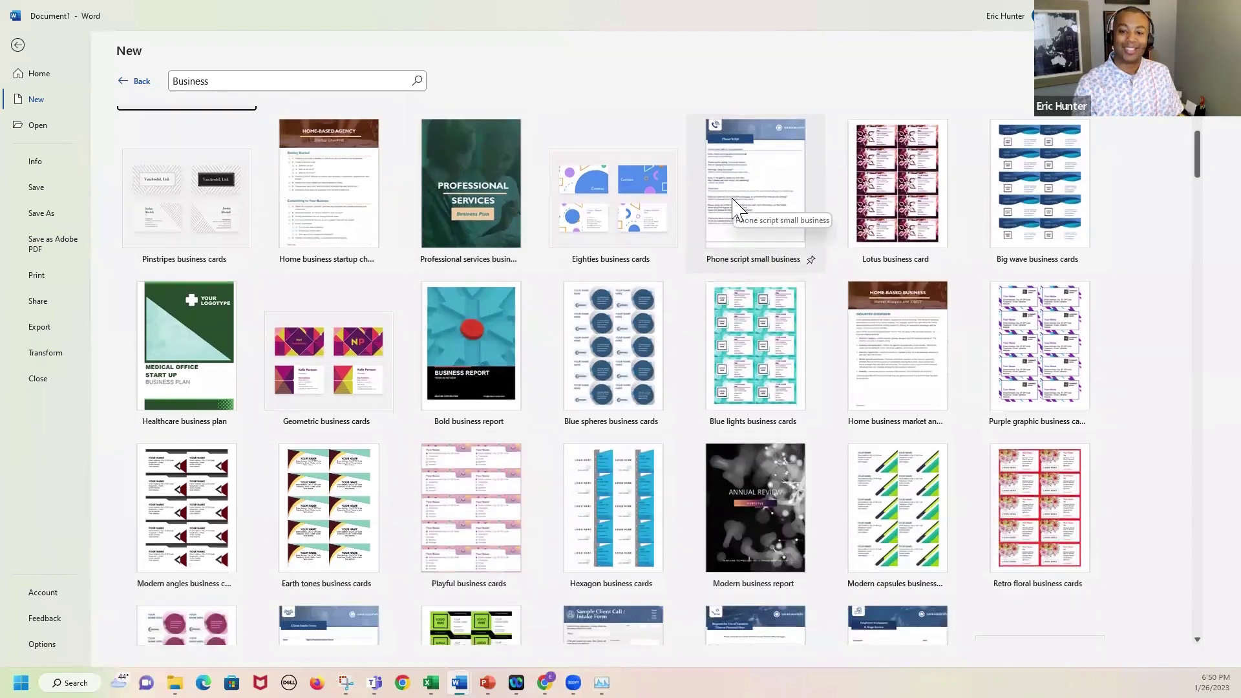
{"action": "scroll", "coordinate": [735, 202], "scroll_direction": "up", "scroll_amount": 2}
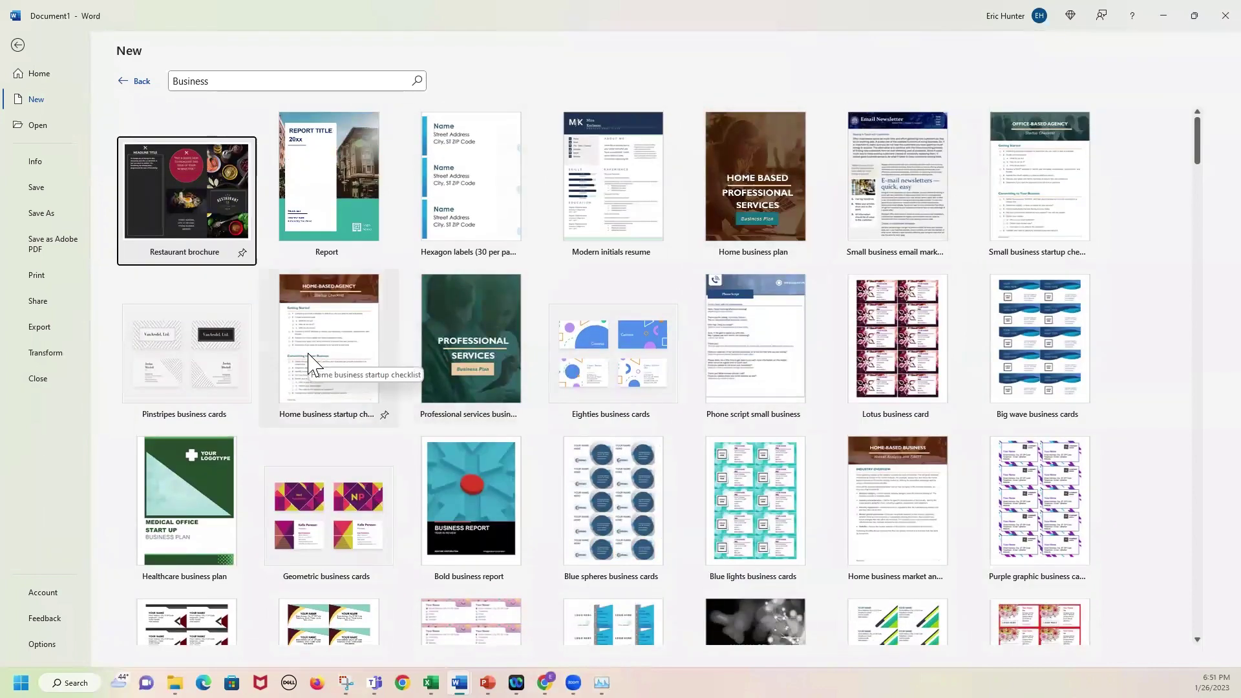
{"action": "left_click", "coordinate": [130, 83]}
{"action": "scroll", "coordinate": [203, 319], "scroll_direction": "down", "scroll_amount": 1}
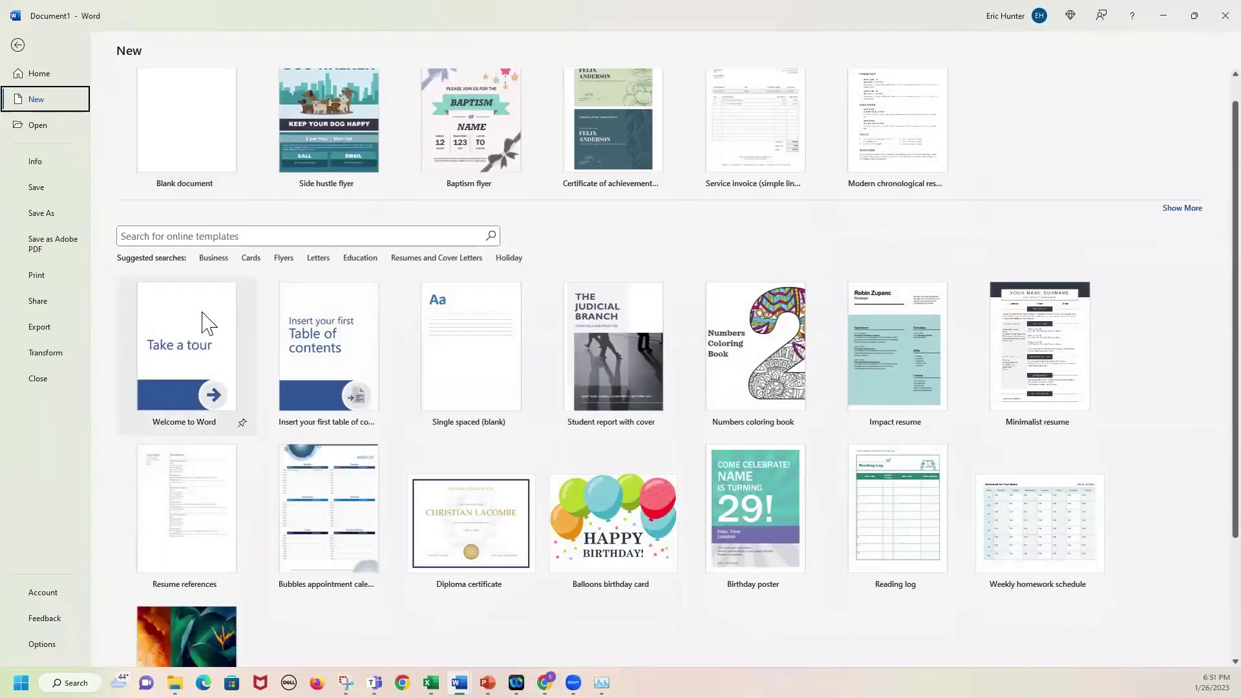
{"action": "scroll", "coordinate": [205, 310], "scroll_direction": "up", "scroll_amount": 1}
Create Hexagon business cards from the Cards results and enter the contact's e-mail on the first card
{"action": "left_click", "coordinate": [252, 289]}
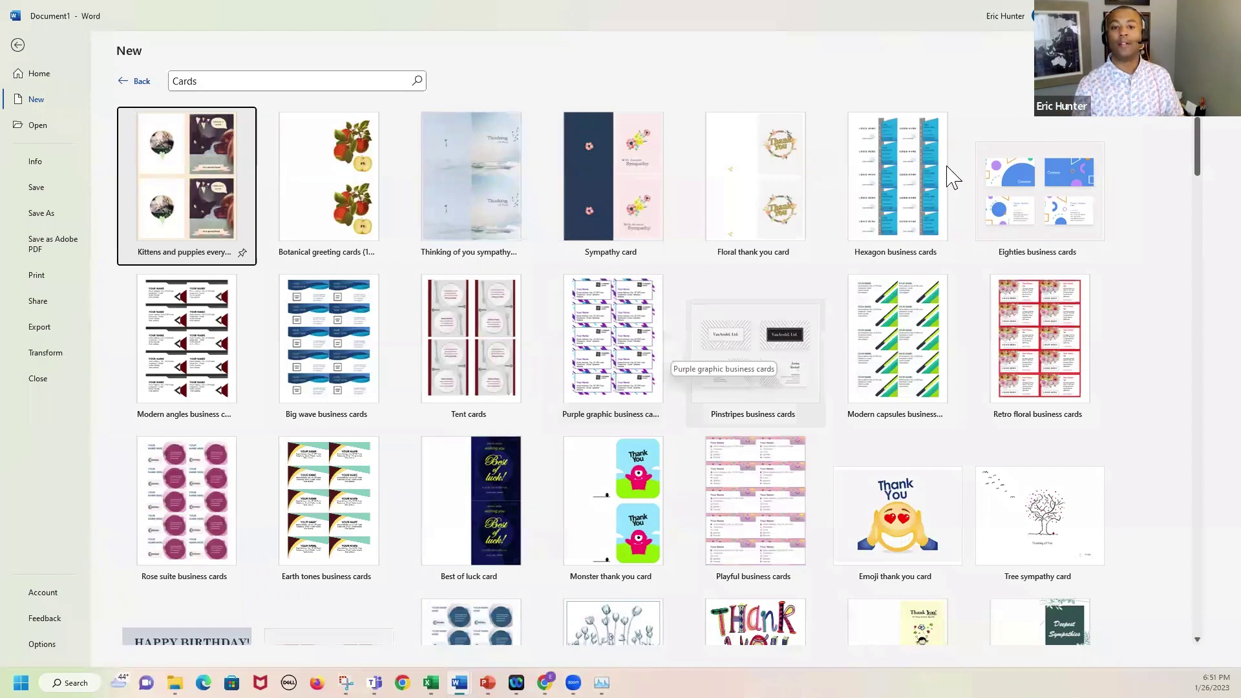
{"action": "left_click", "coordinate": [905, 173]}
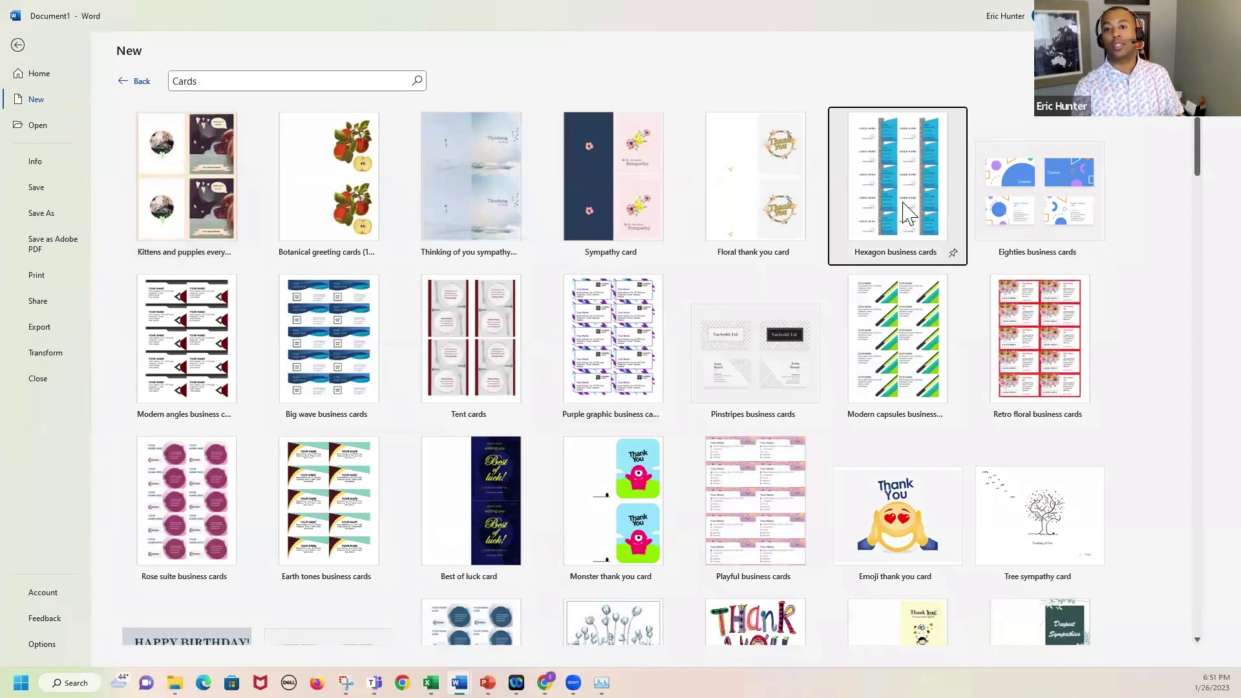
{"action": "left_click", "coordinate": [679, 409]}
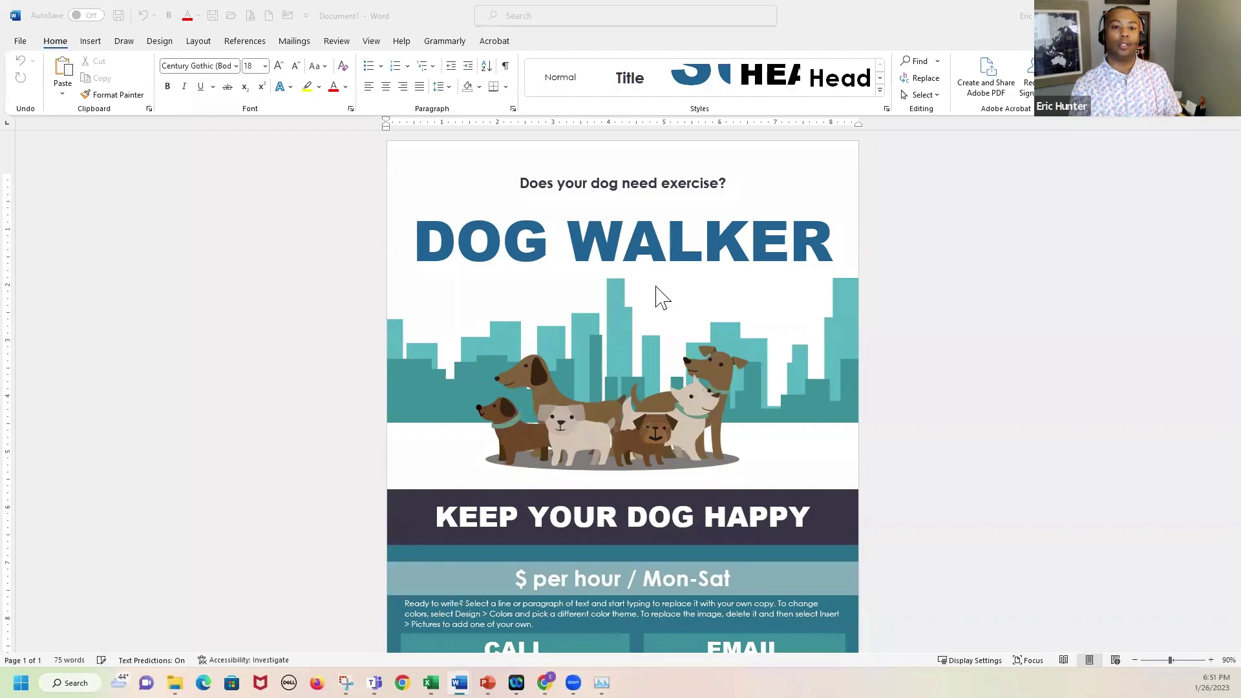
{"action": "left_click", "coordinate": [569, 231]}
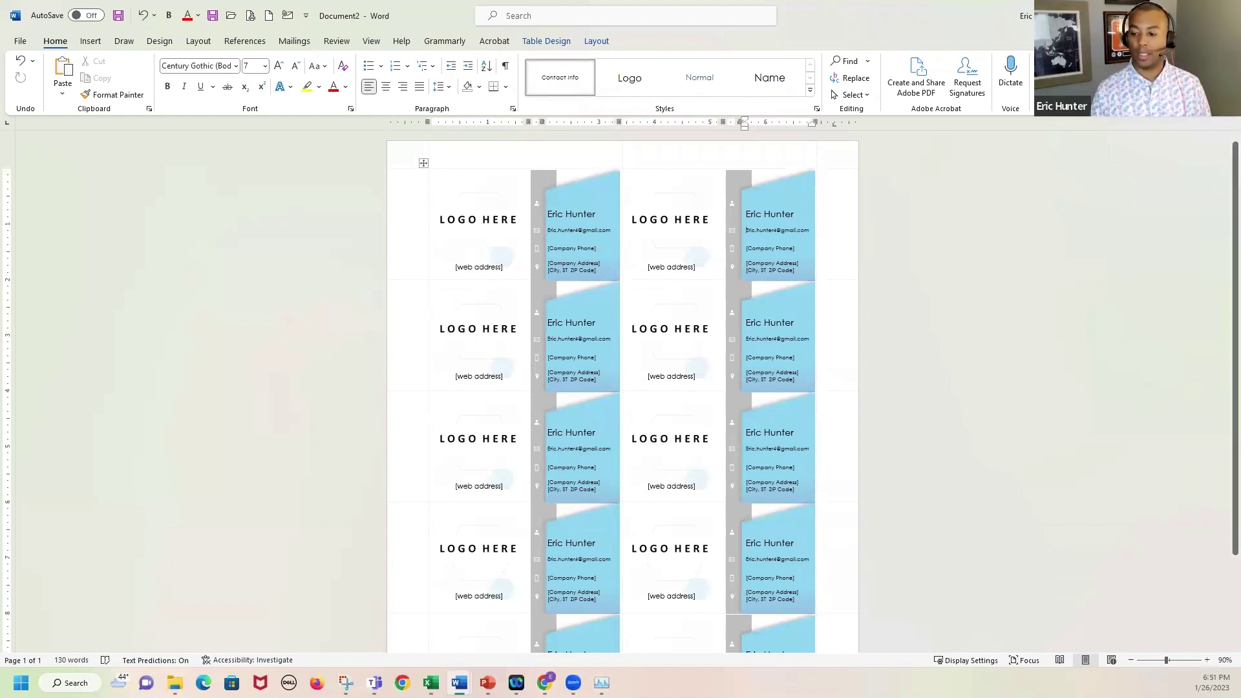
Select the first card's LOGO HERE placeholder and switch to the Insert tab
{"action": "scroll", "coordinate": [623, 388], "scroll_direction": "up", "scroll_amount": 10}
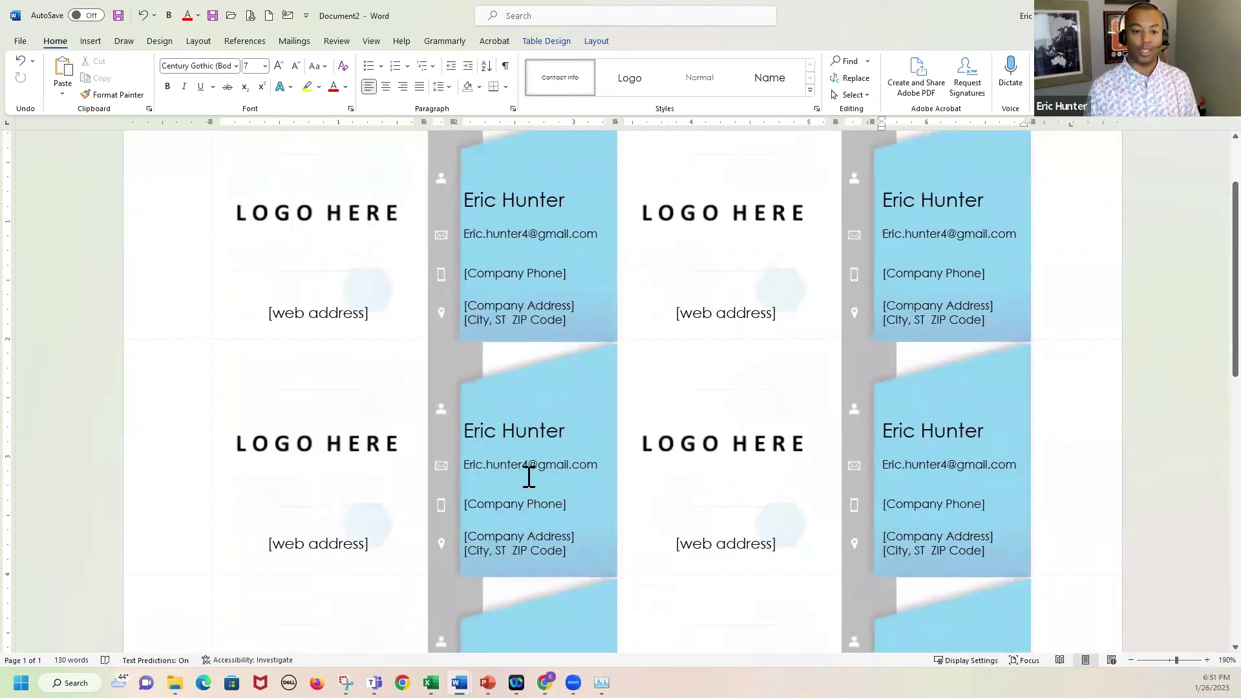
{"action": "scroll", "coordinate": [542, 557], "scroll_direction": "down", "scroll_amount": 3}
{"action": "scroll", "coordinate": [549, 452], "scroll_direction": "up", "scroll_amount": 1}
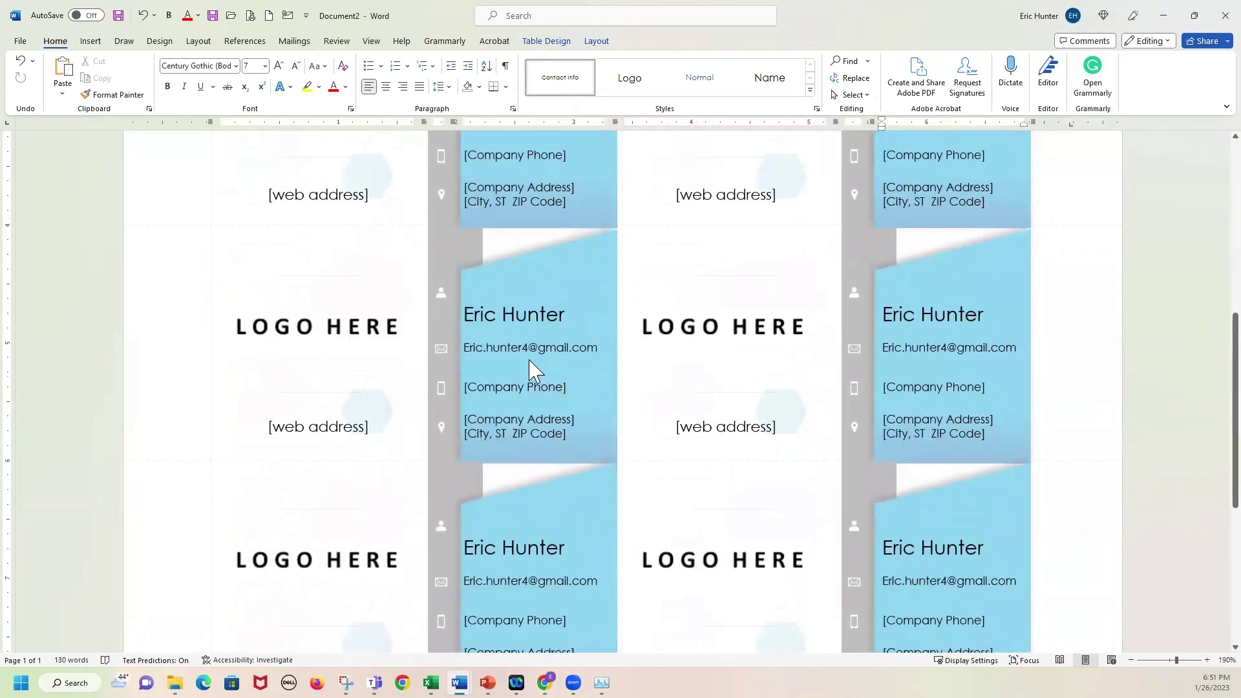
{"action": "scroll", "coordinate": [536, 387], "scroll_direction": "up", "scroll_amount": 5}
{"action": "scroll", "coordinate": [550, 362], "scroll_direction": "up", "scroll_amount": 1}
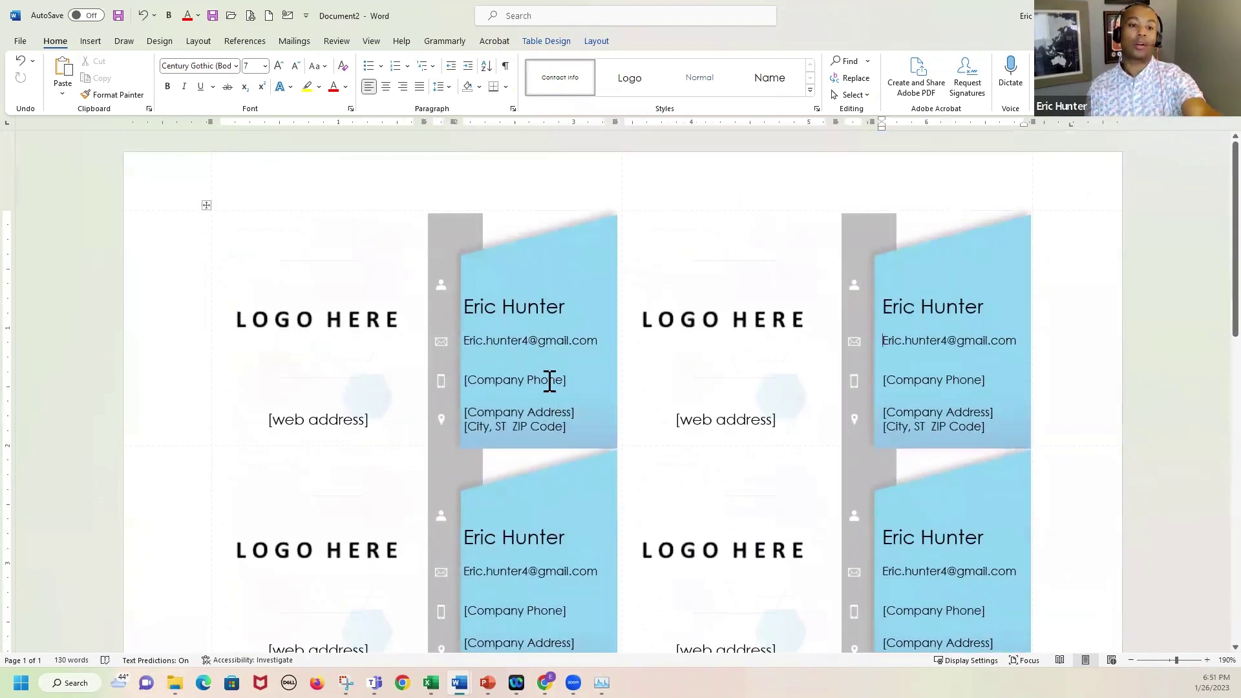
{"action": "left_click", "coordinate": [331, 314]}
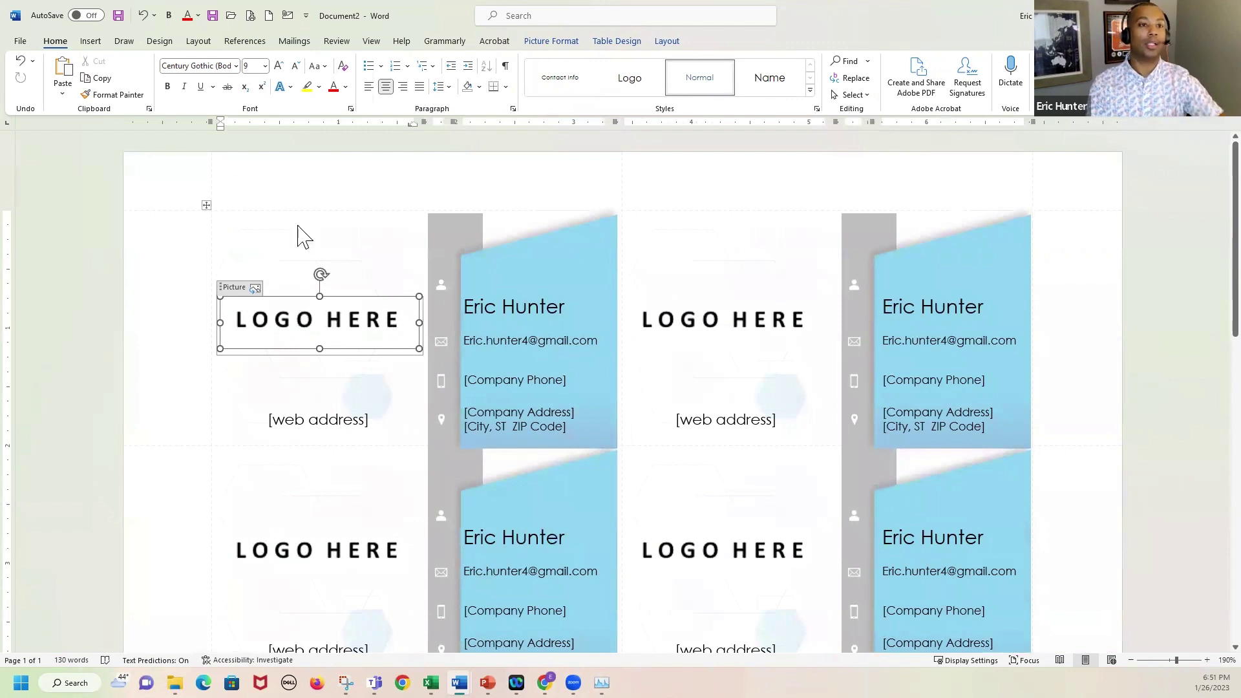
{"action": "left_click", "coordinate": [91, 41]}
Insert the headshot from the Pictures folder in place of the first card's logo and shrink it to fit
{"action": "left_click", "coordinate": [160, 77]}
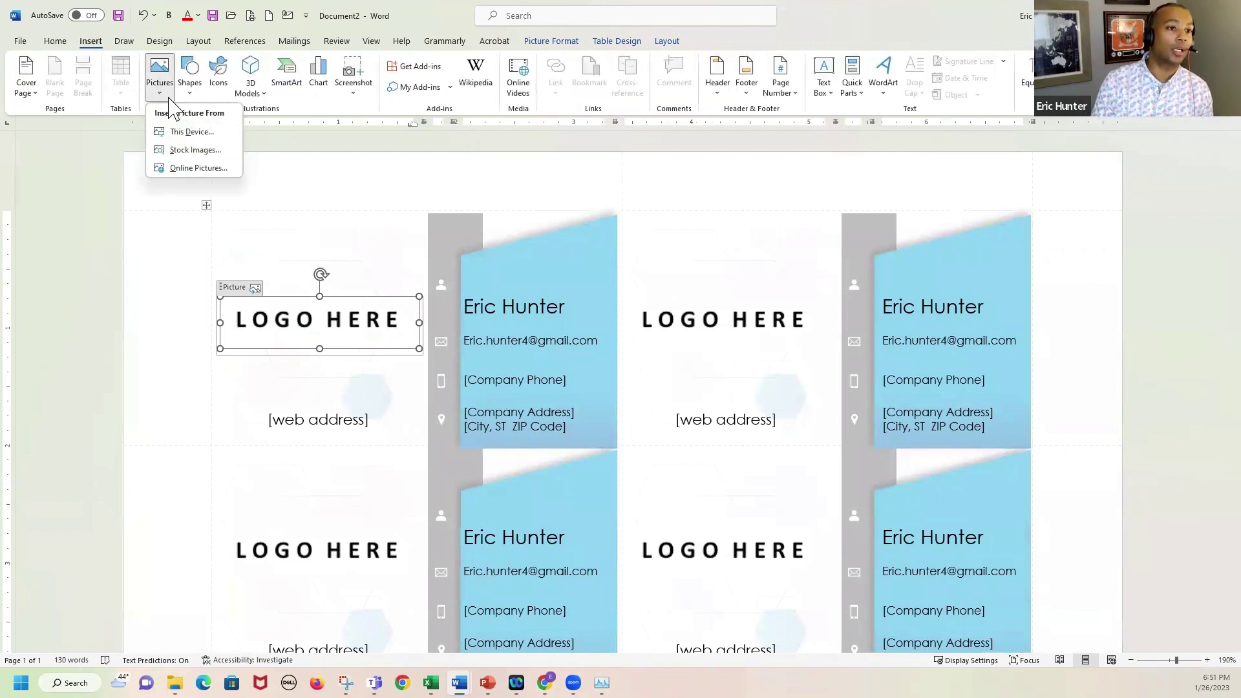
{"action": "left_click", "coordinate": [192, 132]}
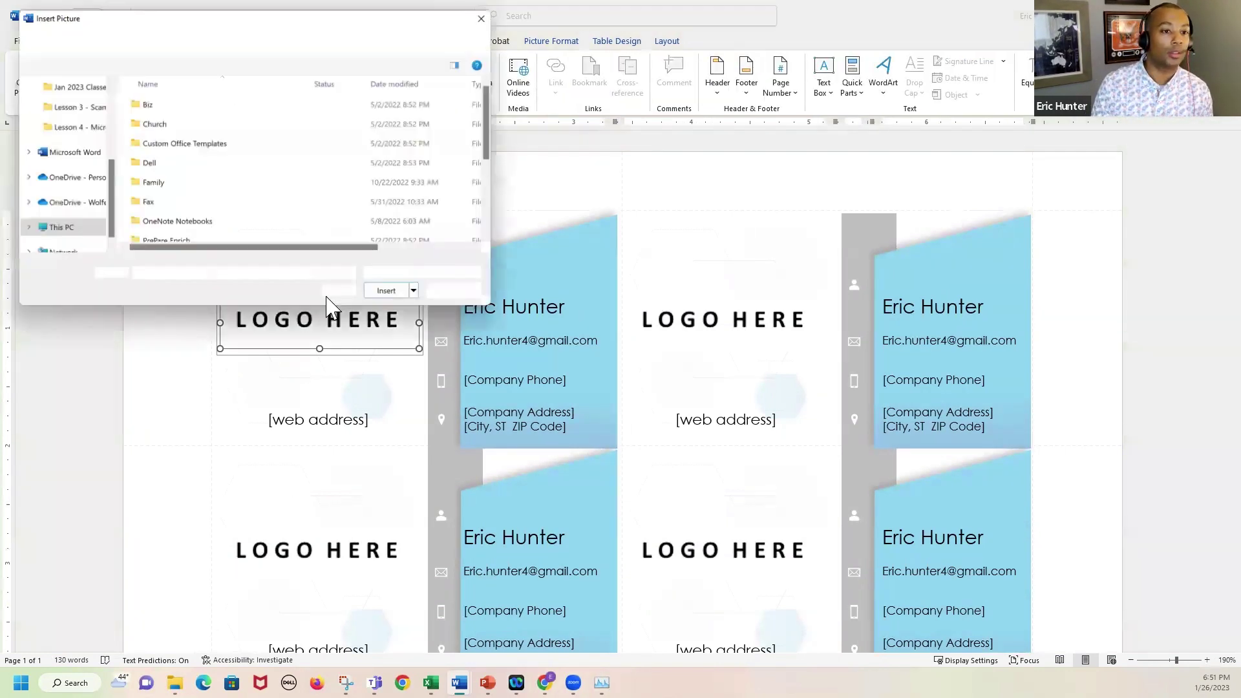
{"action": "scroll", "coordinate": [39, 214], "scroll_direction": "up", "scroll_amount": 2}
{"action": "scroll", "coordinate": [37, 204], "scroll_direction": "up", "scroll_amount": 2}
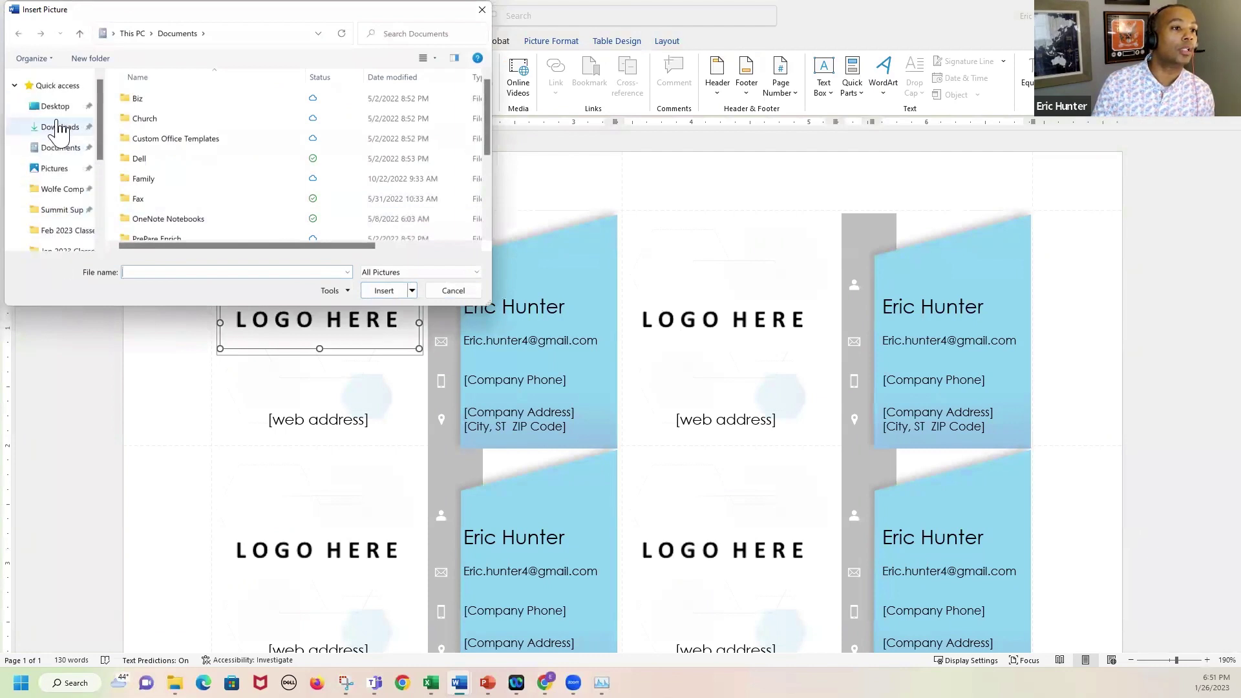
{"action": "left_click", "coordinate": [58, 168]}
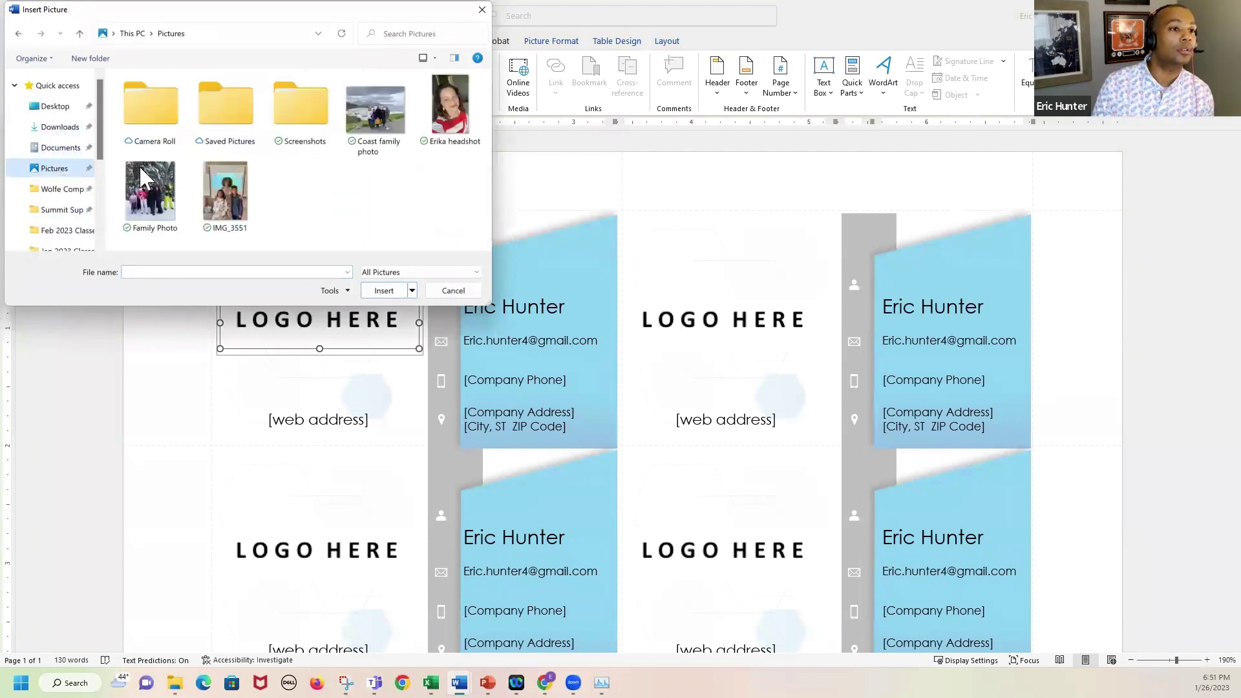
{"action": "left_click", "coordinate": [430, 123]}
{"action": "left_click", "coordinate": [383, 290]}
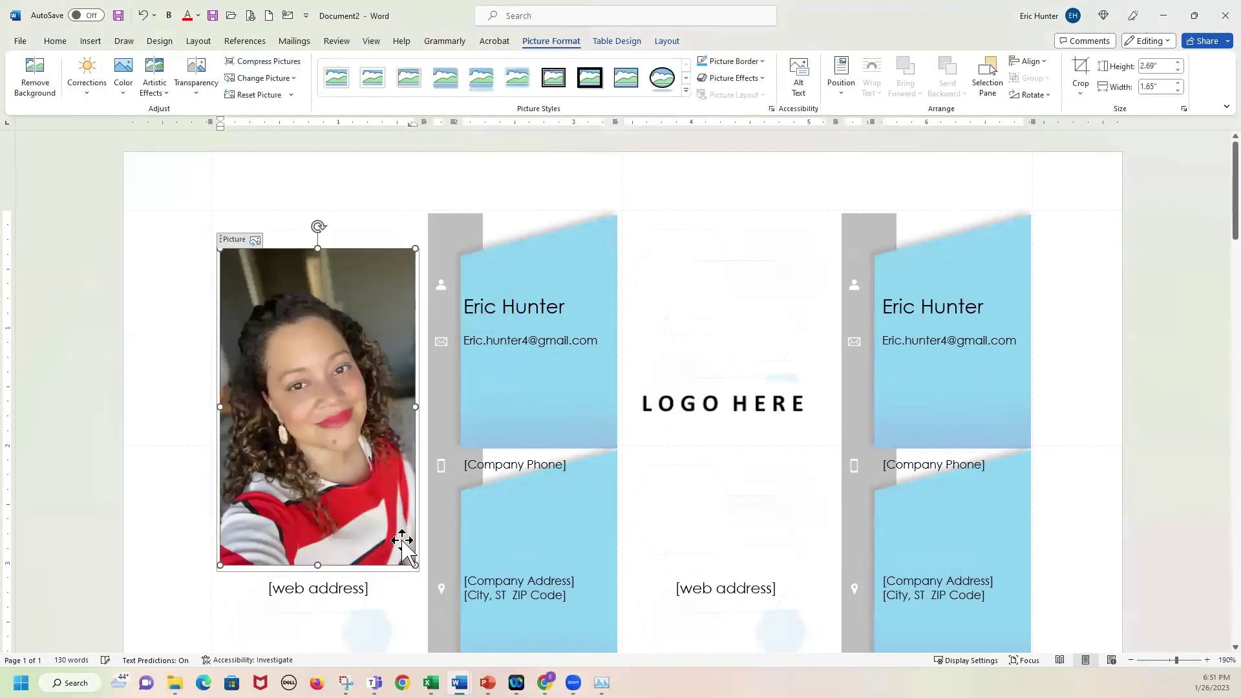
{"action": "left_click_drag", "start_coordinate": [413, 566], "coordinate": [368, 417]}
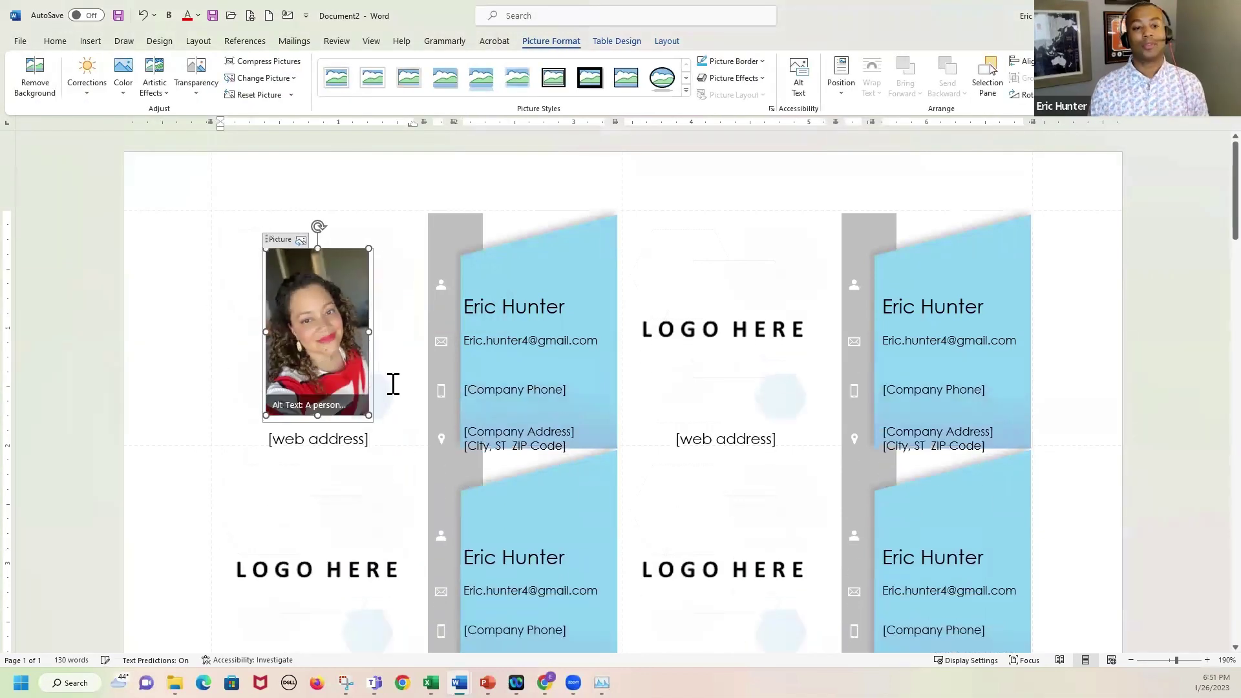
Copy the headshot and try placing it over the next card's logo, briefly visiting the File view
{"action": "key", "text": "Right"}
{"action": "mouse_move", "coordinate": [352, 359]}
{"action": "left_mouse_down"}
{"action": "mouse_move", "coordinate": [526, 374]}
{"action": "mouse_move", "coordinate": [706, 341]}
{"action": "mouse_move", "coordinate": [337, 346]}
{"action": "left_mouse_up"}
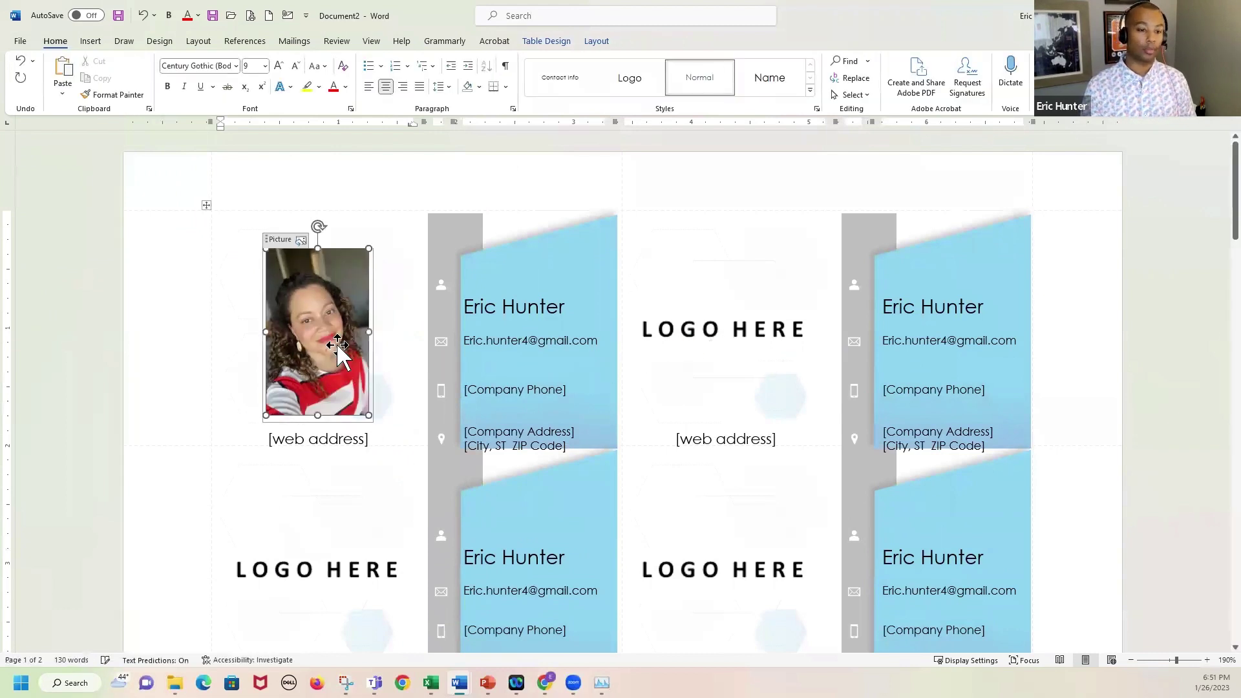
{"action": "right_click", "coordinate": [337, 346]}
{"action": "left_click", "coordinate": [381, 363]}
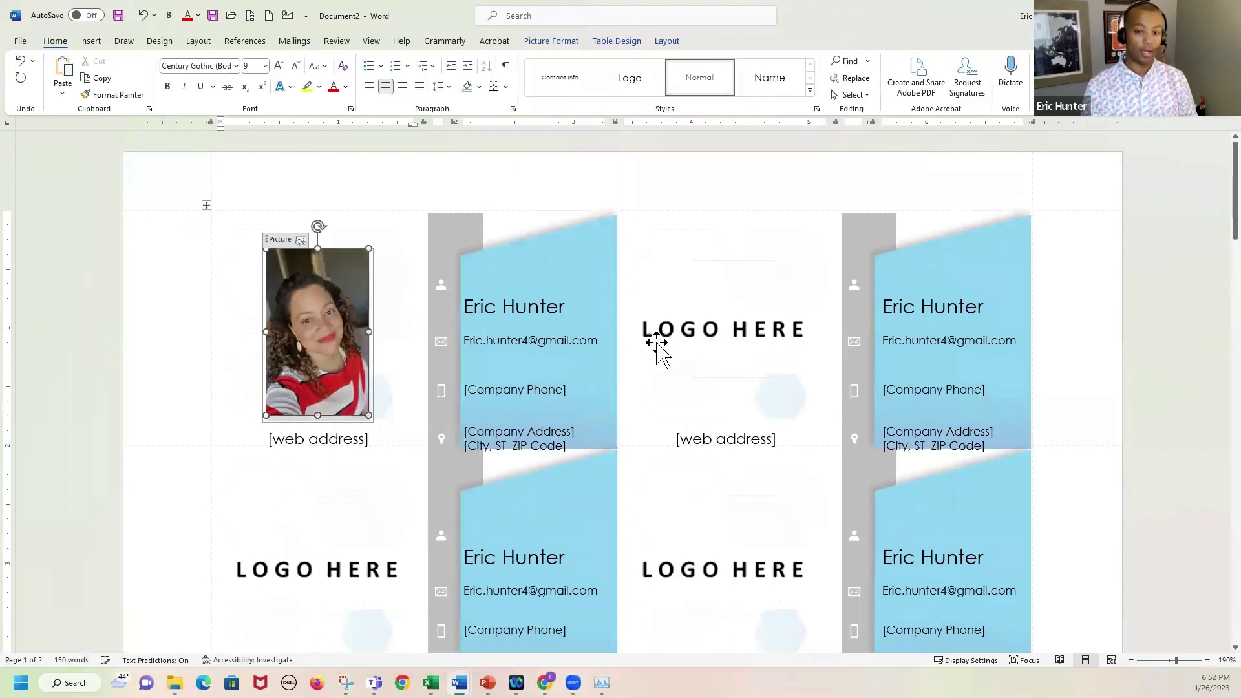
{"action": "mouse_move", "coordinate": [318, 360]}
{"action": "left_mouse_down"}
{"action": "mouse_move", "coordinate": [665, 349]}
{"action": "mouse_move", "coordinate": [320, 352]}
{"action": "left_mouse_up"}
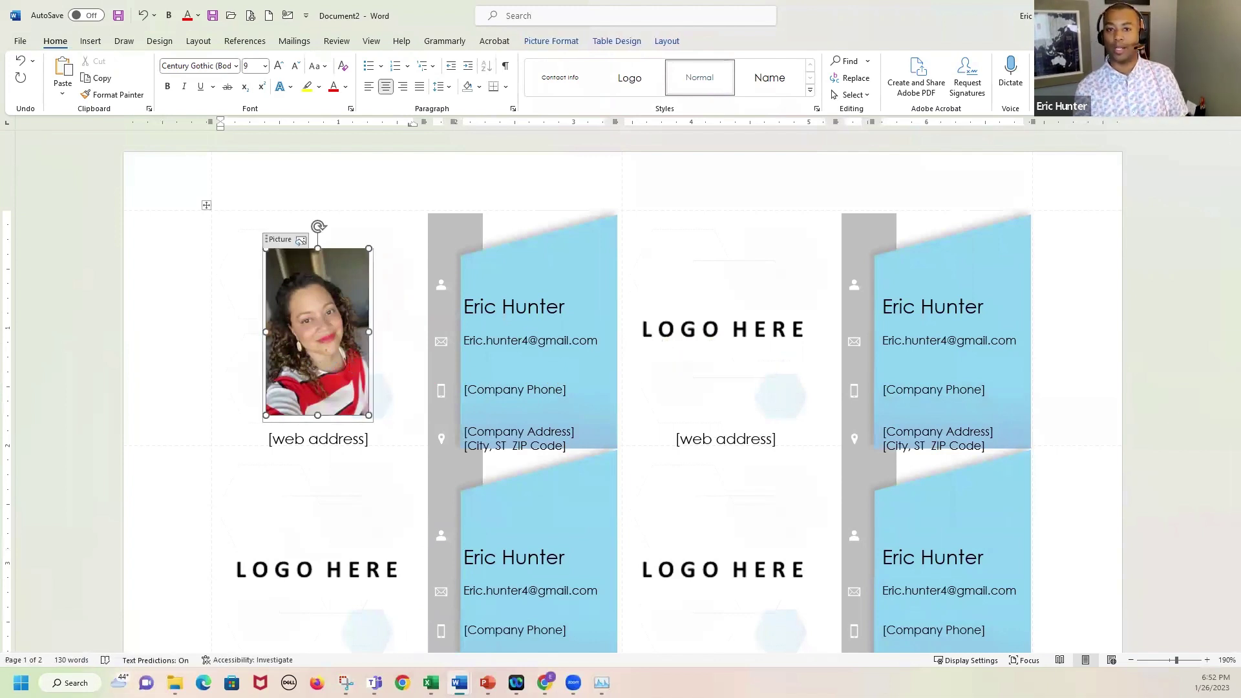
{"action": "left_click", "coordinate": [22, 41]}
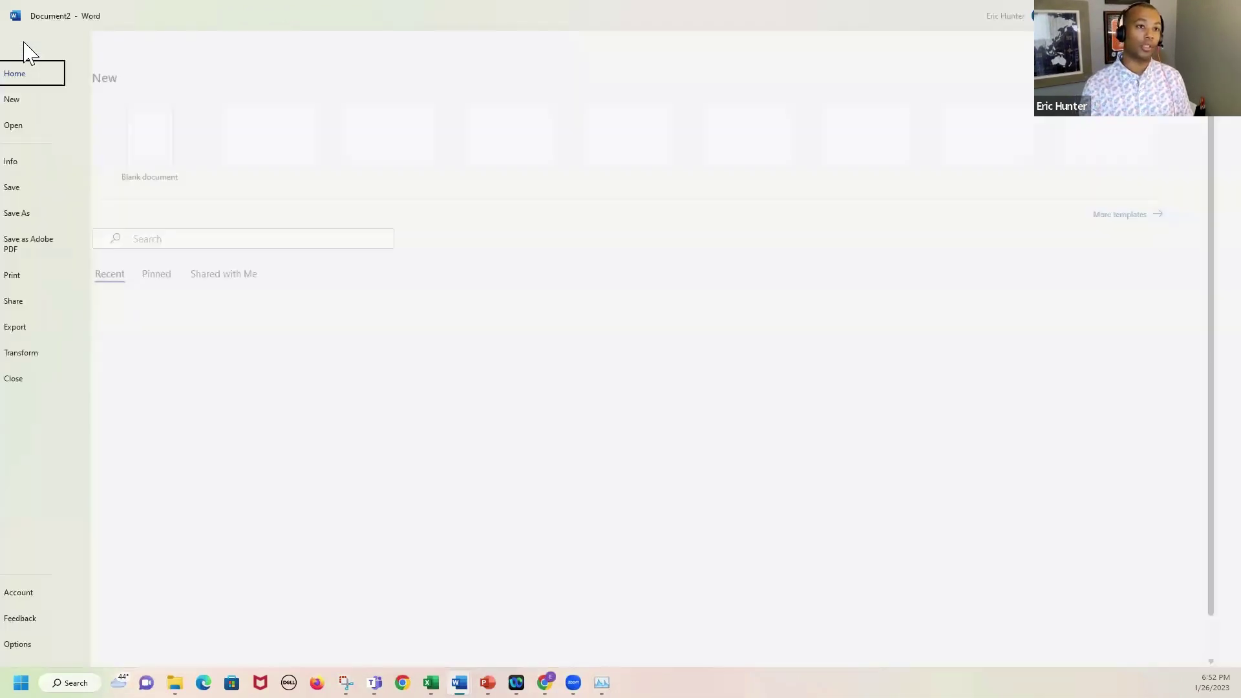
{"action": "left_click", "coordinate": [17, 49]}
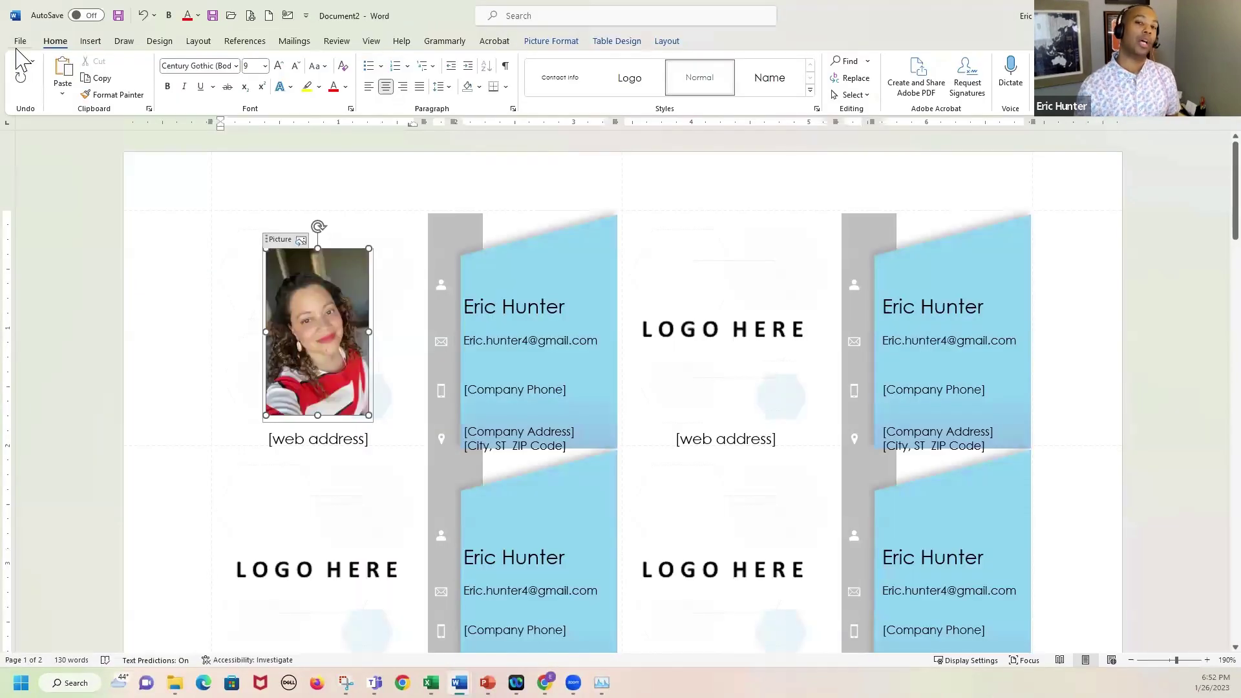
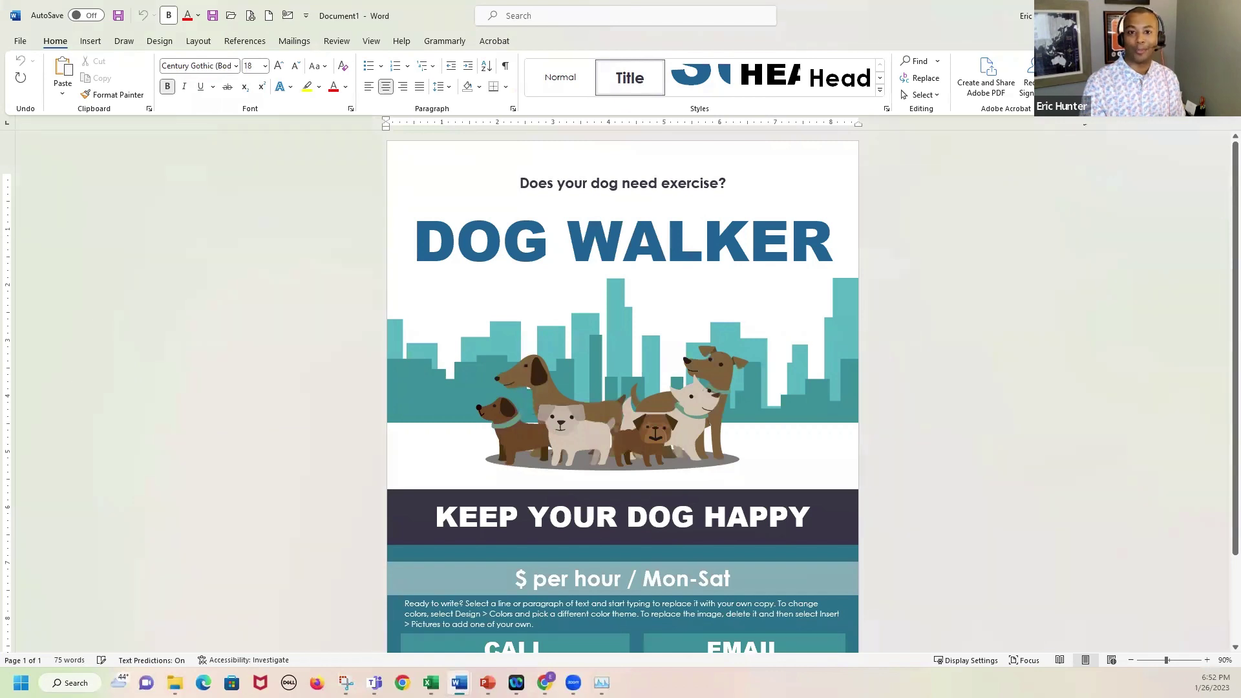
Close Document1 and the Document2 business cards without saving, then exit Word without keeping the clipboard item
{"action": "key", "text": "ctrl+w"}
{"action": "left_click", "coordinate": [666, 413]}
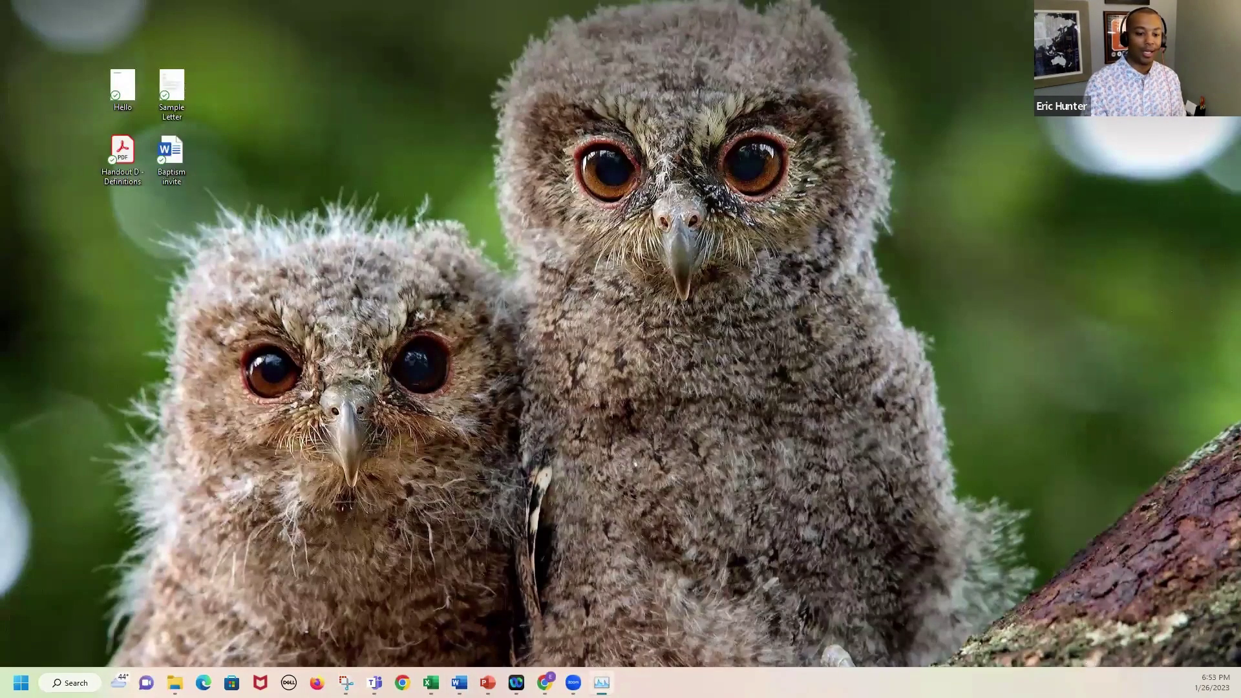
{"action": "mouse_move", "coordinate": [459, 682]}
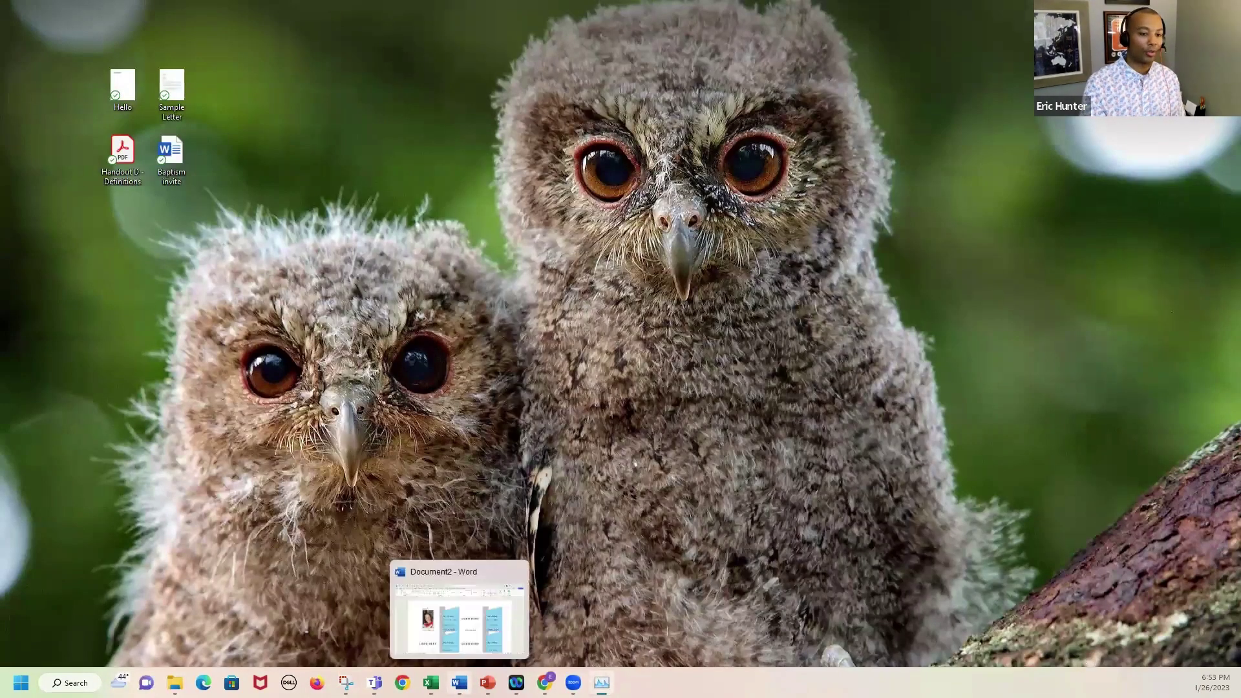
{"action": "left_click", "coordinate": [459, 683]}
{"action": "left_click", "coordinate": [1225, 8]}
{"action": "left_click", "coordinate": [666, 414]}
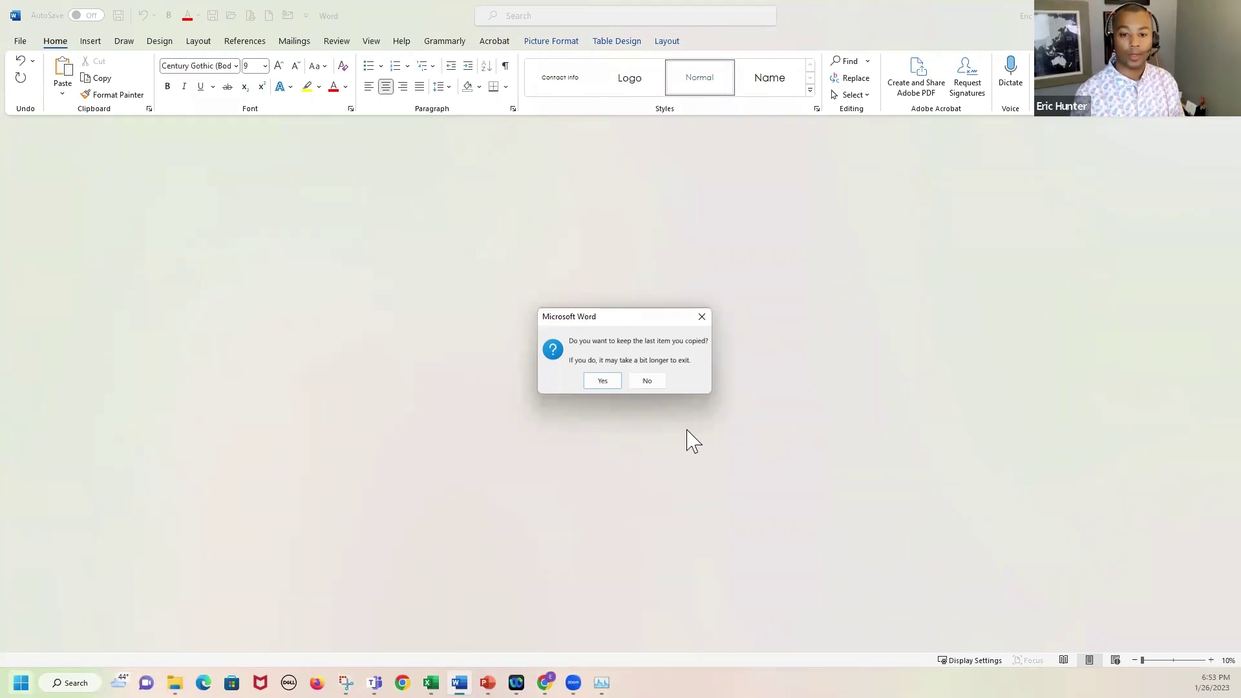
{"action": "left_click", "coordinate": [647, 380]}
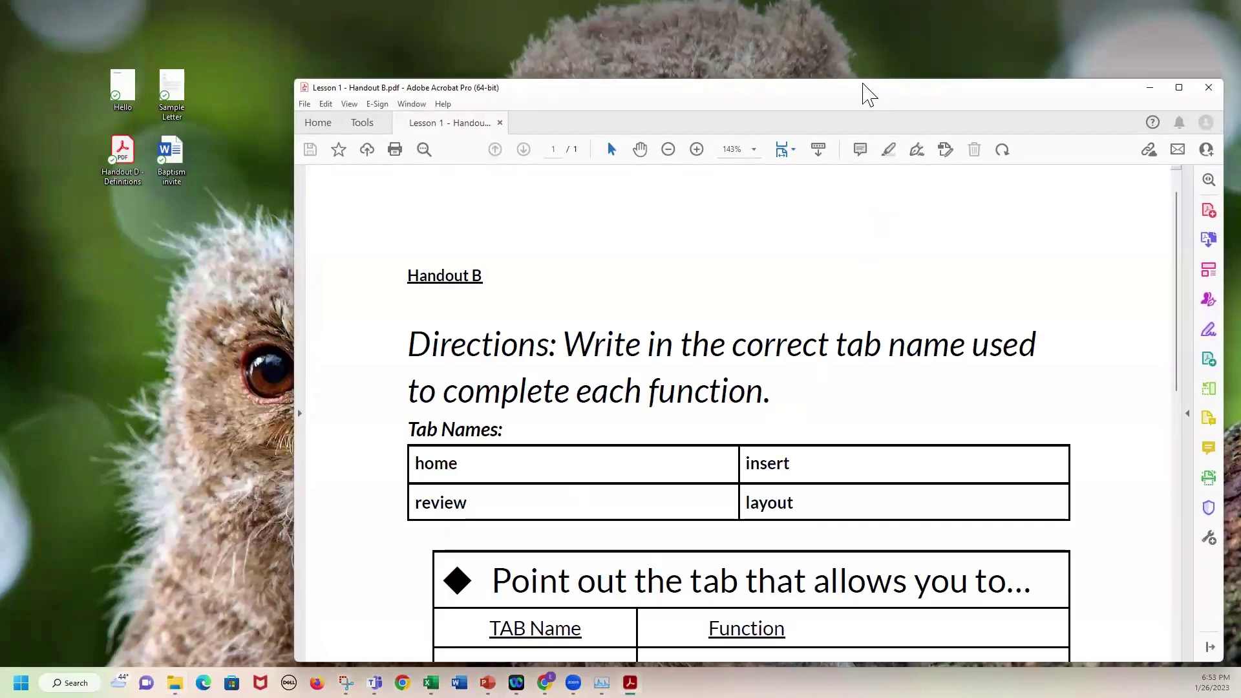
Reposition the Acrobat window, scroll through Handout B's tab-name exercise, and close Handout B
{"action": "left_click_drag", "start_coordinate": [867, 94], "coordinate": [756, 30]}
{"action": "scroll", "coordinate": [924, 432], "scroll_direction": "down", "scroll_amount": 3}
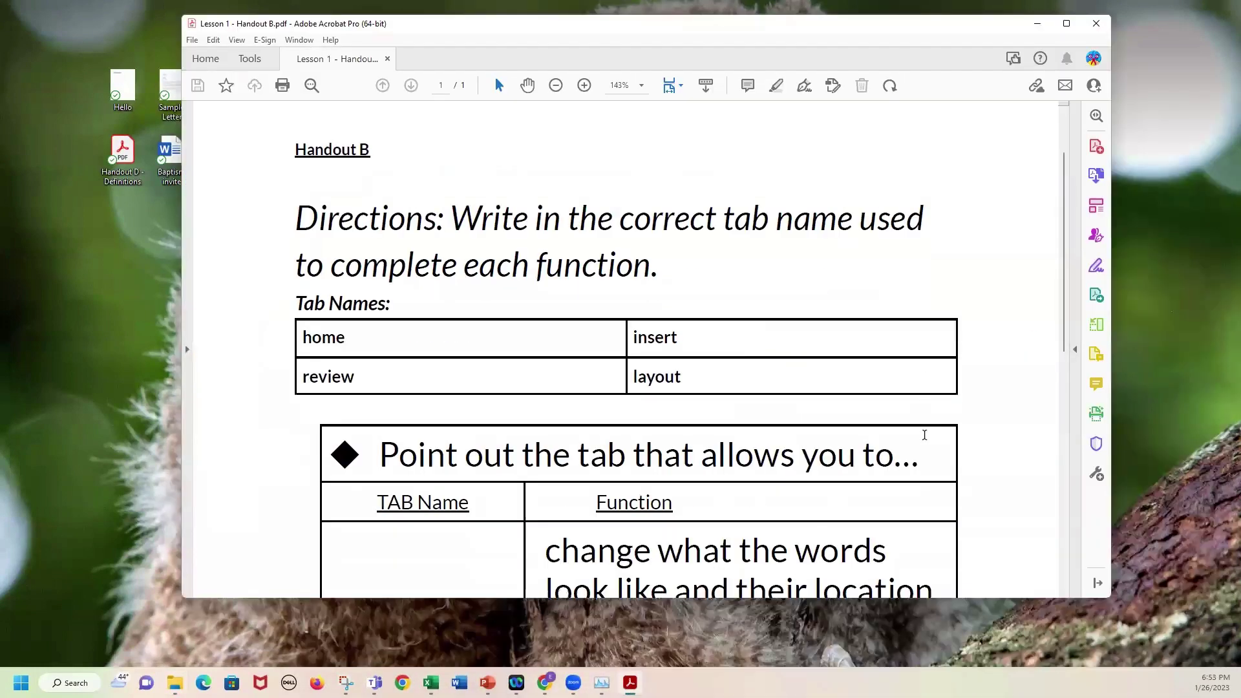
{"action": "scroll", "coordinate": [923, 433], "scroll_direction": "down", "scroll_amount": 3}
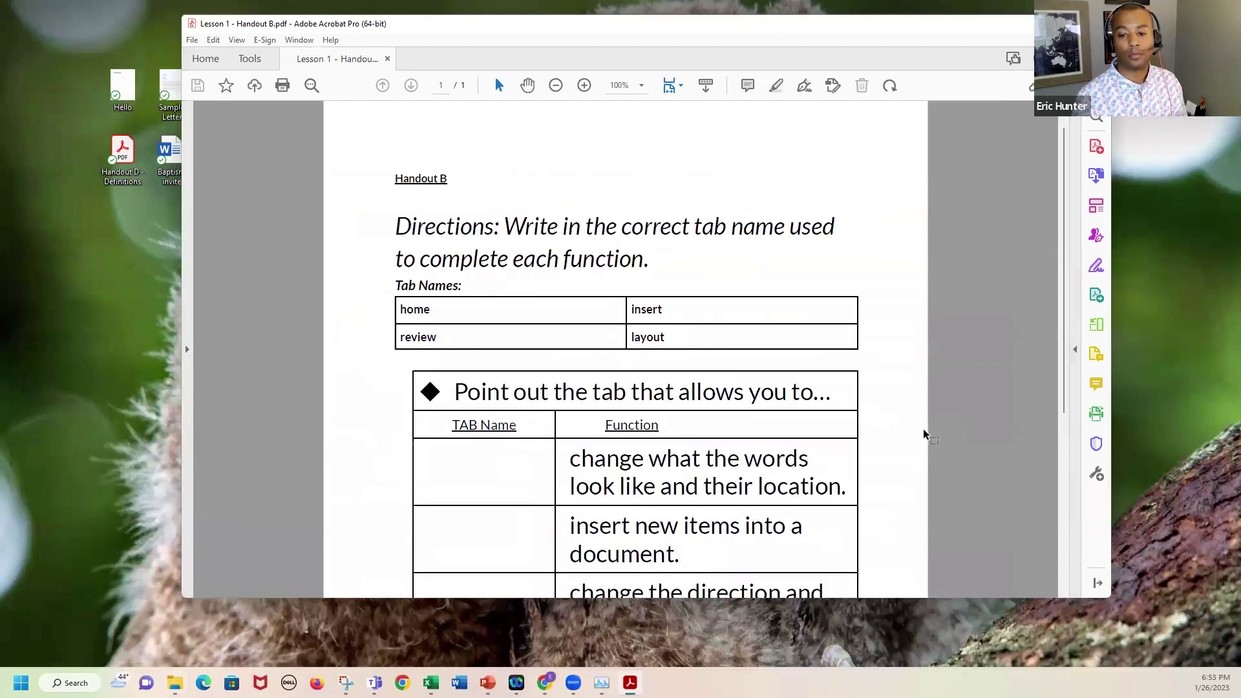
{"action": "scroll", "coordinate": [924, 432], "scroll_direction": "down", "scroll_amount": 4}
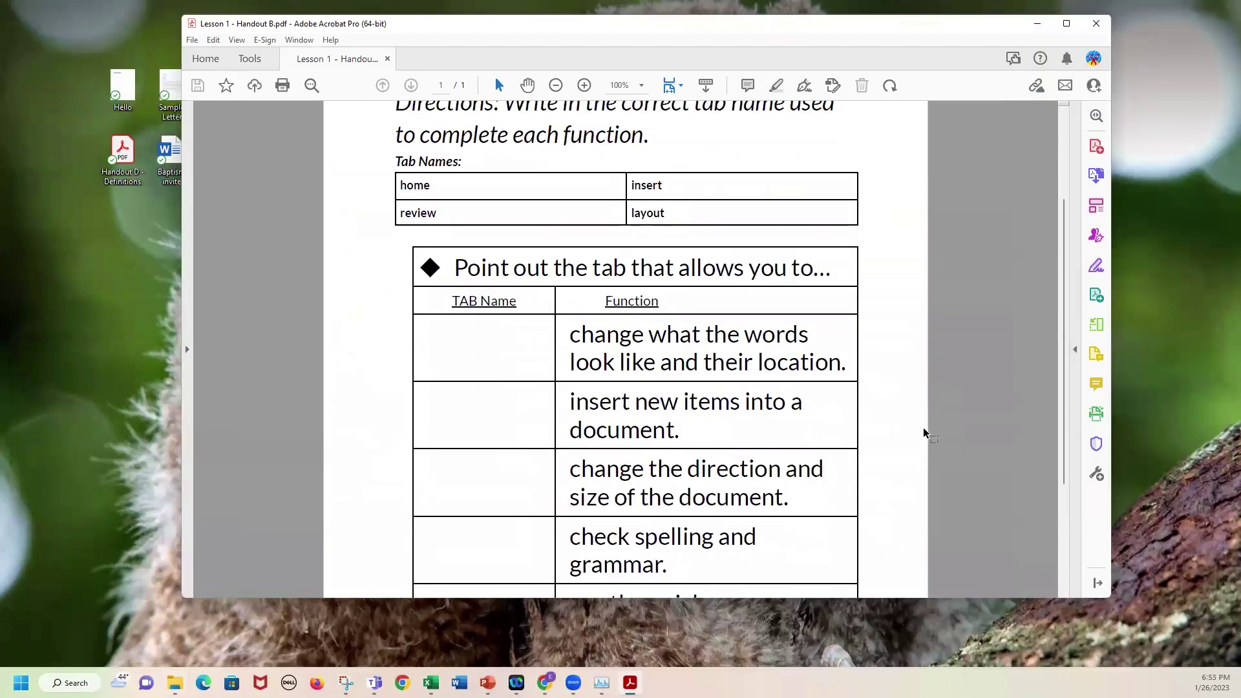
{"action": "scroll", "coordinate": [924, 433], "scroll_direction": "down", "scroll_amount": 3}
{"action": "left_click", "coordinate": [1095, 23]}
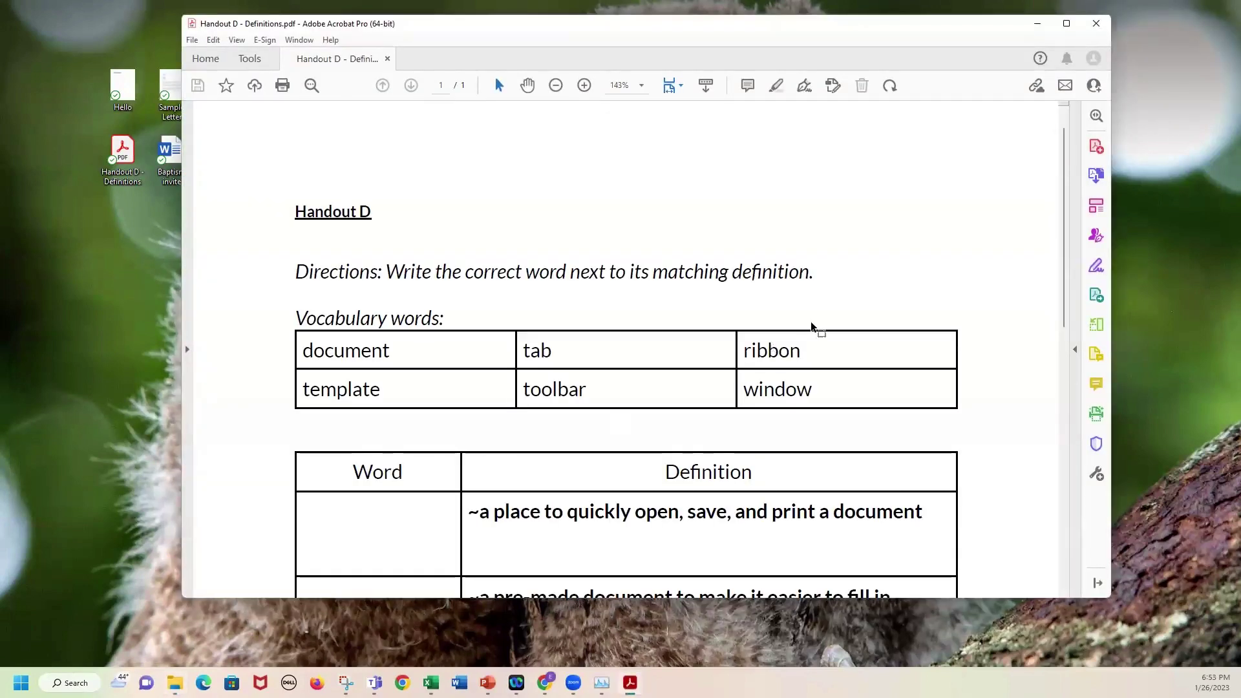
Maximize Acrobat and zoom Handout D out to 100% to read the vocabulary definitions
{"action": "scroll", "coordinate": [812, 326], "scroll_direction": "down", "scroll_amount": 3}
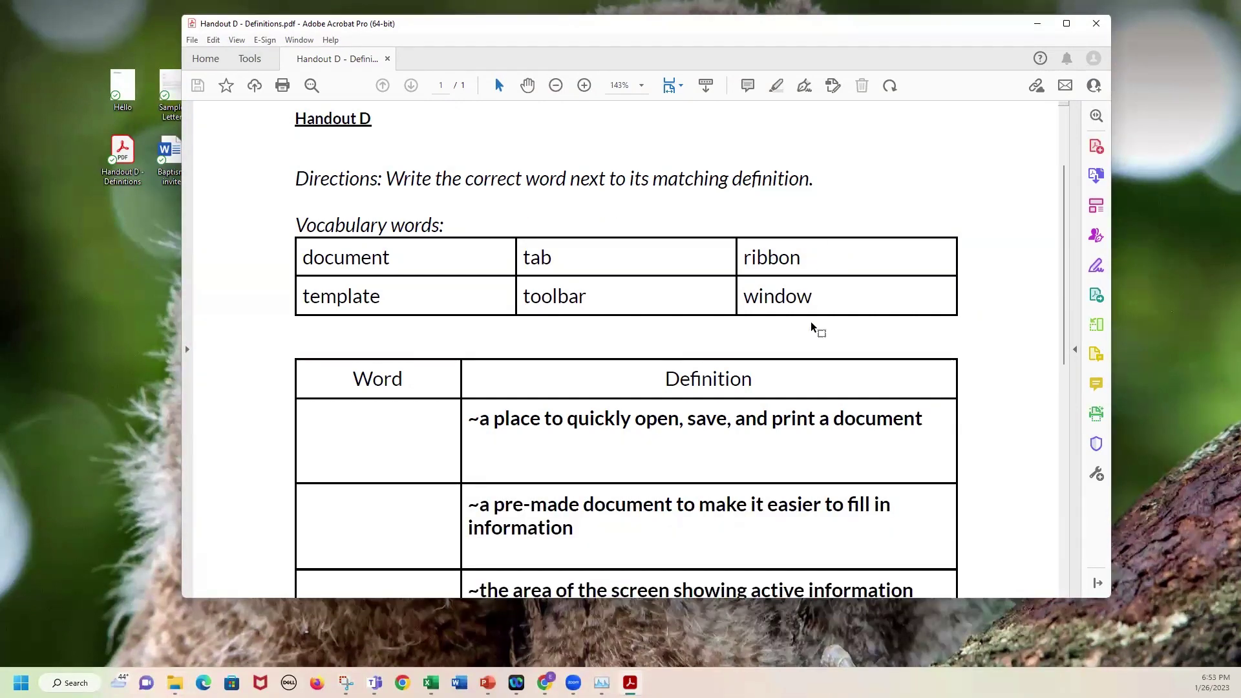
{"action": "left_click", "coordinate": [1066, 23]}
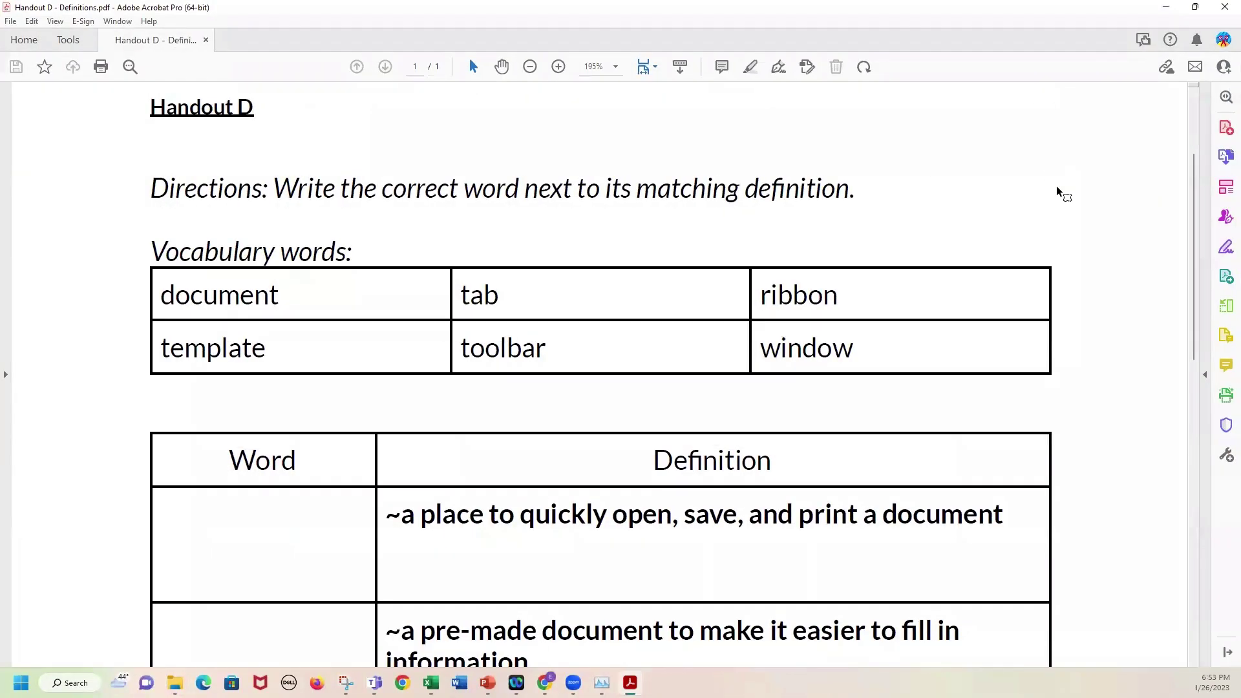
{"action": "key", "text": "ctrl+minus"}
{"action": "key", "text": "ctrl+minus"}
{"action": "scroll", "coordinate": [1077, 215], "scroll_direction": "down", "scroll_amount": 3}
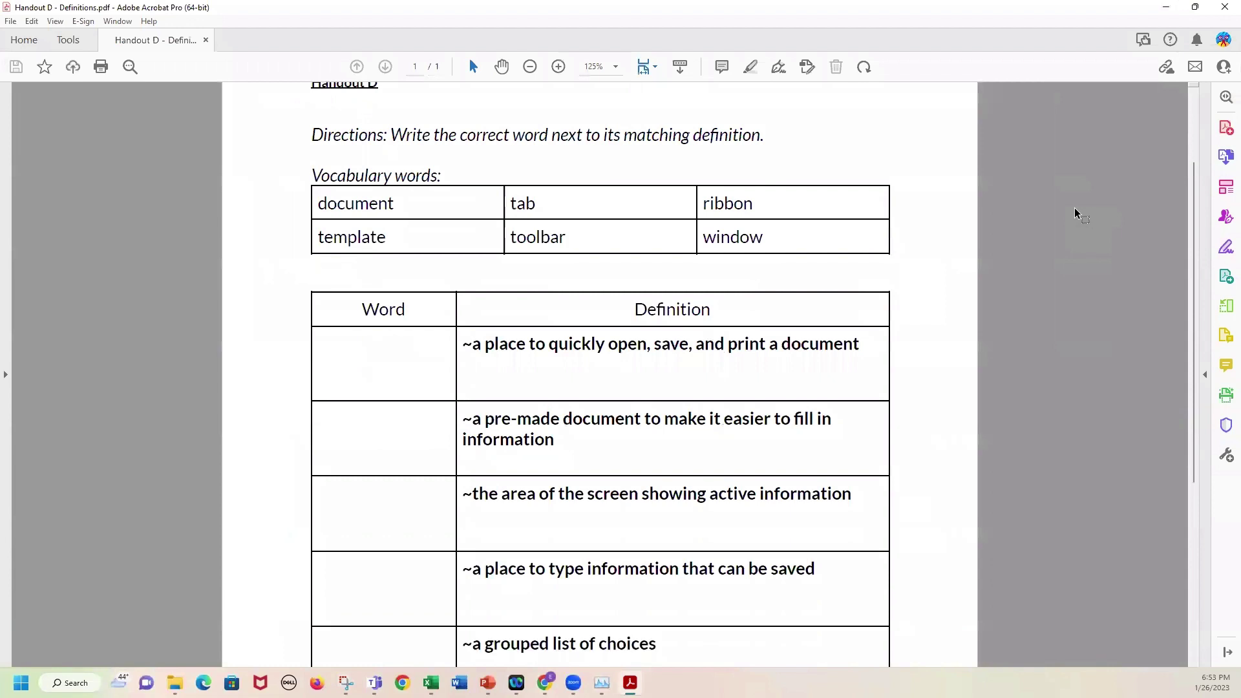
{"action": "key", "text": "ctrl+minus"}
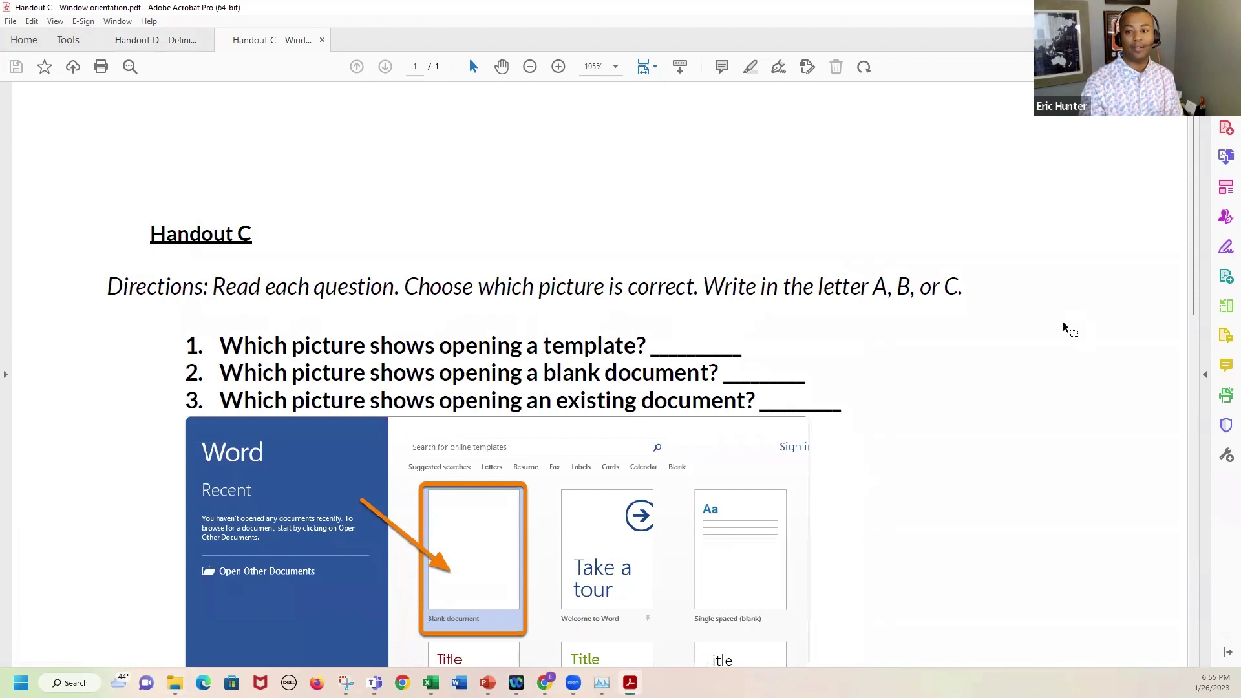
Scroll Handout C back to its Directions and questions 1–3 about opening templates, blank and existing documents
{"action": "scroll", "coordinate": [1050, 321], "scroll_direction": "down", "scroll_amount": 5}
{"action": "scroll", "coordinate": [1052, 324], "scroll_direction": "up", "scroll_amount": 2}
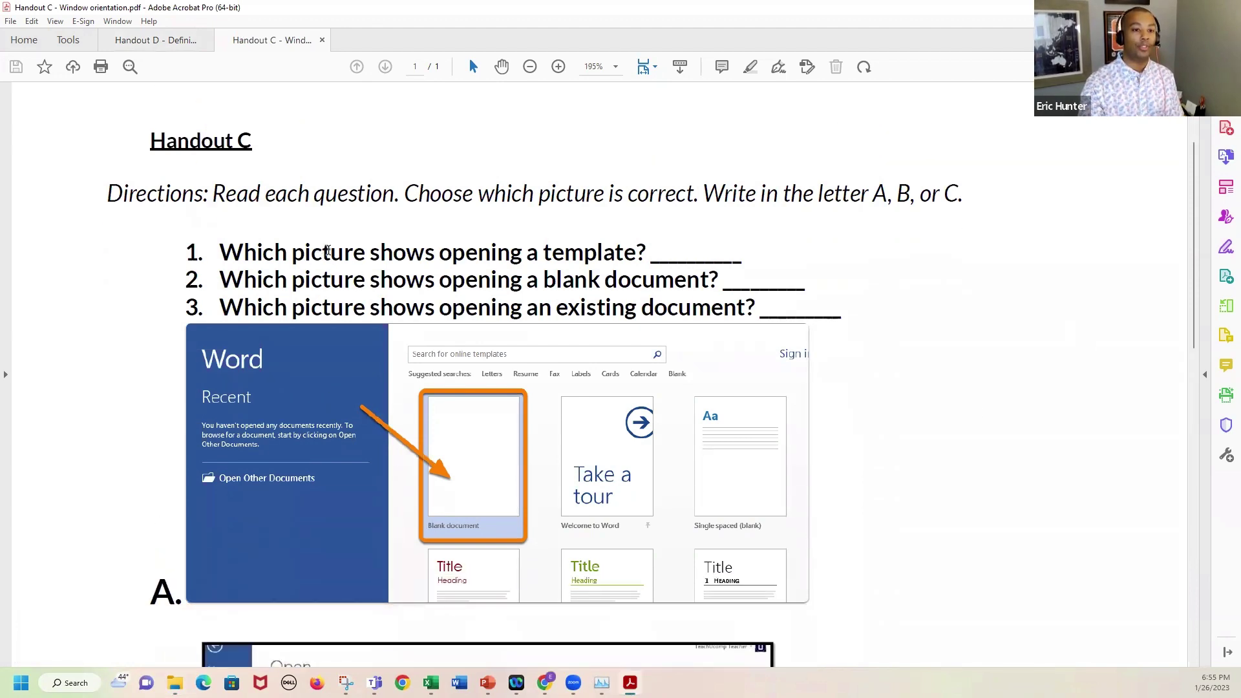
{"action": "scroll", "coordinate": [292, 254], "scroll_direction": "down", "scroll_amount": 4}
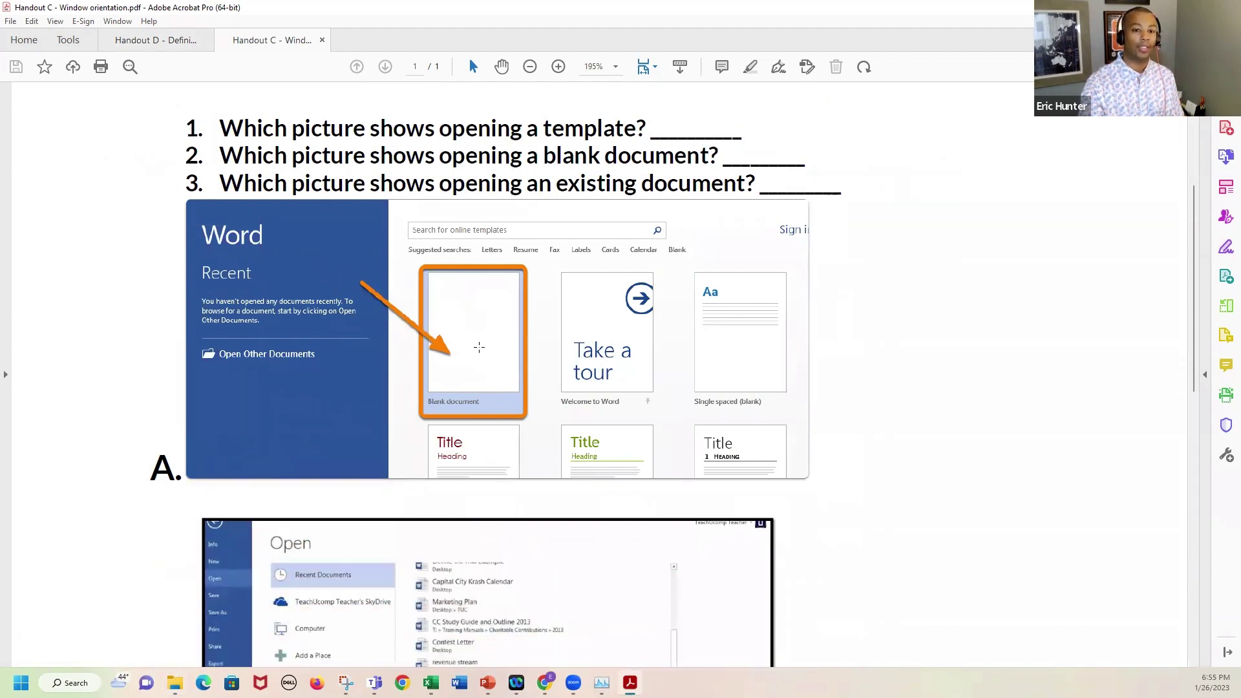
{"action": "scroll", "coordinate": [479, 347], "scroll_direction": "down", "scroll_amount": 9}
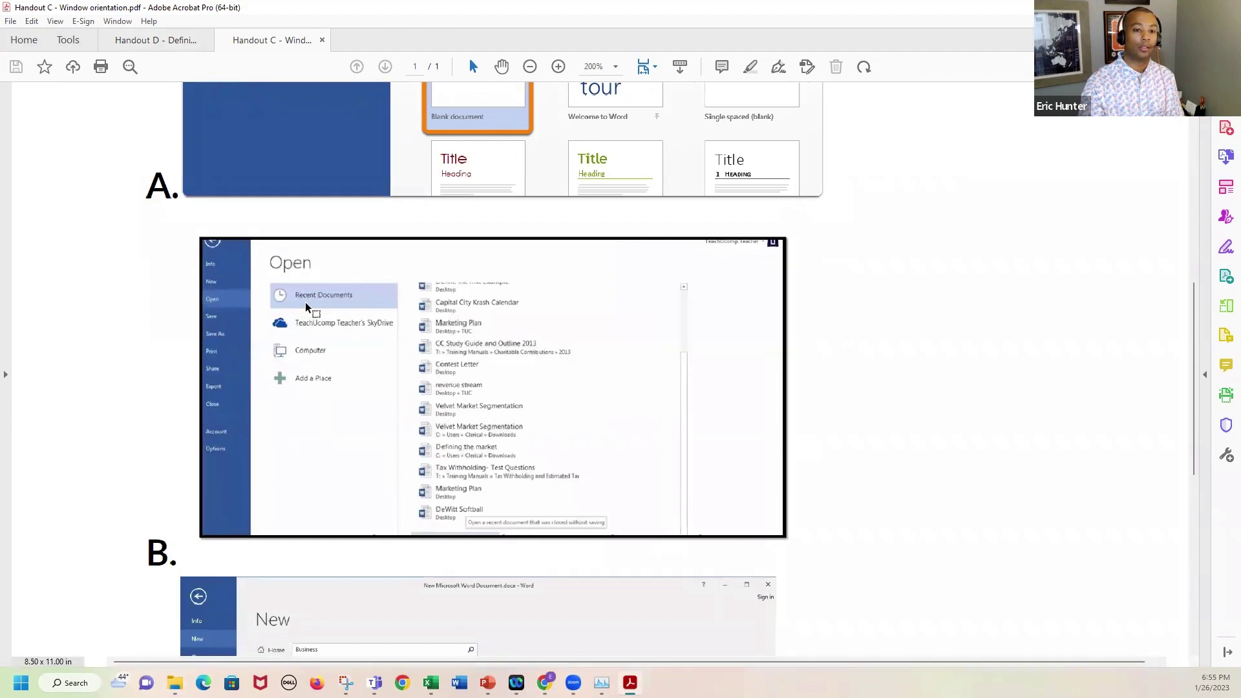
{"action": "scroll", "coordinate": [302, 315], "scroll_direction": "up", "scroll_amount": 2}
{"action": "scroll", "coordinate": [522, 317], "scroll_direction": "up", "scroll_amount": 10}
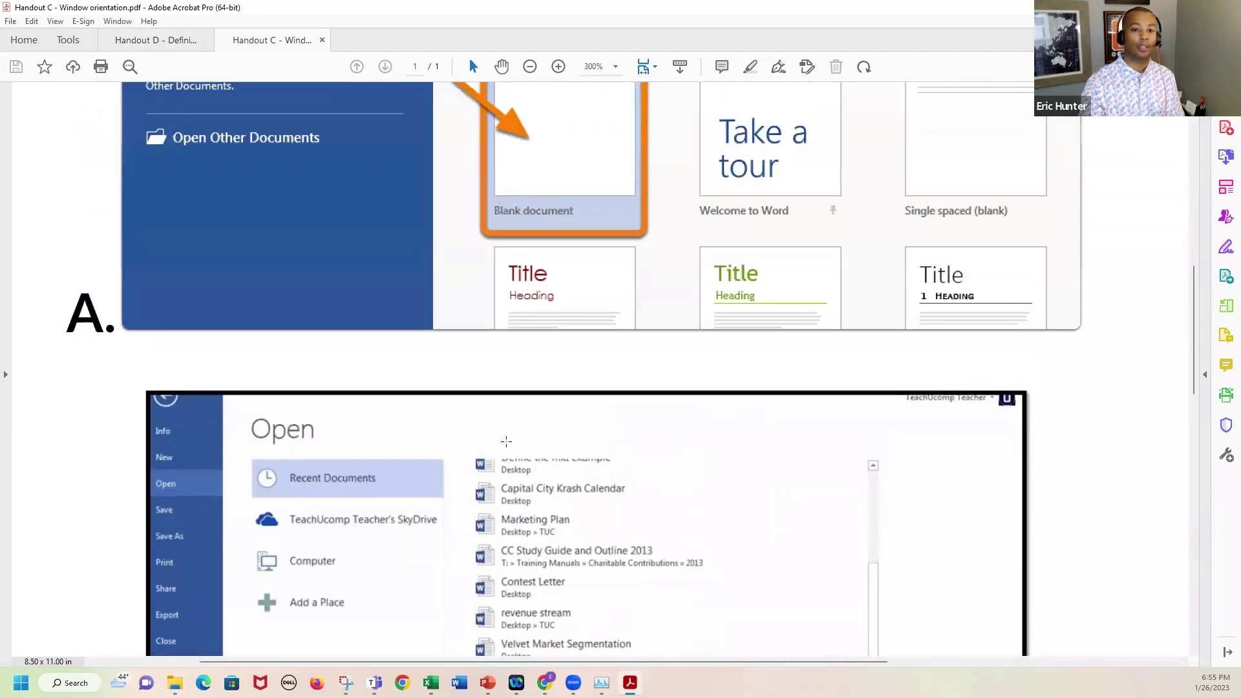
{"action": "scroll", "coordinate": [486, 328], "scroll_direction": "down", "scroll_amount": 12}
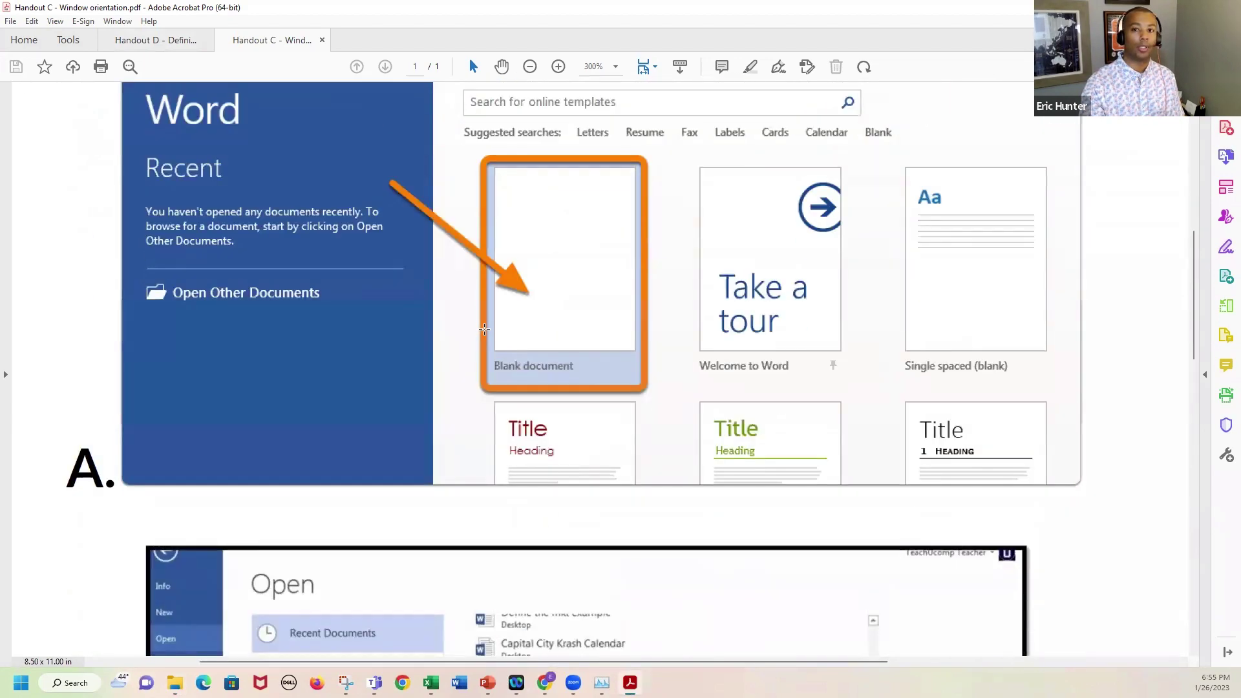
{"action": "scroll", "coordinate": [486, 328], "scroll_direction": "down", "scroll_amount": 12}
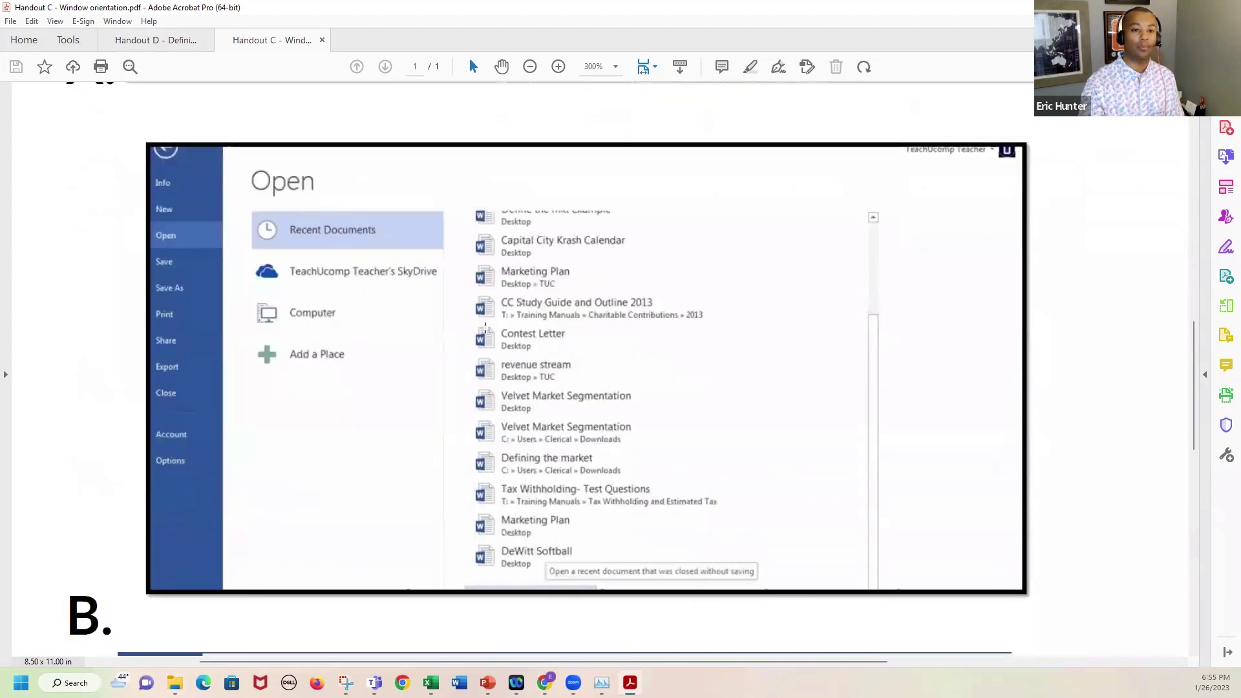
{"action": "scroll", "coordinate": [486, 328], "scroll_direction": "down", "scroll_amount": 1}
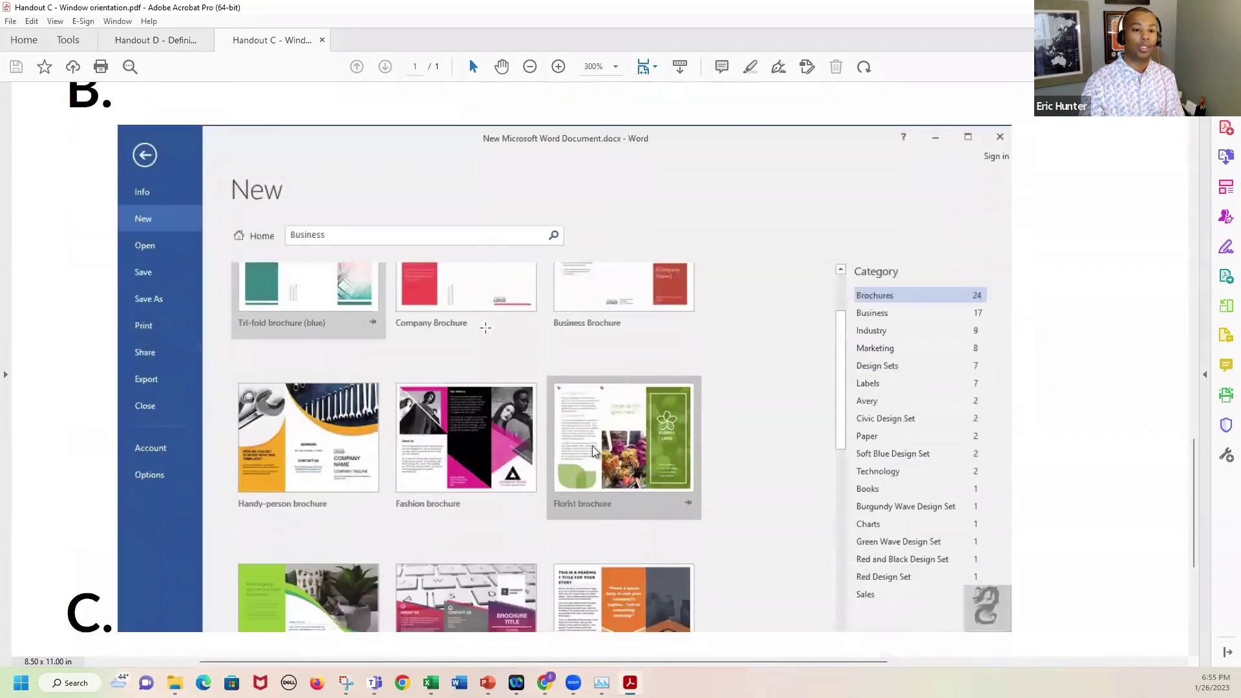
{"action": "scroll", "coordinate": [486, 327], "scroll_direction": "down", "scroll_amount": 1}
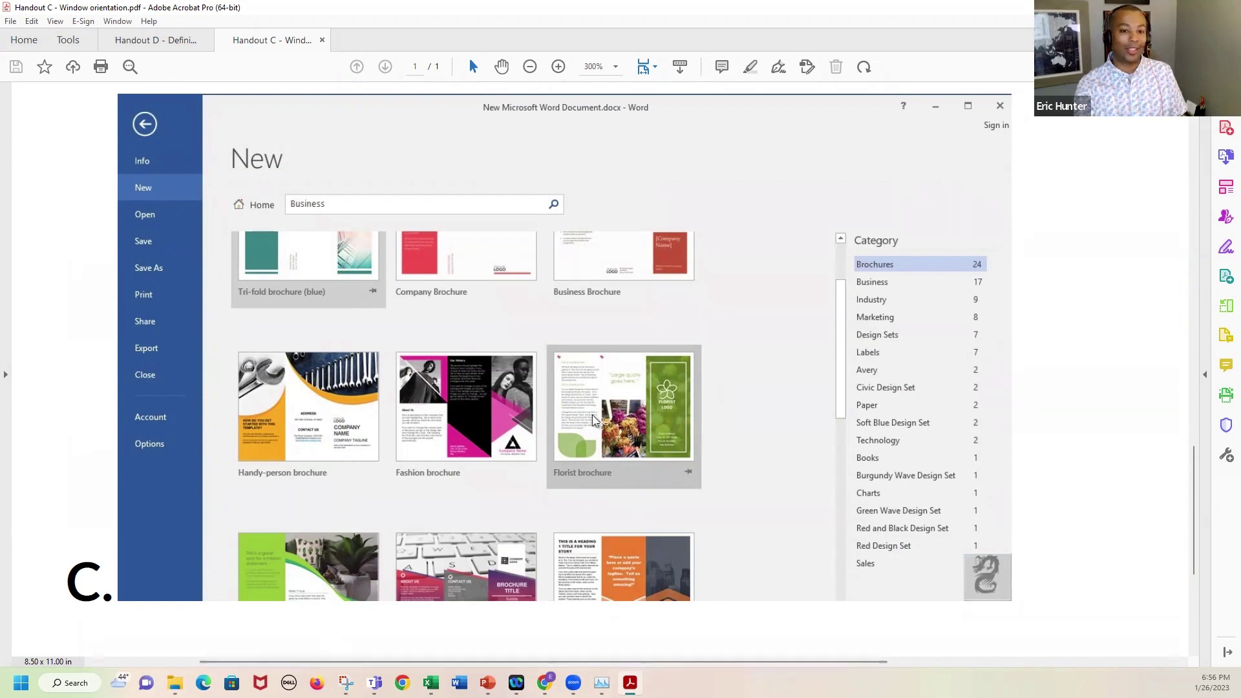
{"action": "scroll", "coordinate": [583, 450], "scroll_direction": "up", "scroll_amount": 1}
{"action": "scroll", "coordinate": [584, 450], "scroll_direction": "up", "scroll_amount": 5}
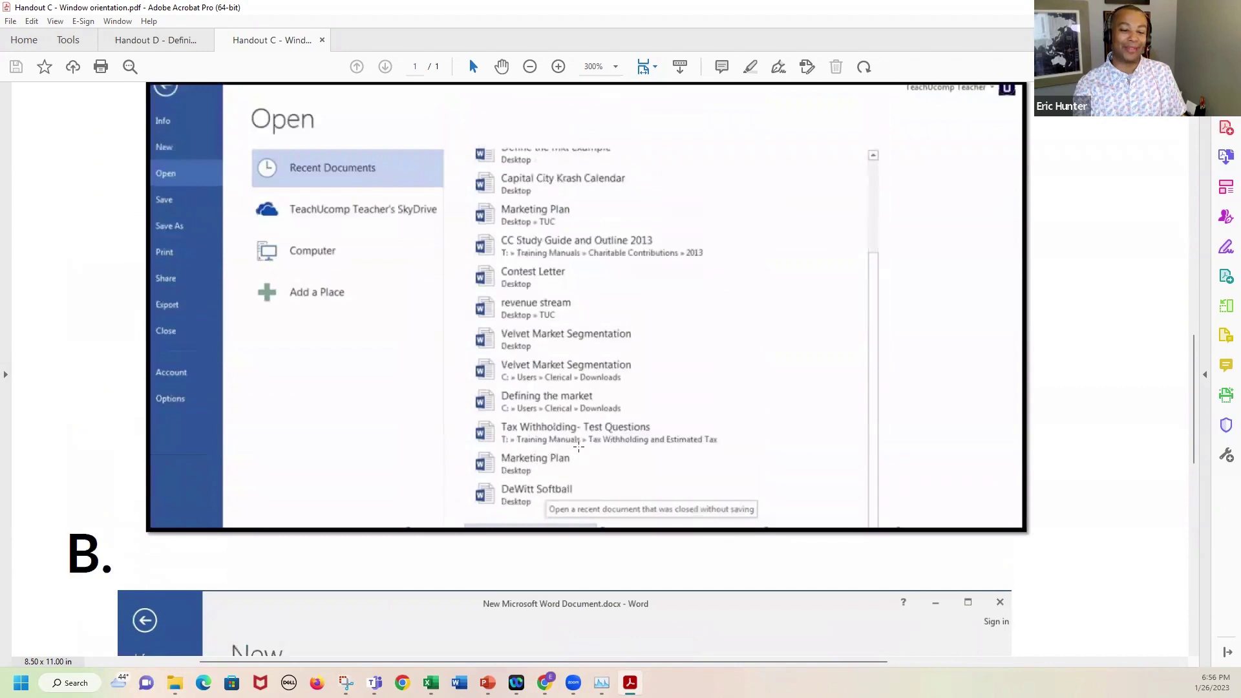
{"action": "scroll", "coordinate": [578, 446], "scroll_direction": "up", "scroll_amount": 10}
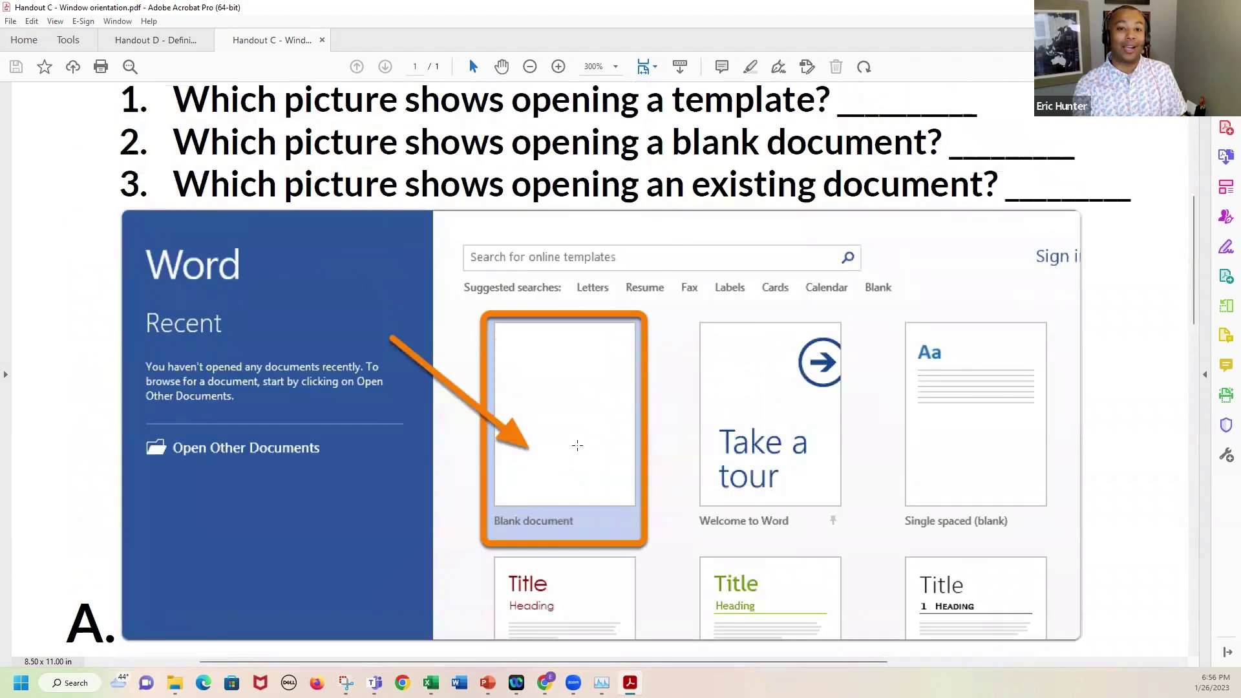
{"action": "scroll", "coordinate": [577, 445], "scroll_direction": "up", "scroll_amount": 3}
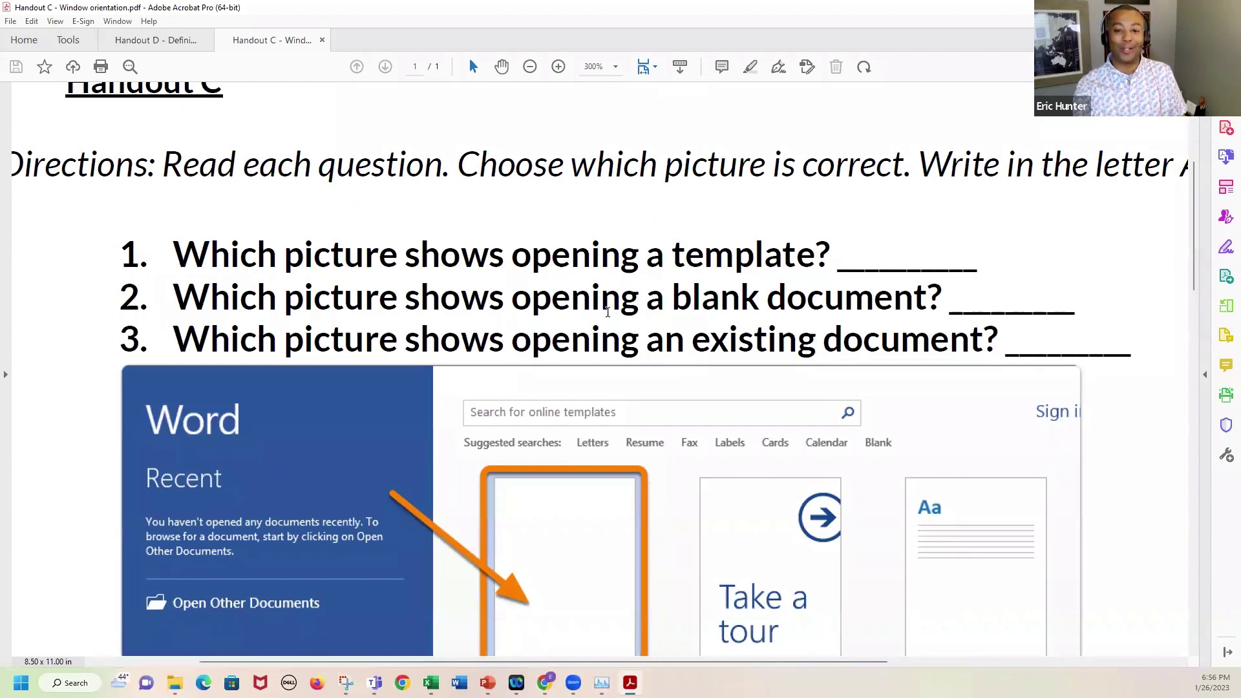
Scroll through Handout C's pictures A and B to the Word recent-documents screenshot, then launch Word
{"action": "scroll", "coordinate": [607, 312], "scroll_direction": "down", "scroll_amount": 3}
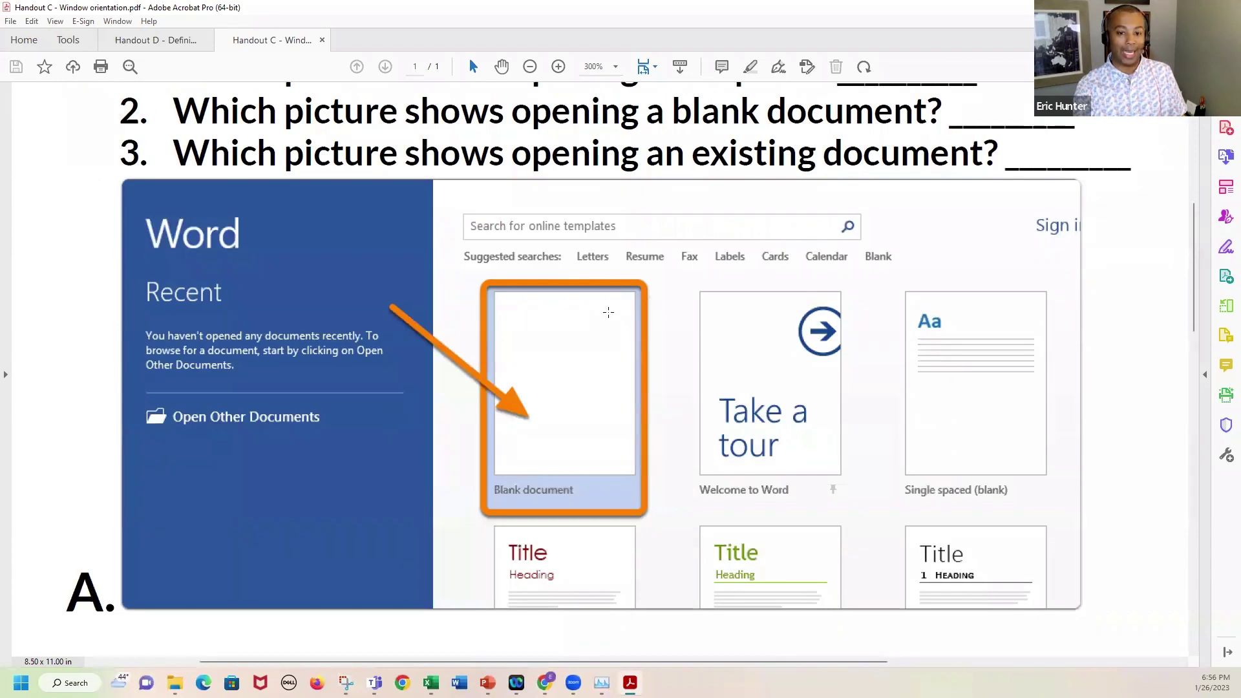
{"action": "scroll", "coordinate": [608, 312], "scroll_direction": "down", "scroll_amount": 8}
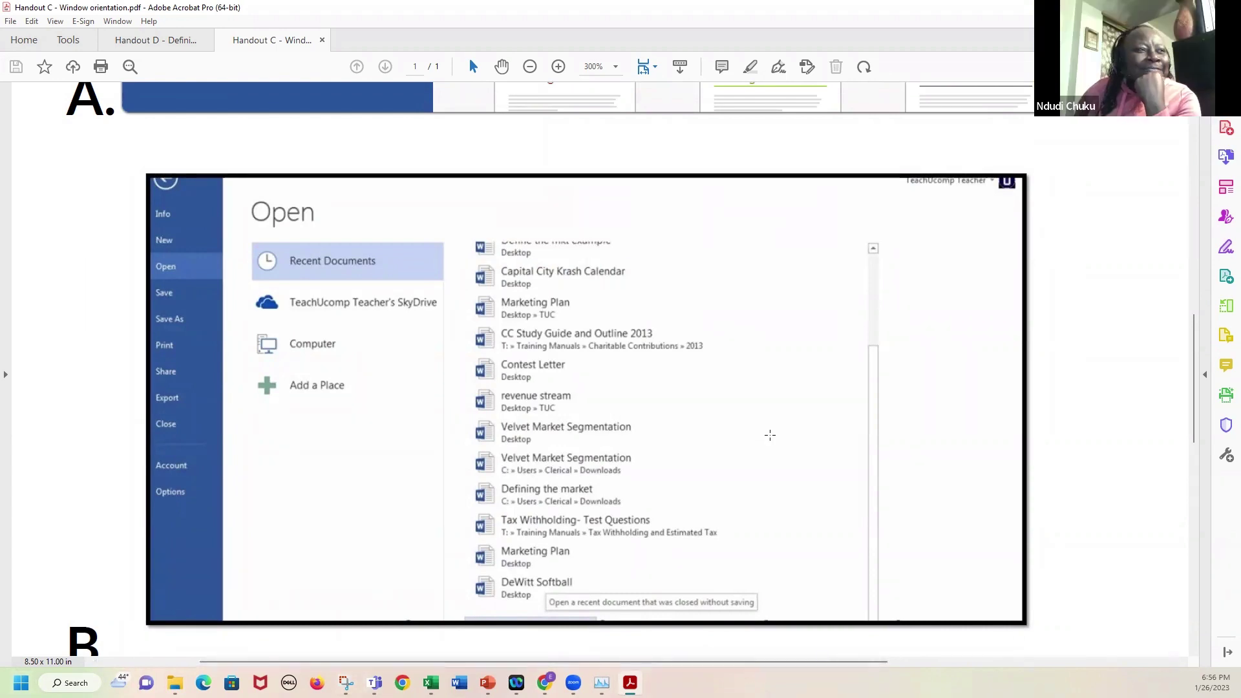
{"action": "scroll", "coordinate": [770, 435], "scroll_direction": "up", "scroll_amount": 8}
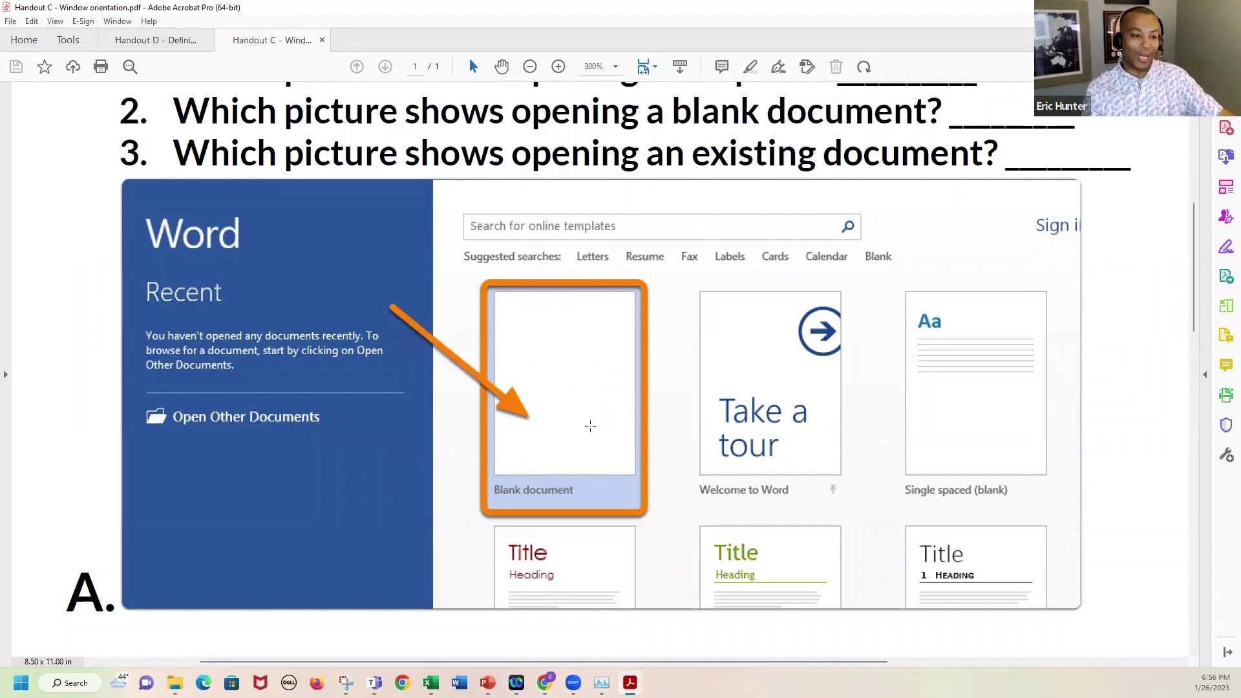
{"action": "scroll", "coordinate": [587, 397], "scroll_direction": "up", "scroll_amount": 3}
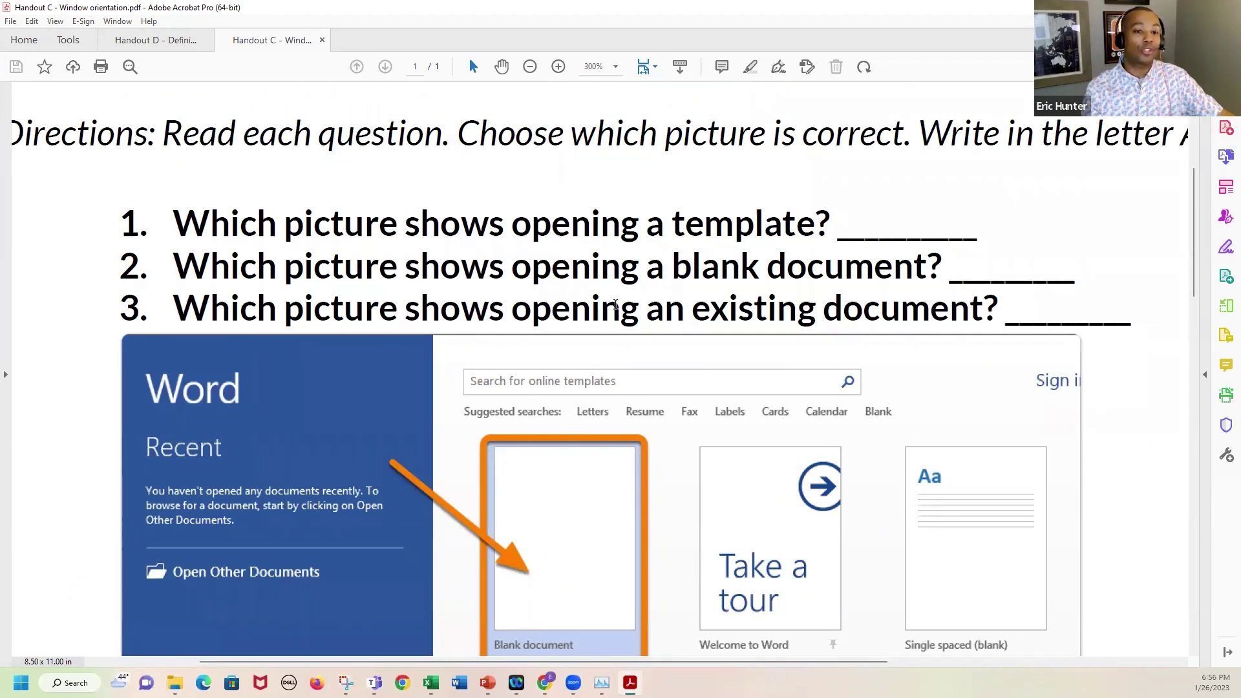
{"action": "scroll", "coordinate": [763, 314], "scroll_direction": "down", "scroll_amount": 2}
{"action": "scroll", "coordinate": [763, 315], "scroll_direction": "down", "scroll_amount": 2}
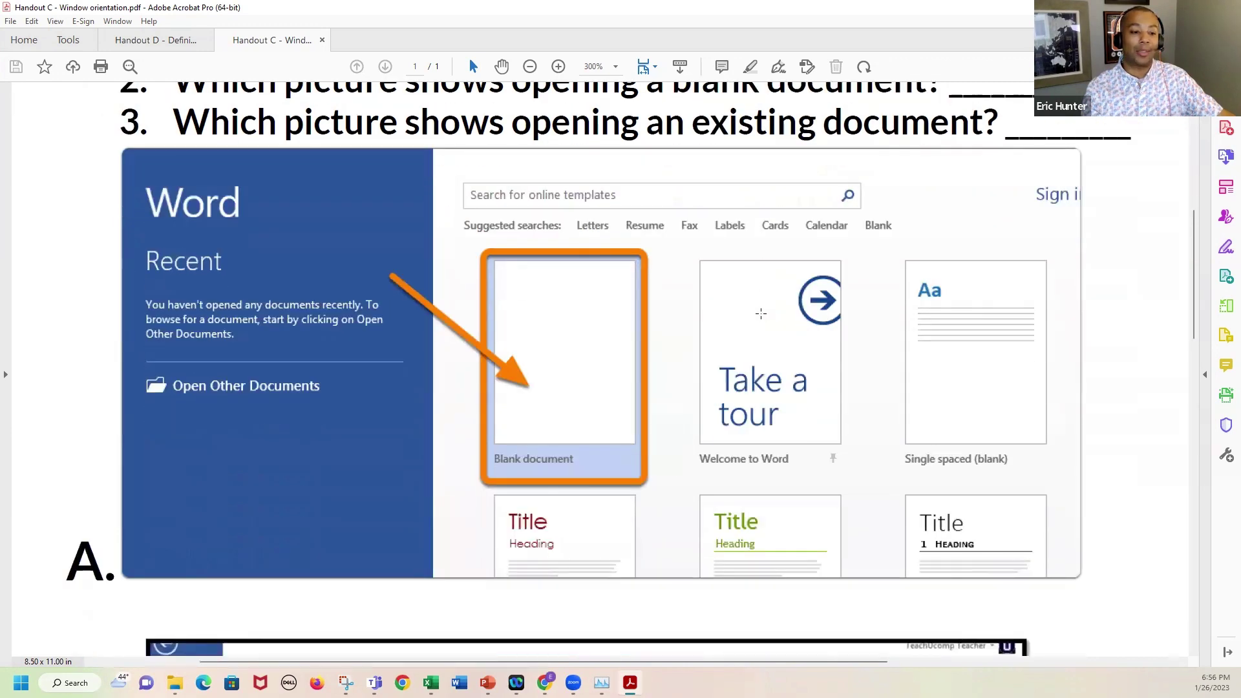
{"action": "scroll", "coordinate": [504, 363], "scroll_direction": "down", "scroll_amount": 9}
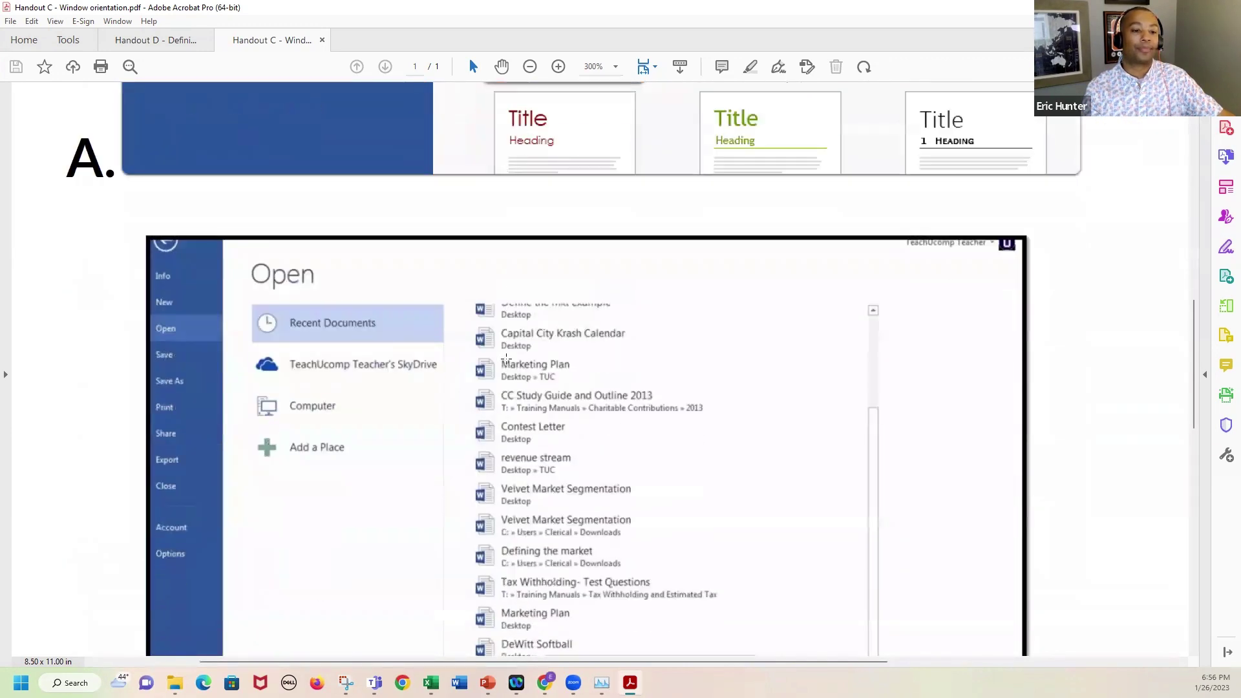
{"action": "scroll", "coordinate": [509, 359], "scroll_direction": "down", "scroll_amount": 1}
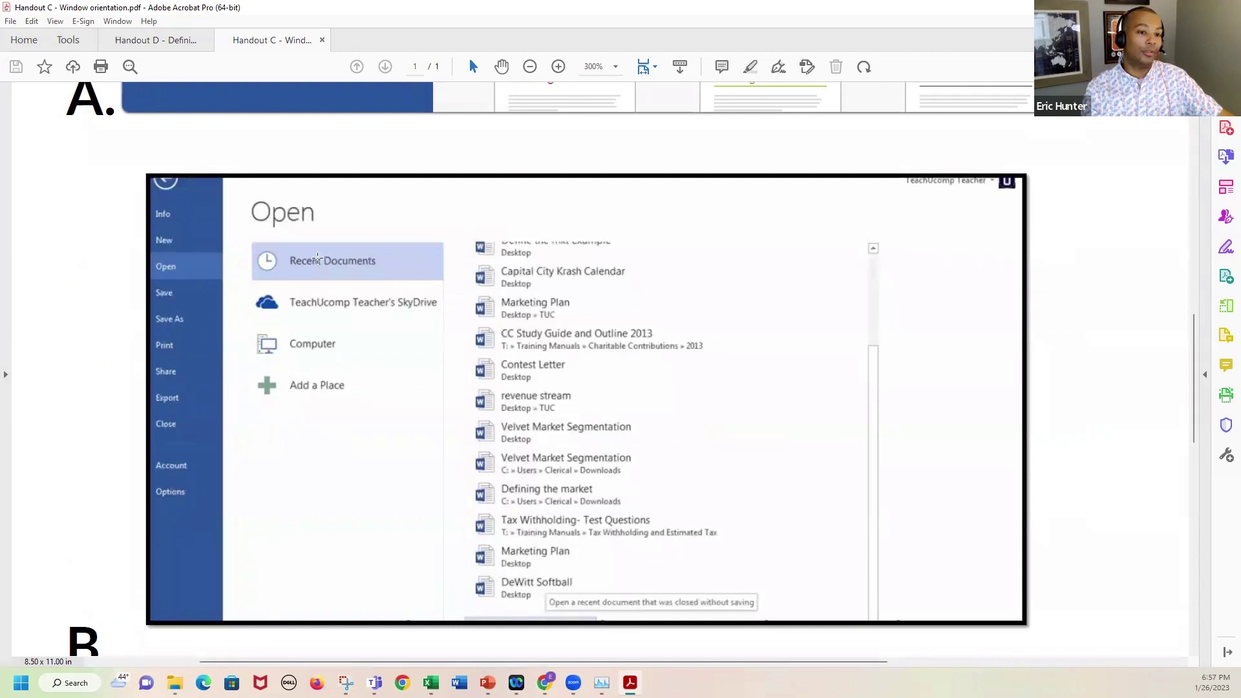
{"action": "scroll", "coordinate": [428, 333], "scroll_direction": "down", "scroll_amount": 10}
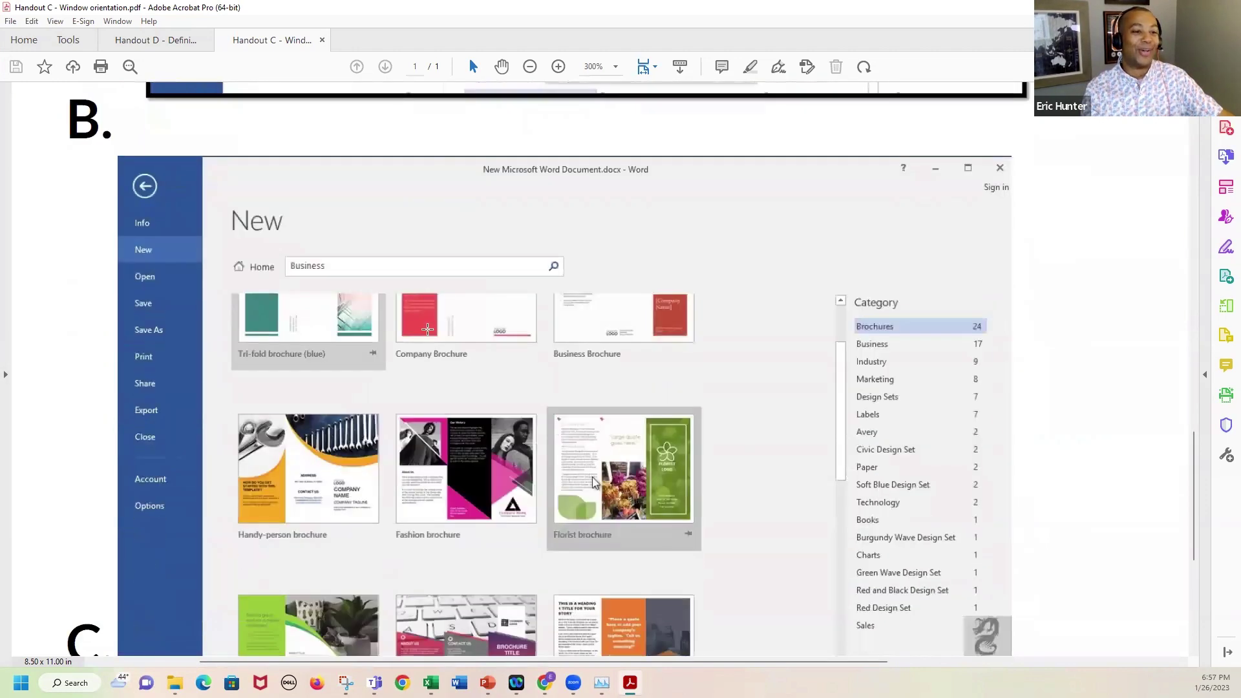
{"action": "scroll", "coordinate": [427, 328], "scroll_direction": "down", "scroll_amount": 3}
{"action": "scroll", "coordinate": [528, 414], "scroll_direction": "up", "scroll_amount": 1}
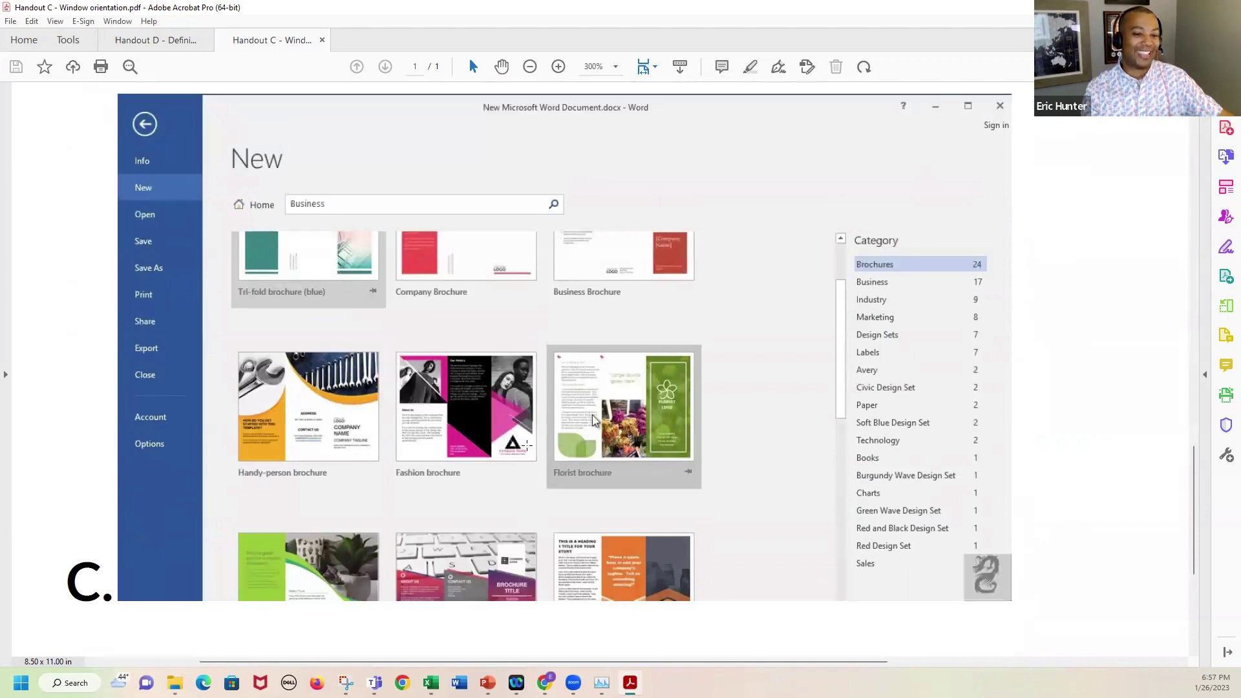
{"action": "scroll", "coordinate": [530, 446], "scroll_direction": "up", "scroll_amount": 10}
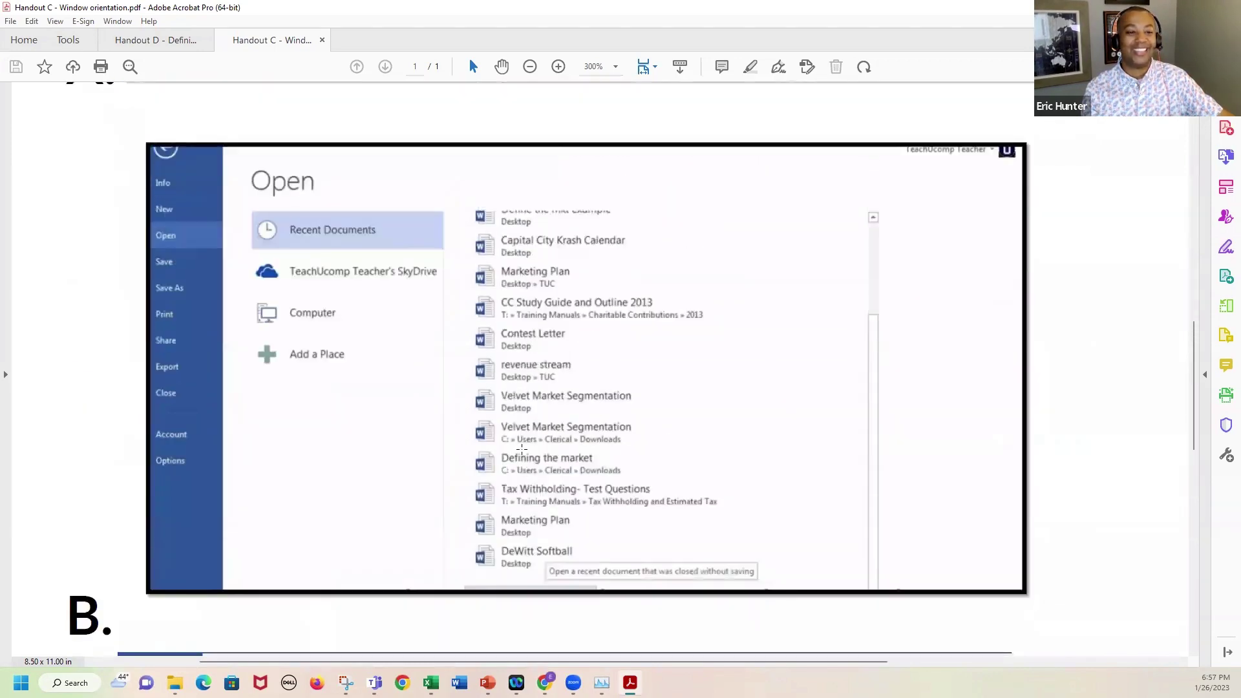
{"action": "scroll", "coordinate": [522, 447], "scroll_direction": "up", "scroll_amount": 3}
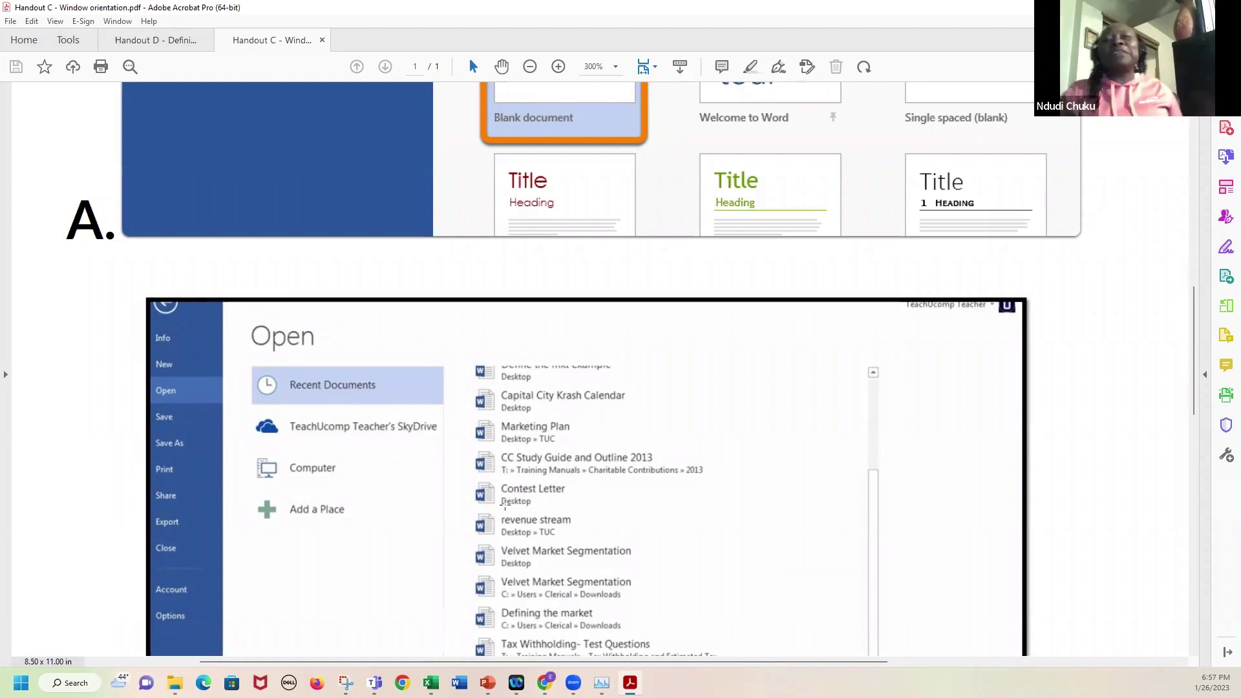
{"action": "scroll", "coordinate": [706, 617], "scroll_direction": "down", "scroll_amount": 4}
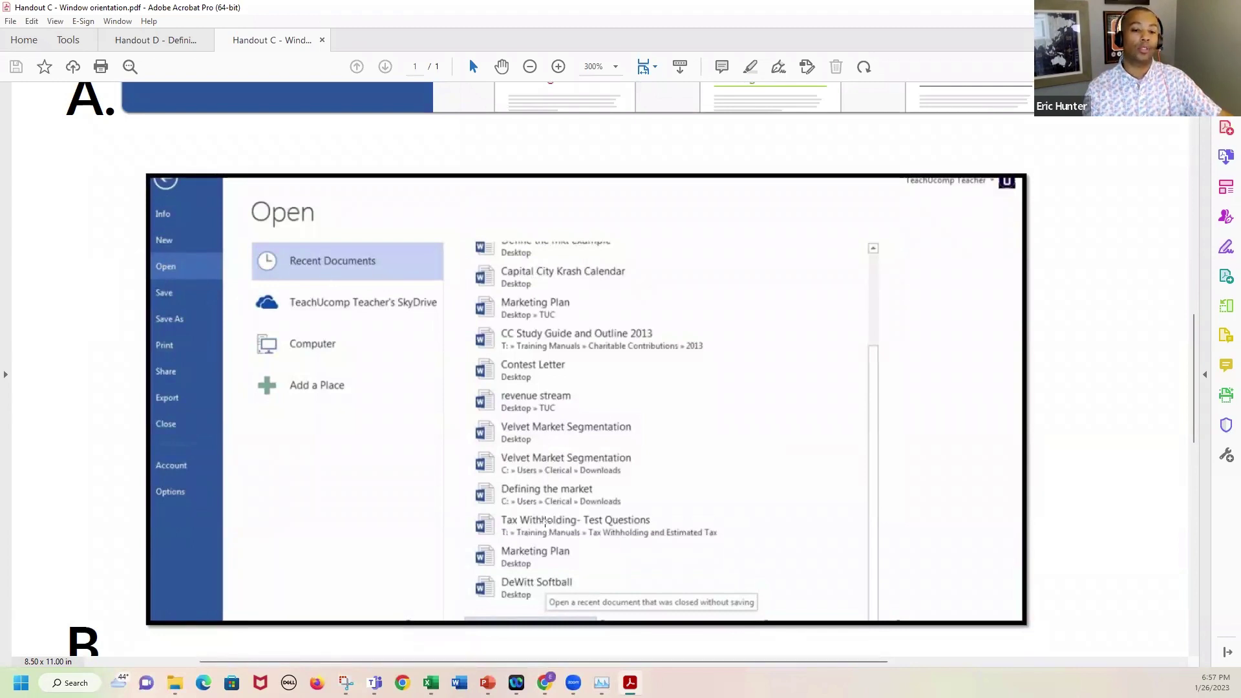
{"action": "left_click", "coordinate": [458, 683]}
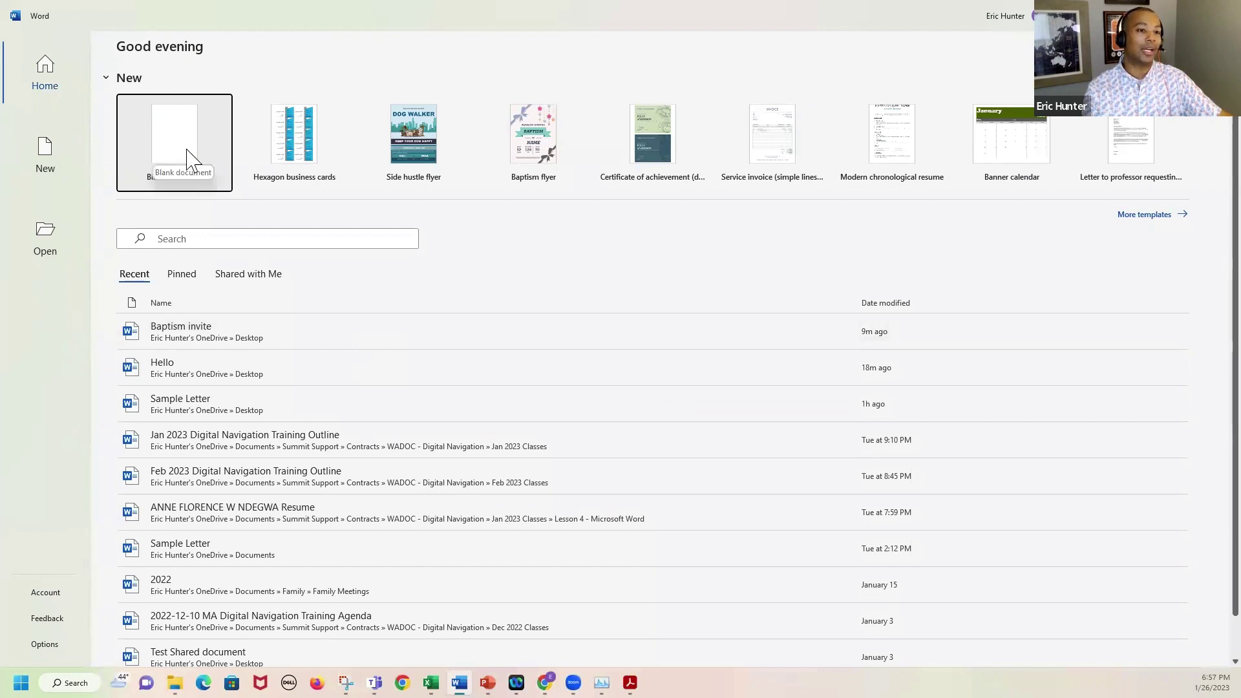
In Word's Open view, scroll Recent documents to the bottom and back up, then return to Home
{"action": "left_click", "coordinate": [49, 241]}
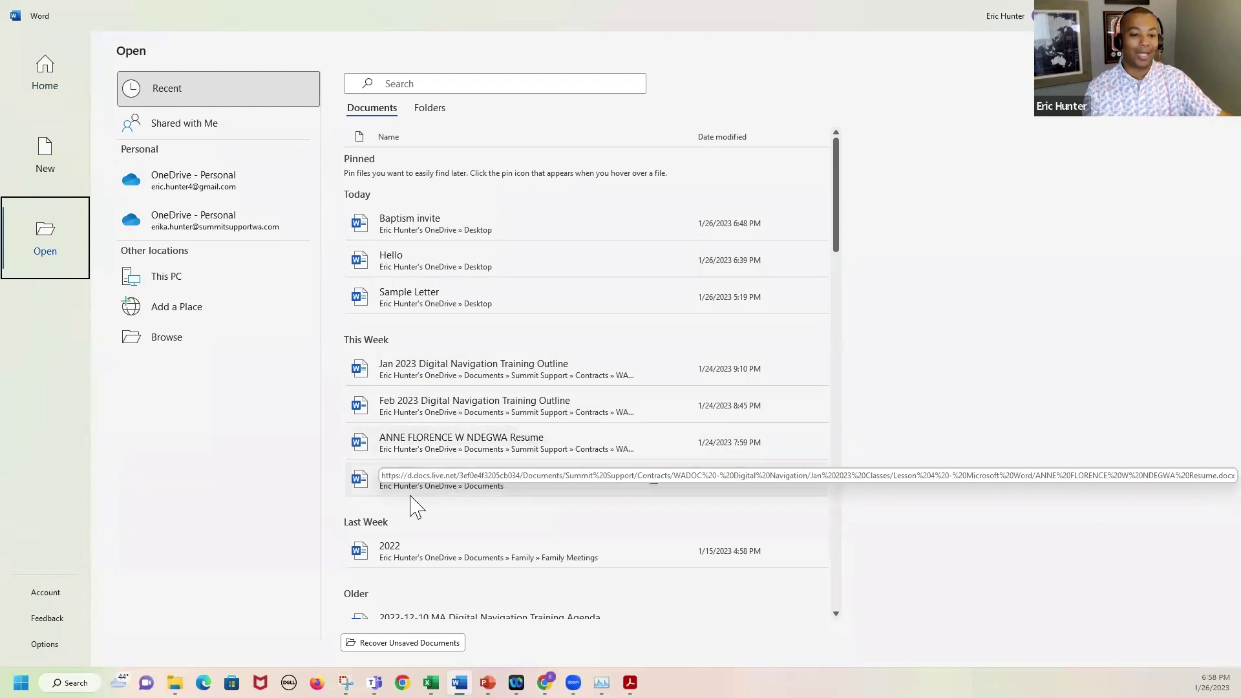
{"action": "scroll", "coordinate": [417, 541], "scroll_direction": "down", "scroll_amount": 5}
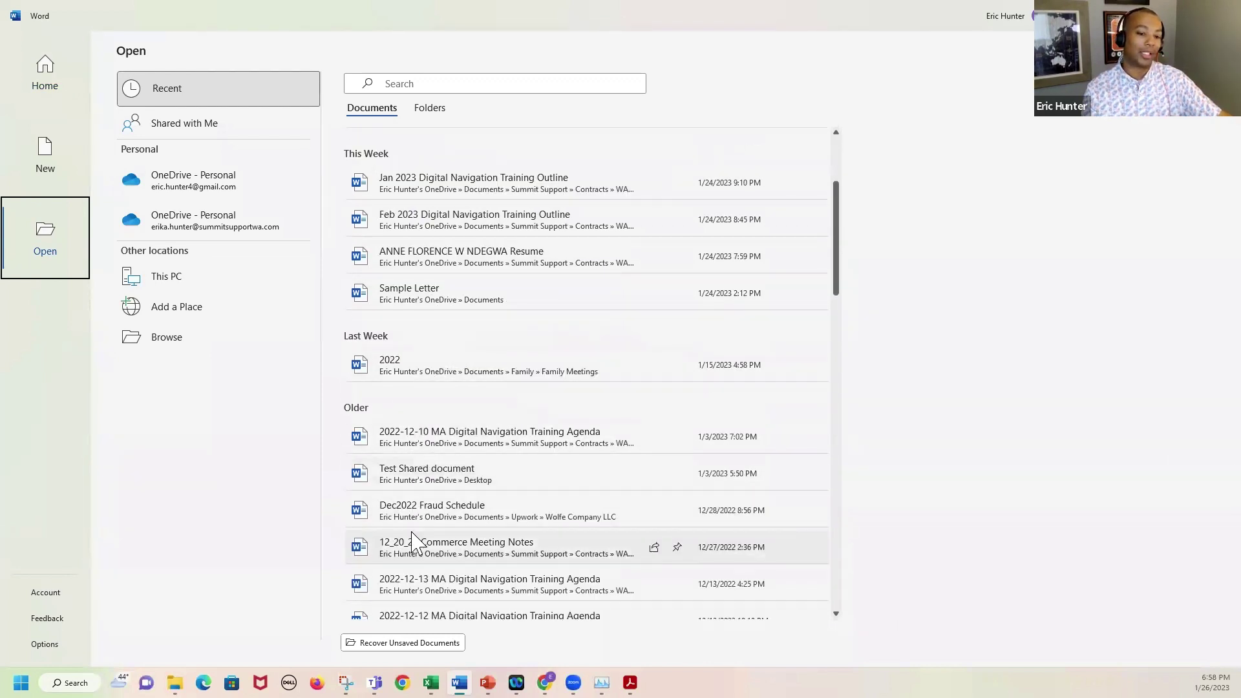
{"action": "scroll", "coordinate": [414, 540], "scroll_direction": "down", "scroll_amount": 2}
{"action": "left_click_drag", "start_coordinate": [835, 323], "coordinate": [820, 592]}
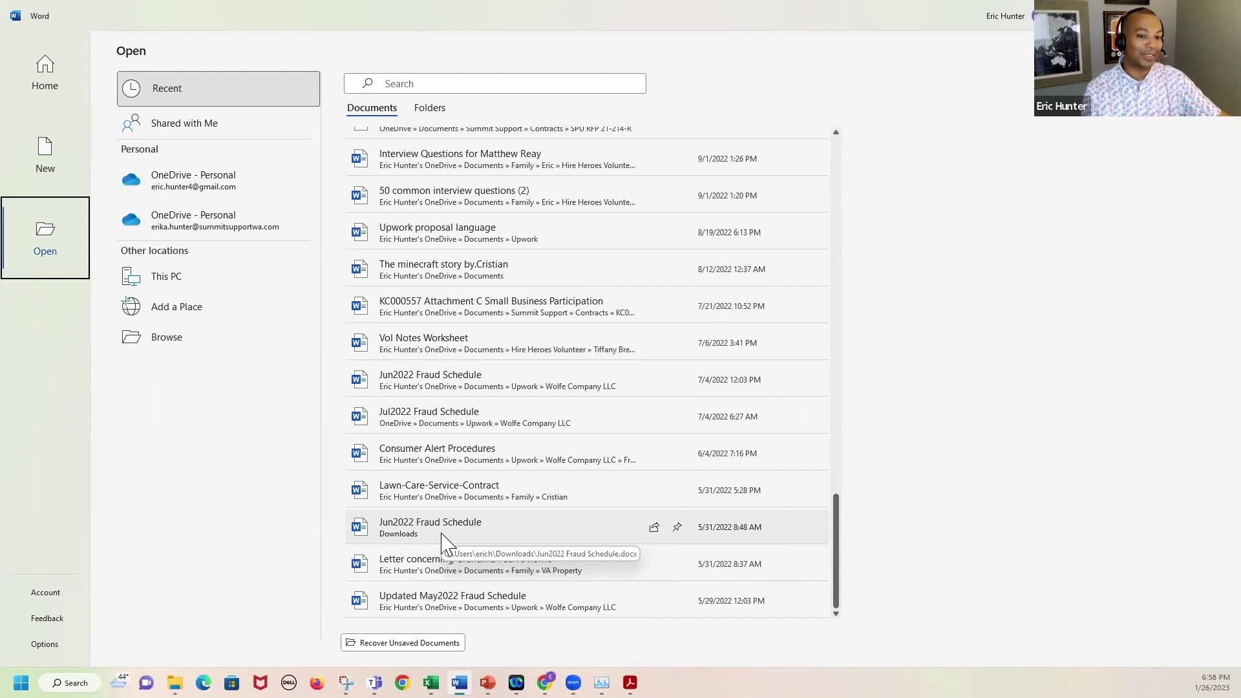
{"action": "scroll", "coordinate": [441, 543], "scroll_direction": "up", "scroll_amount": 1}
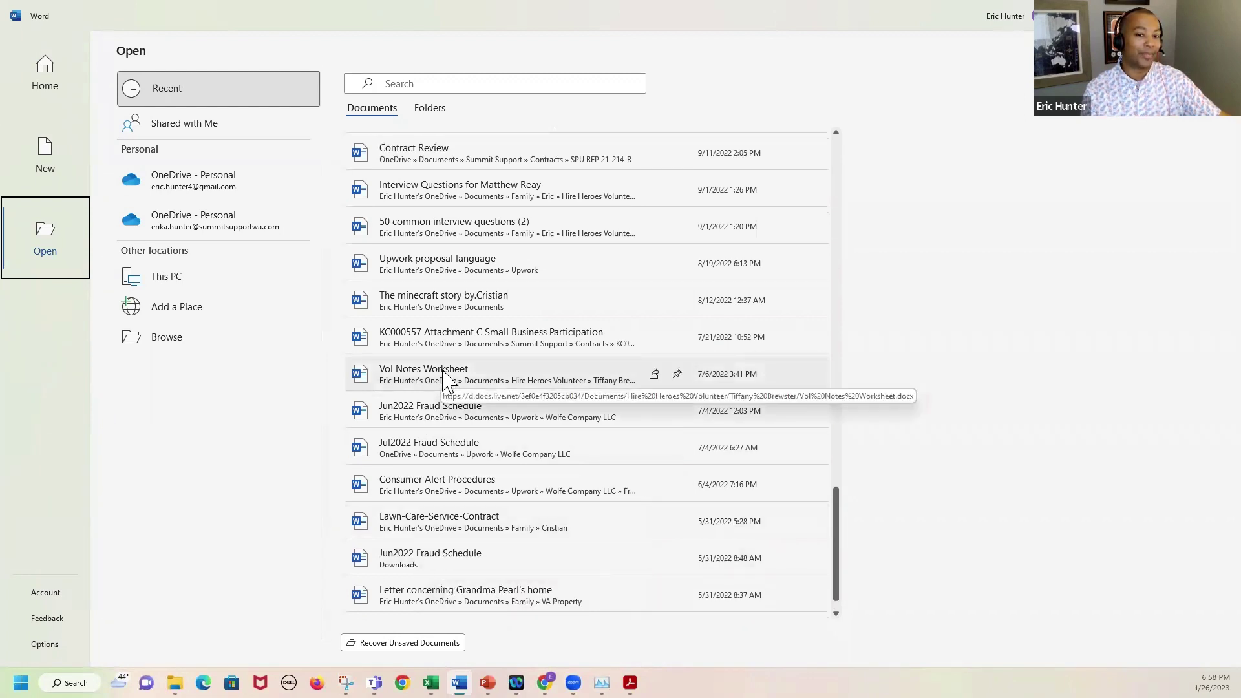
{"action": "scroll", "coordinate": [444, 374], "scroll_direction": "up", "scroll_amount": 3}
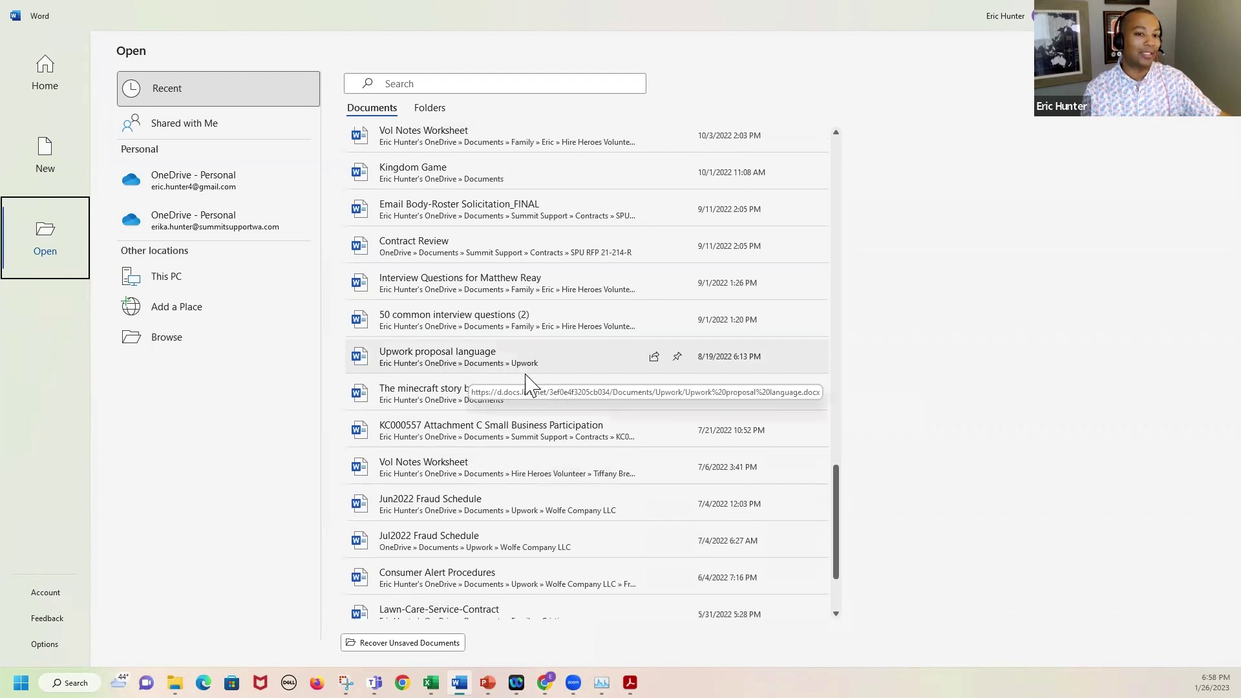
{"action": "scroll", "coordinate": [570, 463], "scroll_direction": "up", "scroll_amount": 8}
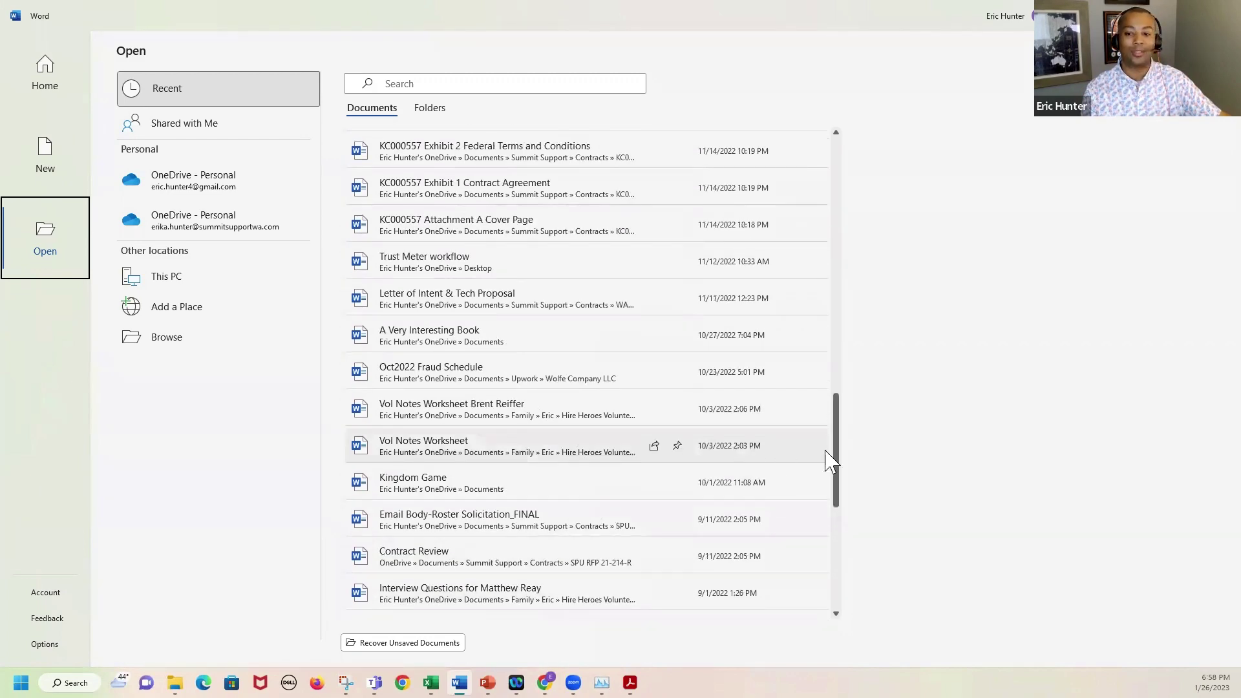
{"action": "left_click_drag", "start_coordinate": [833, 477], "coordinate": [833, 200]}
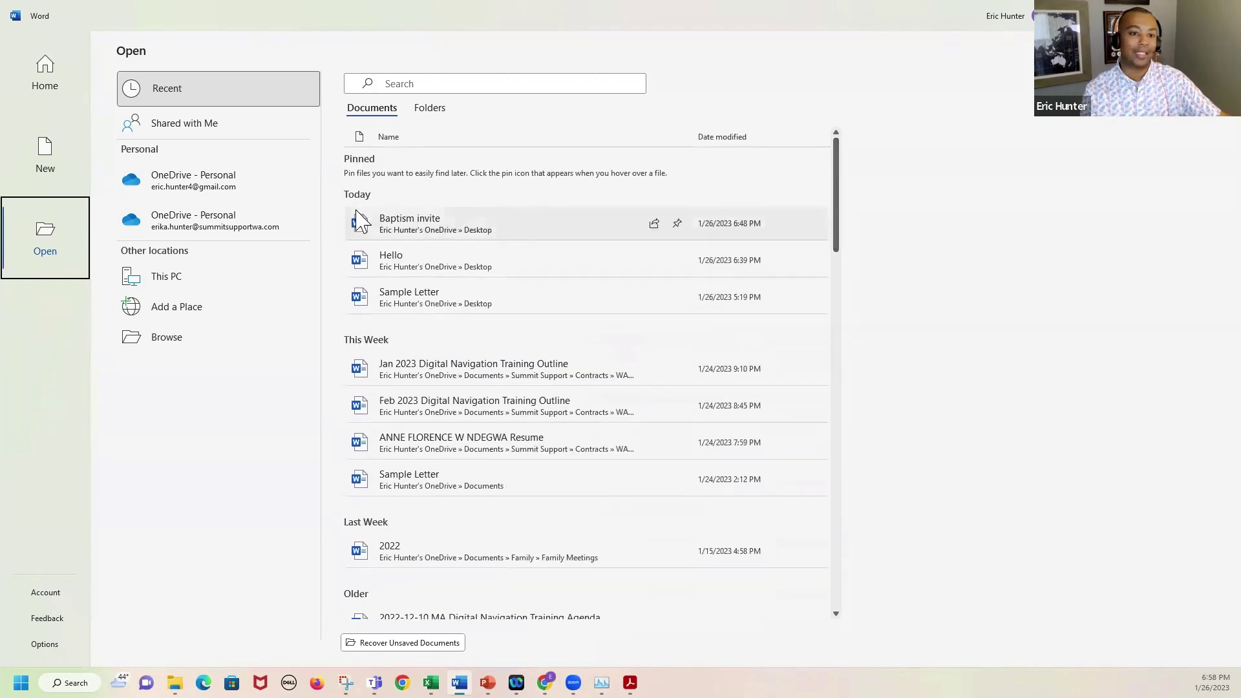
{"action": "left_click", "coordinate": [62, 66]}
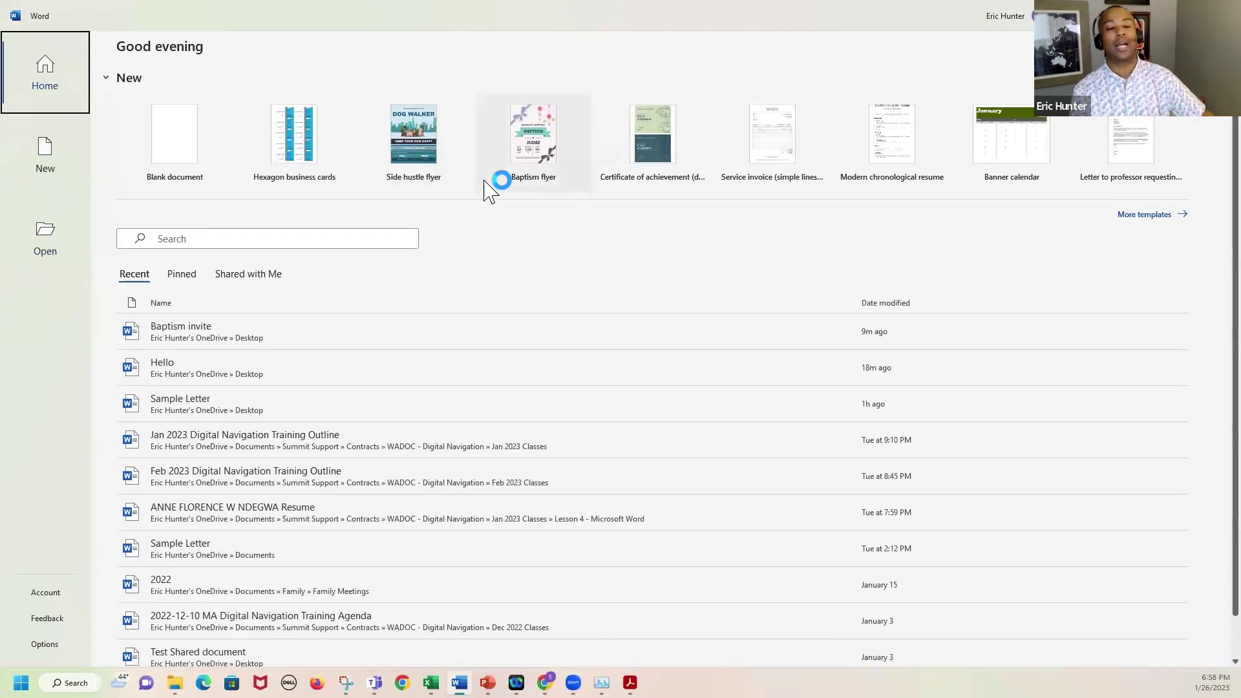